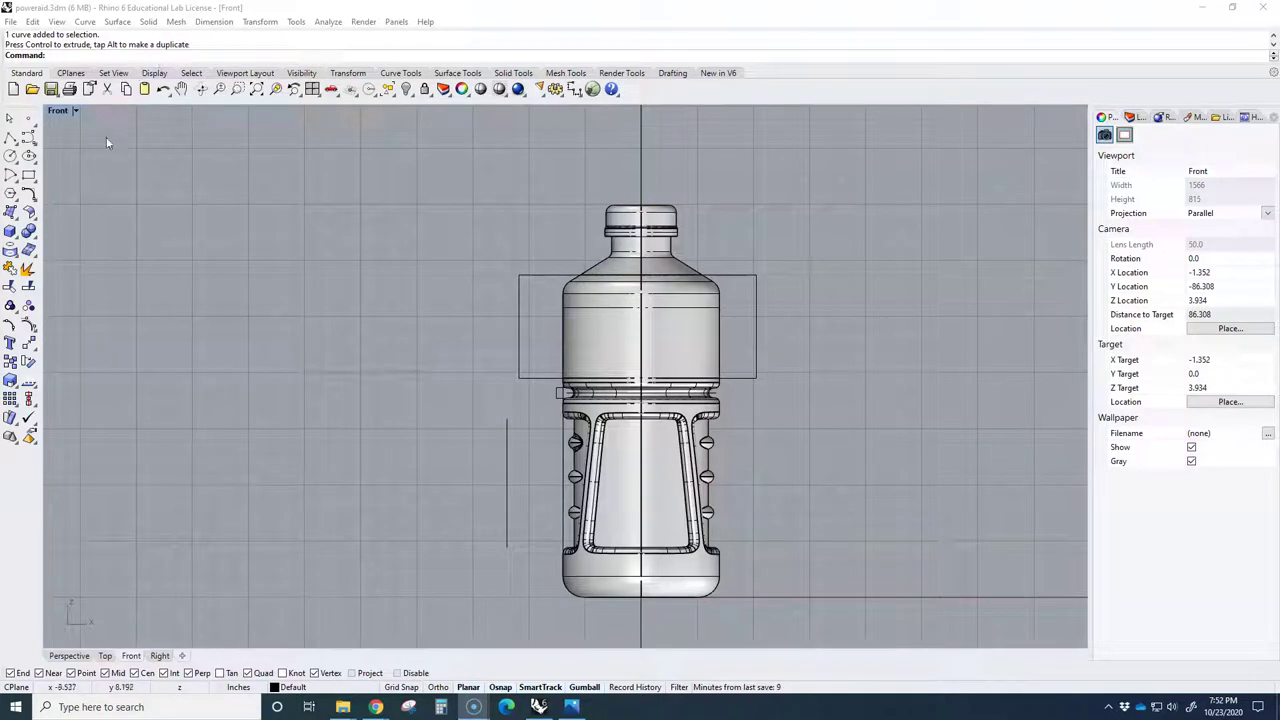
Switch the Front viewport's display mode to Rendered.
{"action": "left_click", "coordinate": [74, 111]}
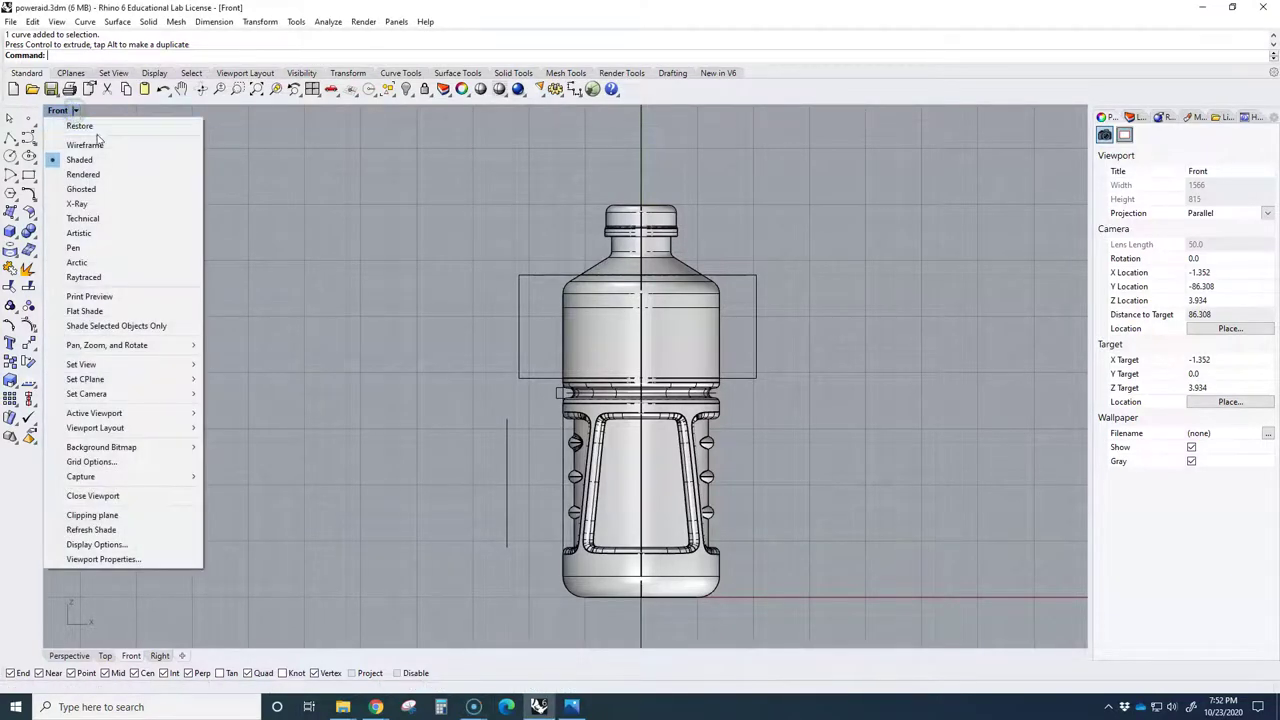
{"action": "left_click", "coordinate": [93, 174]}
{"action": "scroll", "coordinate": [533, 262], "scroll_direction": "down", "scroll_amount": 5}
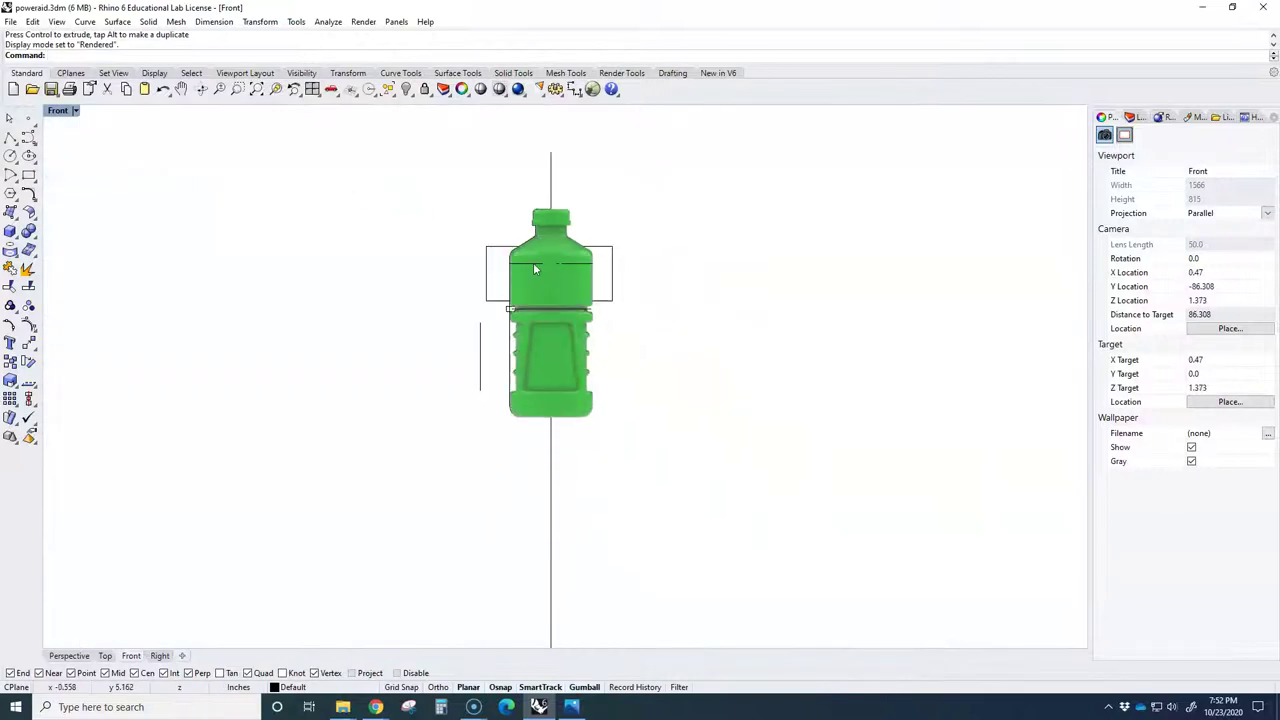
Examine the rendered bottle as a whole from several angles in the Perspective viewport.
{"action": "double_click", "coordinate": [62, 112]}
{"action": "double_click", "coordinate": [592, 111]}
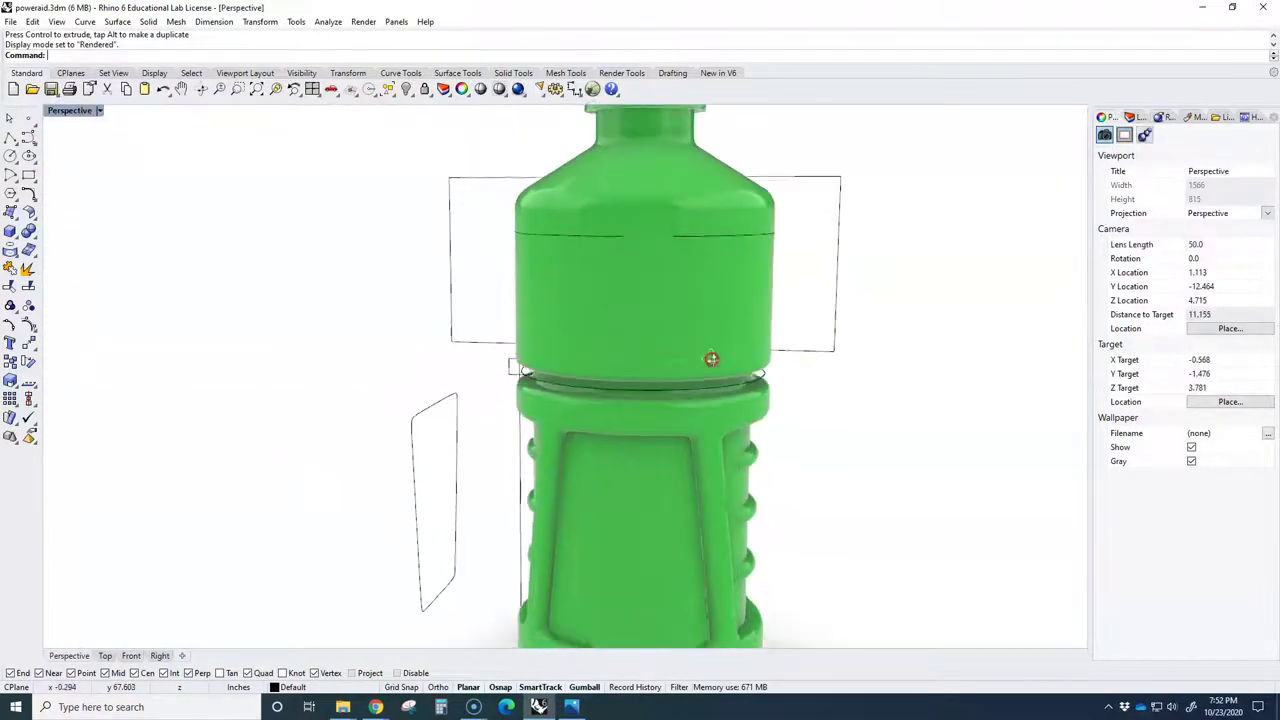
{"action": "right_click_drag", "start_coordinate": [712, 359], "coordinate": [612, 407]}
{"action": "scroll", "coordinate": [632, 417], "scroll_direction": "down", "scroll_amount": 12}
{"action": "right_click_drag", "start_coordinate": [704, 444], "coordinate": [803, 434]}
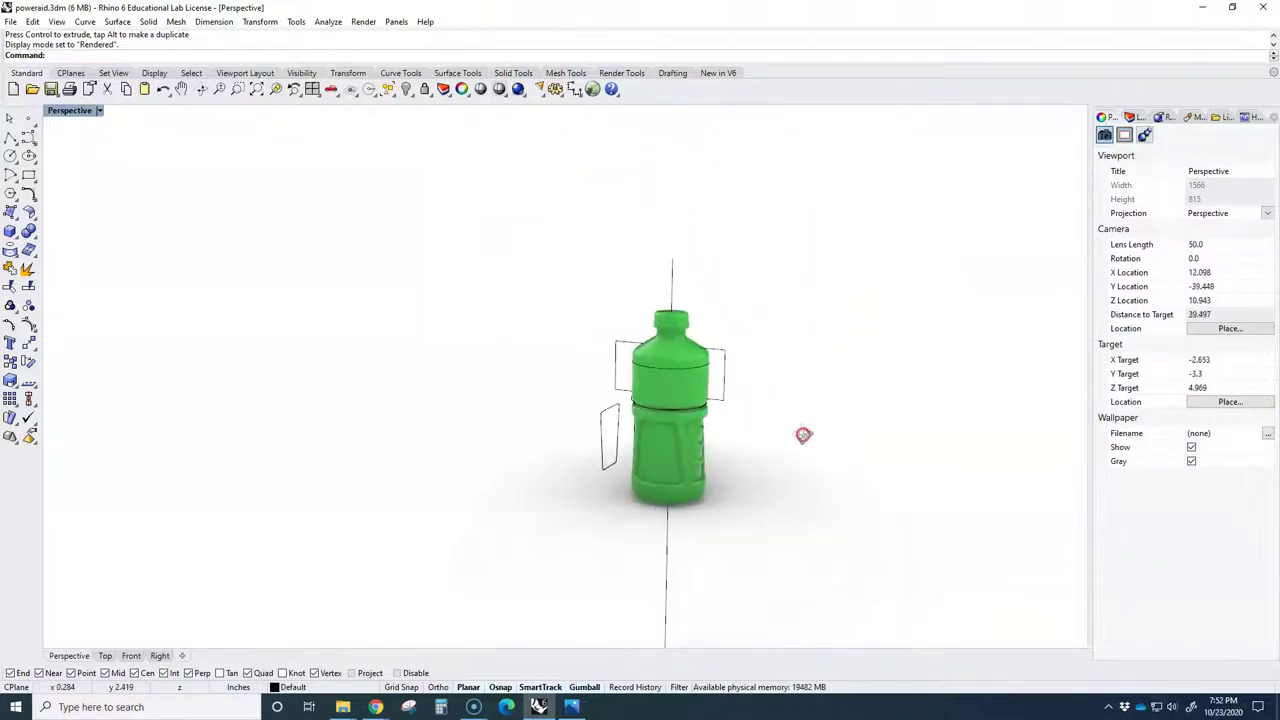
{"action": "left_click", "coordinate": [31, 687]}
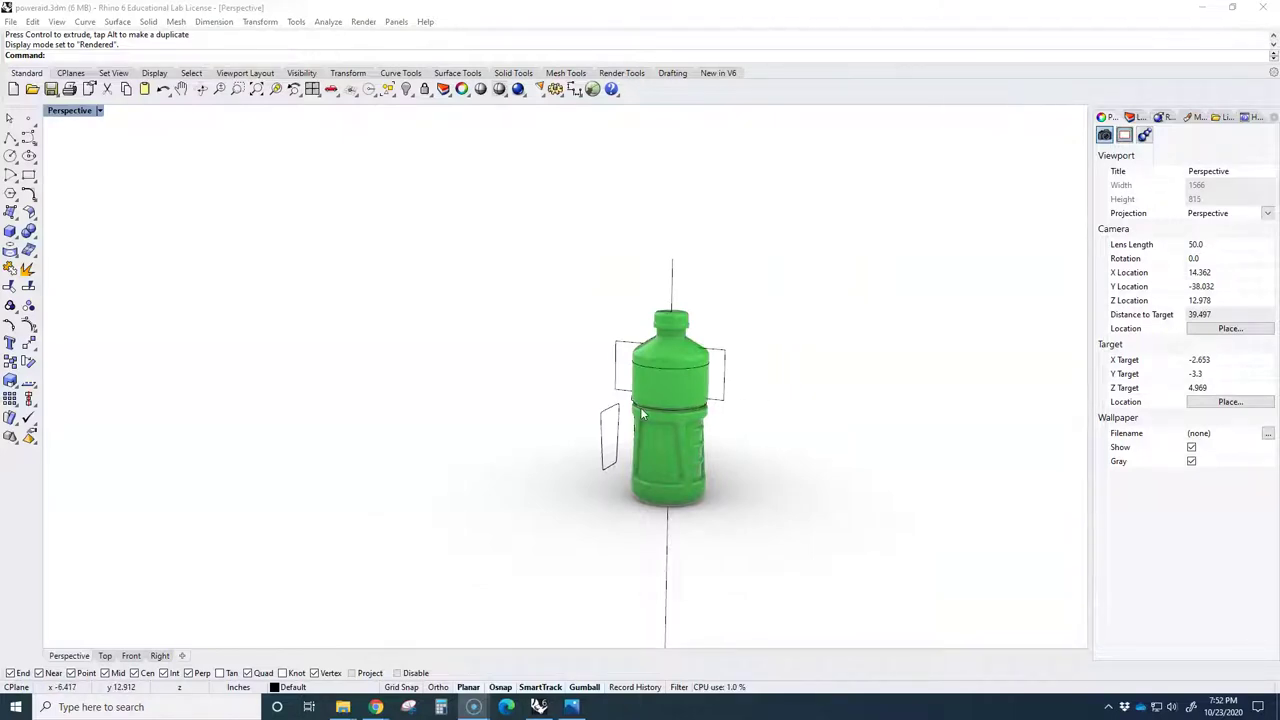
{"action": "right_click_drag", "start_coordinate": [710, 351], "coordinate": [731, 366]}
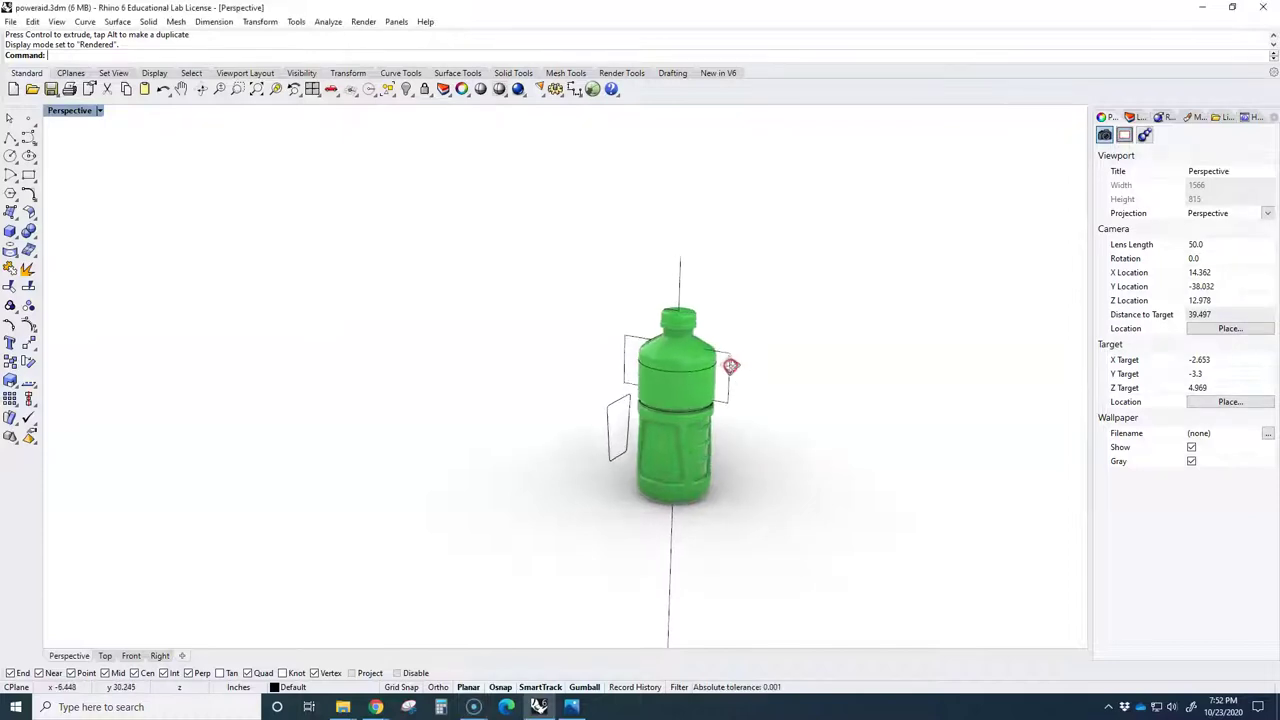
Return to the Front viewport and examine the label rectangle and the separate surface pieces that make up the bottle.
{"action": "double_click", "coordinate": [72, 111]}
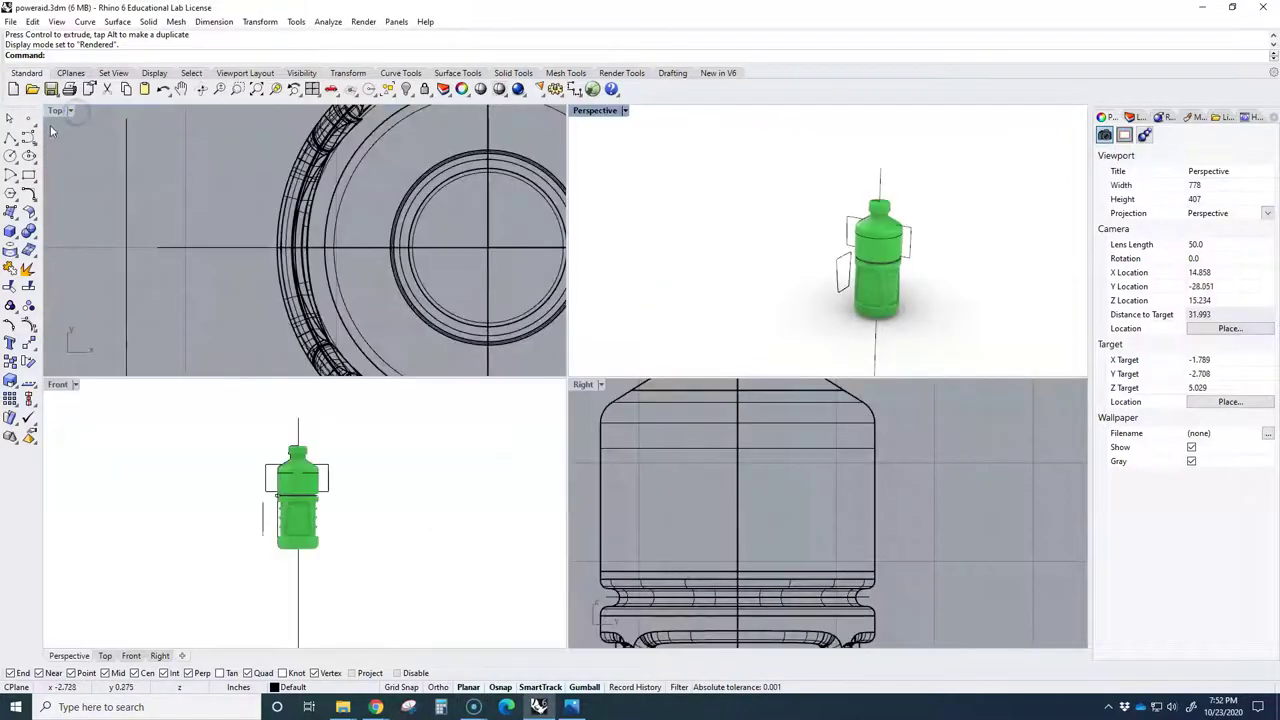
{"action": "double_click", "coordinate": [57, 384]}
{"action": "scroll", "coordinate": [561, 333], "scroll_direction": "up", "scroll_amount": 8}
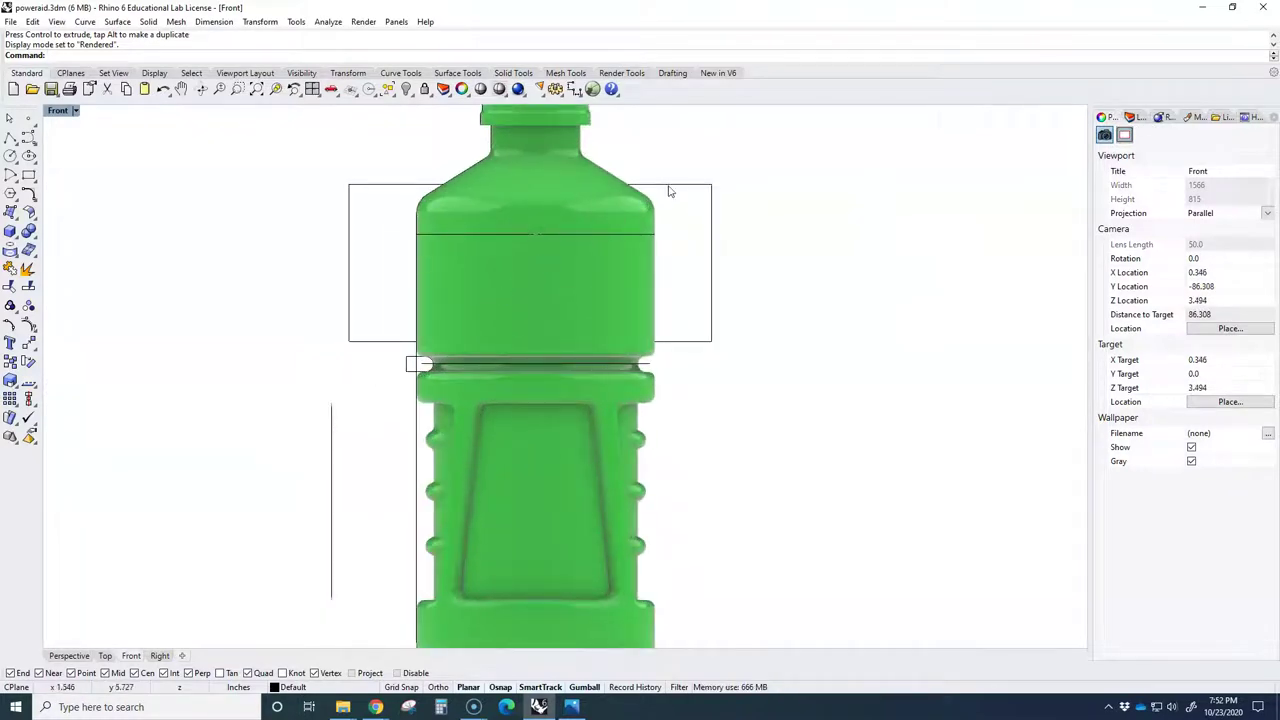
{"action": "left_click", "coordinate": [668, 185]}
{"action": "left_click", "coordinate": [866, 319]}
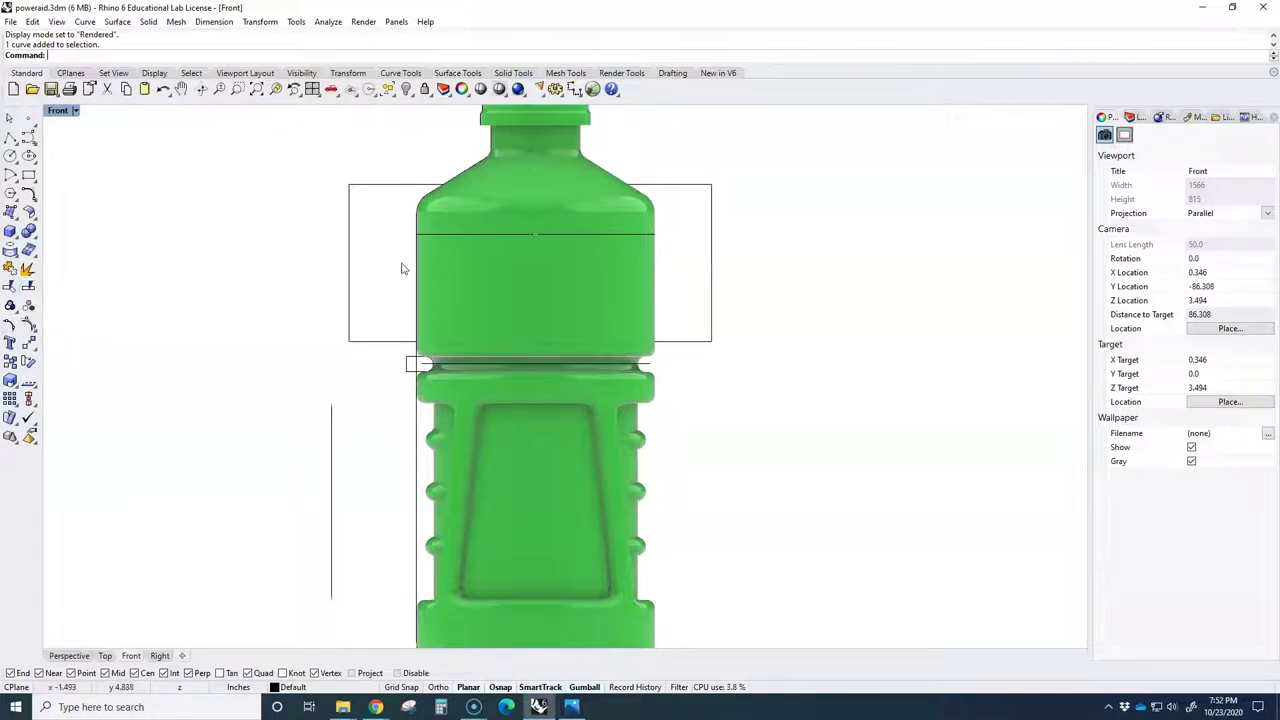
{"action": "left_click", "coordinate": [455, 265]}
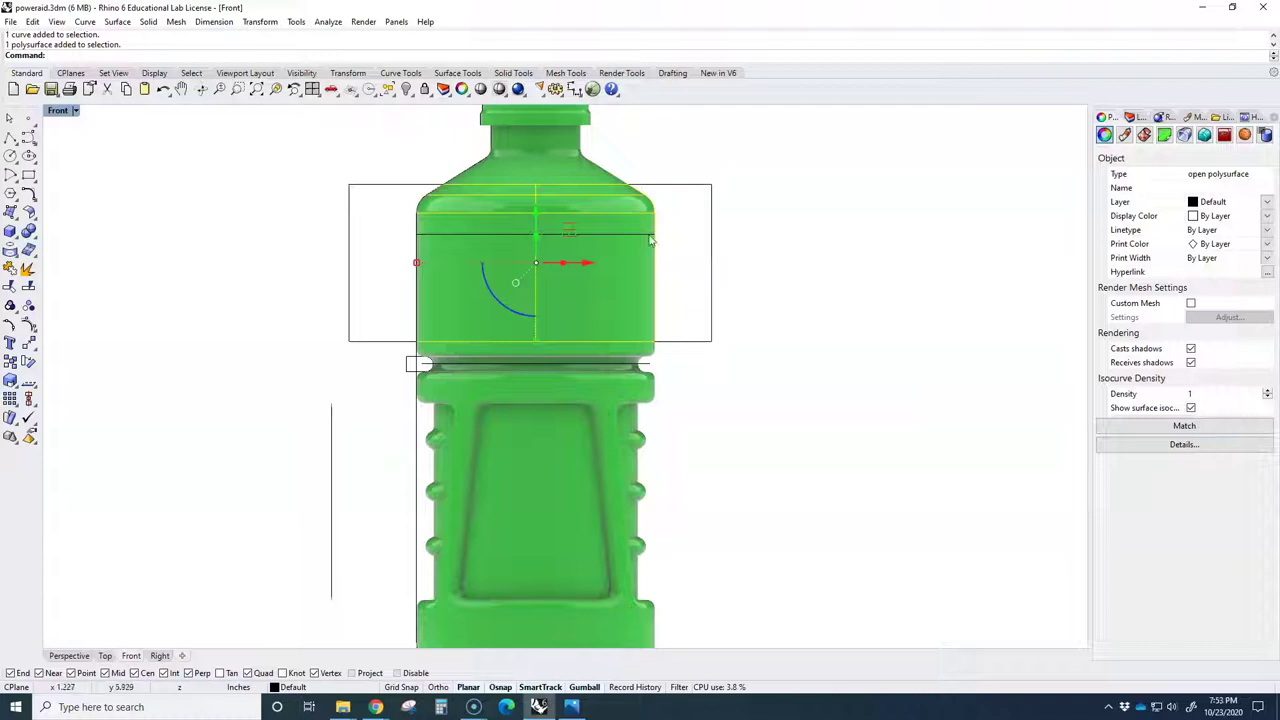
{"action": "left_click", "coordinate": [519, 146]}
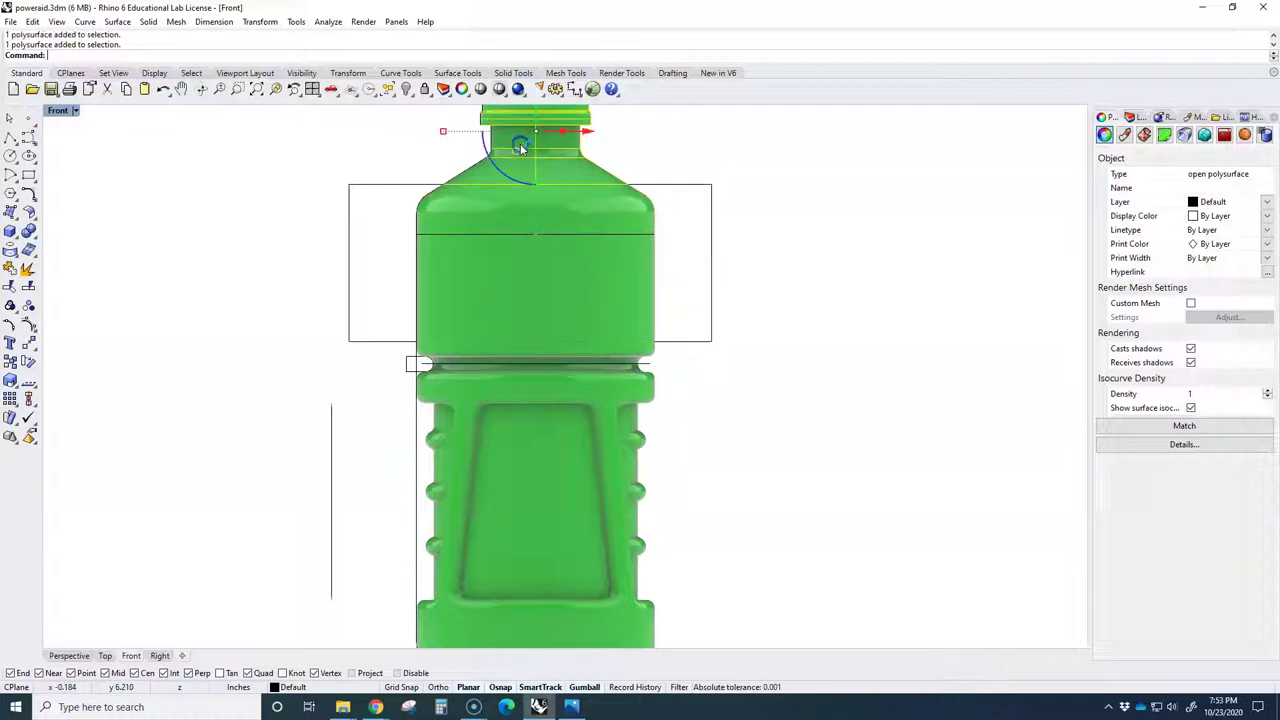
{"action": "left_click", "coordinate": [557, 381]}
Add powerade-labels-01-powerade-sports-drink-lemon-lime.png as a decal on the bottle's upper label section, with Cylindrical mapping style and Forward direction.
{"action": "left_click", "coordinate": [614, 280]}
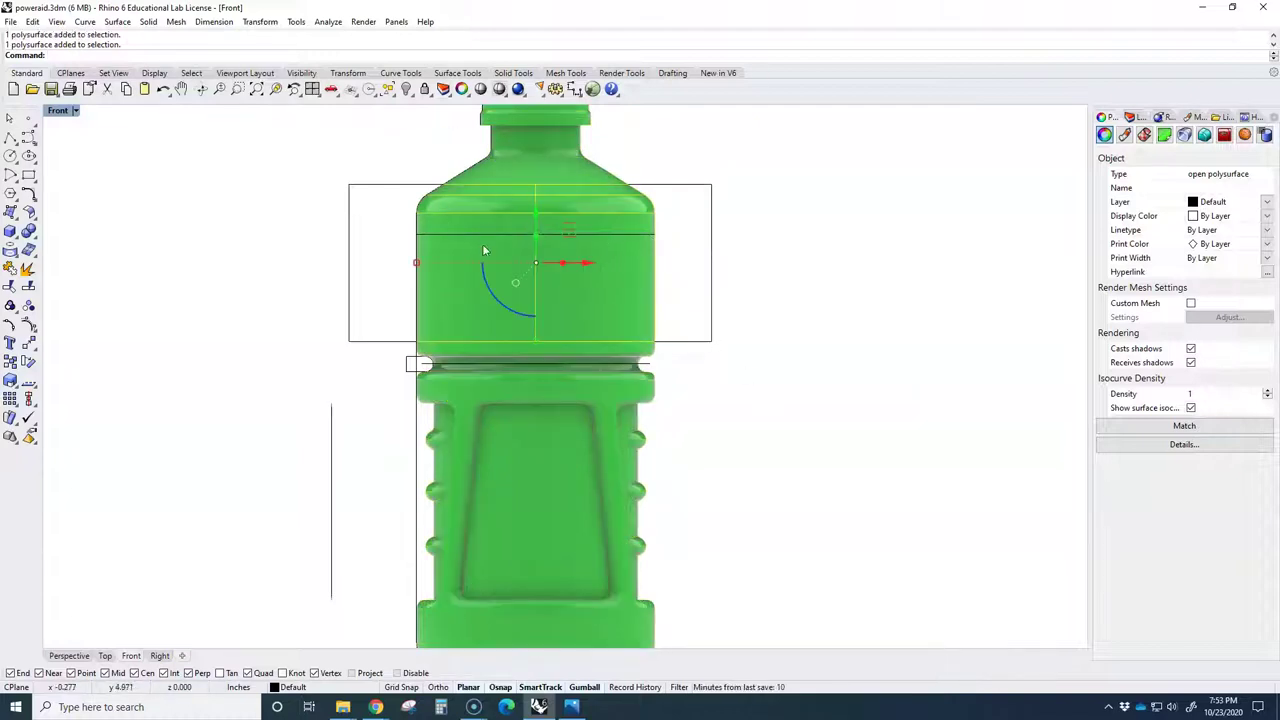
{"action": "scroll", "coordinate": [727, 324], "scroll_direction": "down", "scroll_amount": 3}
{"action": "right_click_drag", "start_coordinate": [726, 360], "coordinate": [771, 391]}
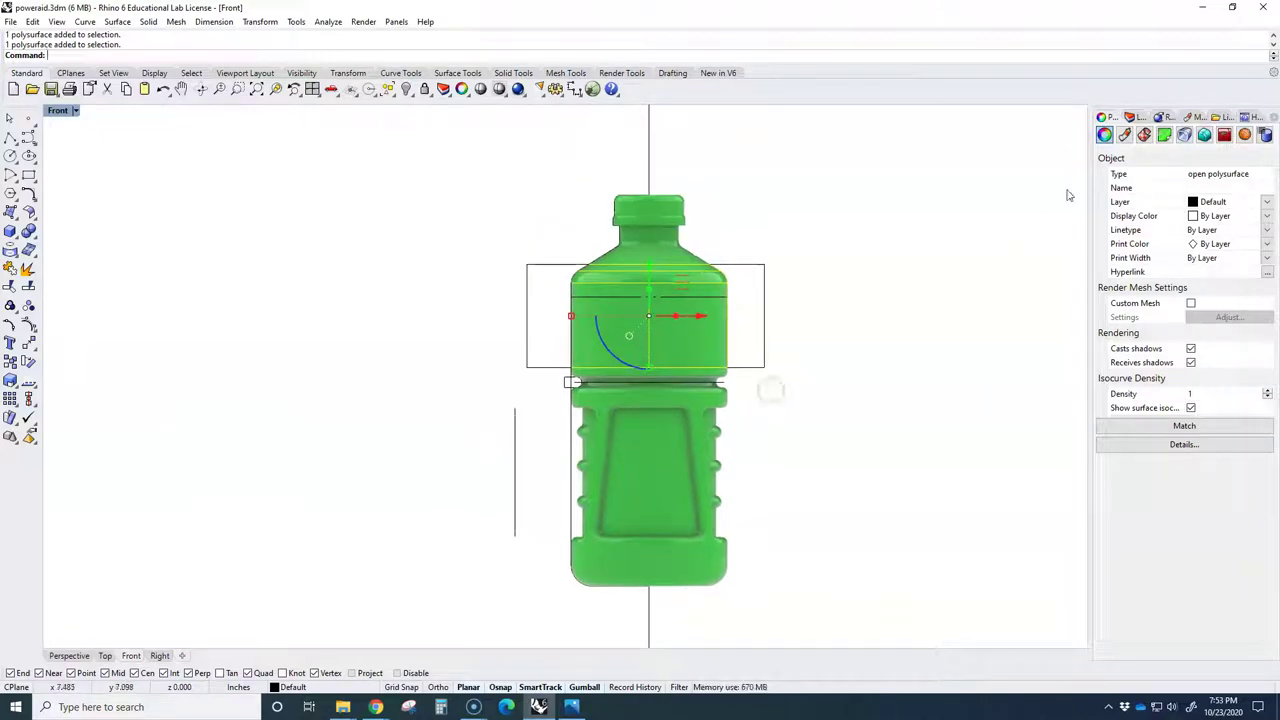
{"action": "left_click", "coordinate": [1165, 136]}
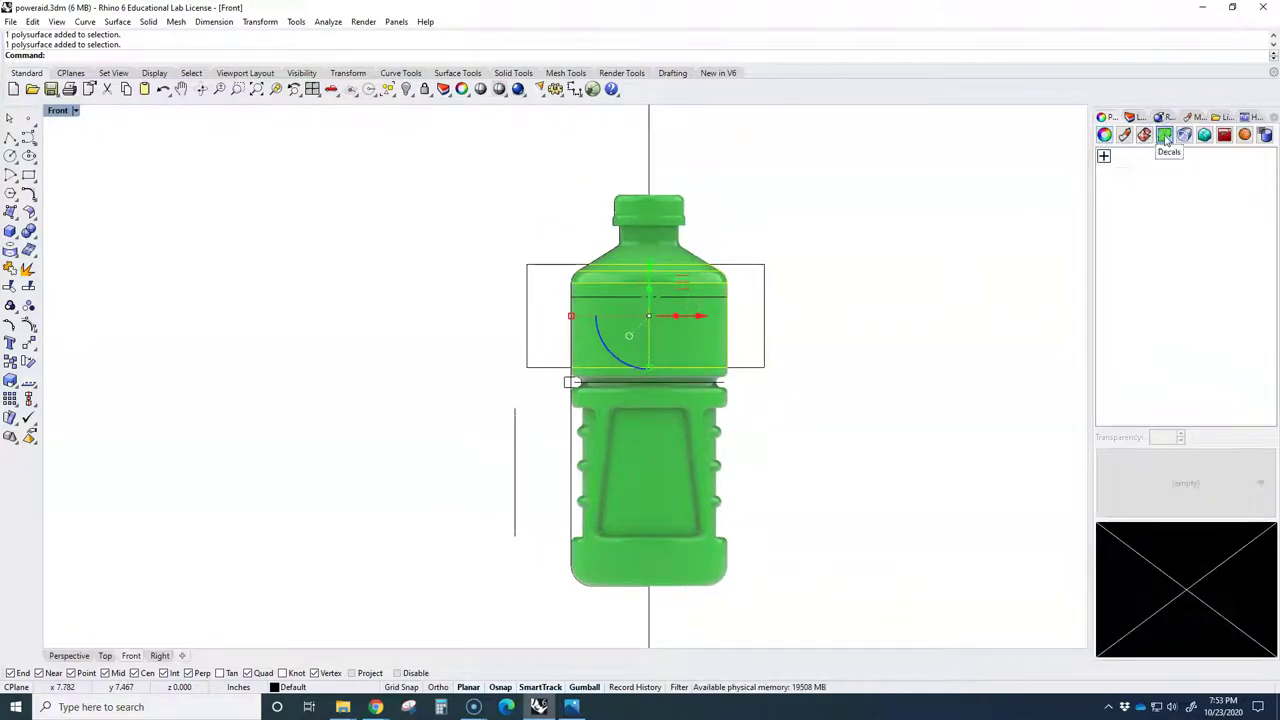
{"action": "left_click", "coordinate": [1105, 157]}
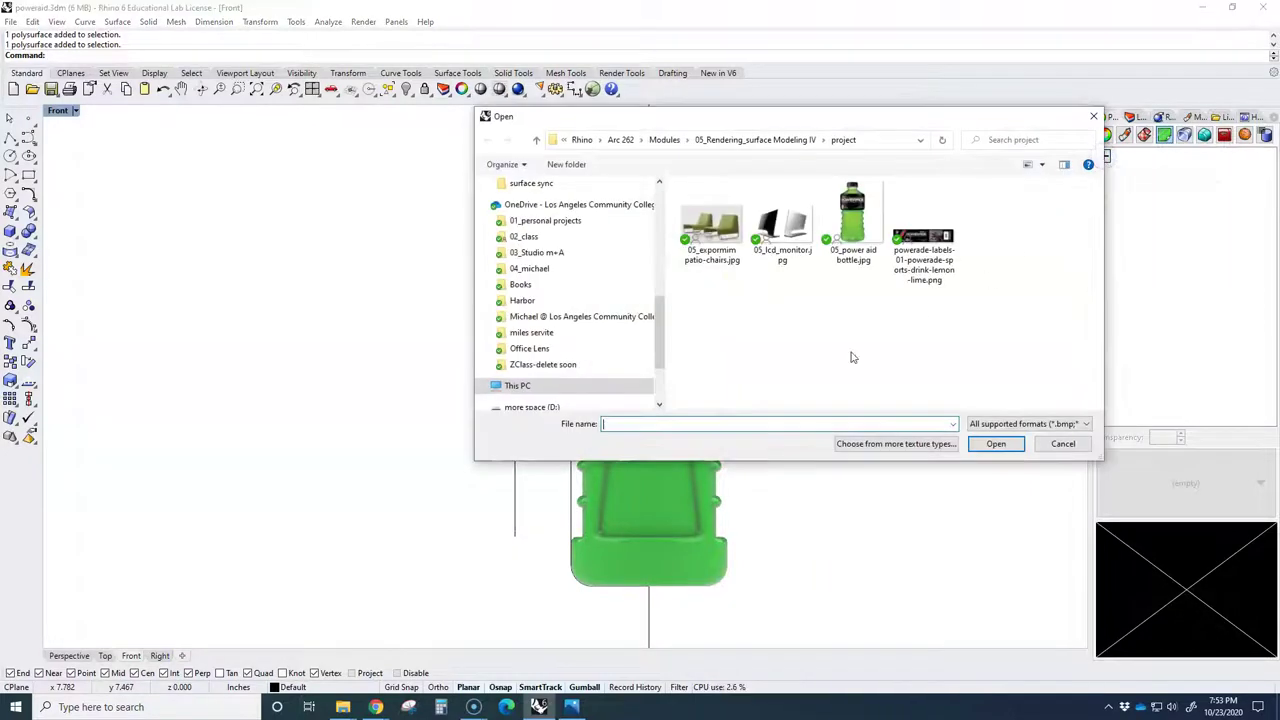
{"action": "left_click", "coordinate": [938, 243]}
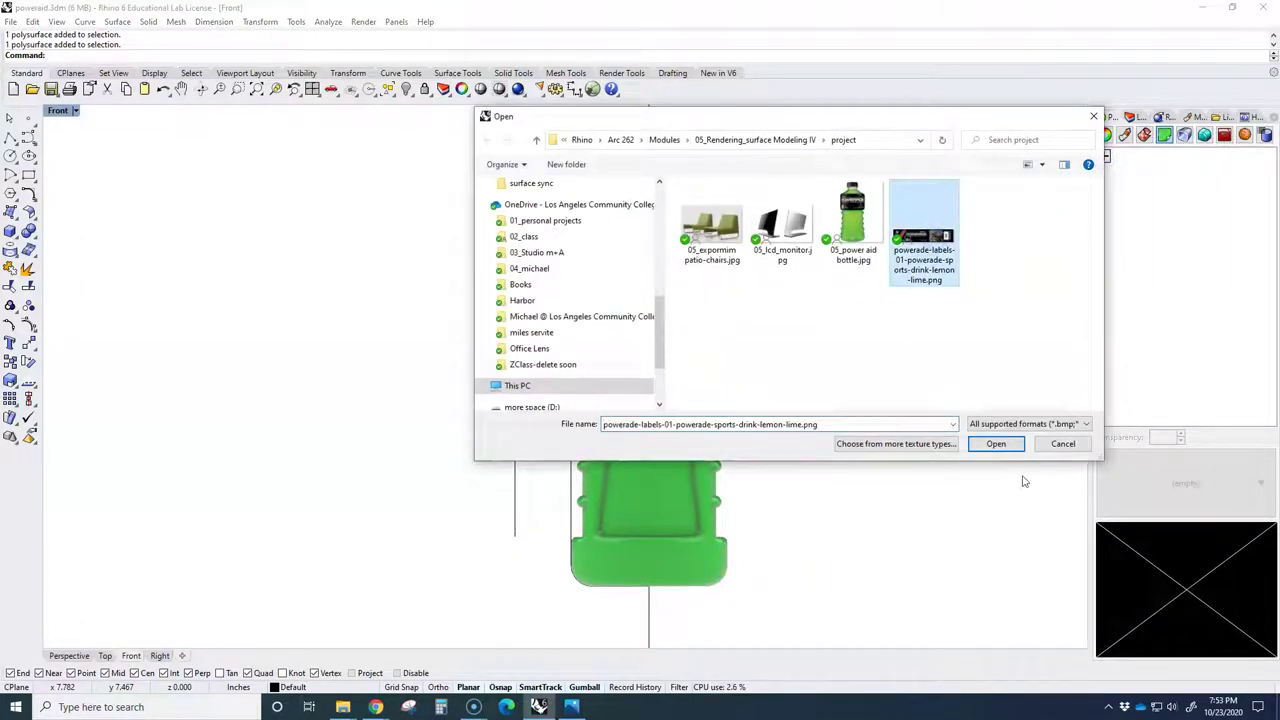
{"action": "left_click", "coordinate": [996, 446]}
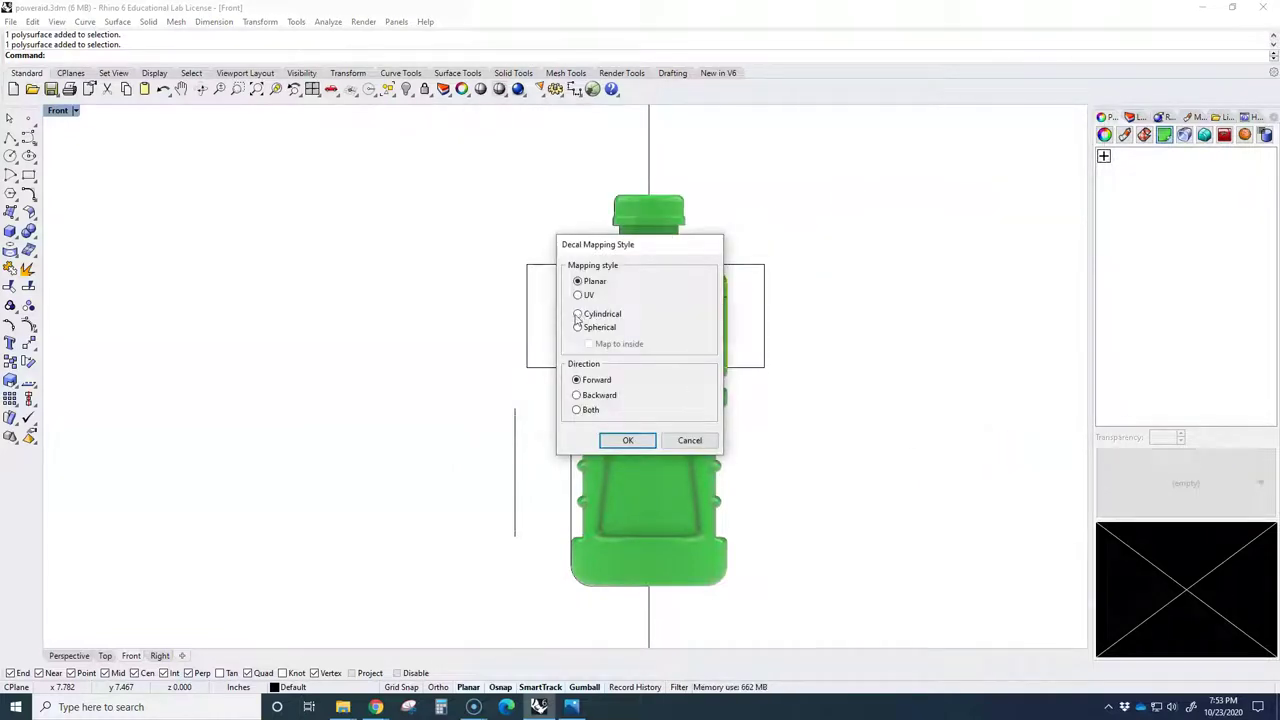
{"action": "left_click", "coordinate": [578, 314]}
{"action": "left_click", "coordinate": [628, 440]}
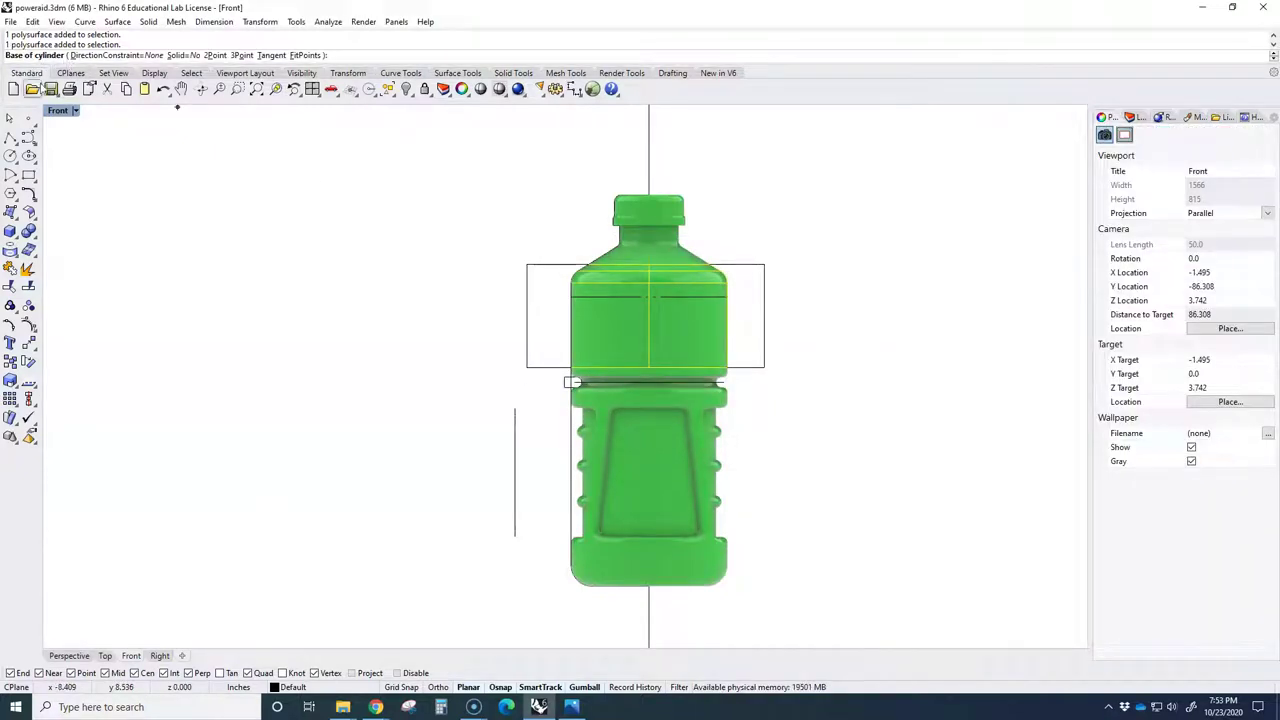
In the Top viewport, centre the decal cylinder's base on the bottle axis and set its radius at the bottle's outer edge, about 1.39 inches.
{"action": "double_click", "coordinate": [57, 111]}
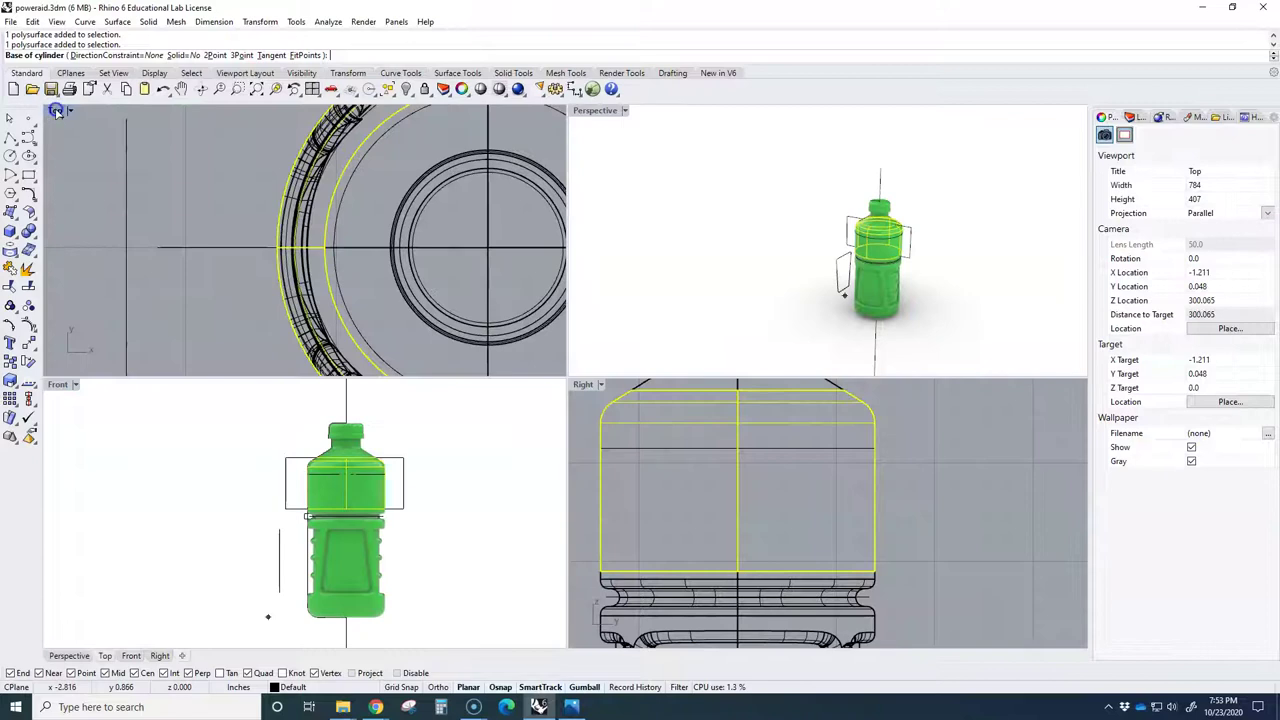
{"action": "double_click", "coordinate": [57, 111]}
{"action": "scroll", "coordinate": [374, 329], "scroll_direction": "down", "scroll_amount": 8}
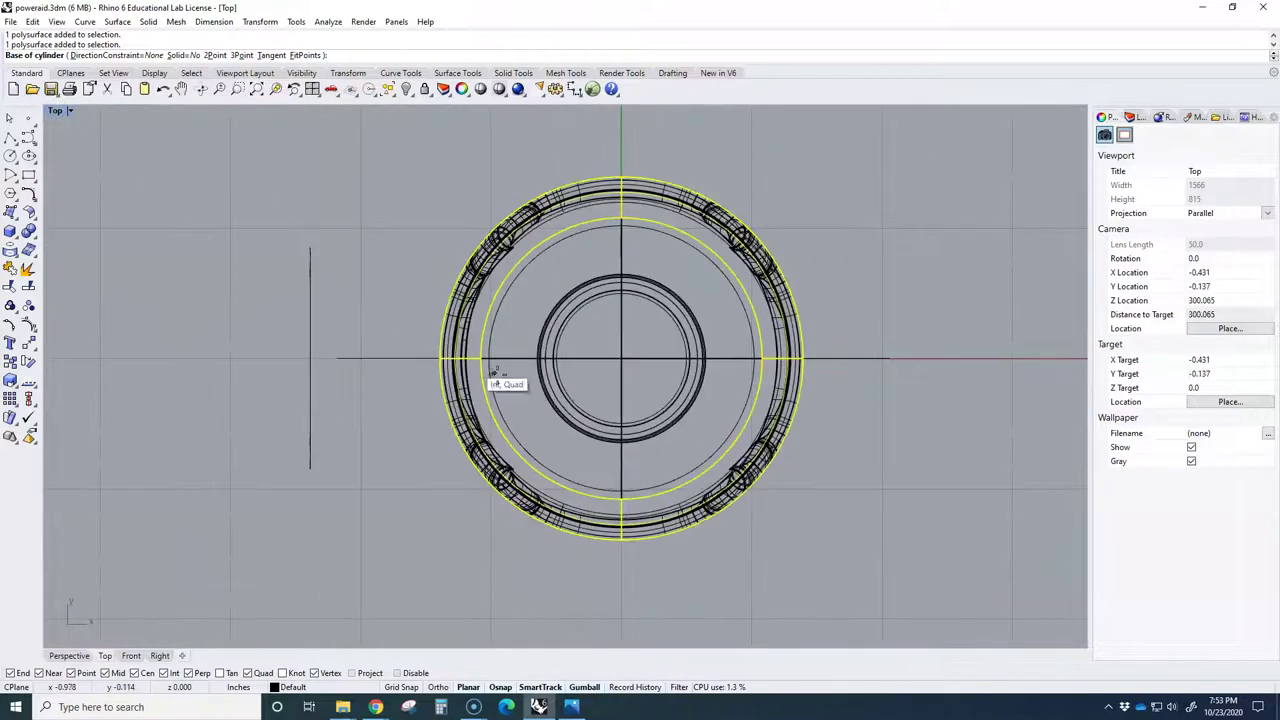
{"action": "left_click", "coordinate": [621, 358]}
{"action": "scroll", "coordinate": [447, 360], "scroll_direction": "up", "scroll_amount": 5}
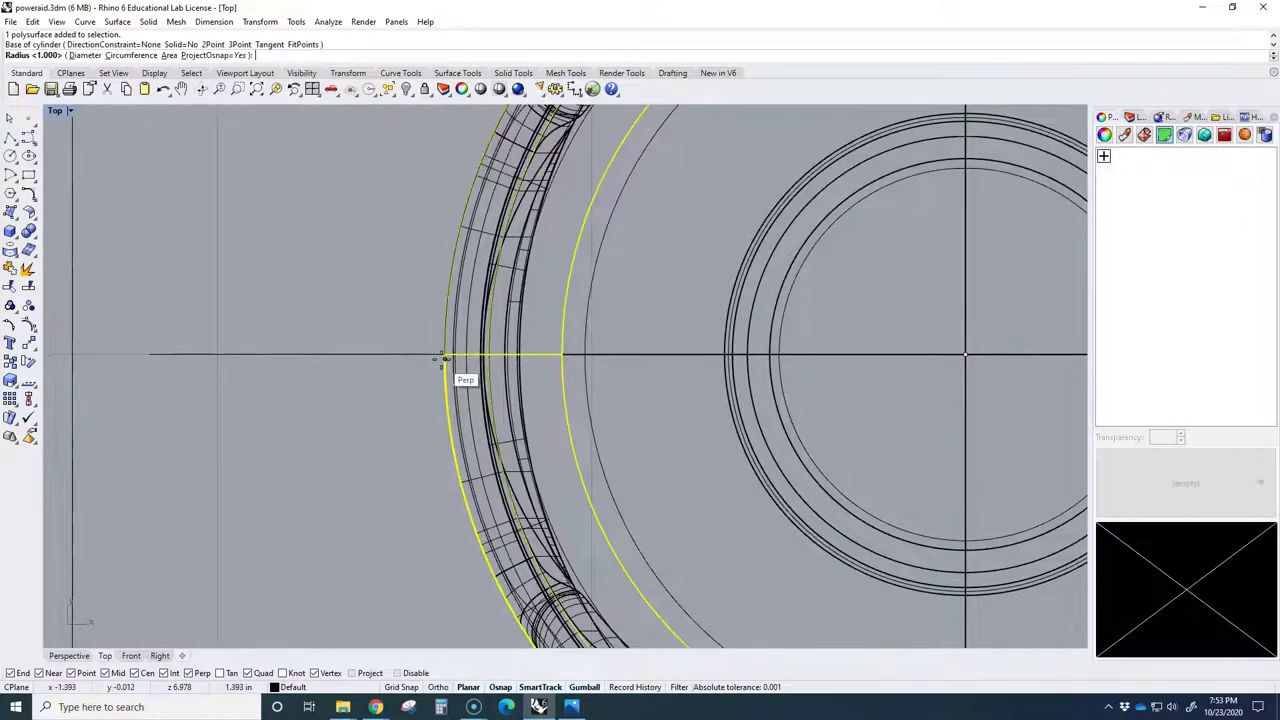
{"action": "left_click", "coordinate": [444, 357]}
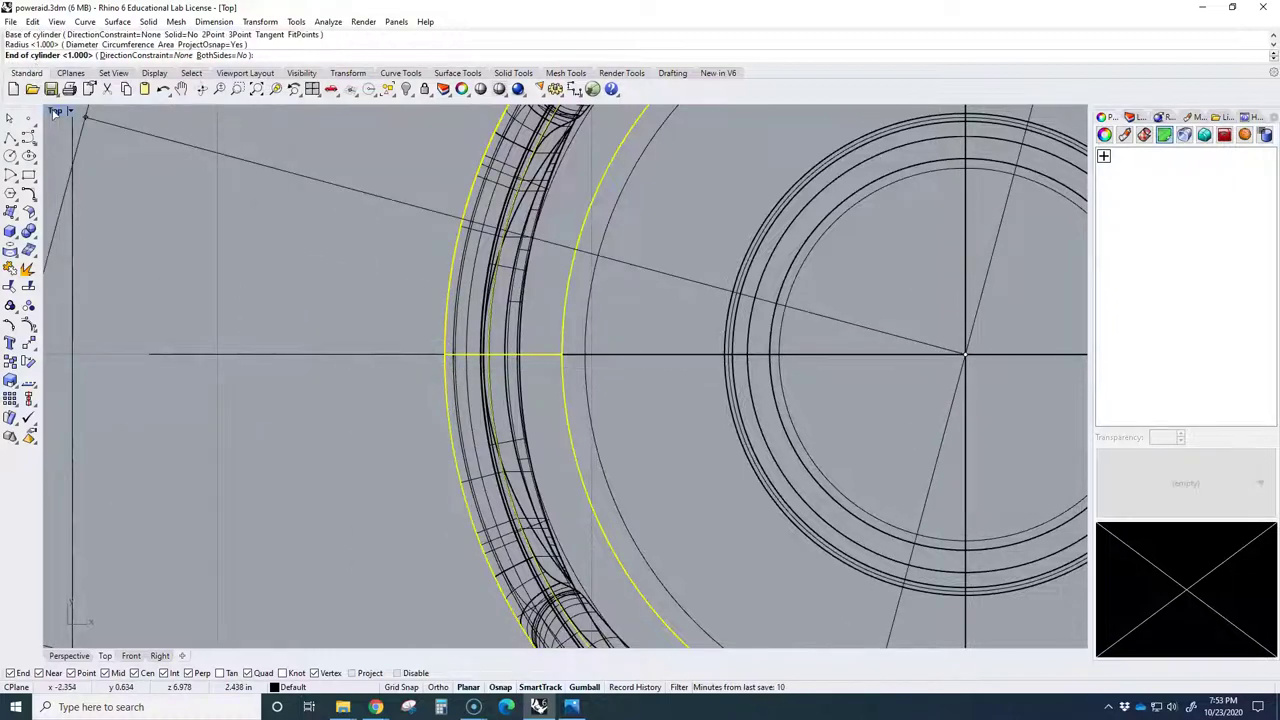
In the Front viewport, extend the decal cylinder straight up about 2.55 inches and accept sweep angles of 0 and 360 degrees.
{"action": "double_click", "coordinate": [56, 111]}
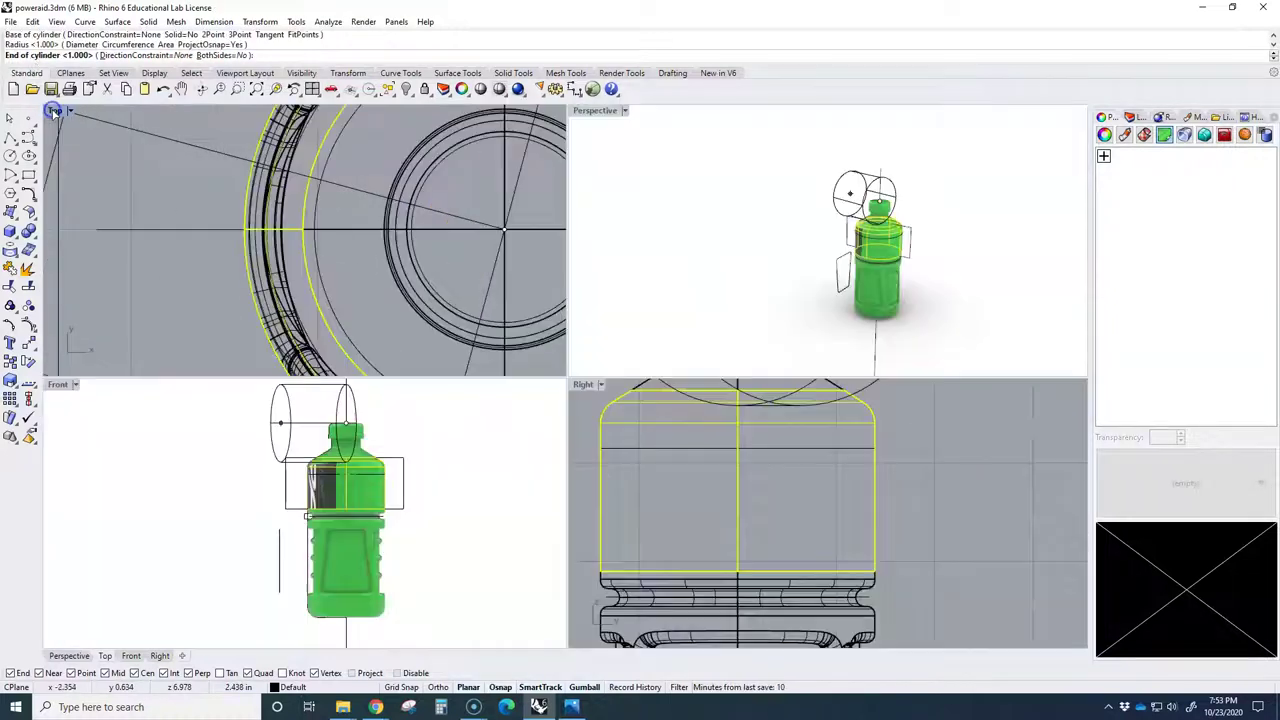
{"action": "double_click", "coordinate": [57, 385]}
{"action": "scroll", "coordinate": [400, 250], "scroll_direction": "down", "scroll_amount": 3}
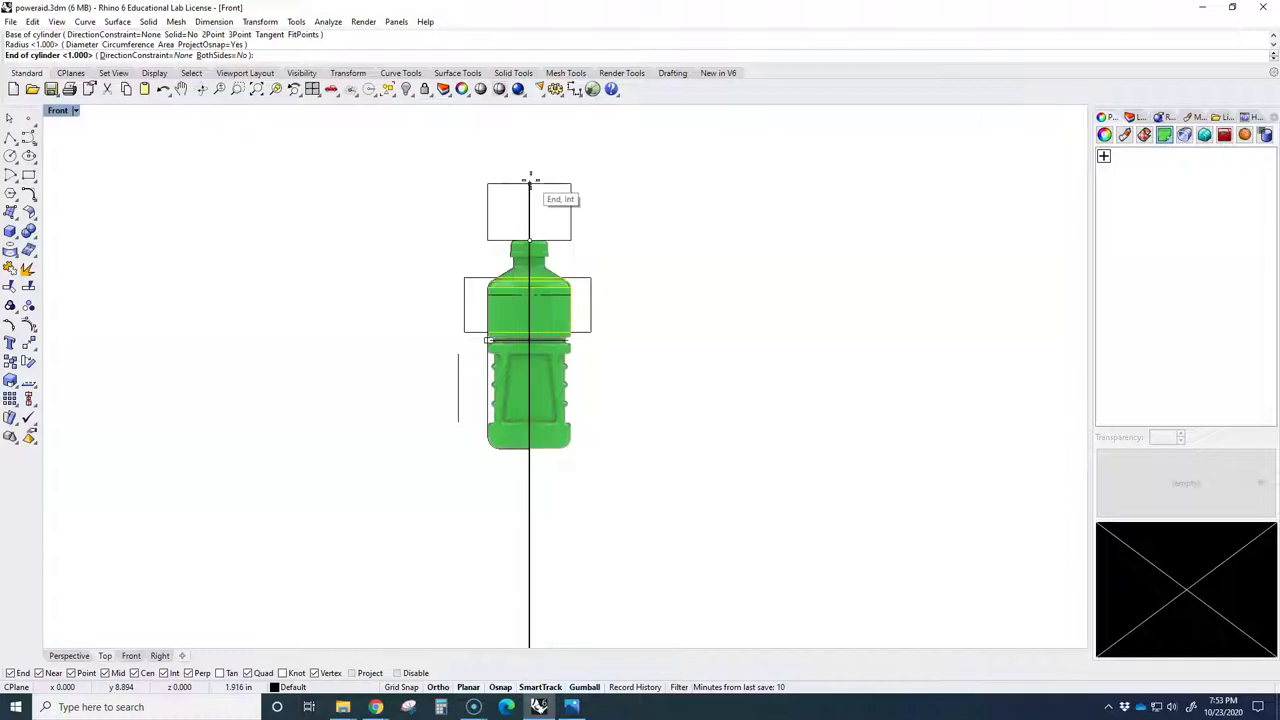
{"action": "scroll", "coordinate": [529, 168], "scroll_direction": "up", "scroll_amount": 2}
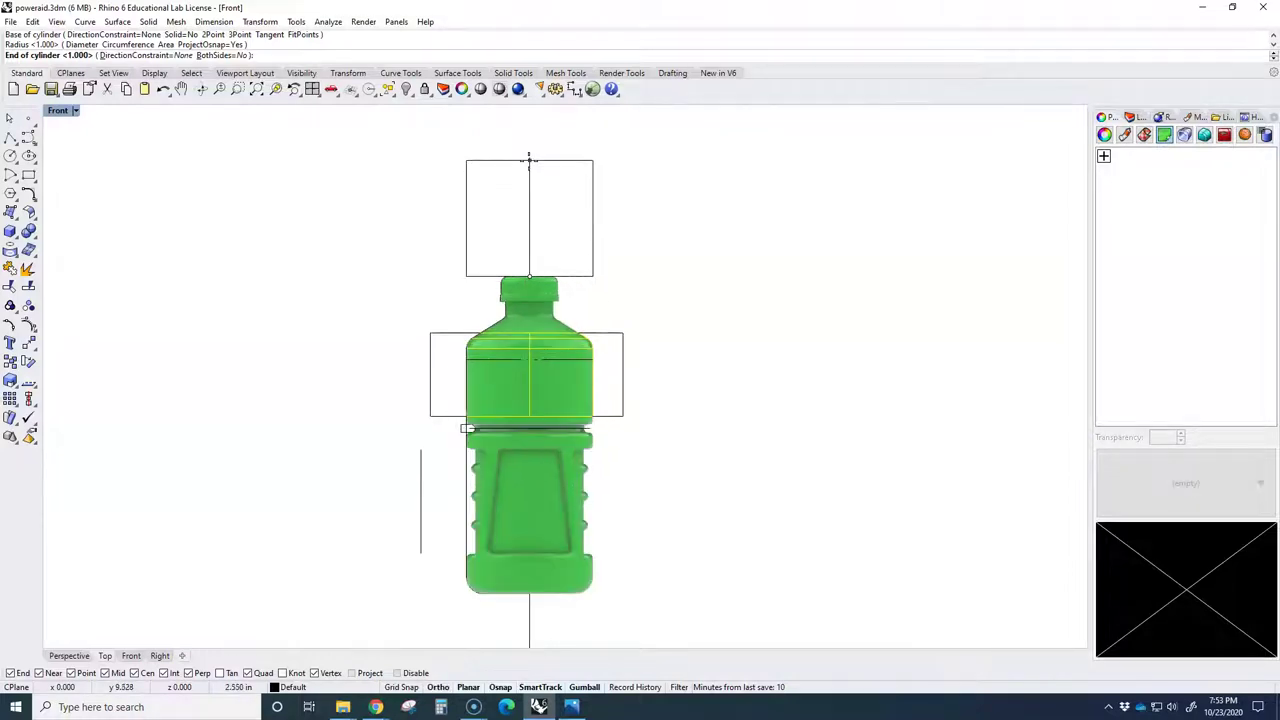
{"action": "left_click", "coordinate": [529, 160]}
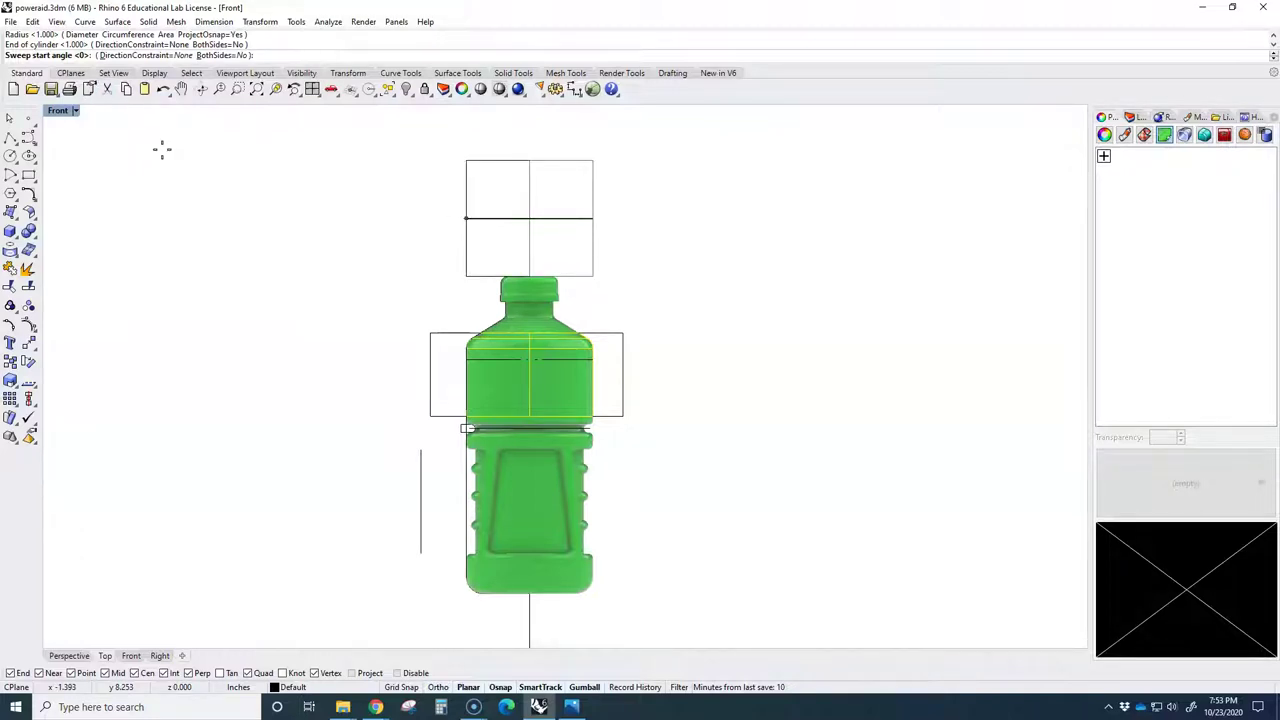
{"action": "key", "text": "Return"}
{"action": "key", "text": "Return"}
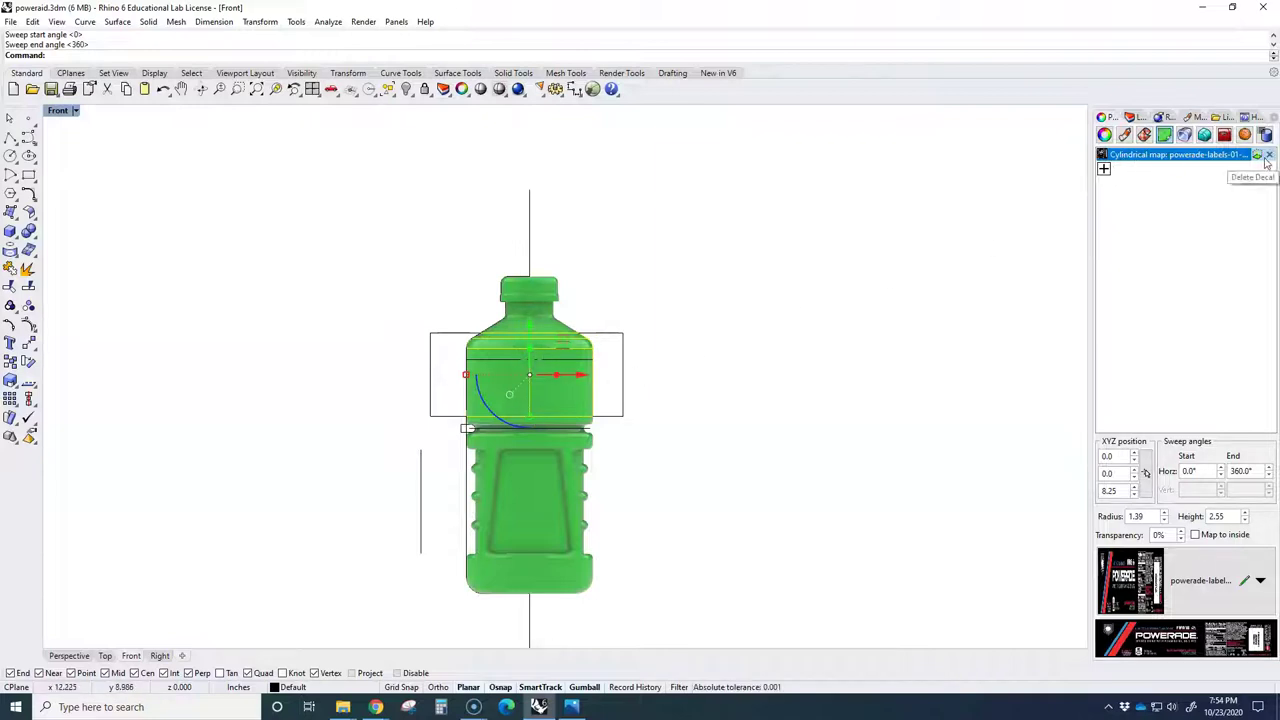
Show the decal's mapping widget and move it down over the bottle's upper label section, to a Z position of about 4.98.
{"action": "left_click", "coordinate": [1257, 157]}
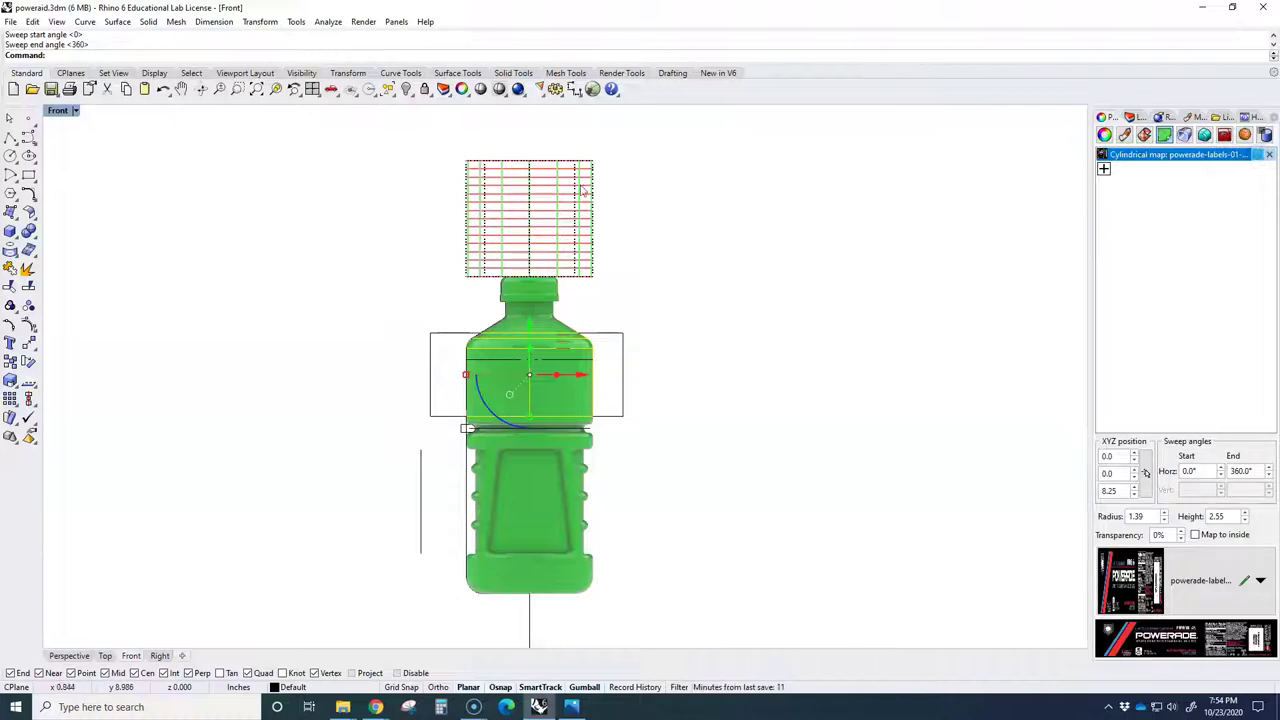
{"action": "left_click", "coordinate": [551, 190]}
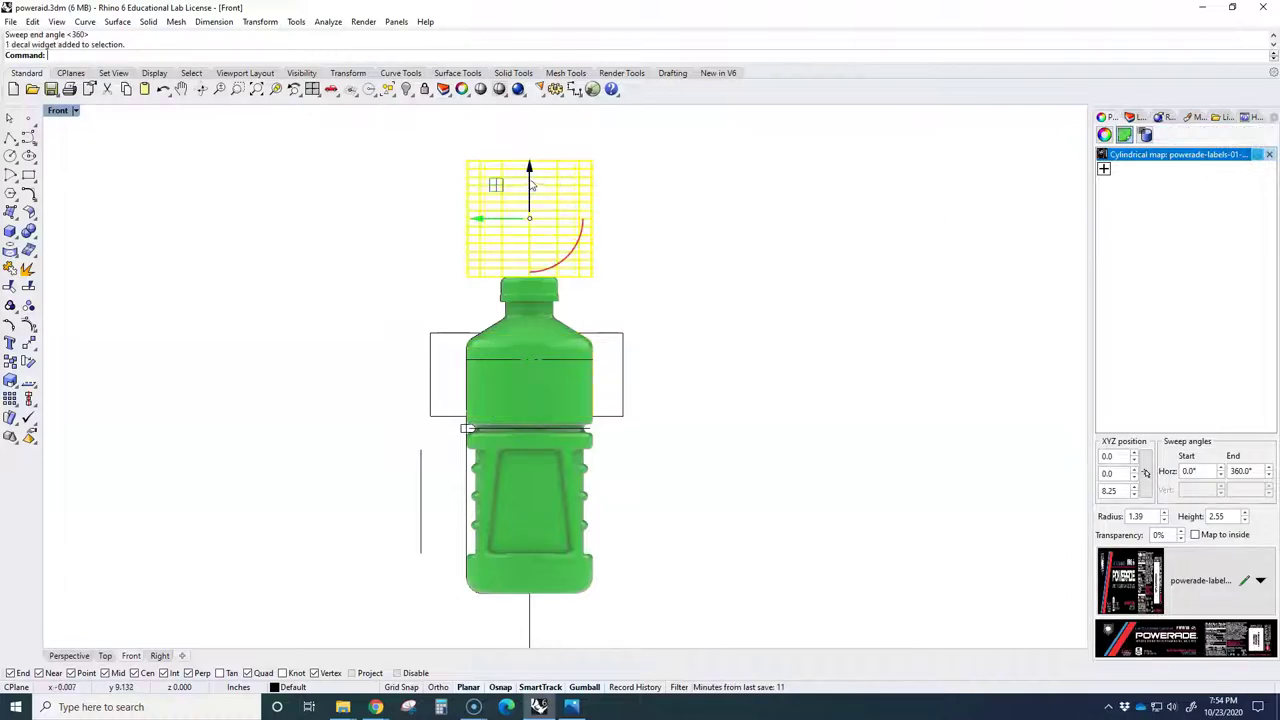
{"action": "left_click_drag", "start_coordinate": [532, 185], "coordinate": [500, 330]}
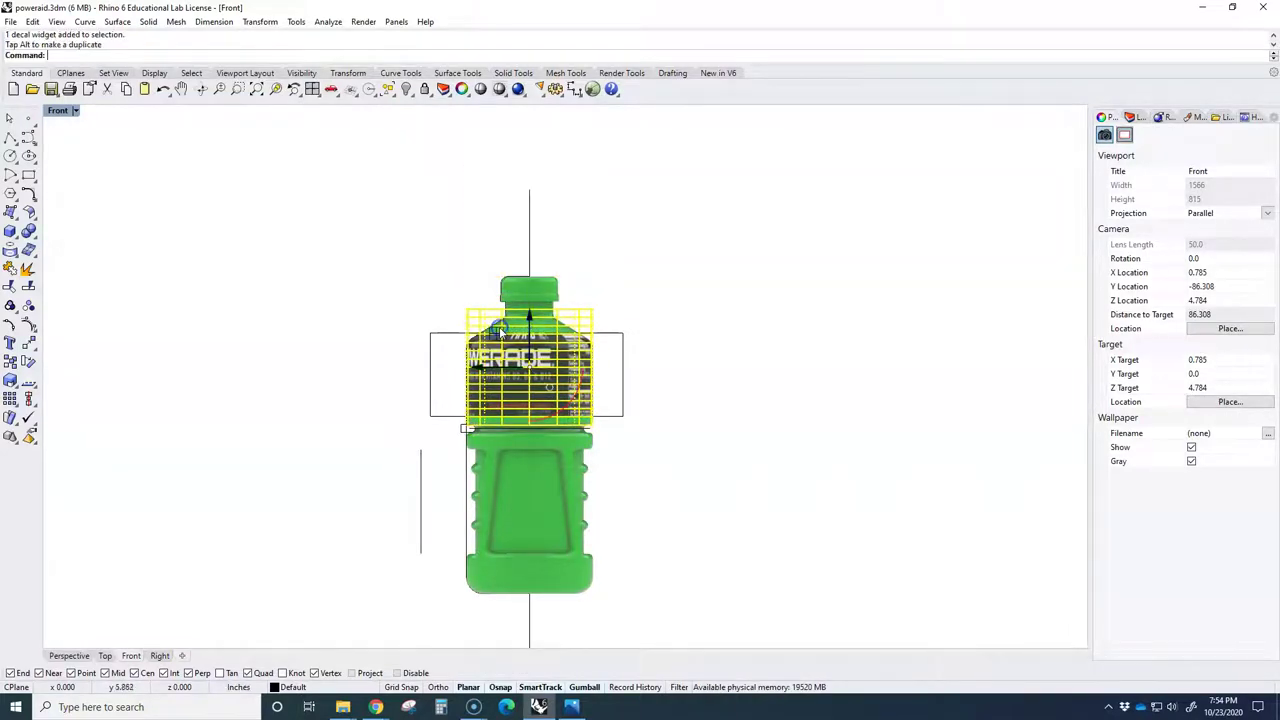
{"action": "scroll", "coordinate": [500, 330], "scroll_direction": "up", "scroll_amount": 5}
{"action": "scroll", "coordinate": [572, 392], "scroll_direction": "down", "scroll_amount": 2}
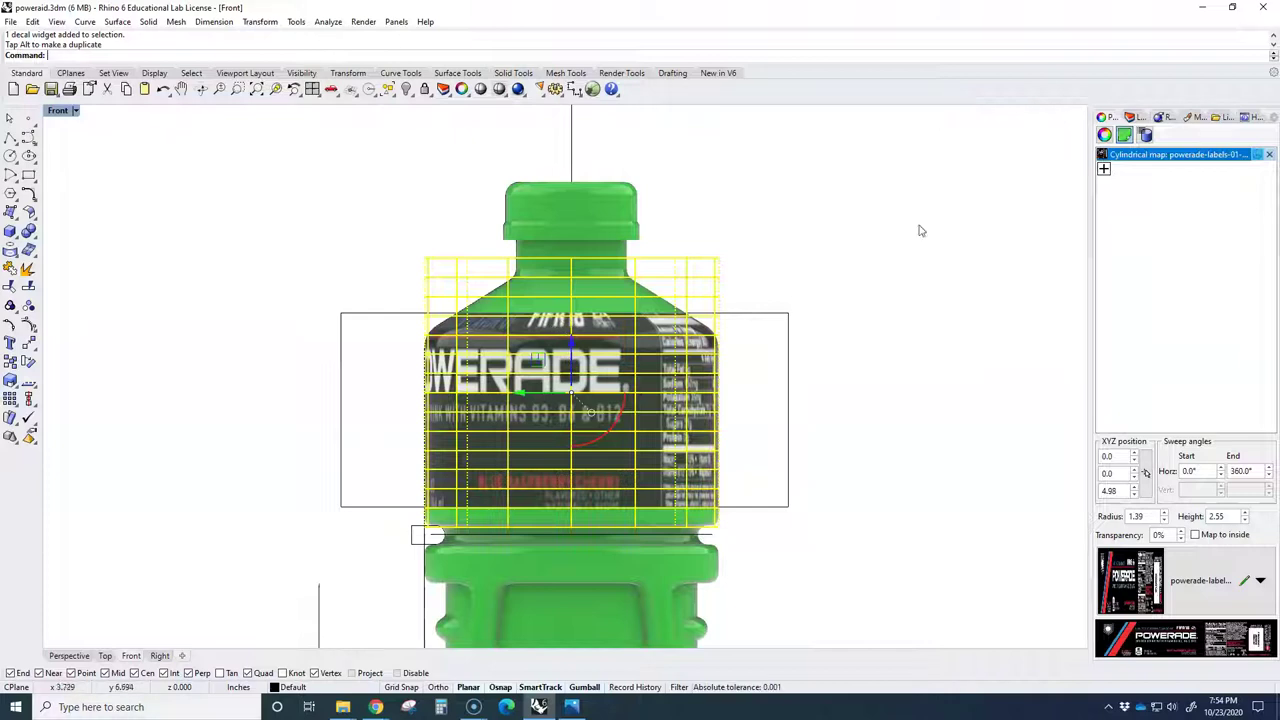
Delete the cylindrical label decal from the bottle.
{"action": "left_click", "coordinate": [1269, 158]}
{"action": "scroll", "coordinate": [899, 312], "scroll_direction": "down", "scroll_amount": 5}
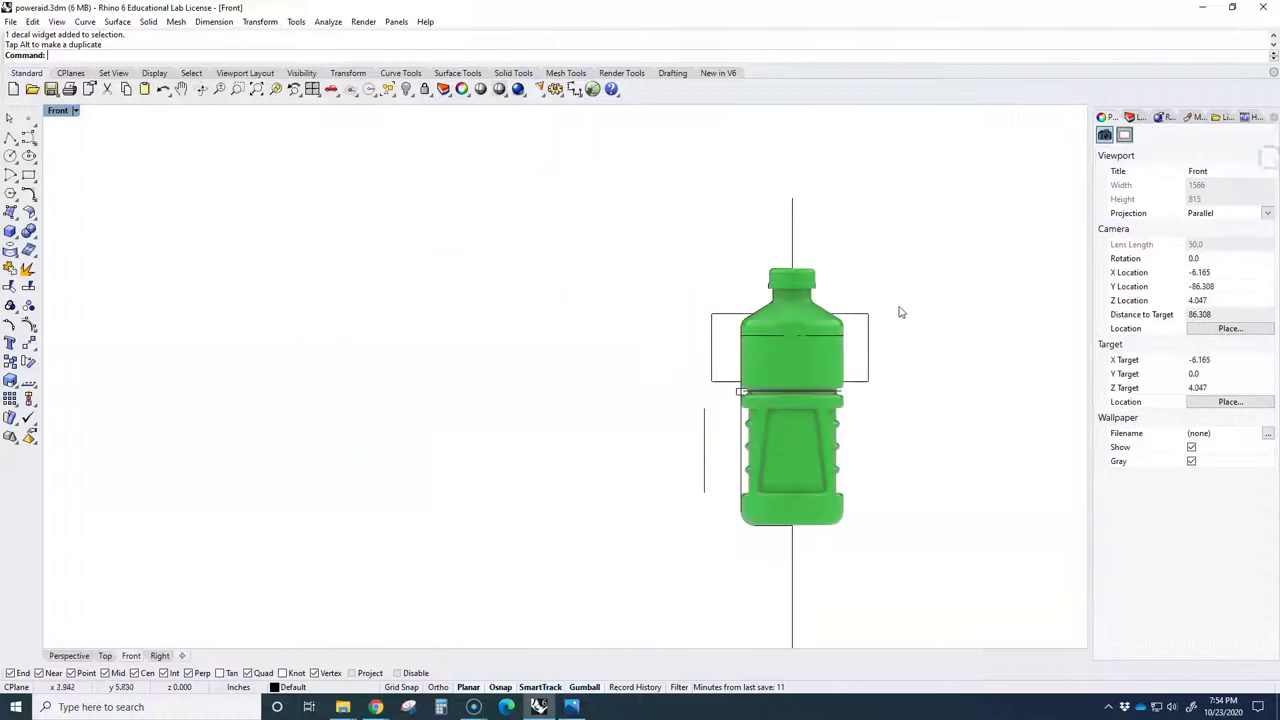
{"action": "left_click", "coordinate": [793, 228]}
{"action": "right_click_drag", "start_coordinate": [834, 251], "coordinate": [694, 266]}
{"action": "scroll", "coordinate": [694, 268], "scroll_direction": "up", "scroll_amount": 3}
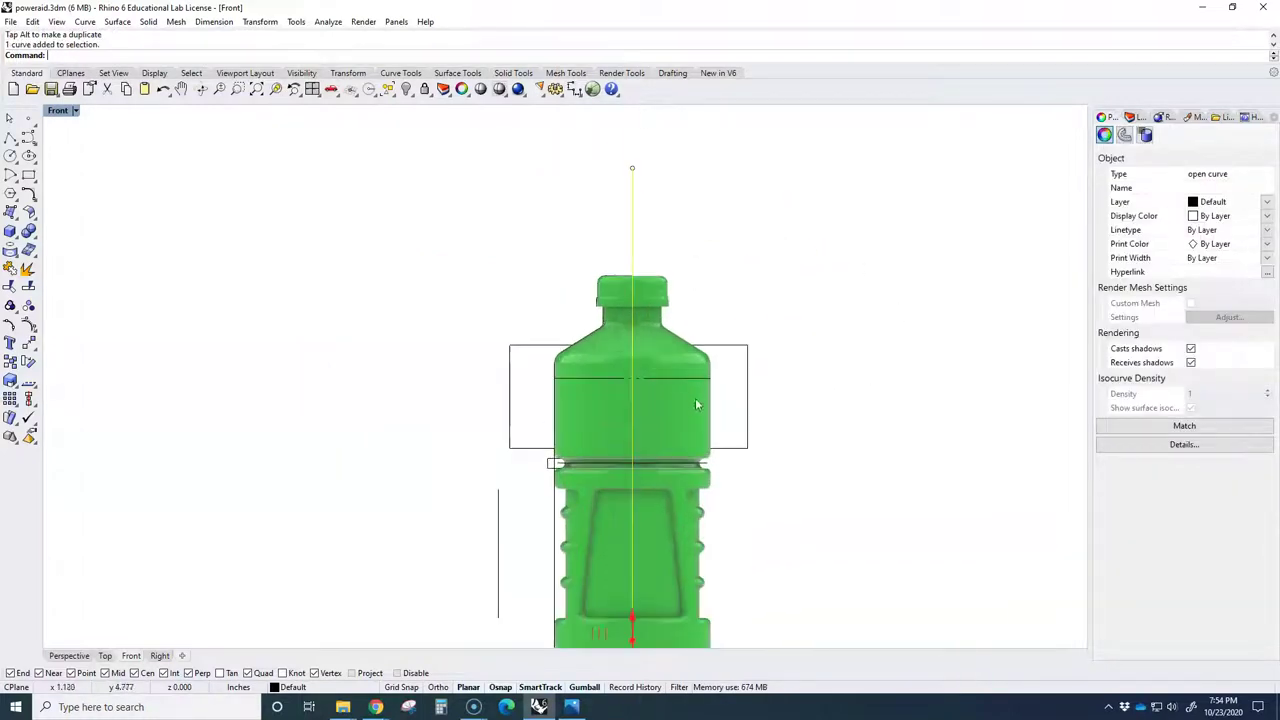
{"action": "key", "text": "Escape"}
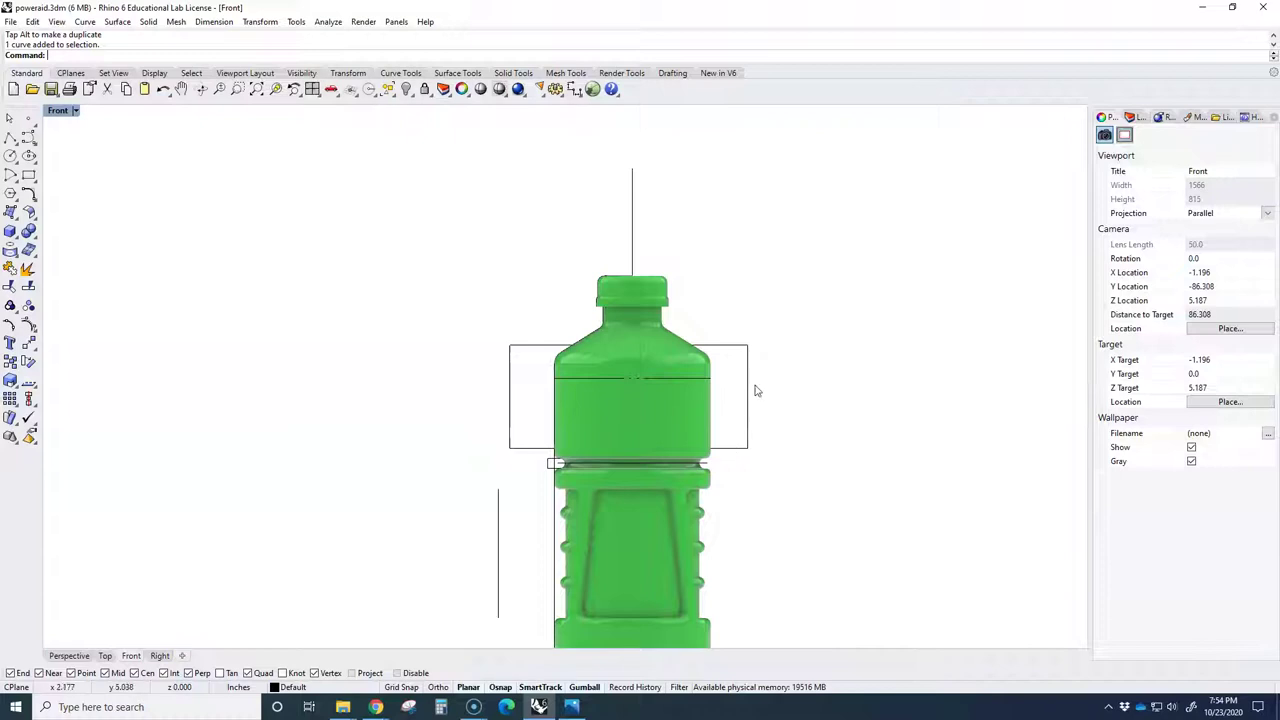
{"action": "right_click_drag", "start_coordinate": [756, 391], "coordinate": [704, 400]}
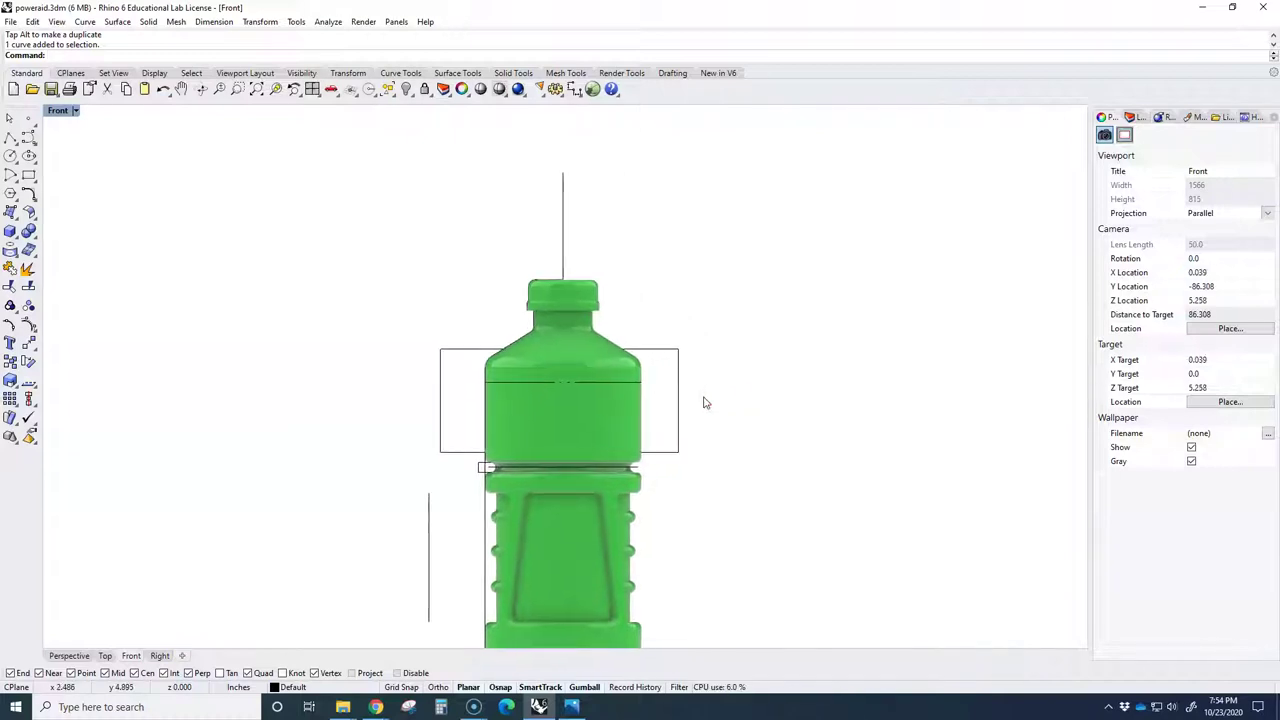
Add a vertical dimension to the height of the rectangle around the bottle's upper label section.
{"action": "type", "text": "Dim"}
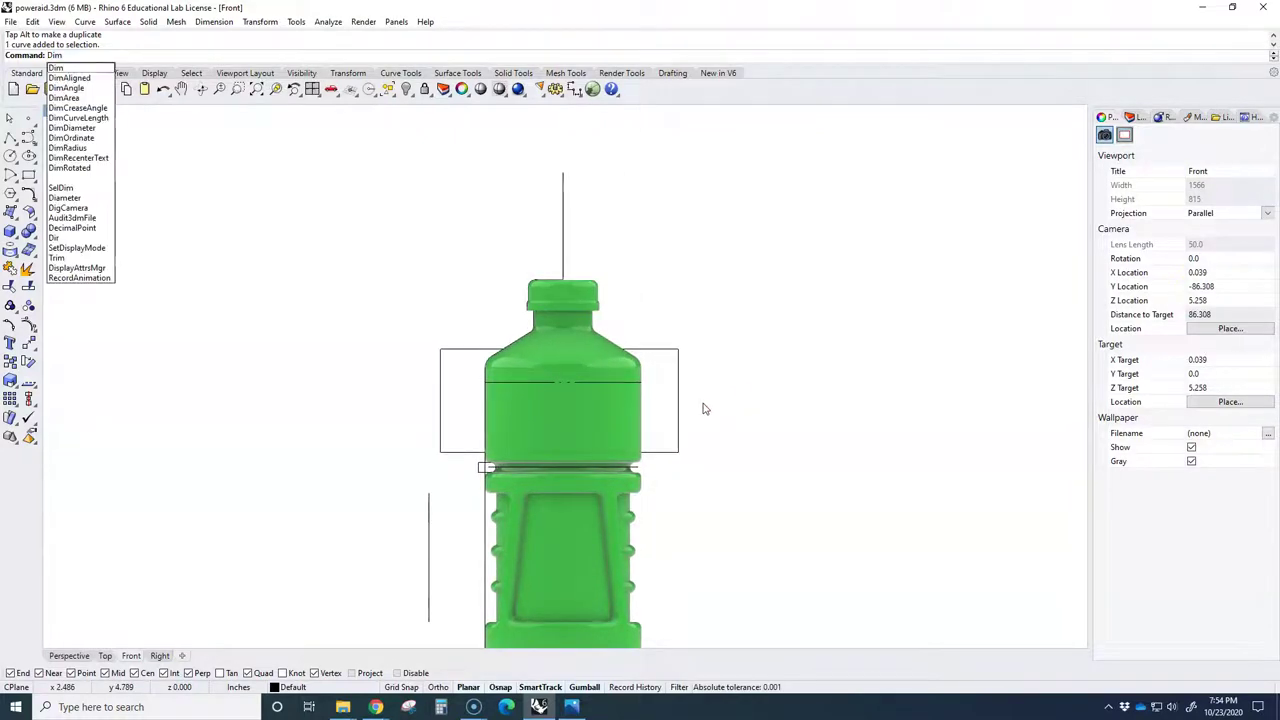
{"action": "key", "text": "Return"}
{"action": "left_click", "coordinate": [666, 452]}
{"action": "left_click", "coordinate": [678, 350]}
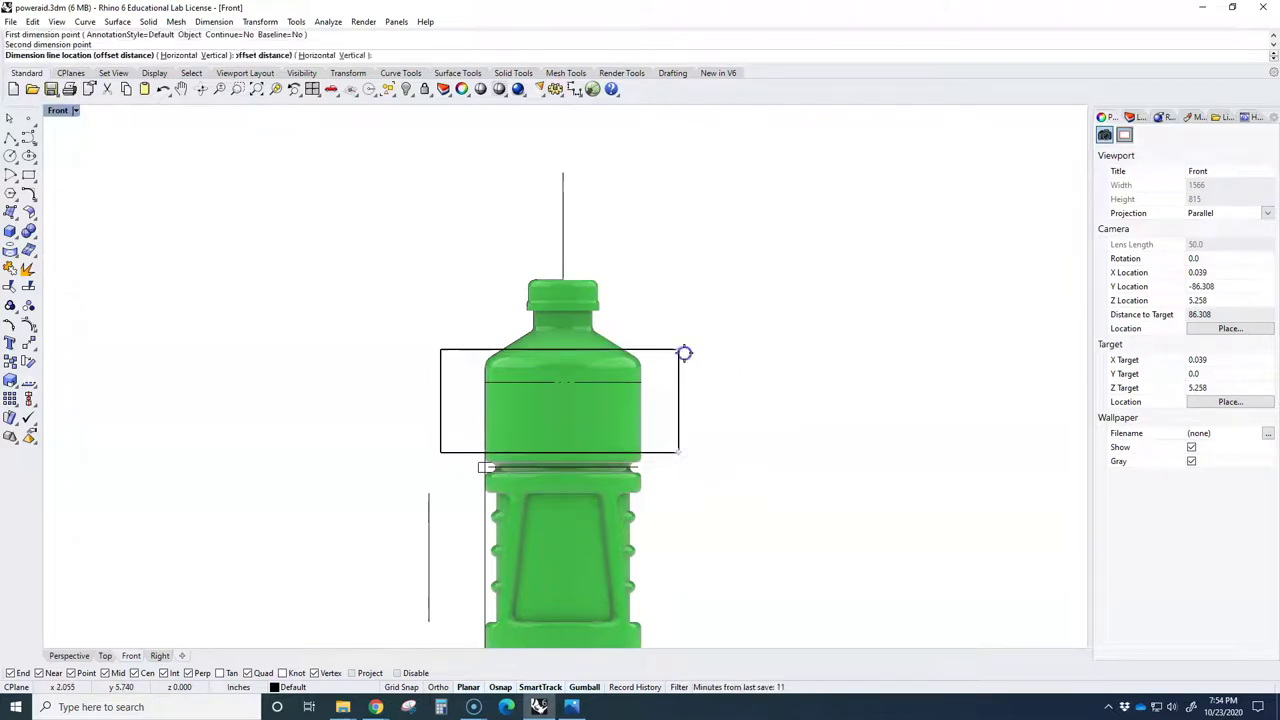
{"action": "left_click", "coordinate": [769, 375]}
Draw a horizontal line from the centre of the cap's top out past the cap's edge.
{"action": "scroll", "coordinate": [770, 376], "scroll_direction": "down", "scroll_amount": 1}
{"action": "scroll", "coordinate": [760, 366], "scroll_direction": "down", "scroll_amount": 1}
{"action": "scroll", "coordinate": [715, 340], "scroll_direction": "up", "scroll_amount": 2}
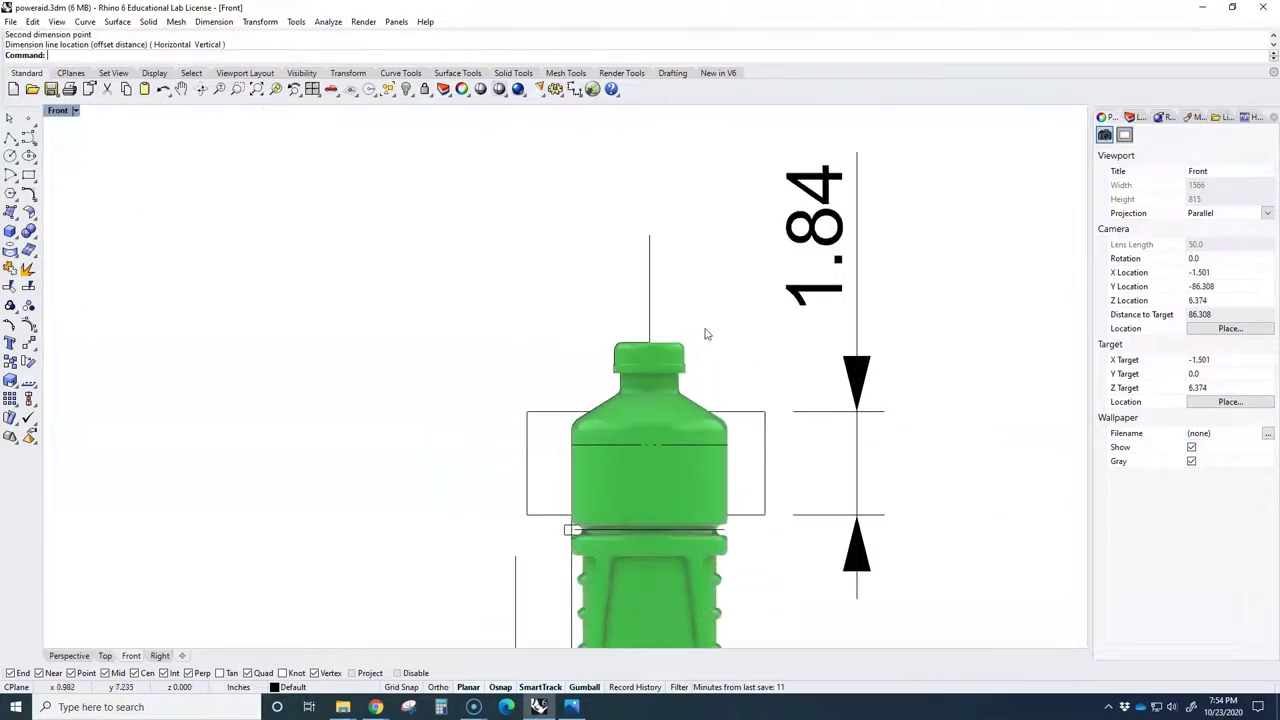
{"action": "right_click_drag", "start_coordinate": [686, 350], "coordinate": [600, 362]}
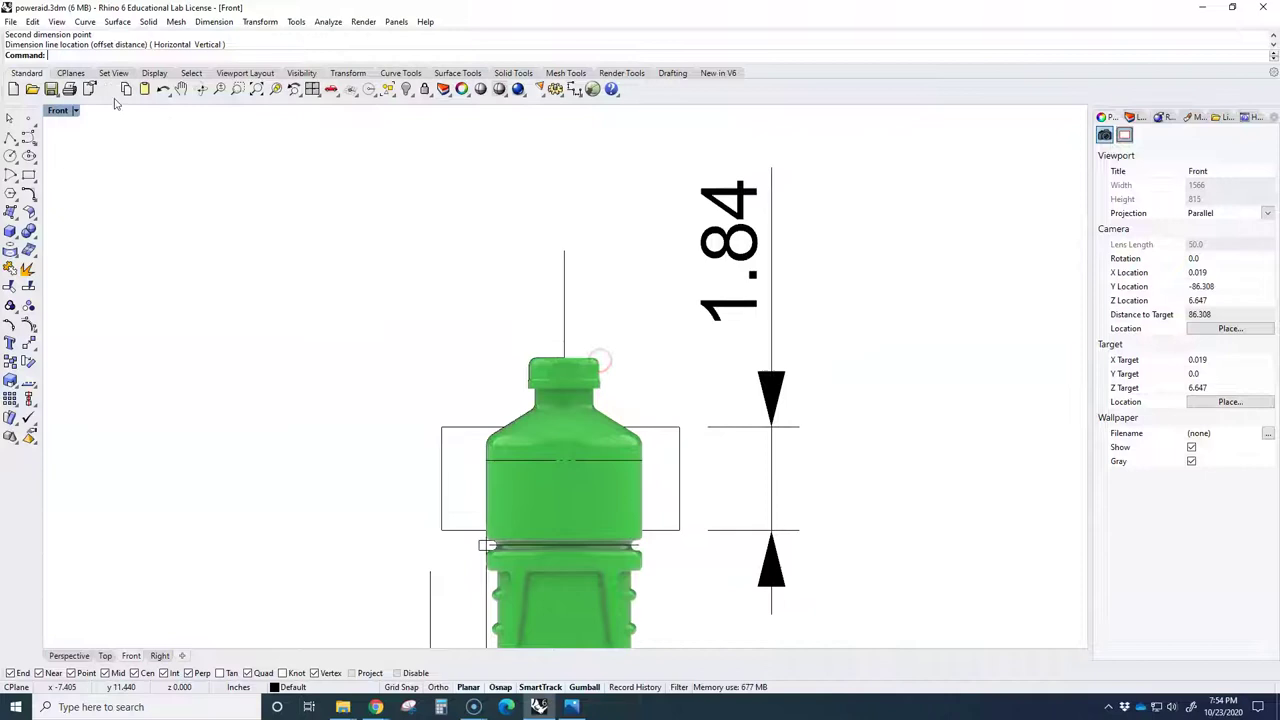
{"action": "left_click", "coordinate": [10, 137]}
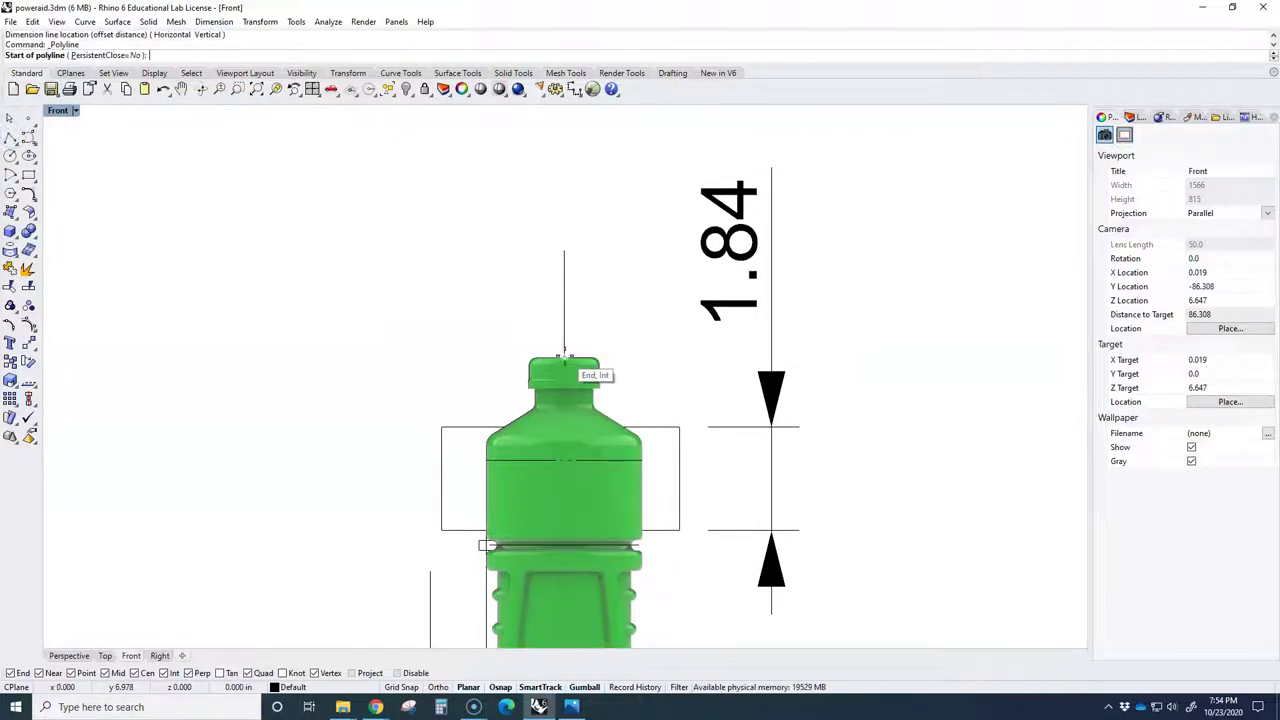
{"action": "left_click", "coordinate": [564, 357]}
{"action": "left_click", "coordinate": [670, 358]}
{"action": "key", "text": "Return"}
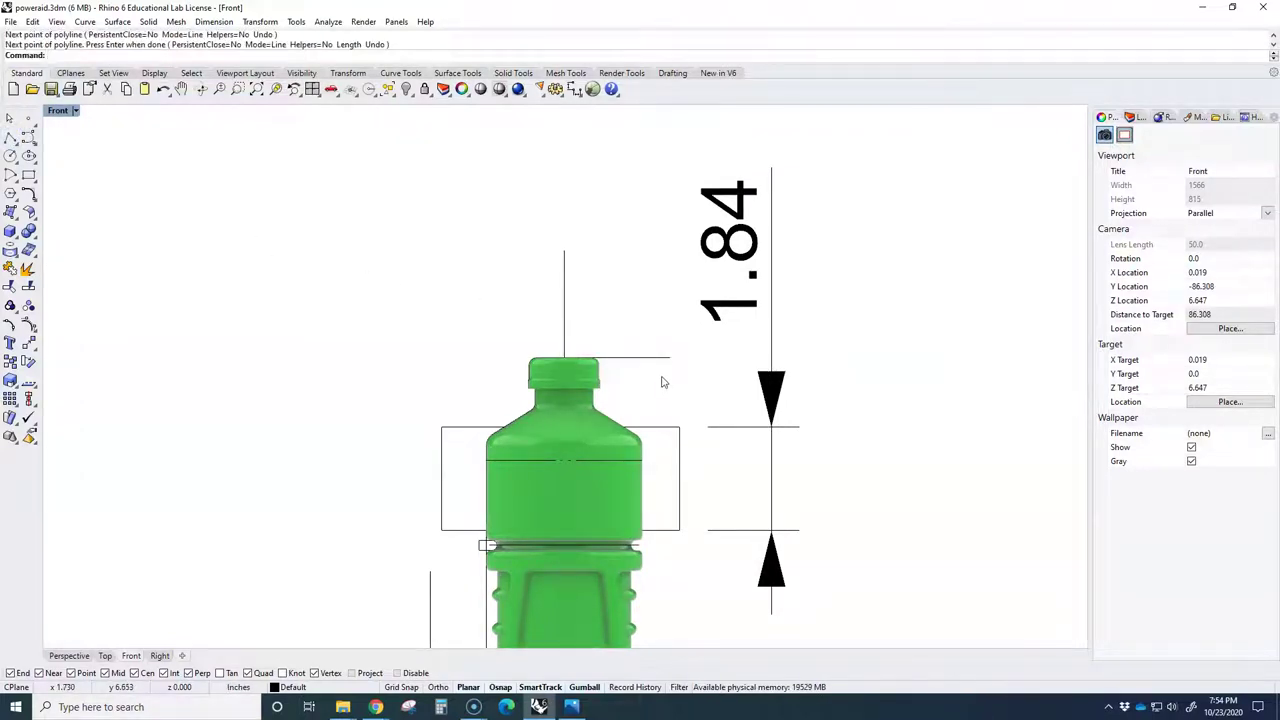
Offset the horizontal line at the cap's top upward by 1.84 inches.
{"action": "type", "text": "Offset"}
{"action": "key", "text": "Return"}
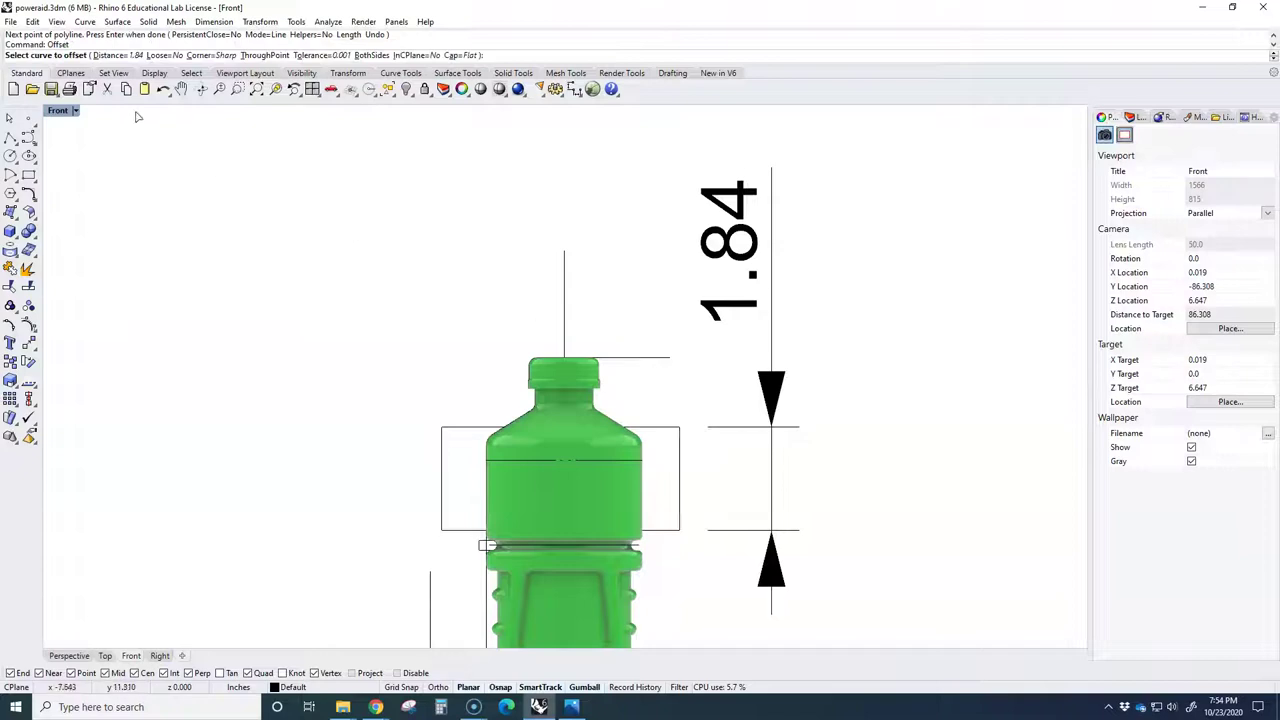
{"action": "left_click", "coordinate": [640, 357]}
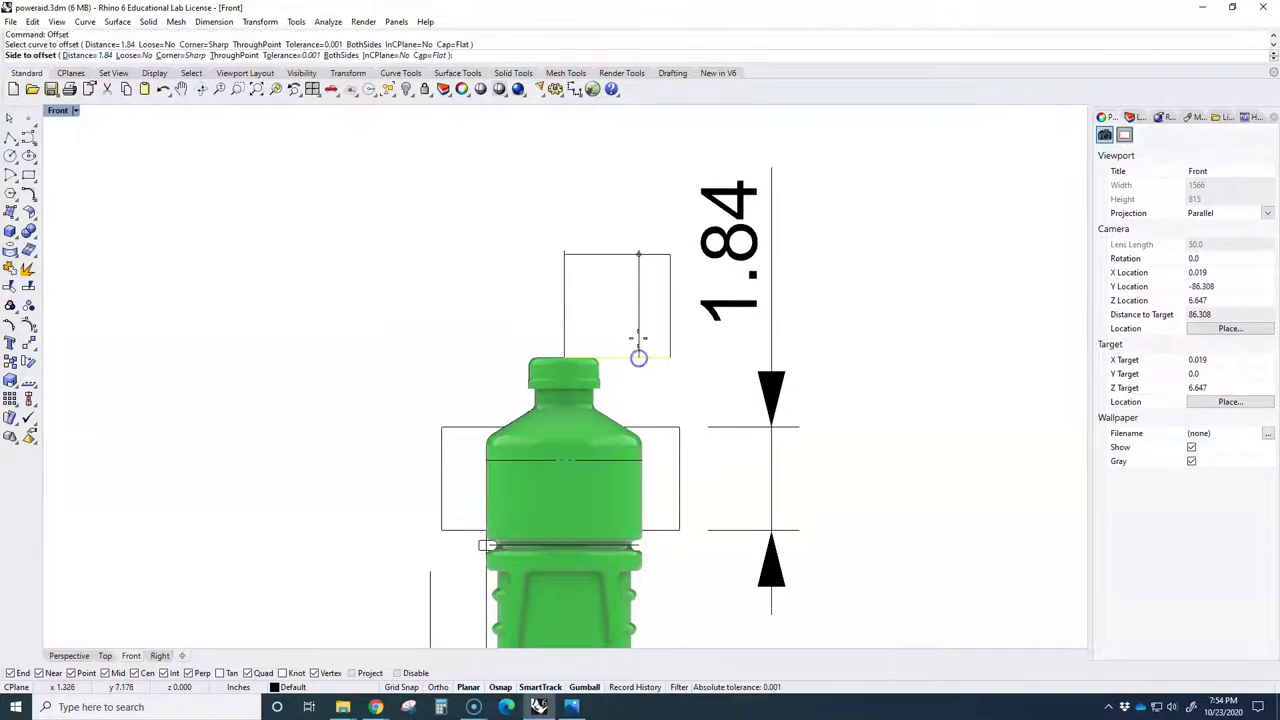
{"action": "left_click", "coordinate": [617, 305]}
Trim the vertical axis line at the top of the offset curve and delete that curve.
{"action": "scroll", "coordinate": [566, 281], "scroll_direction": "up", "scroll_amount": 4}
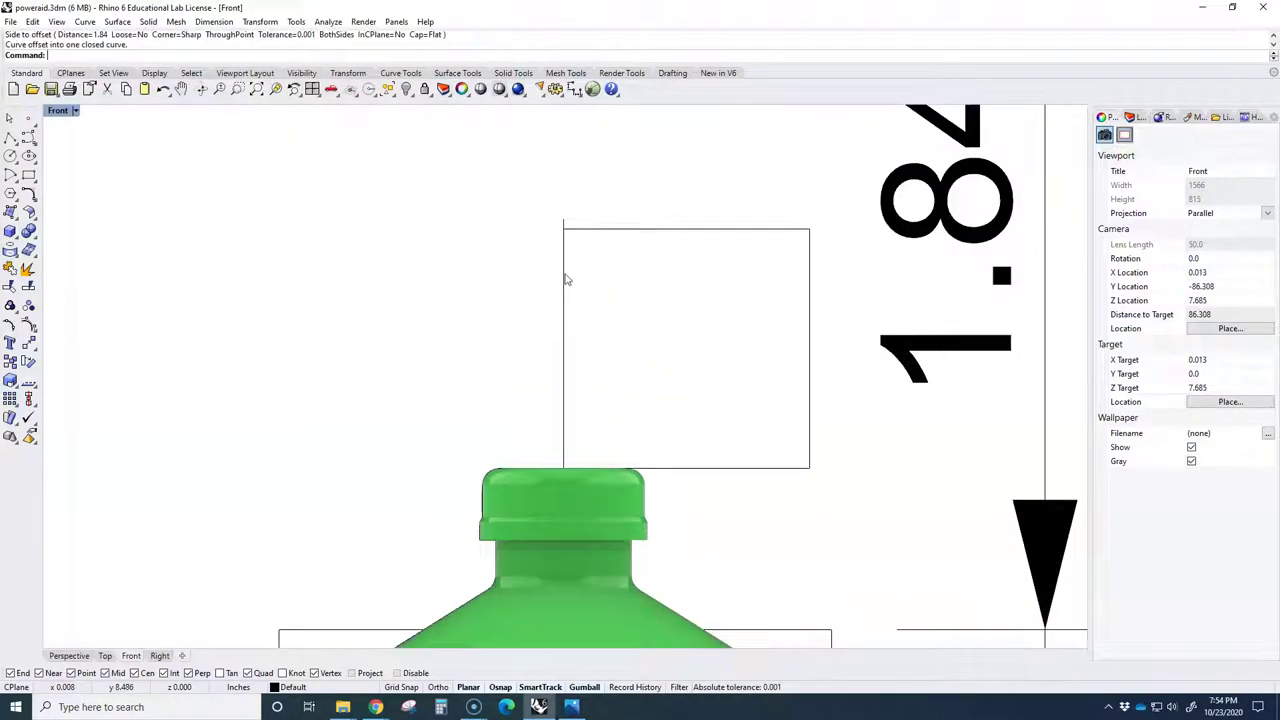
{"action": "key", "text": "Return"}
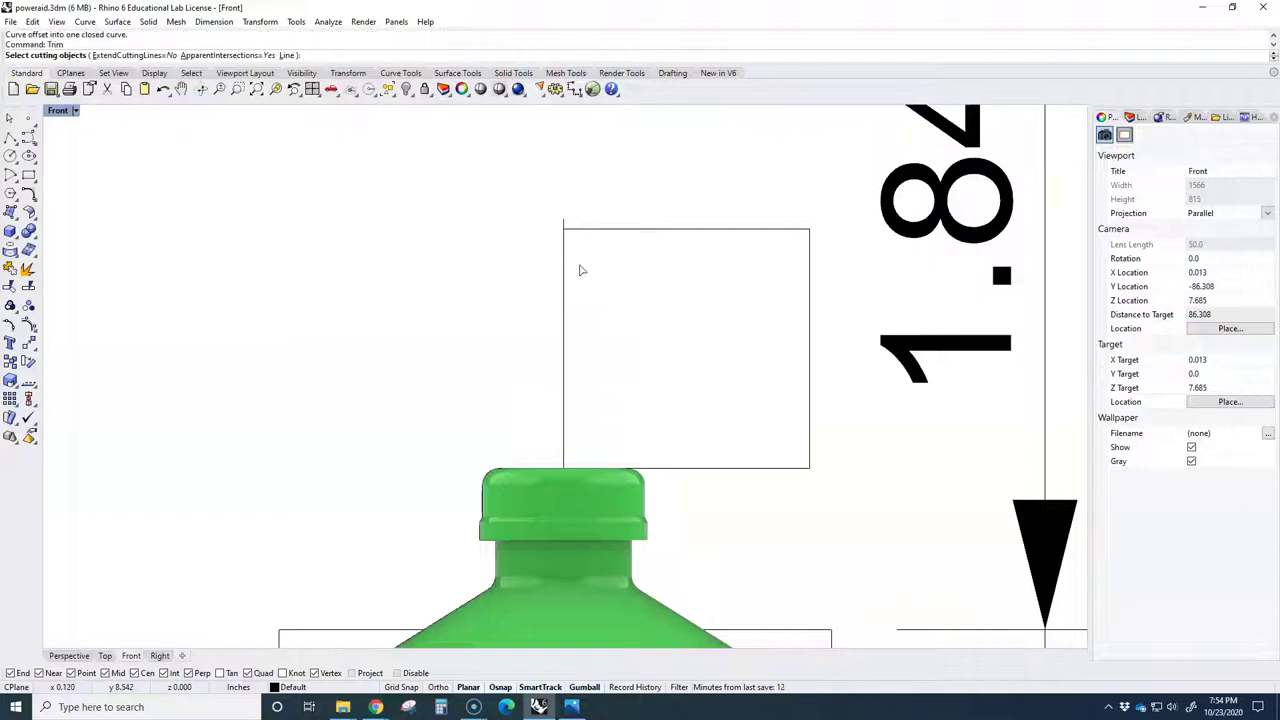
{"action": "left_click", "coordinate": [591, 230]}
{"action": "key", "text": "Return"}
{"action": "left_click", "coordinate": [563, 221]}
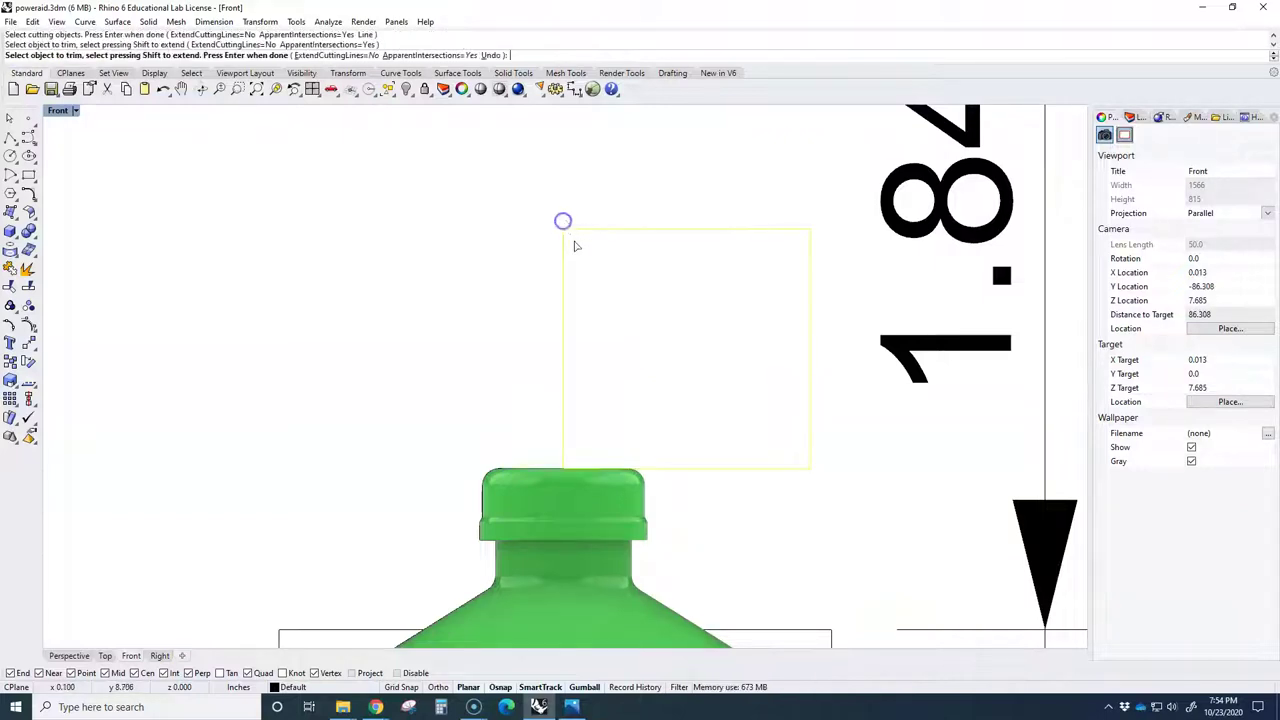
{"action": "key", "text": "Return"}
{"action": "left_click", "coordinate": [605, 231]}
{"action": "key", "text": "Delete"}
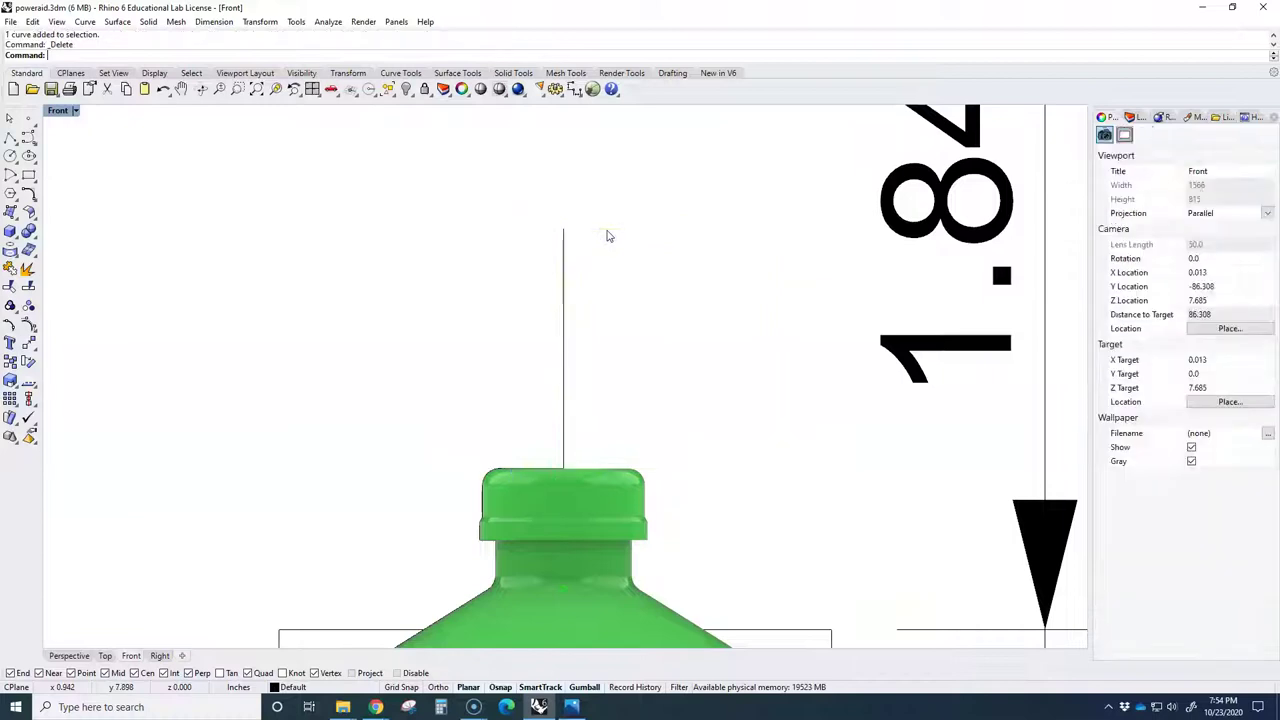
Select the bottle's upper body section and show its decal properties.
{"action": "scroll", "coordinate": [571, 286], "scroll_direction": "down", "scroll_amount": 3}
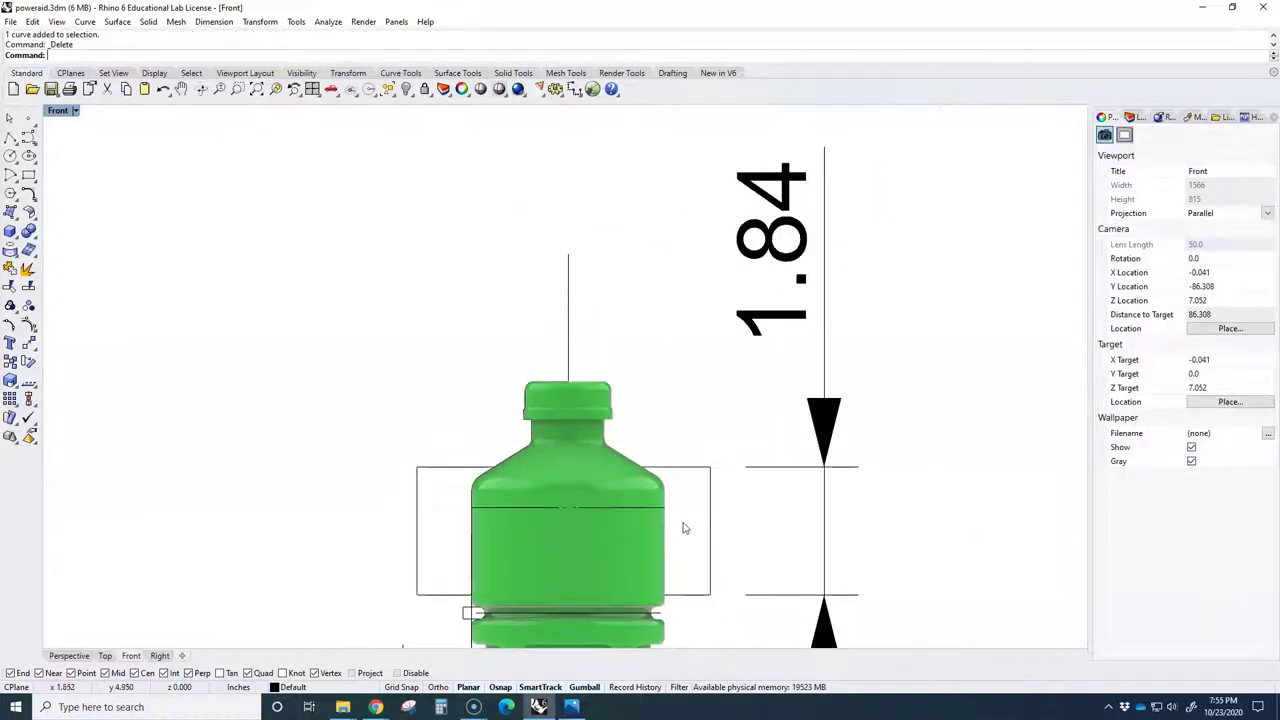
{"action": "scroll", "coordinate": [622, 424], "scroll_direction": "down", "scroll_amount": 3}
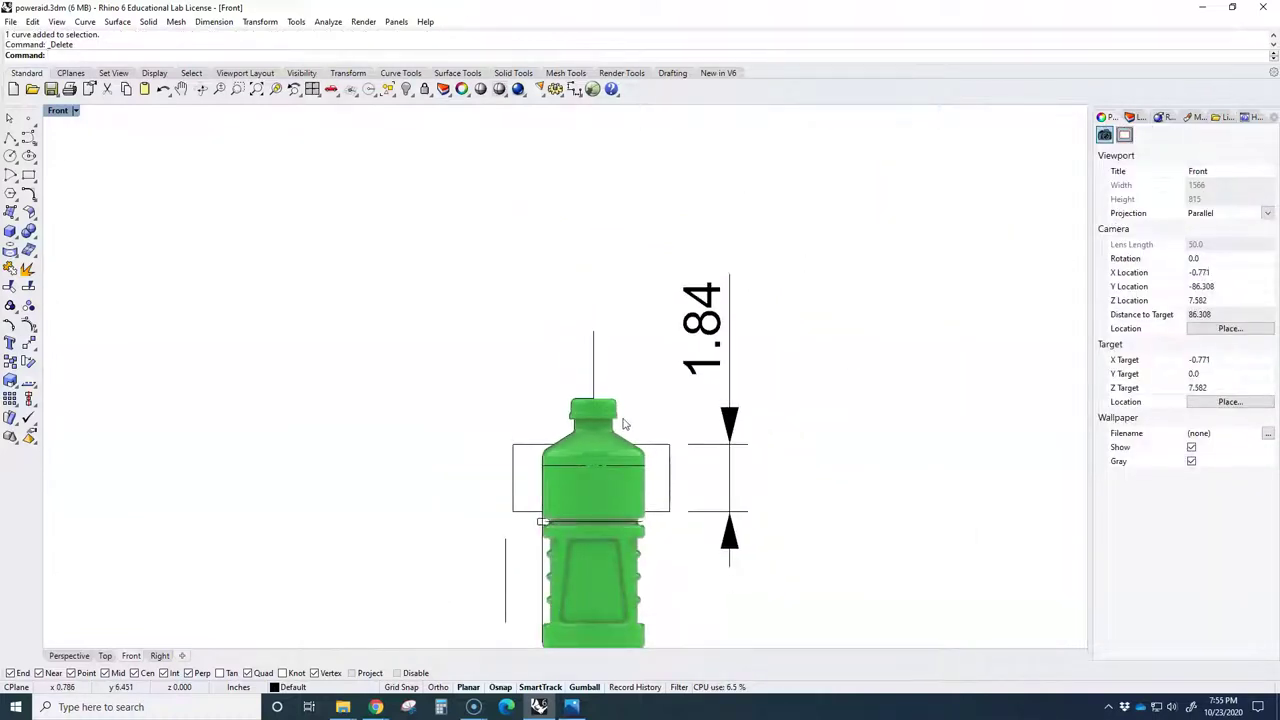
{"action": "left_click", "coordinate": [632, 496]}
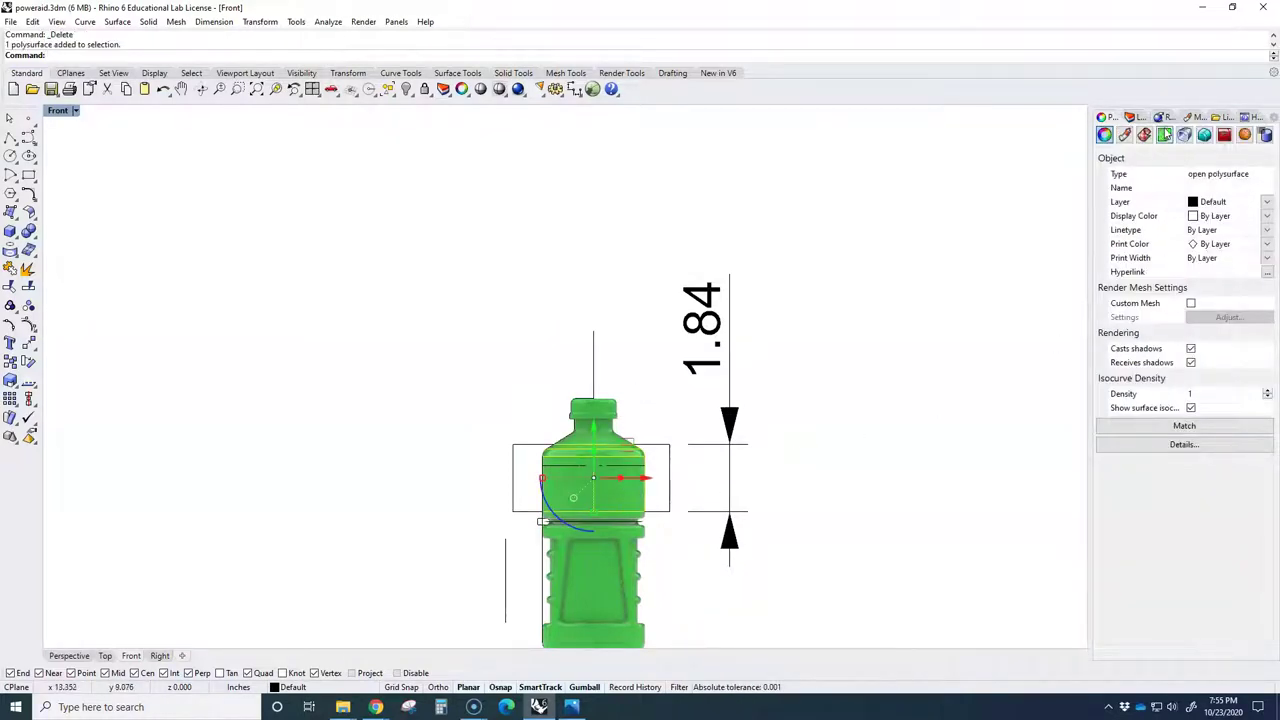
{"action": "left_click", "coordinate": [1164, 135]}
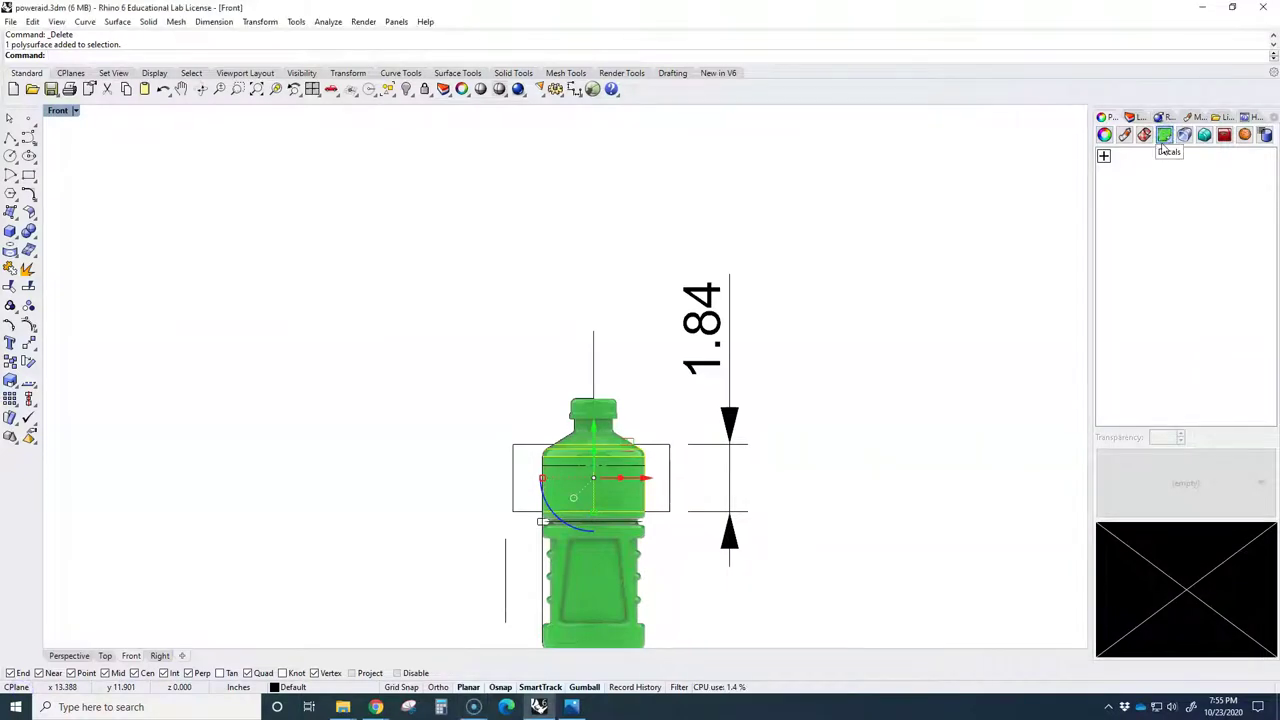
{"action": "left_click", "coordinate": [1103, 158]}
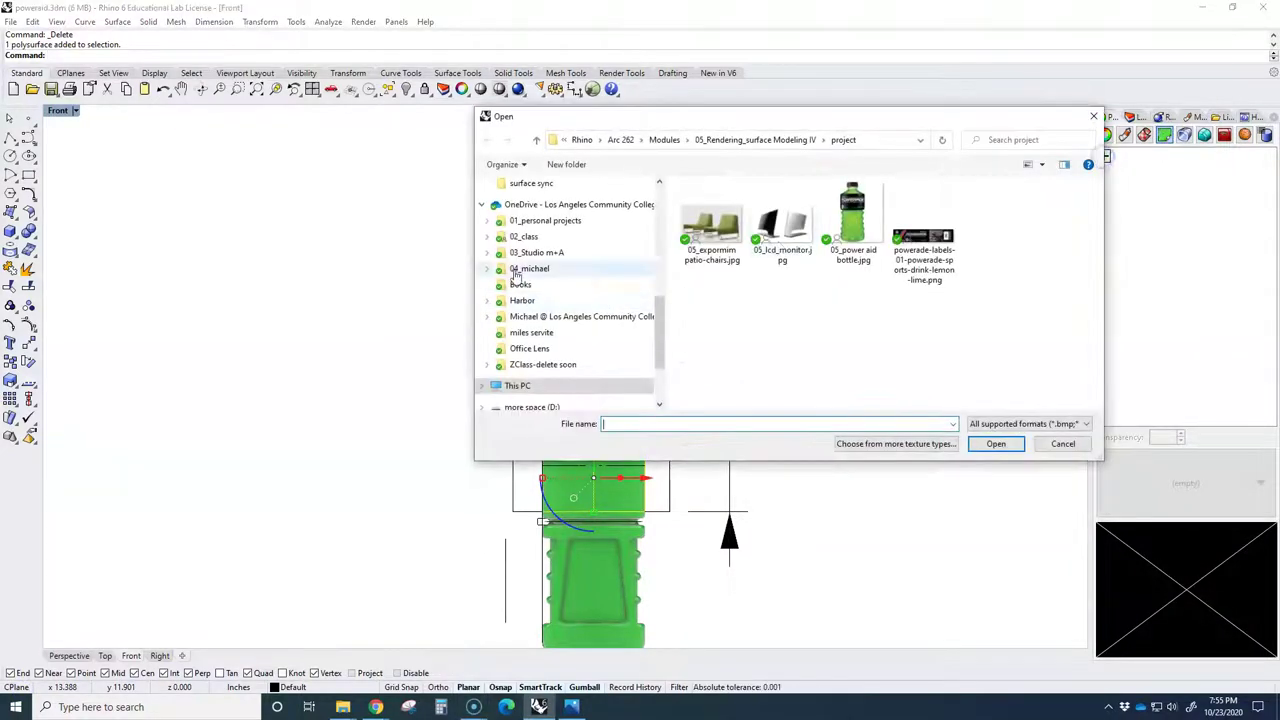
{"action": "left_click", "coordinate": [924, 228]}
{"action": "left_click", "coordinate": [990, 443]}
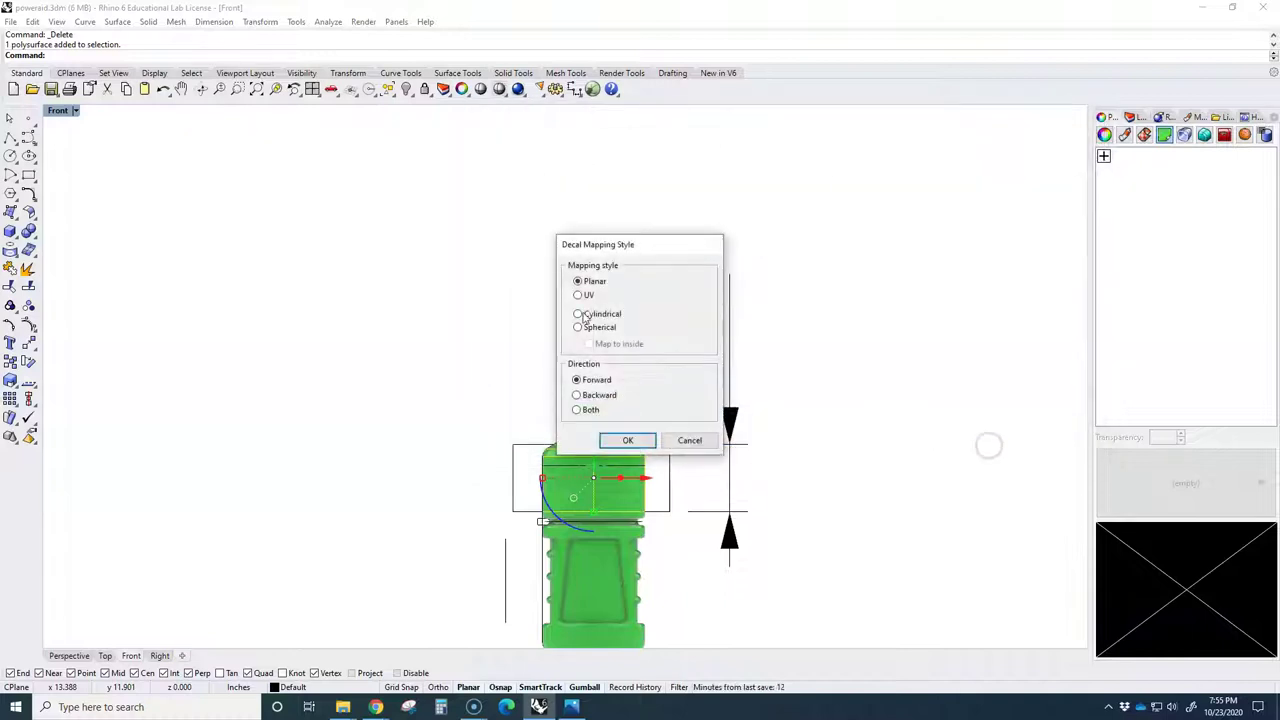
{"action": "left_click", "coordinate": [581, 313]}
{"action": "left_click", "coordinate": [628, 440]}
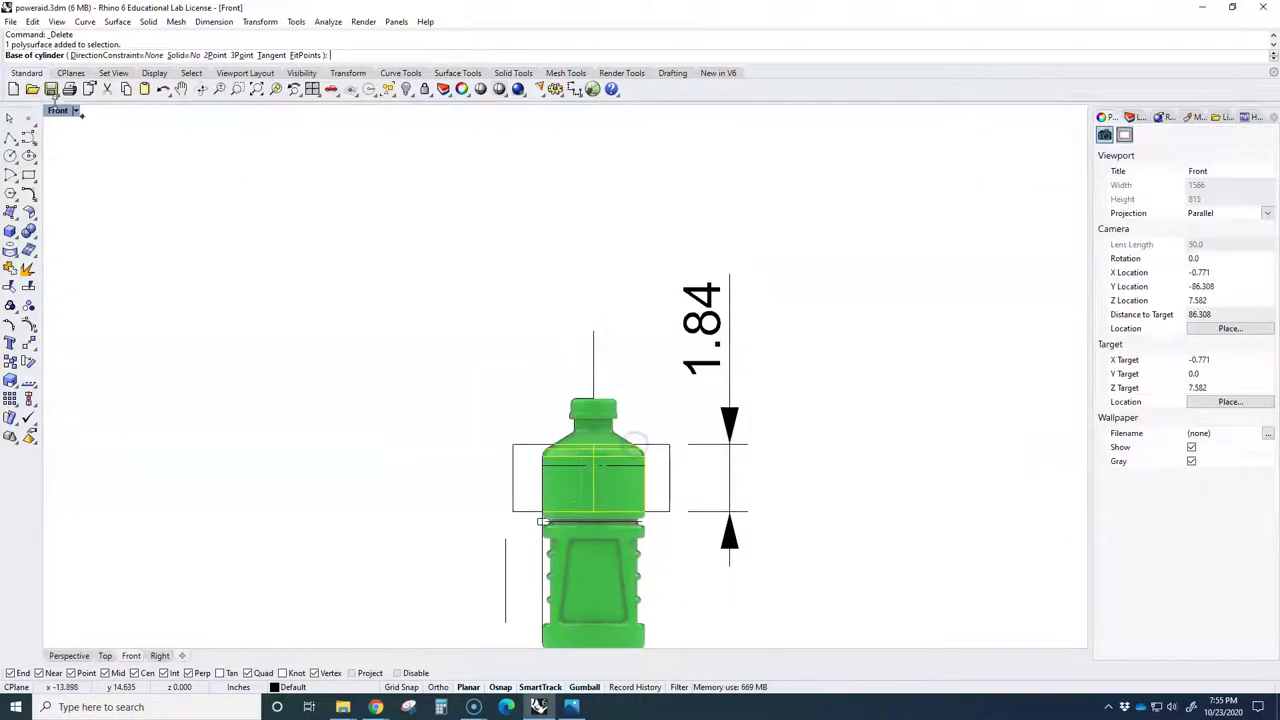
{"action": "double_click", "coordinate": [57, 111]}
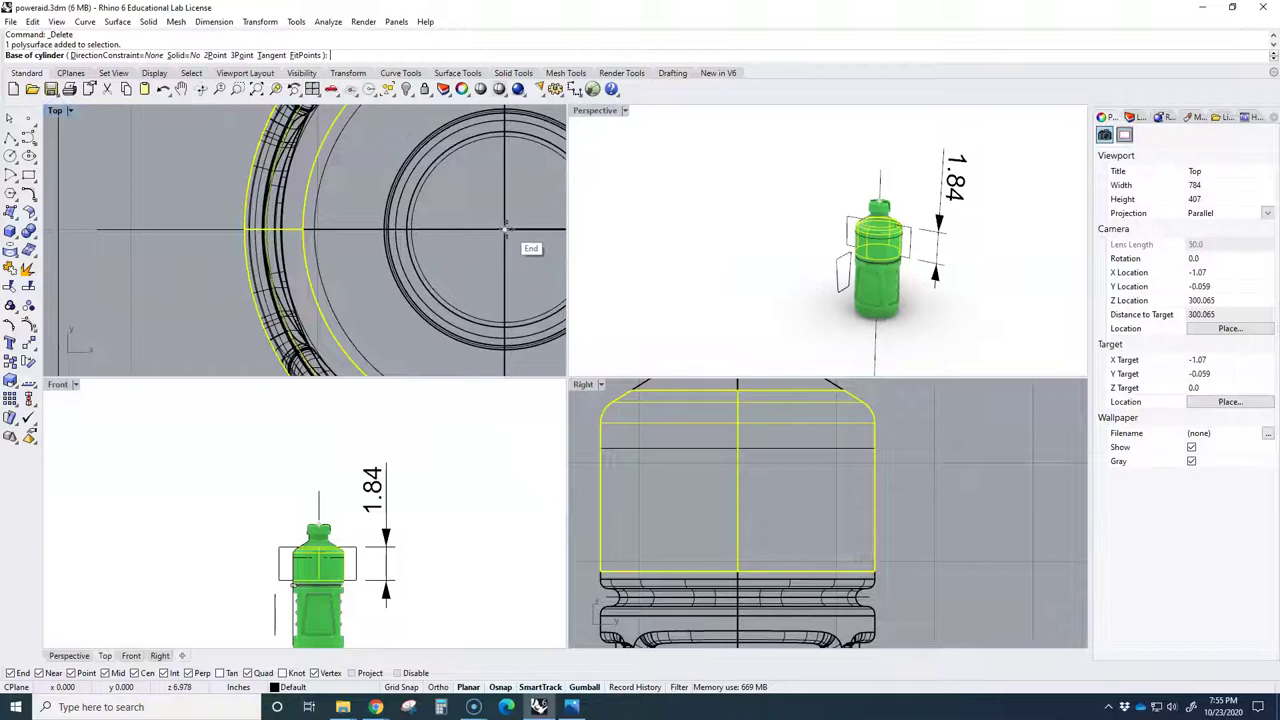
{"action": "left_click", "coordinate": [506, 229]}
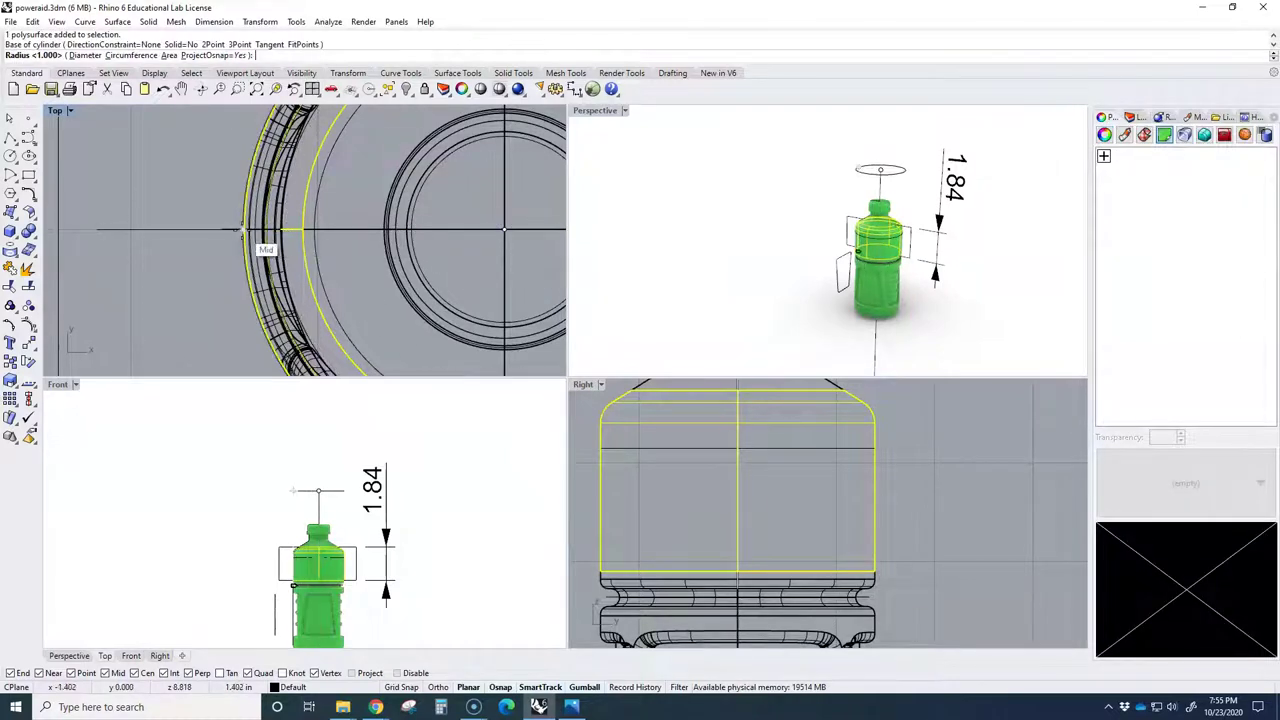
{"action": "left_click", "coordinate": [240, 230]}
{"action": "double_click", "coordinate": [57, 384]}
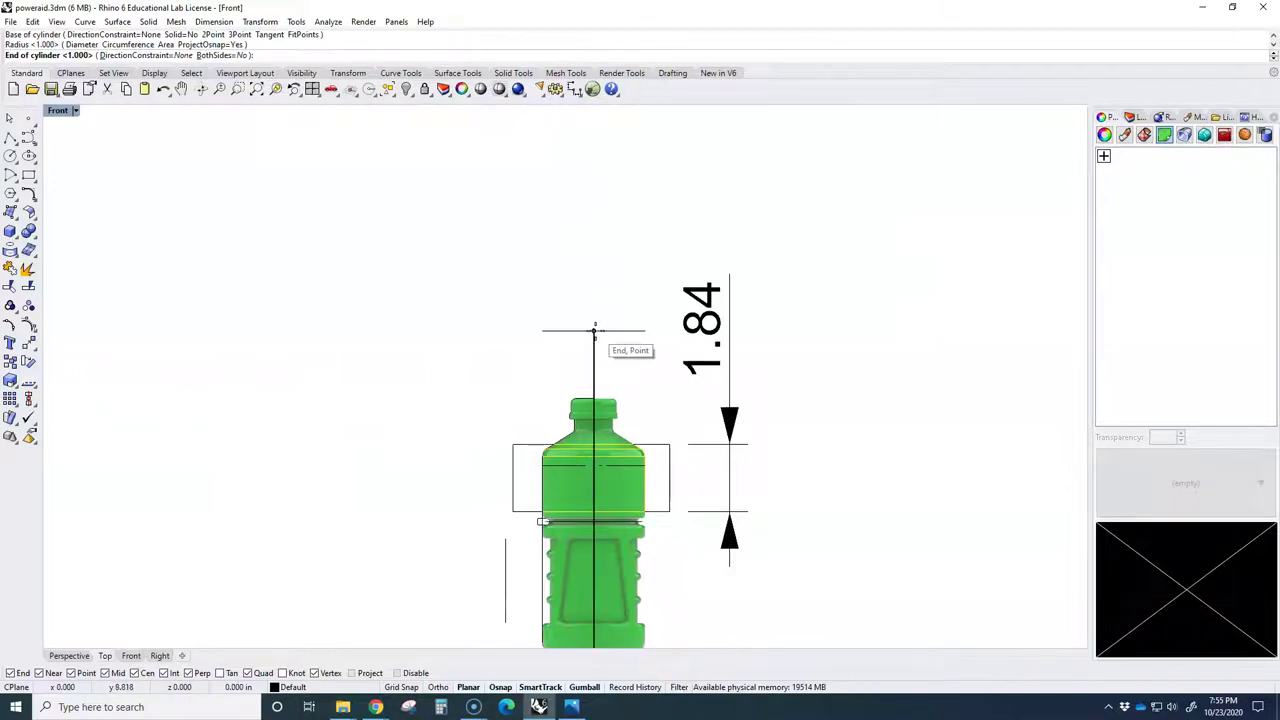
{"action": "key", "text": "Escape"}
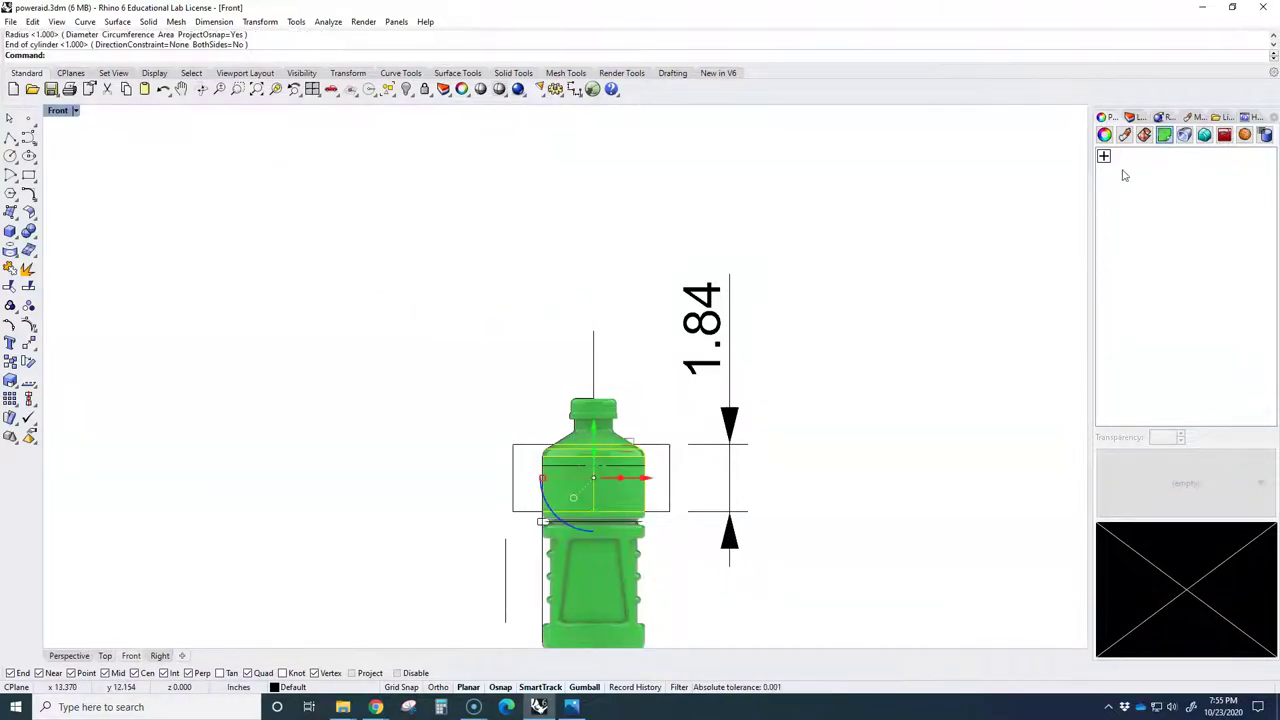
Add powerade-labels-01-powerade-sports-drink-lemon-lime.png to the selected section as a decal with Cylindrical mapping.
{"action": "left_click", "coordinate": [1104, 157]}
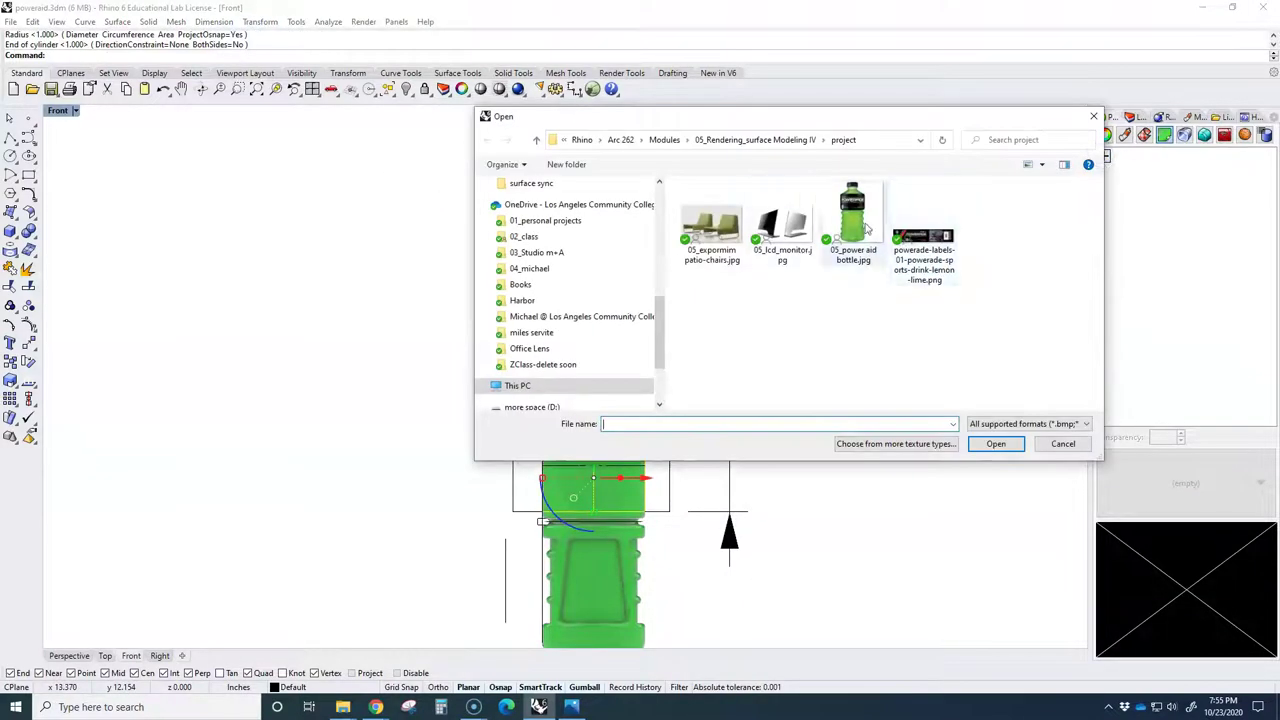
{"action": "double_click", "coordinate": [922, 240]}
{"action": "left_click", "coordinate": [600, 314]}
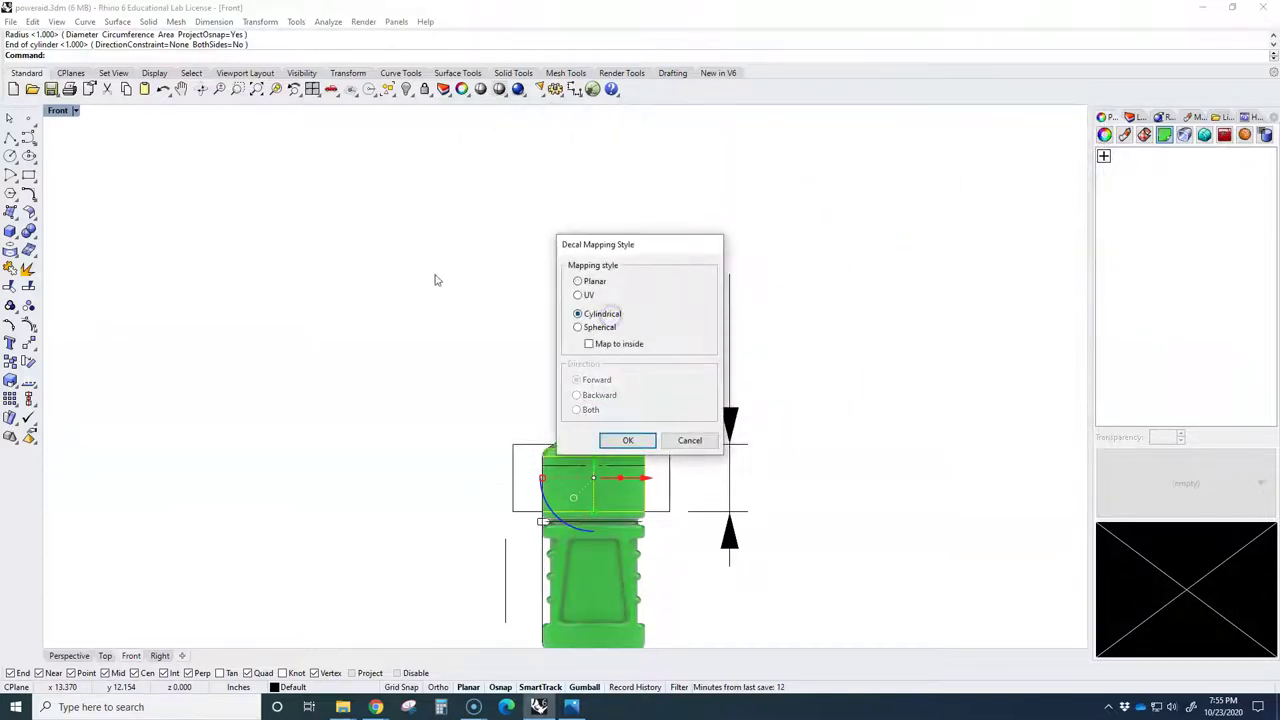
{"action": "left_click", "coordinate": [627, 441]}
Centre the decal cylinder's base on the cap's top centre and set its radius at the bottle's outer edge, about 1.4 inches.
{"action": "double_click", "coordinate": [62, 112]}
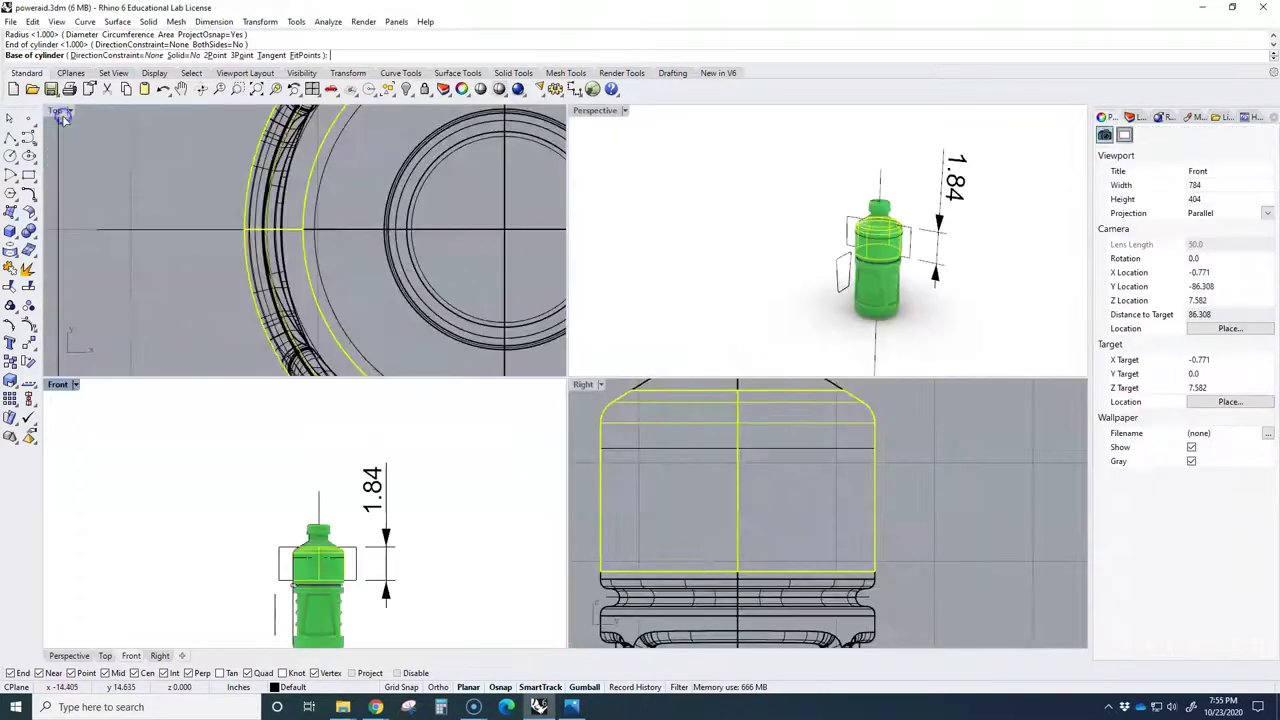
{"action": "double_click", "coordinate": [591, 111]}
{"action": "scroll", "coordinate": [680, 290], "scroll_direction": "up", "scroll_amount": 5}
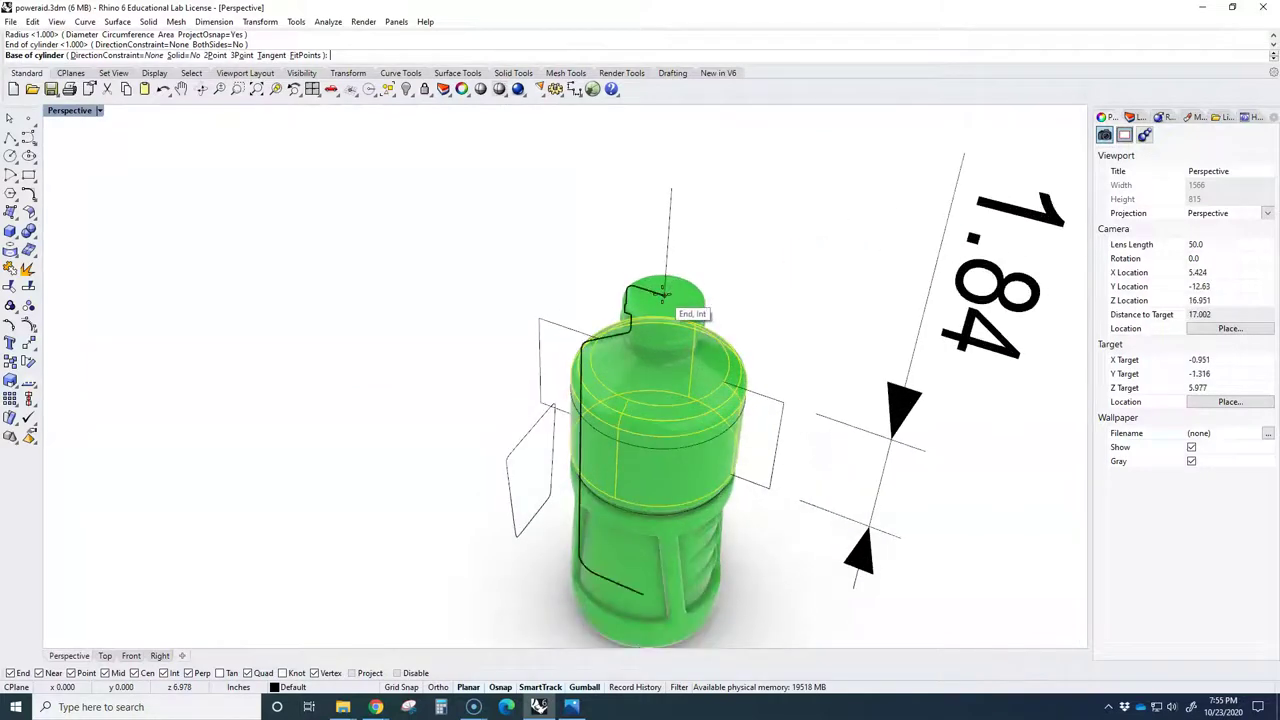
{"action": "left_click", "coordinate": [663, 294]}
{"action": "double_click", "coordinate": [60, 111]}
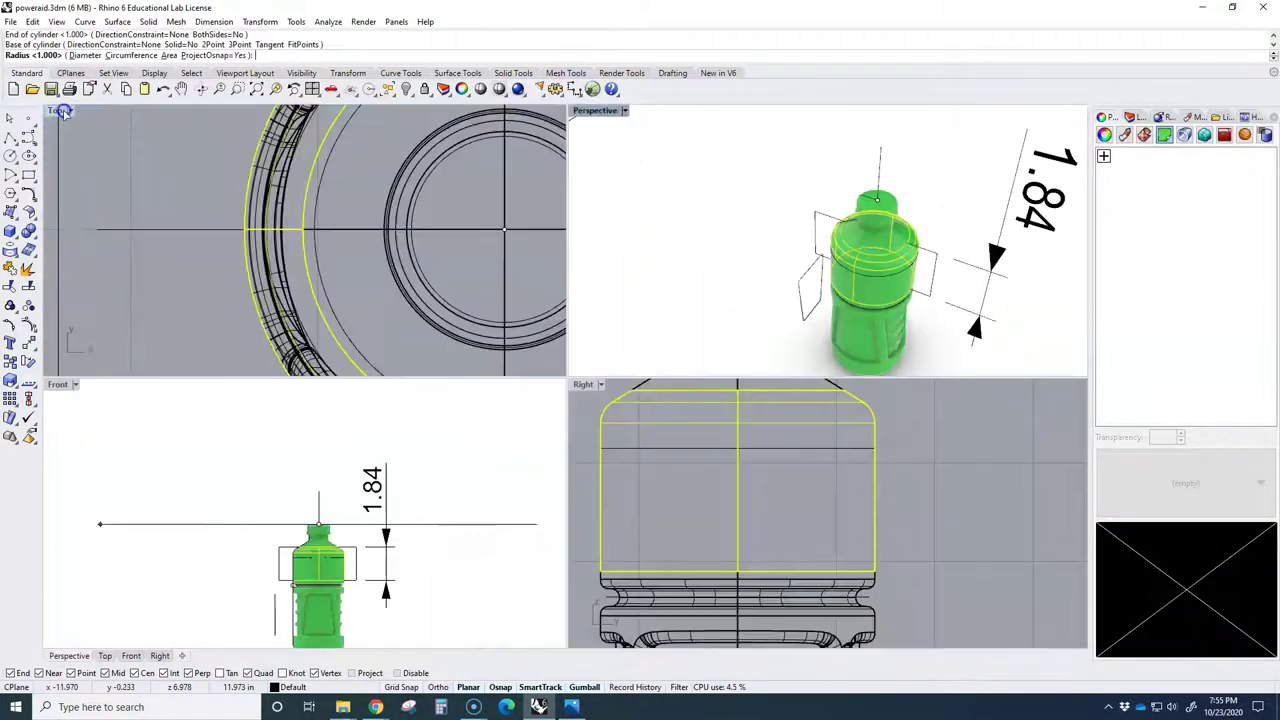
{"action": "left_click", "coordinate": [243, 226]}
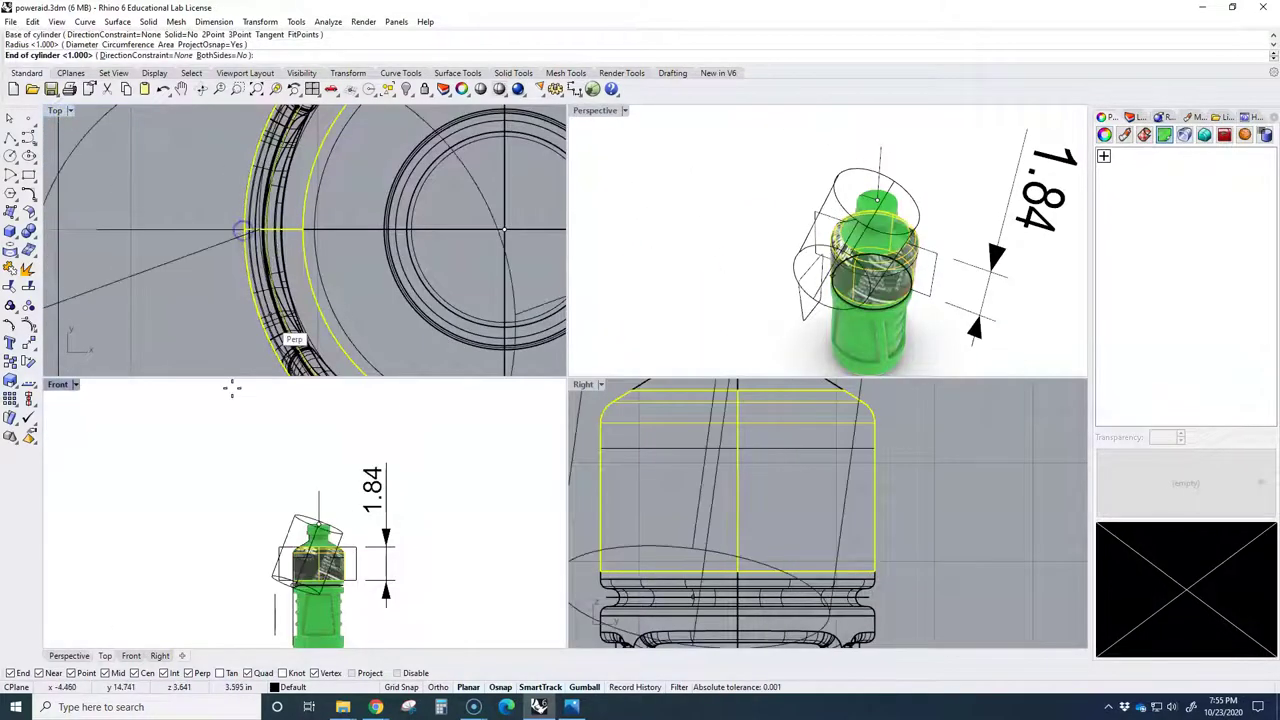
Extend the decal cylinder 1.84 inches up to the axis line's upper end and accept sweep angles of 0 and 360 degrees.
{"action": "scroll", "coordinate": [316, 480], "scroll_direction": "up", "scroll_amount": 5}
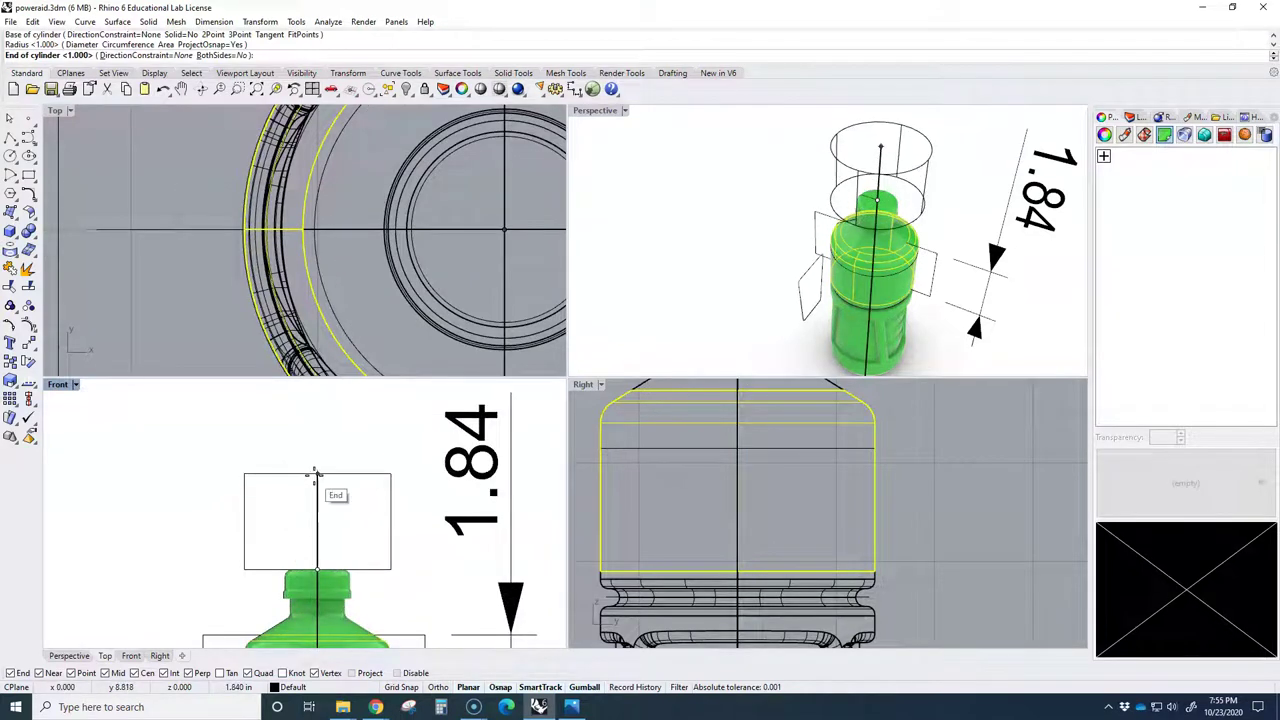
{"action": "left_click", "coordinate": [316, 476]}
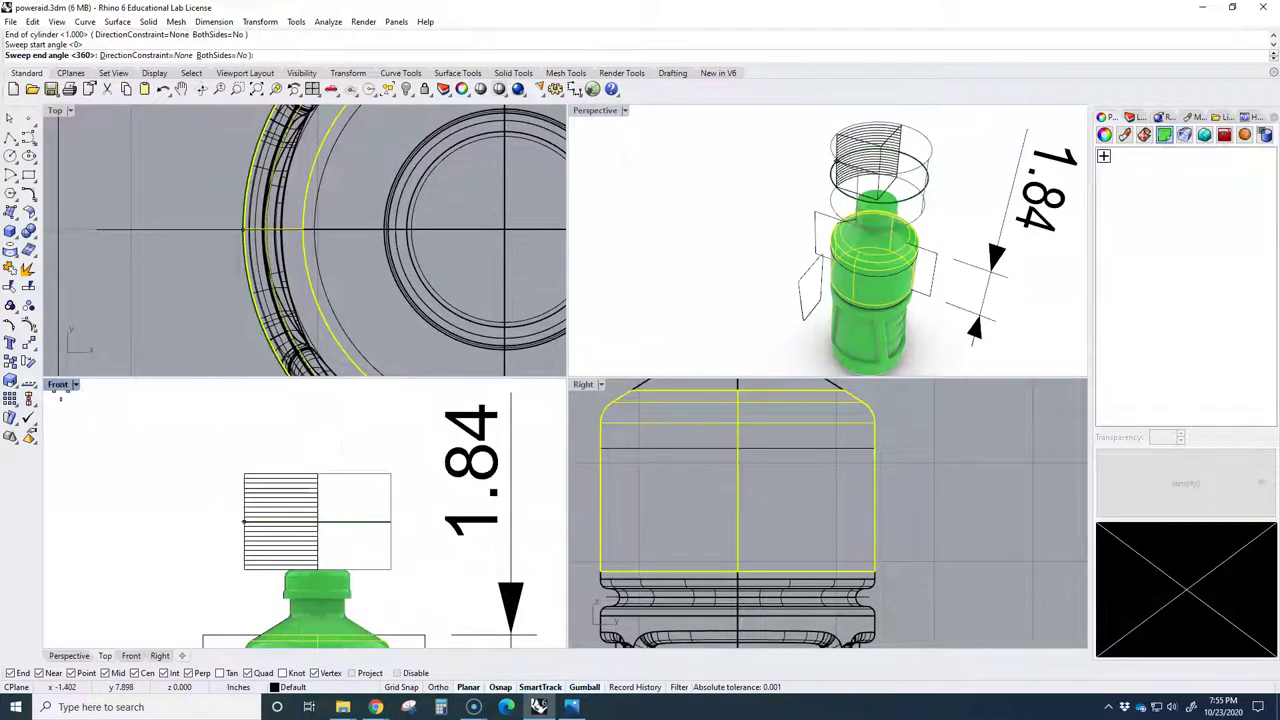
{"action": "key", "text": "Return"}
{"action": "key", "text": "Return"}
Show the decal's mapping widget and move it down to align with the label rectangle, to a Z position of about 4.8.
{"action": "double_click", "coordinate": [57, 384]}
{"action": "scroll", "coordinate": [637, 294], "scroll_direction": "down", "scroll_amount": 3}
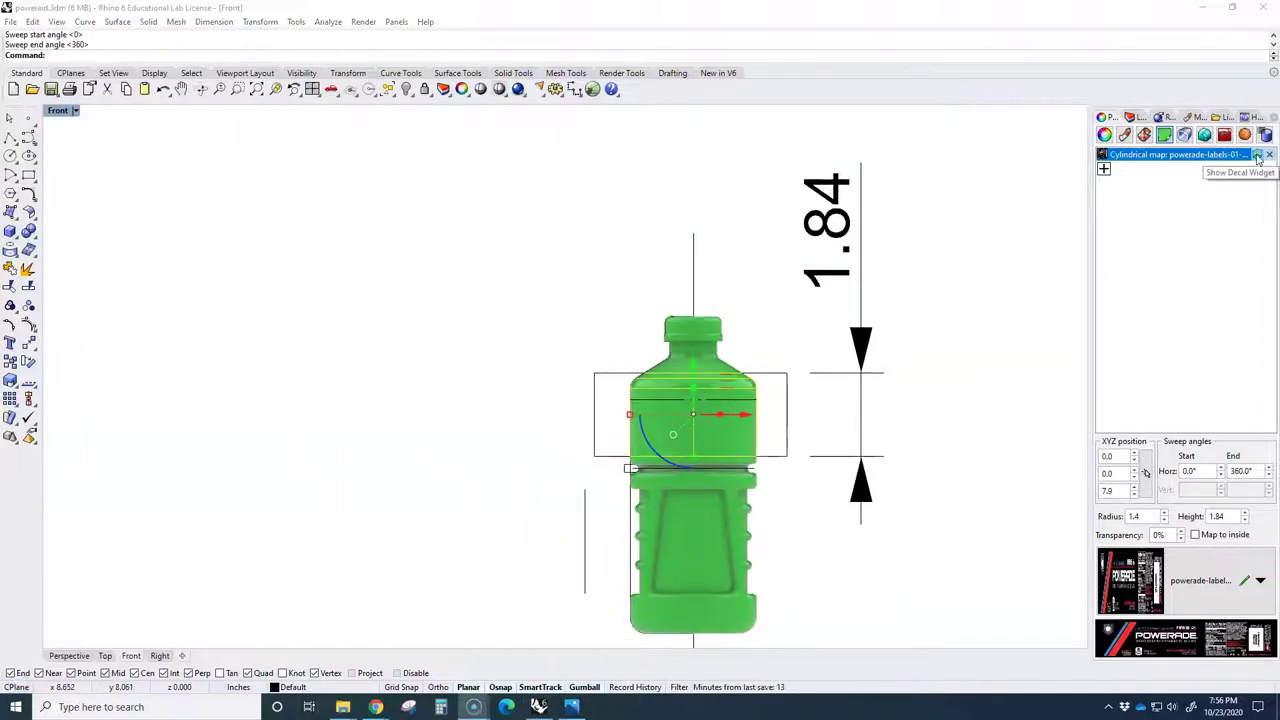
{"action": "left_click", "coordinate": [1258, 156]}
{"action": "left_click", "coordinate": [708, 250]}
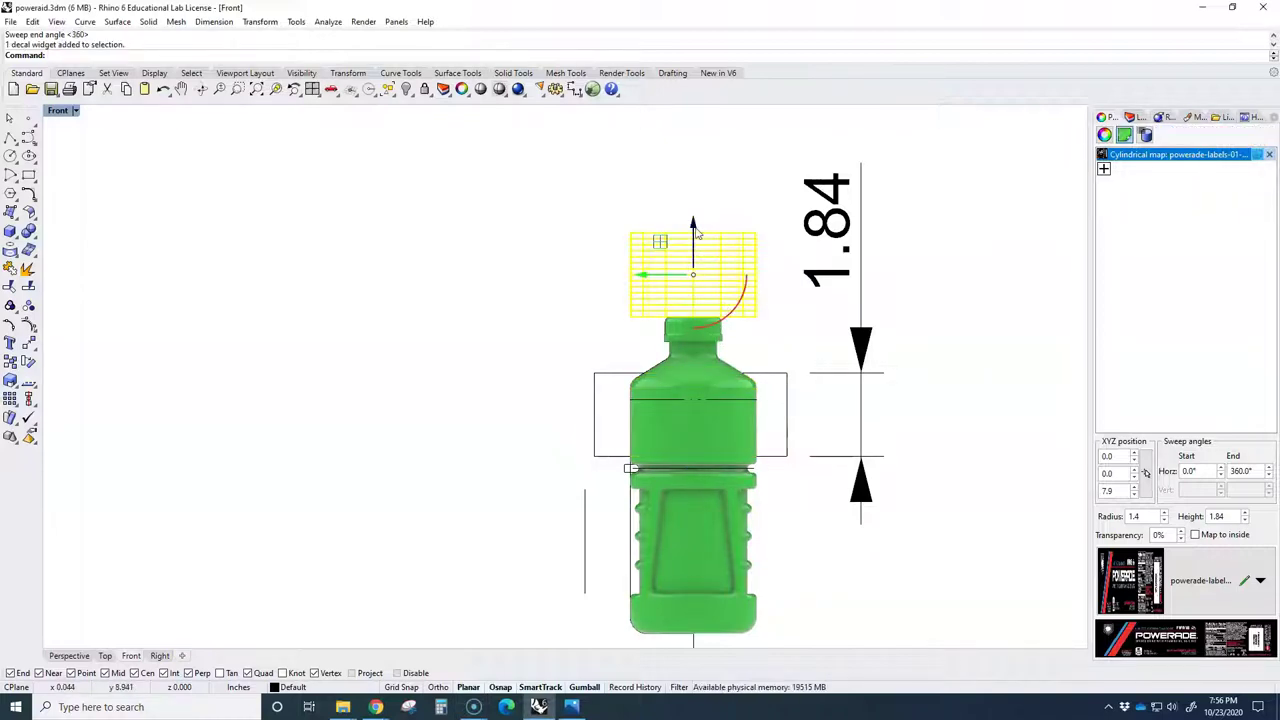
{"action": "left_click_drag", "start_coordinate": [697, 232], "coordinate": [691, 322]}
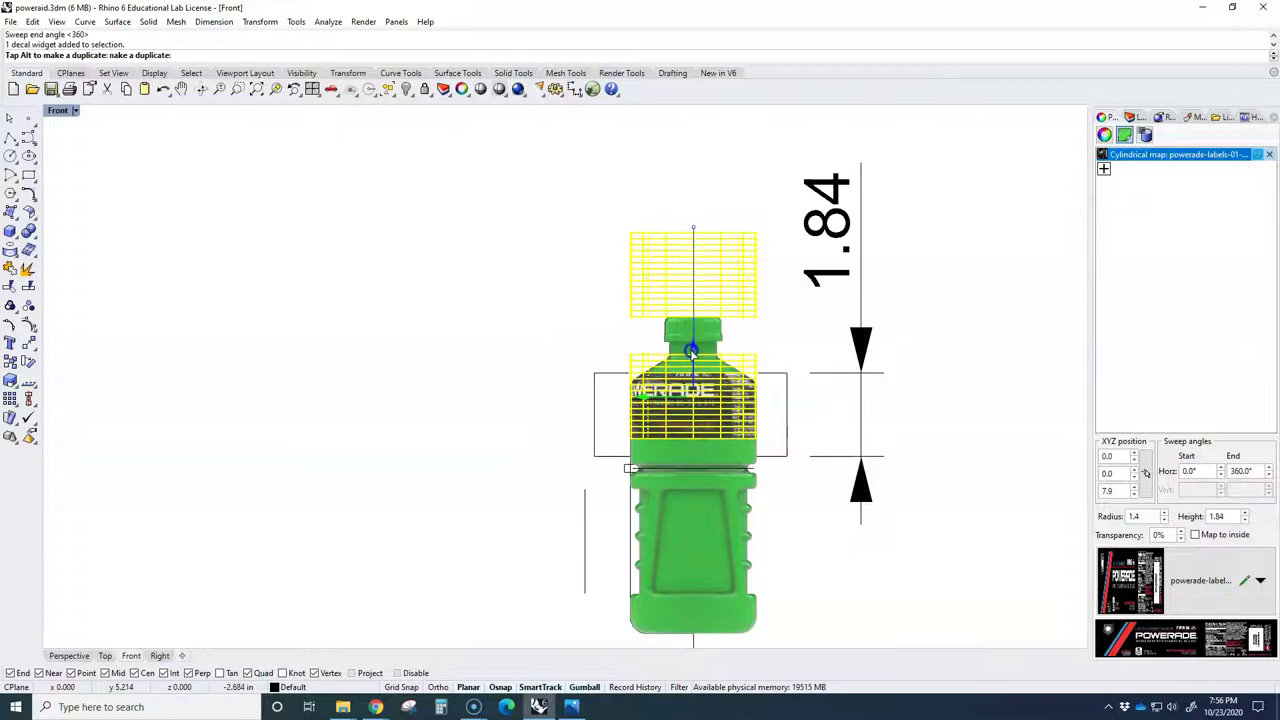
{"action": "left_click_drag", "start_coordinate": [690, 352], "coordinate": [691, 368]}
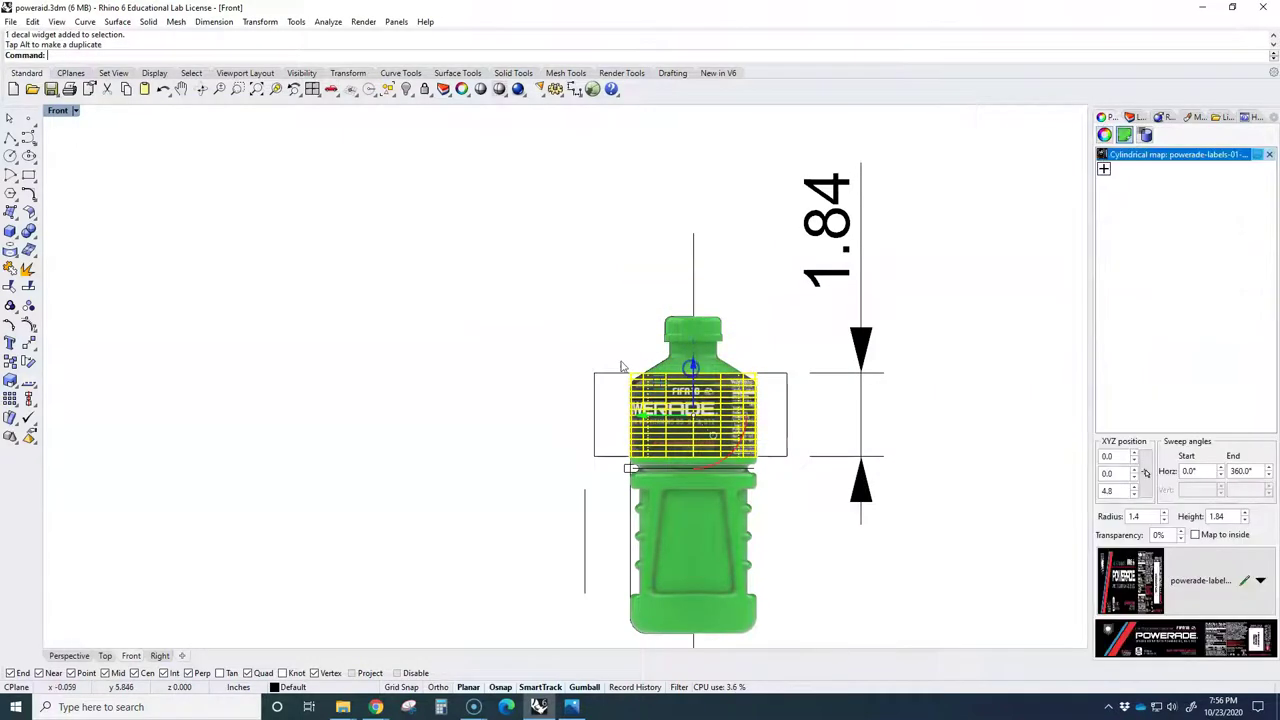
Deselect the decal widget and maximize the Perspective viewport on the labelled bottle, turning it to inspect the label.
{"action": "left_click", "coordinate": [556, 331]}
{"action": "double_click", "coordinate": [63, 111]}
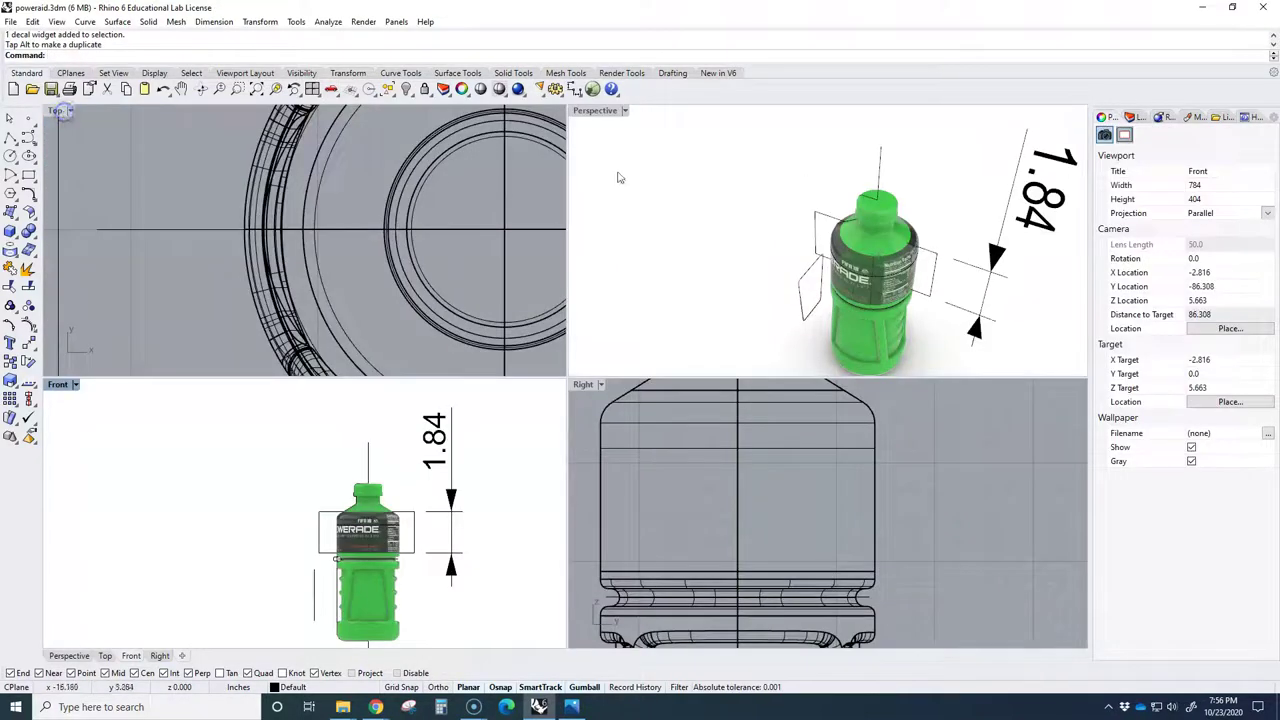
{"action": "double_click", "coordinate": [588, 112]}
{"action": "scroll", "coordinate": [651, 382], "scroll_direction": "up", "scroll_amount": 4}
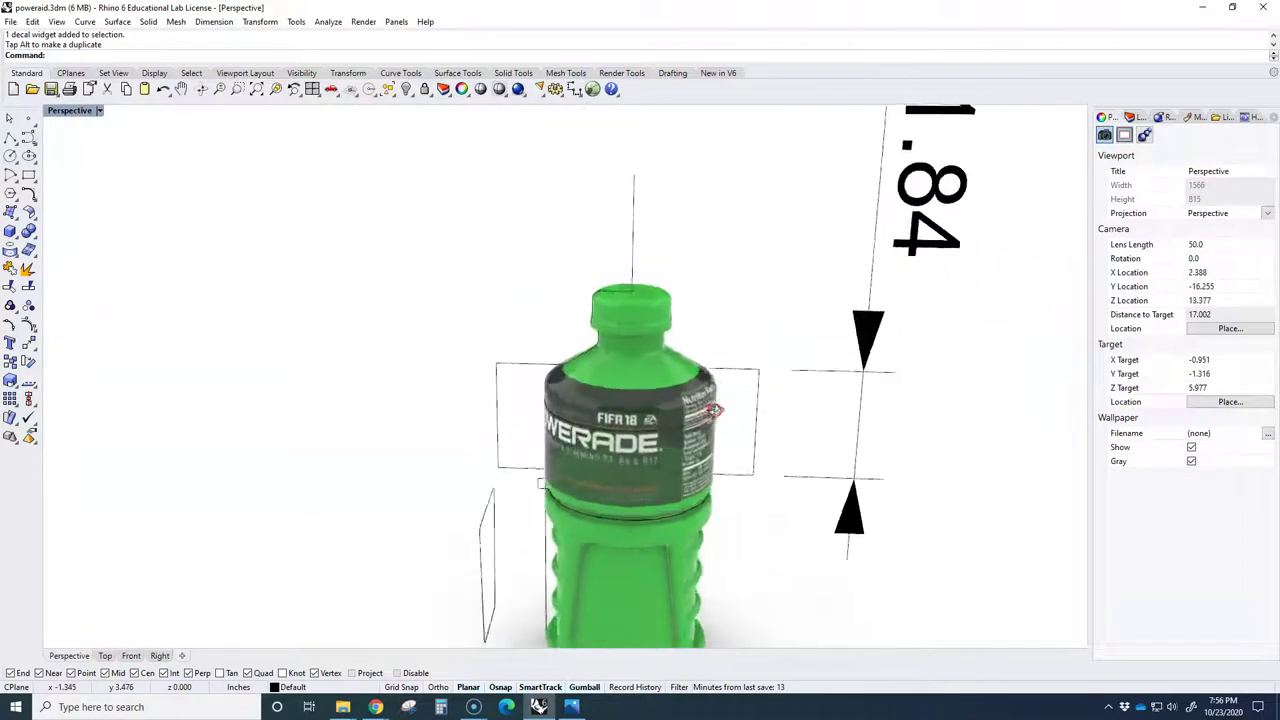
{"action": "right_click_drag", "start_coordinate": [713, 409], "coordinate": [622, 440]}
{"action": "scroll", "coordinate": [683, 400], "scroll_direction": "down", "scroll_amount": 3}
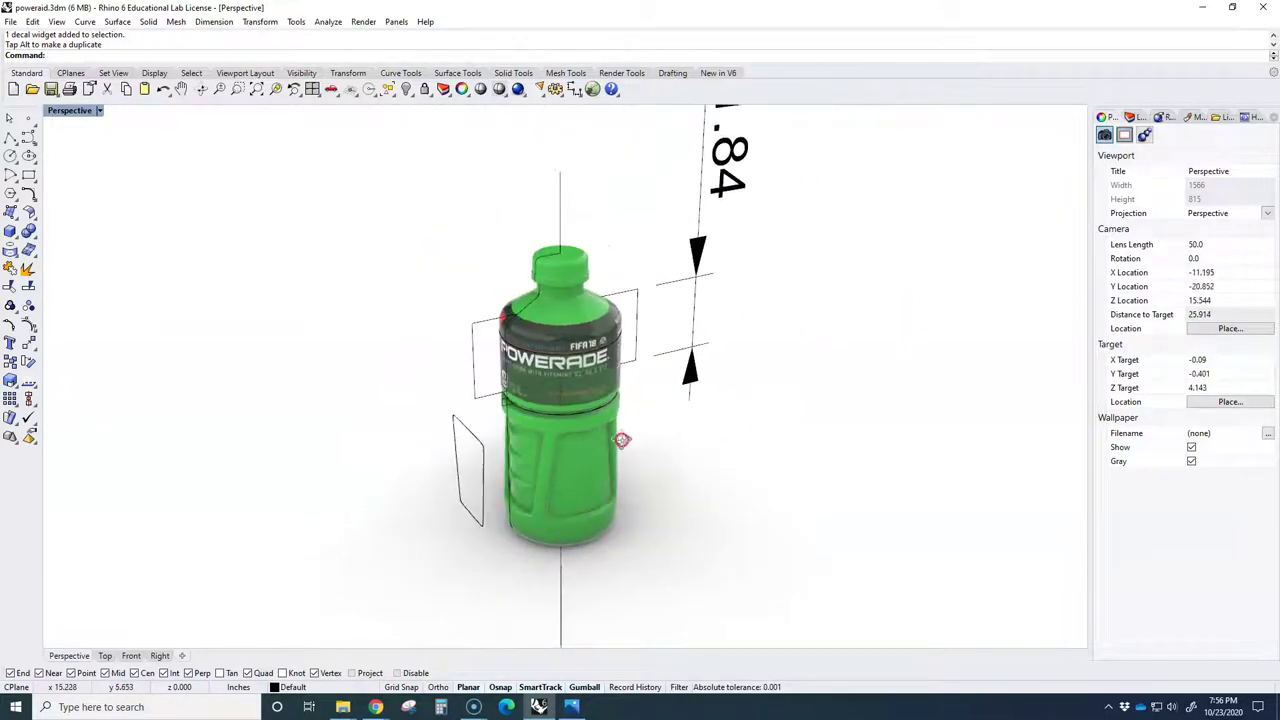
Try to rotate the bottle's label section, and undo the rotation that tilts it.
{"action": "left_click", "coordinate": [585, 369]}
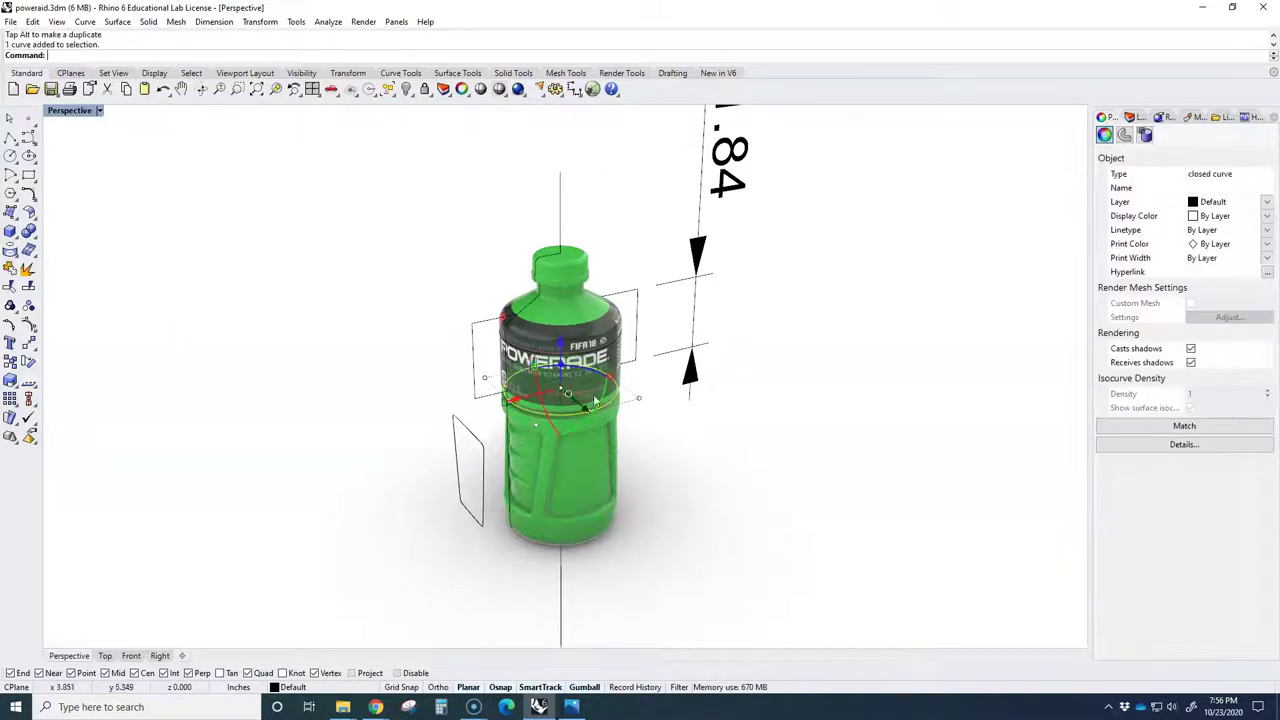
{"action": "mouse_move", "coordinate": [614, 401]}
{"action": "right_mouse_down"}
{"action": "mouse_move", "coordinate": [595, 447]}
{"action": "mouse_move", "coordinate": [594, 398]}
{"action": "right_mouse_up"}
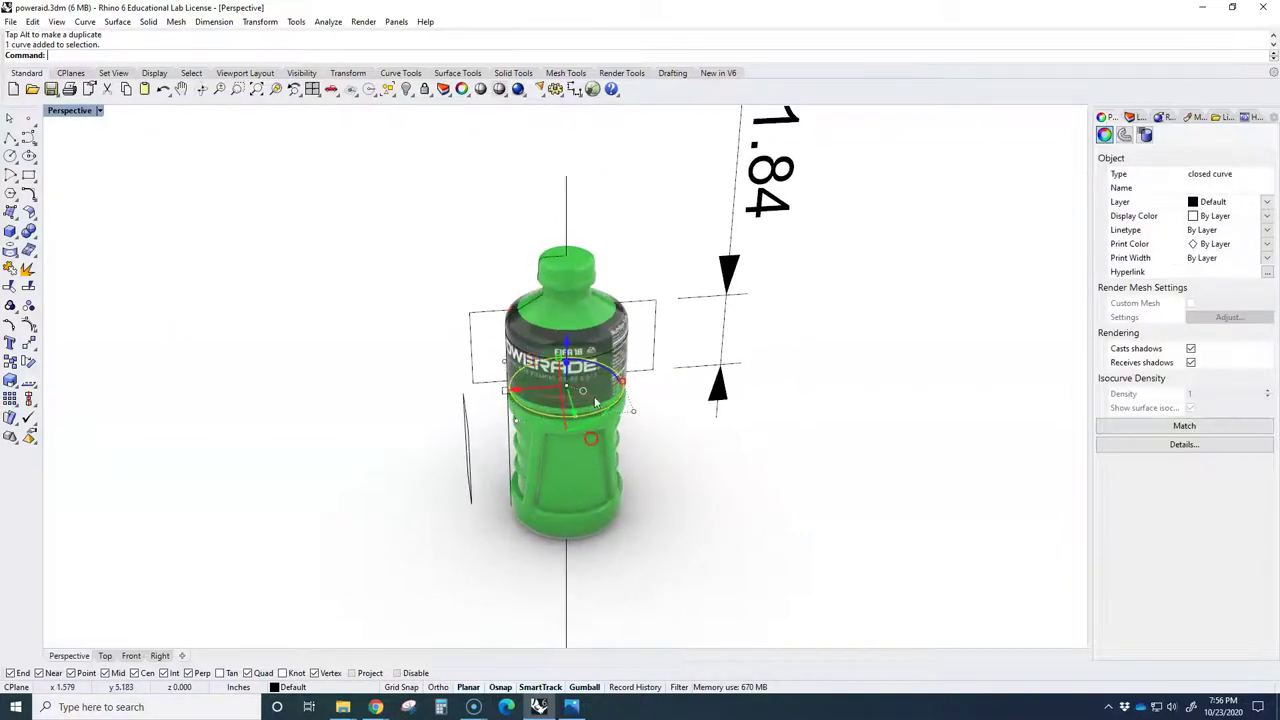
{"action": "left_click_drag", "start_coordinate": [605, 371], "coordinate": [566, 362]}
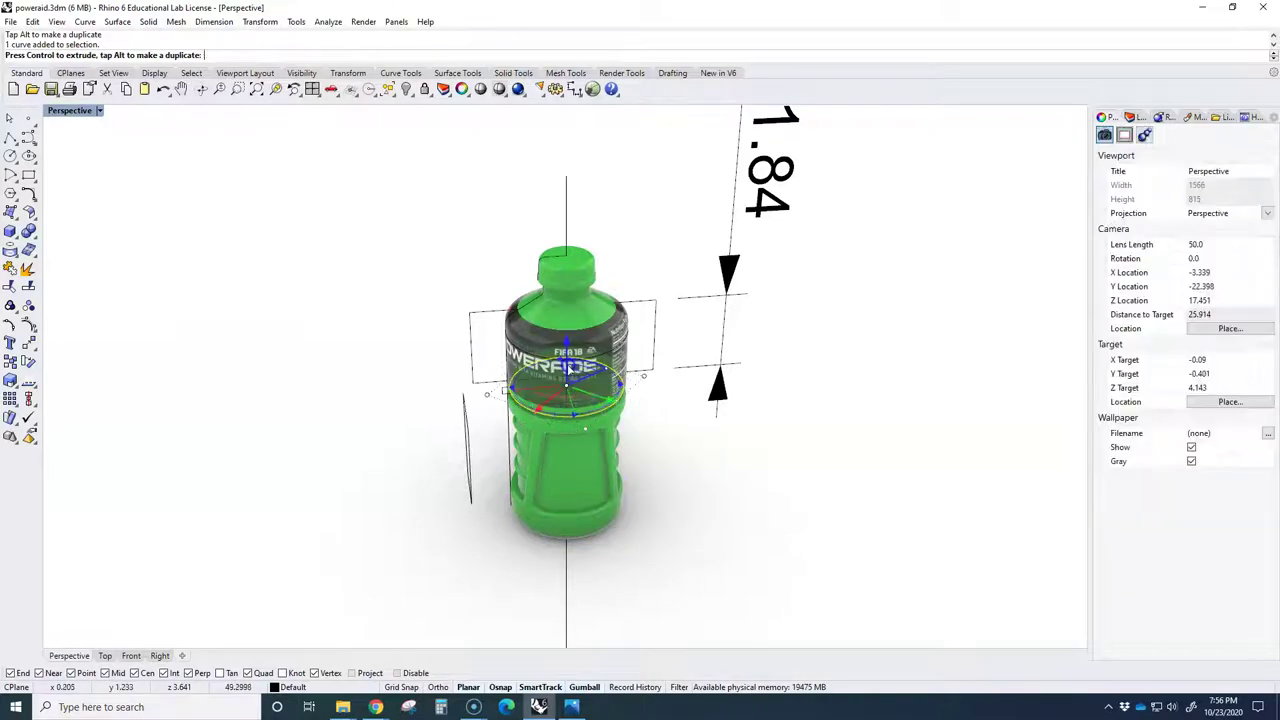
{"action": "left_click", "coordinate": [690, 427]}
{"action": "left_click", "coordinate": [601, 349]}
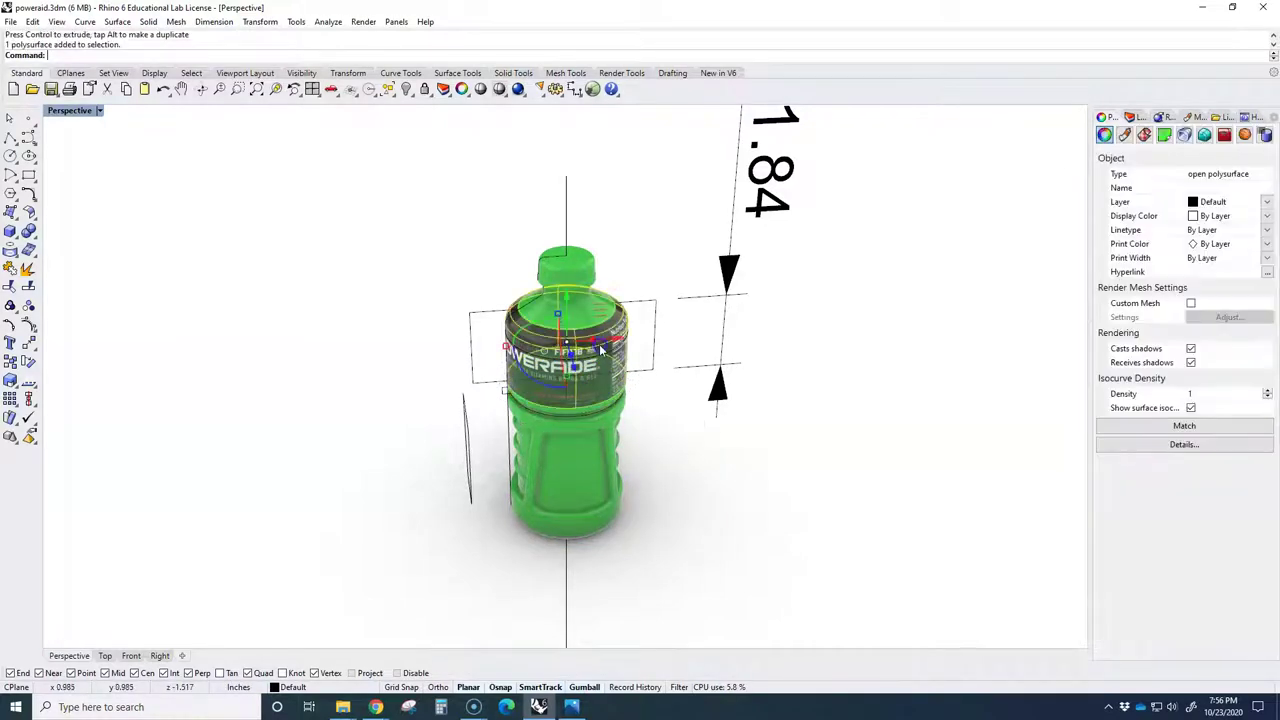
{"action": "left_click_drag", "start_coordinate": [527, 371], "coordinate": [544, 378]}
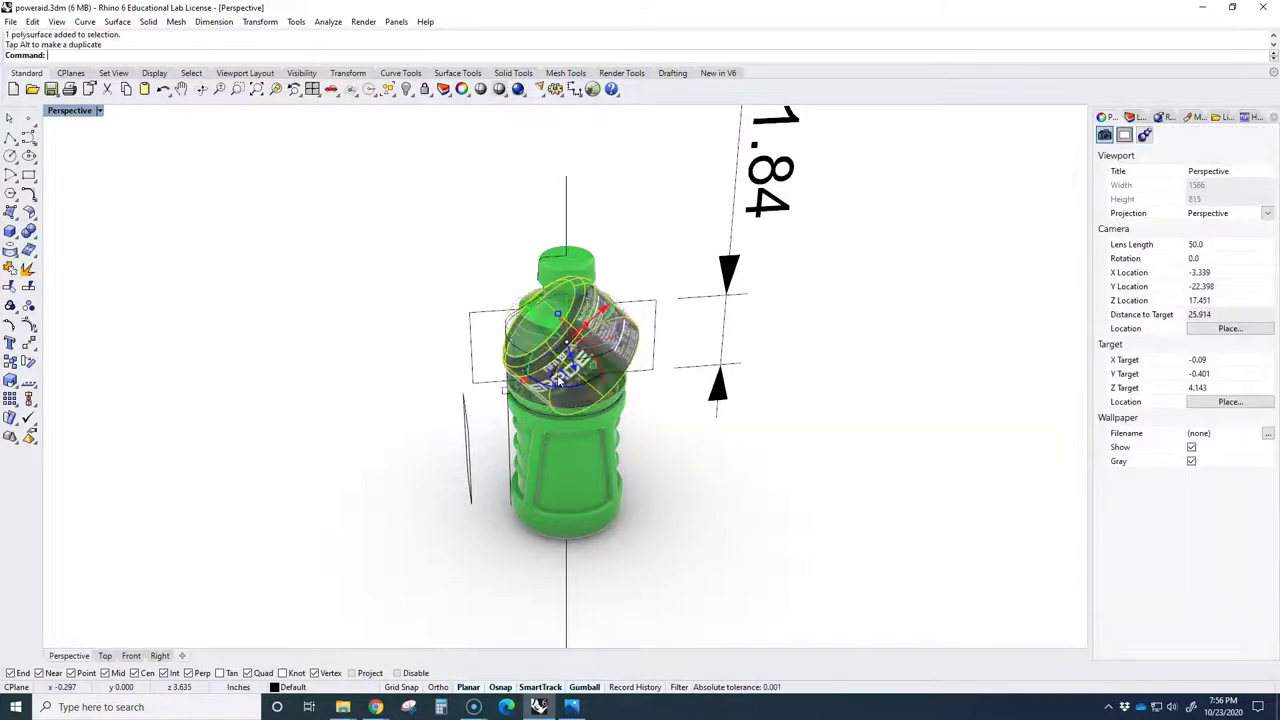
{"action": "key", "text": "ctrl+z"}
Rotate the label section about the bottle's vertical axis until the POWERADE logo faces the front.
{"action": "scroll", "coordinate": [544, 378], "scroll_direction": "up", "scroll_amount": 4}
{"action": "left_click_drag", "start_coordinate": [556, 281], "coordinate": [523, 309]}
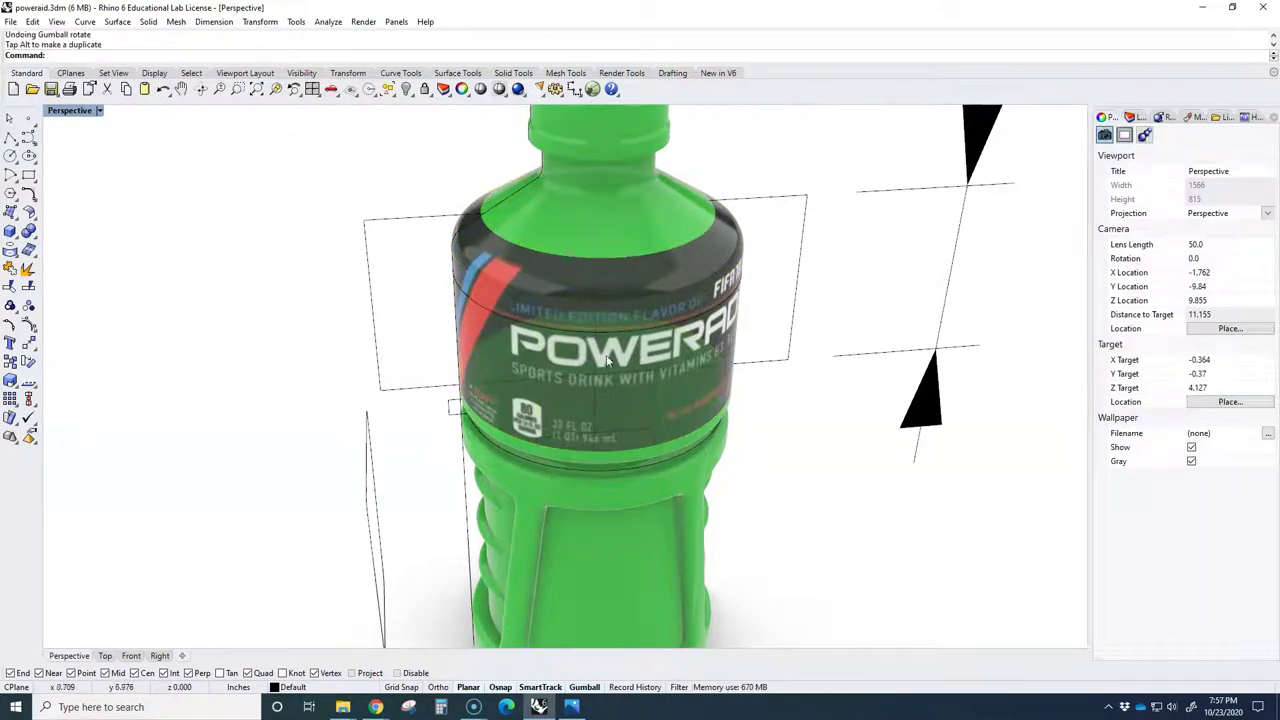
{"action": "scroll", "coordinate": [760, 500], "scroll_direction": "down", "scroll_amount": 4}
{"action": "right_click_drag", "start_coordinate": [791, 560], "coordinate": [806, 520]}
{"action": "scroll", "coordinate": [806, 520], "scroll_direction": "down", "scroll_amount": 2}
Explode the polysurface that forms the bottle's cap, neck and shoulder into separate surfaces.
{"action": "scroll", "coordinate": [791, 509], "scroll_direction": "up", "scroll_amount": 6}
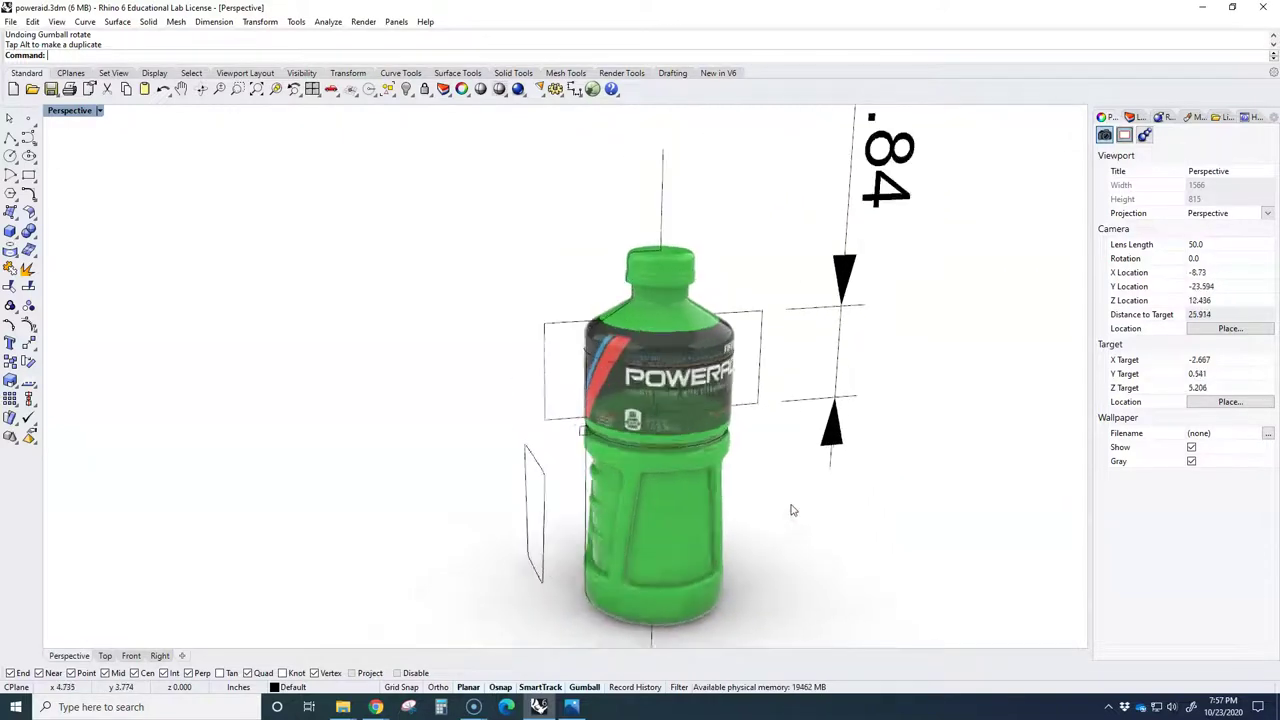
{"action": "right_click_drag", "start_coordinate": [715, 196], "coordinate": [709, 308]}
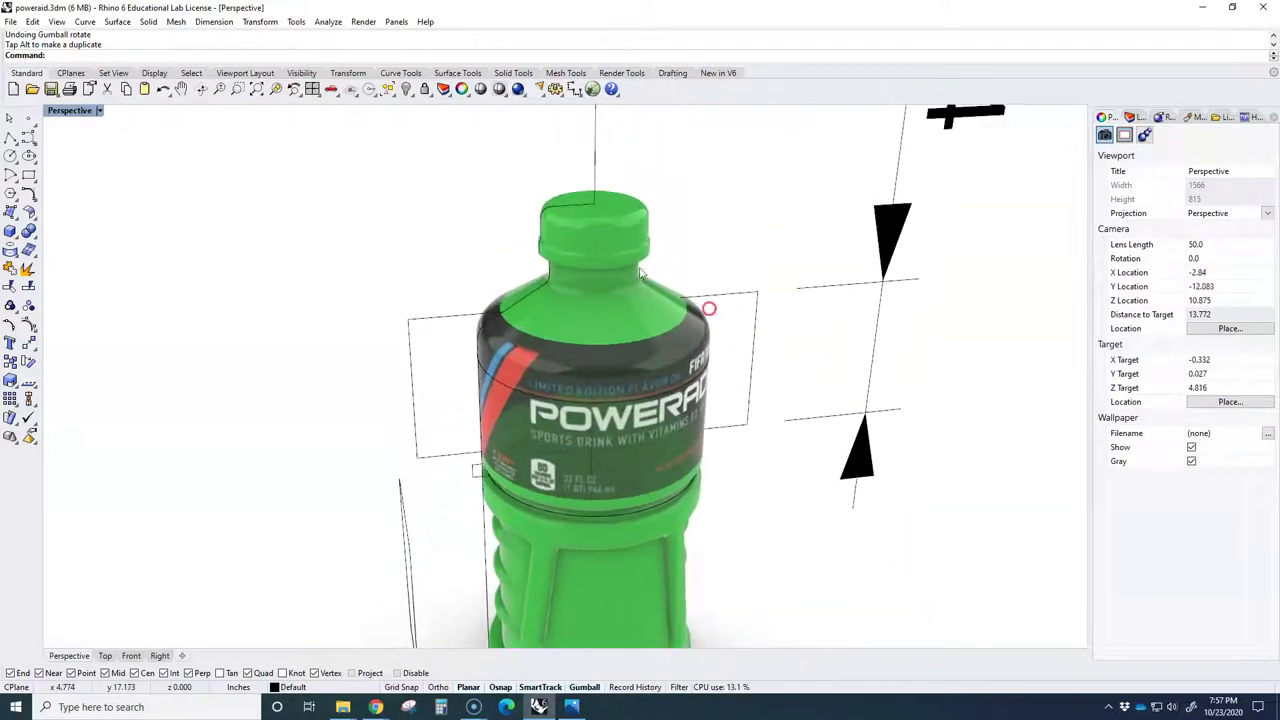
{"action": "scroll", "coordinate": [602, 234], "scroll_direction": "up", "scroll_amount": 4}
{"action": "left_click_drag", "start_coordinate": [499, 163], "coordinate": [733, 317]}
{"action": "left_click", "coordinate": [652, 272]}
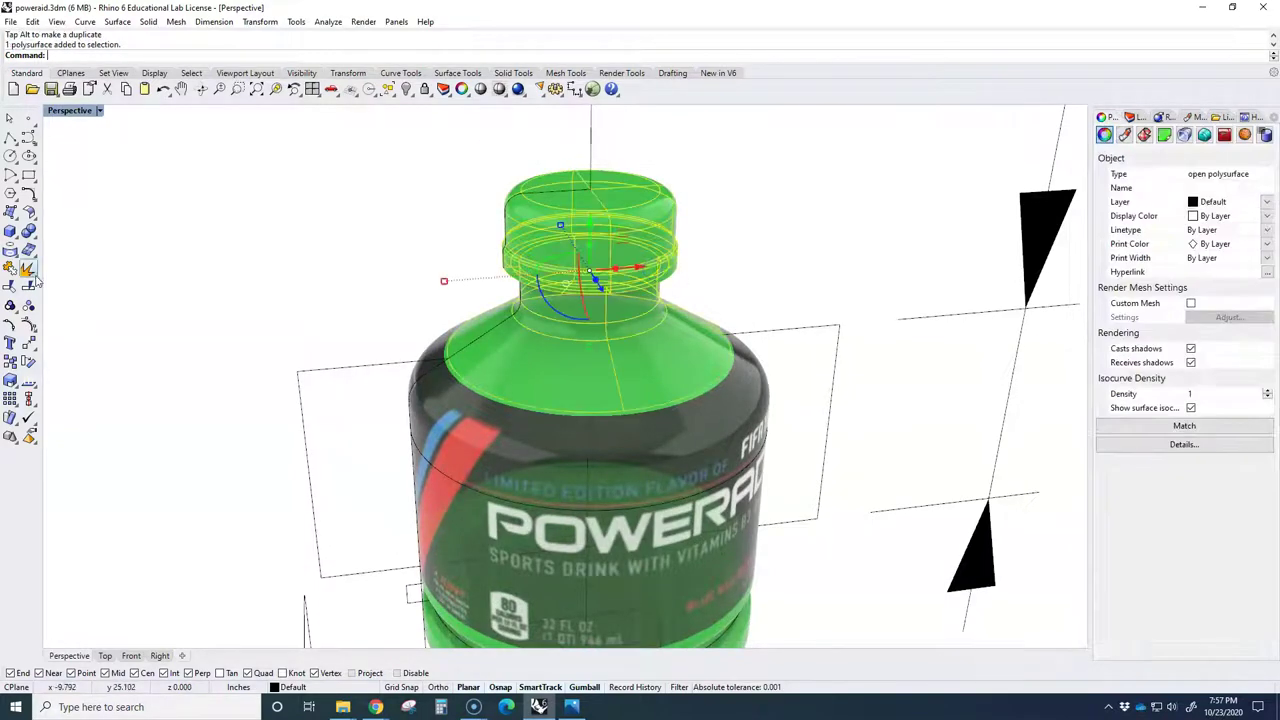
{"action": "left_click", "coordinate": [27, 270]}
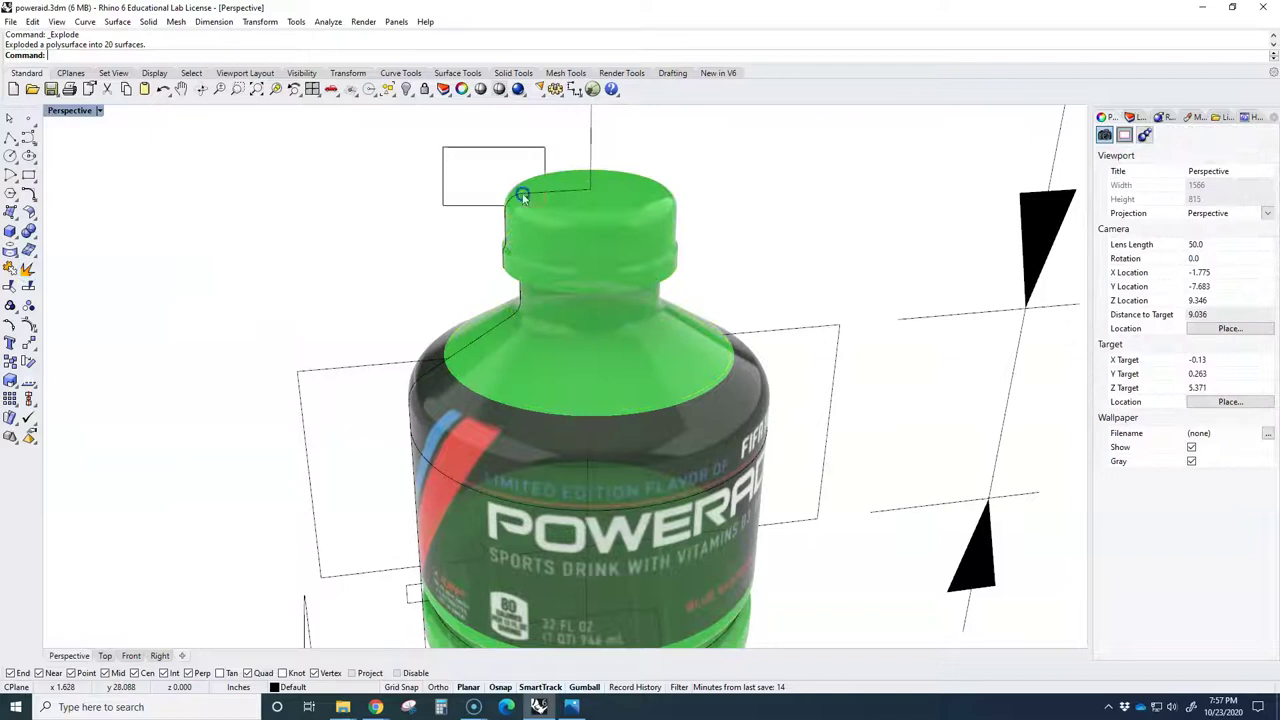
Select only the surfaces of the cap above the neck and join them into one polysurface.
{"action": "left_click_drag", "start_coordinate": [522, 197], "coordinate": [708, 303]}
{"action": "right_click_drag", "start_coordinate": [708, 303], "coordinate": [705, 358]}
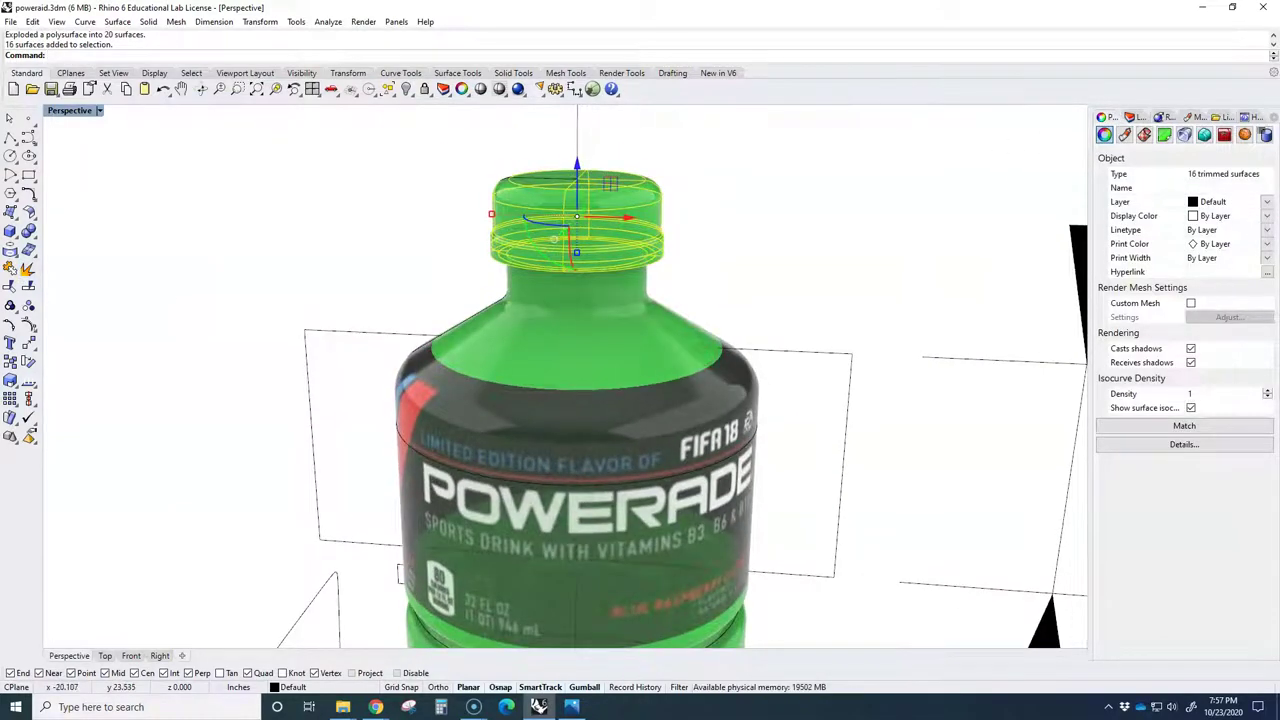
{"action": "left_click", "coordinate": [9, 268]}
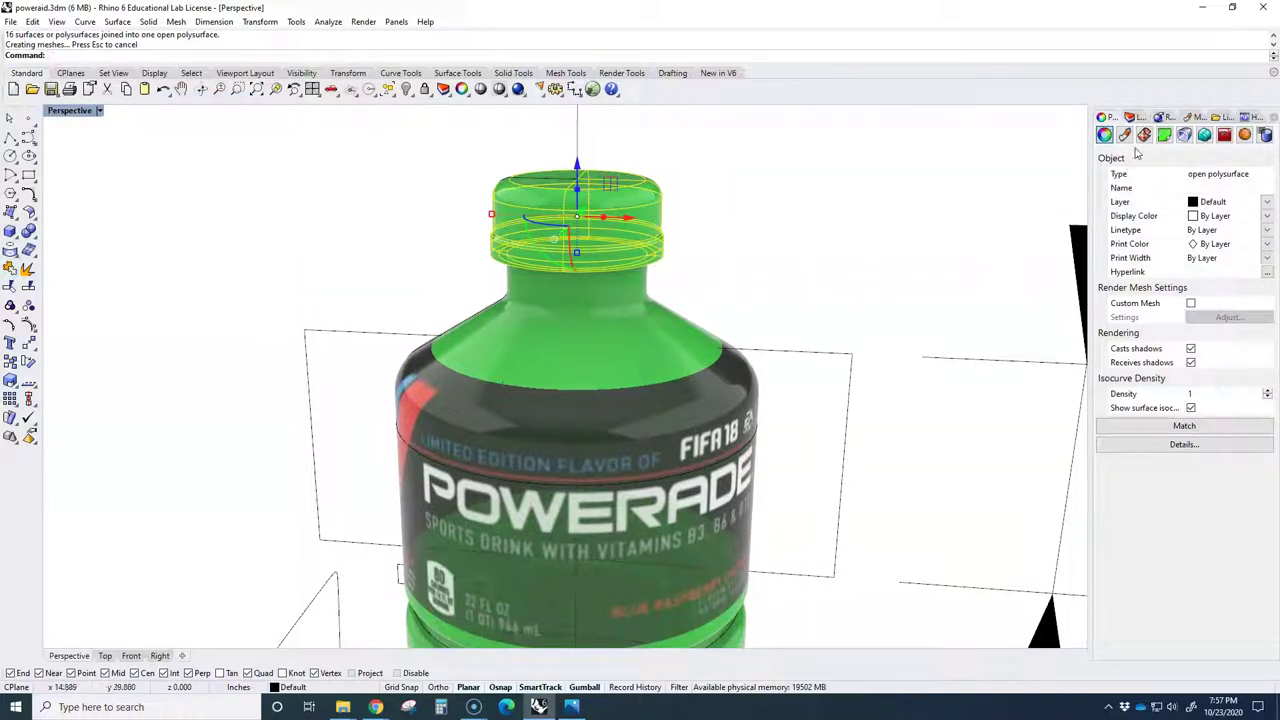
Create a second Plastic material, Plastic (1), and set its colour to near-black, RGB 35, 33, 33.
{"action": "left_click", "coordinate": [1197, 118]}
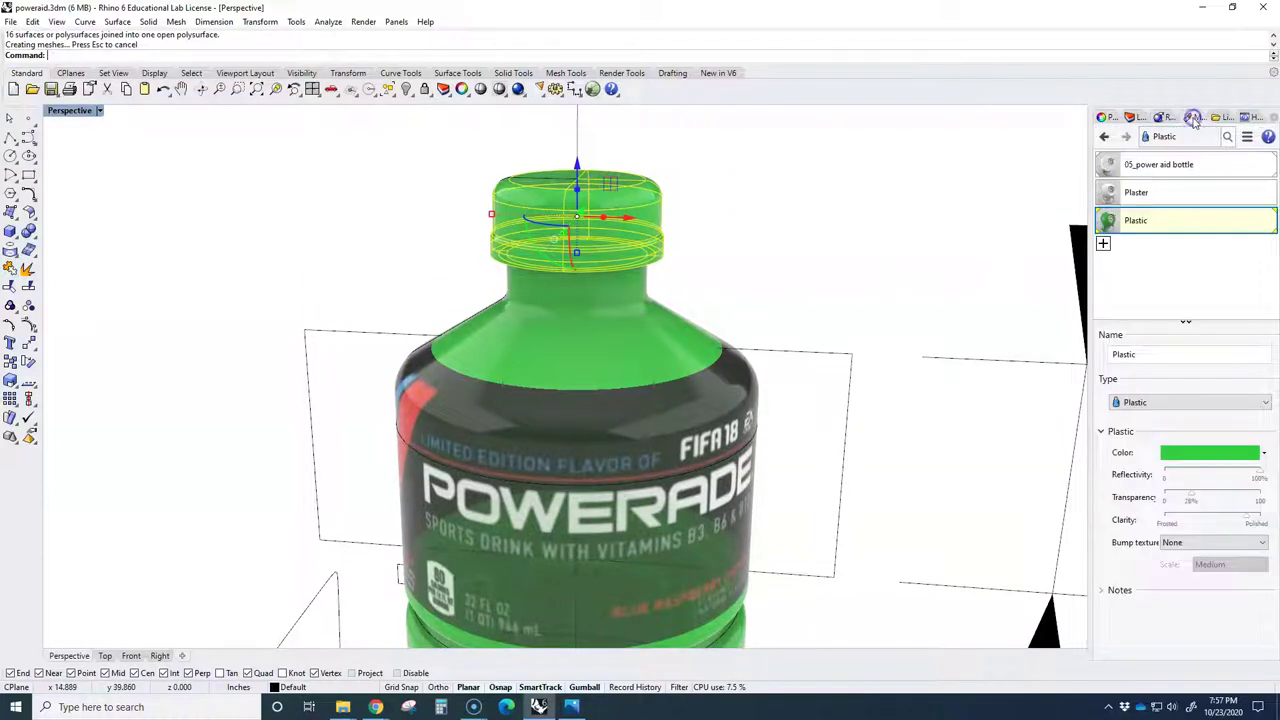
{"action": "right_click", "coordinate": [1118, 236]}
{"action": "left_click", "coordinate": [1140, 364]}
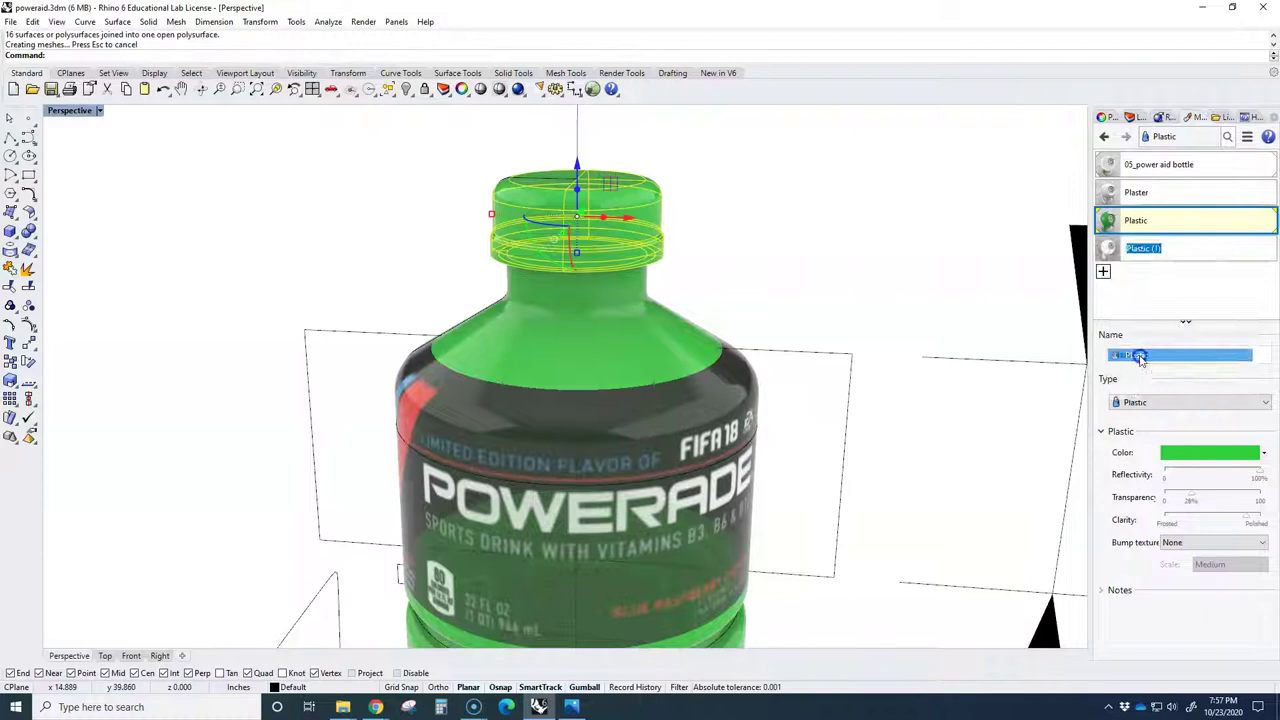
{"action": "left_click", "coordinate": [1188, 453]}
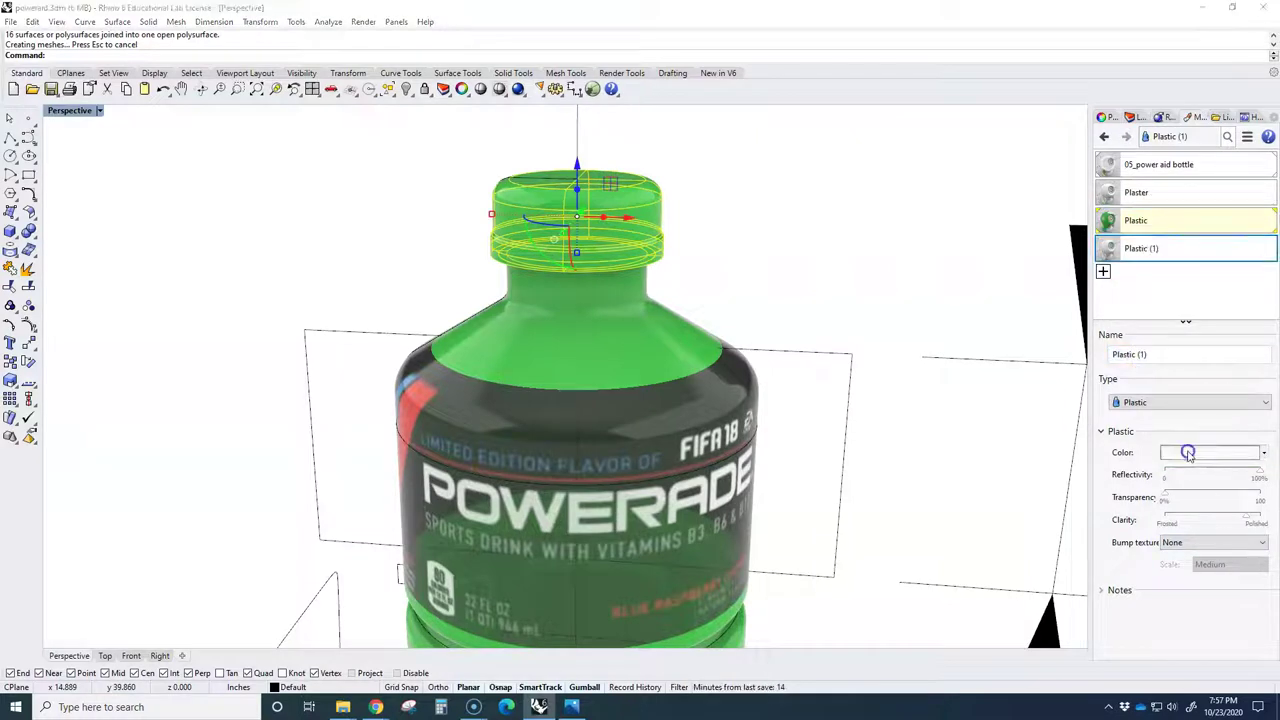
{"action": "mouse_move", "coordinate": [710, 355]}
{"action": "left_mouse_down"}
{"action": "mouse_move", "coordinate": [731, 337]}
{"action": "mouse_move", "coordinate": [738, 348]}
{"action": "left_mouse_up"}
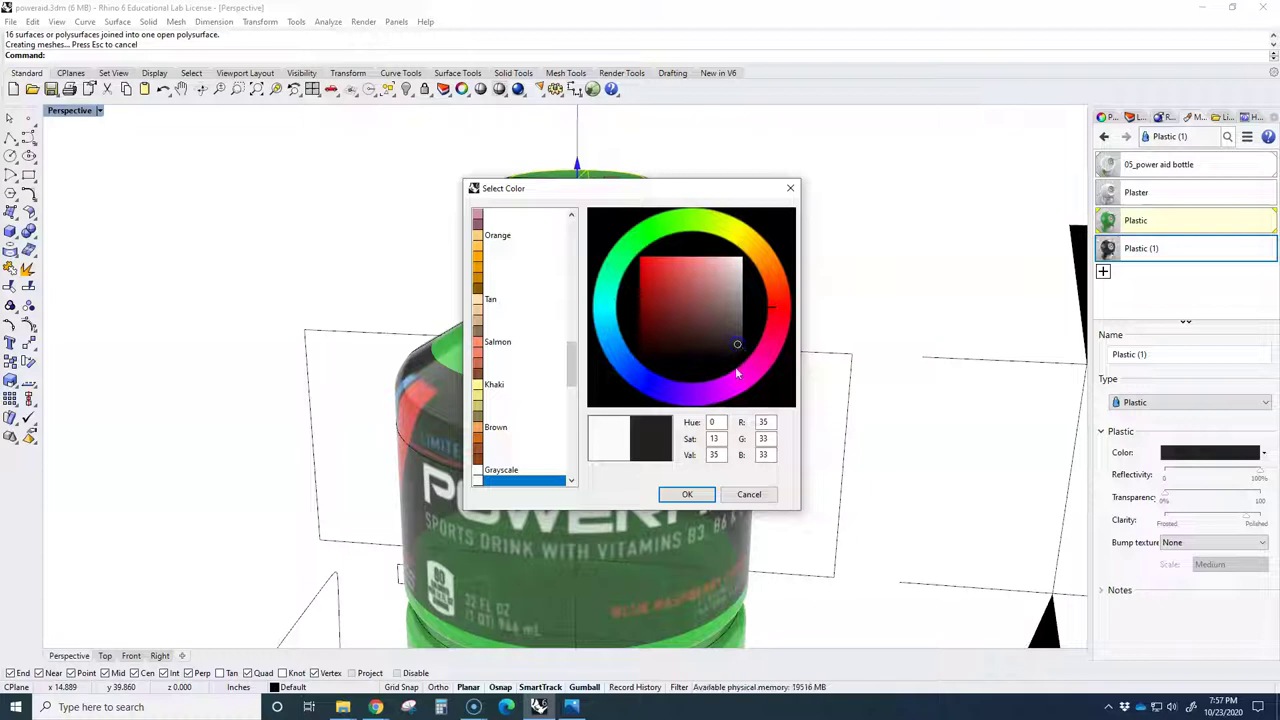
{"action": "left_click", "coordinate": [688, 497]}
Assign the near-black Plastic (1) material to the bottle cap.
{"action": "left_click_drag", "start_coordinate": [1130, 248], "coordinate": [570, 210]}
{"action": "right_click_drag", "start_coordinate": [726, 288], "coordinate": [839, 376]}
{"action": "scroll", "coordinate": [629, 256], "scroll_direction": "up", "scroll_amount": 6}
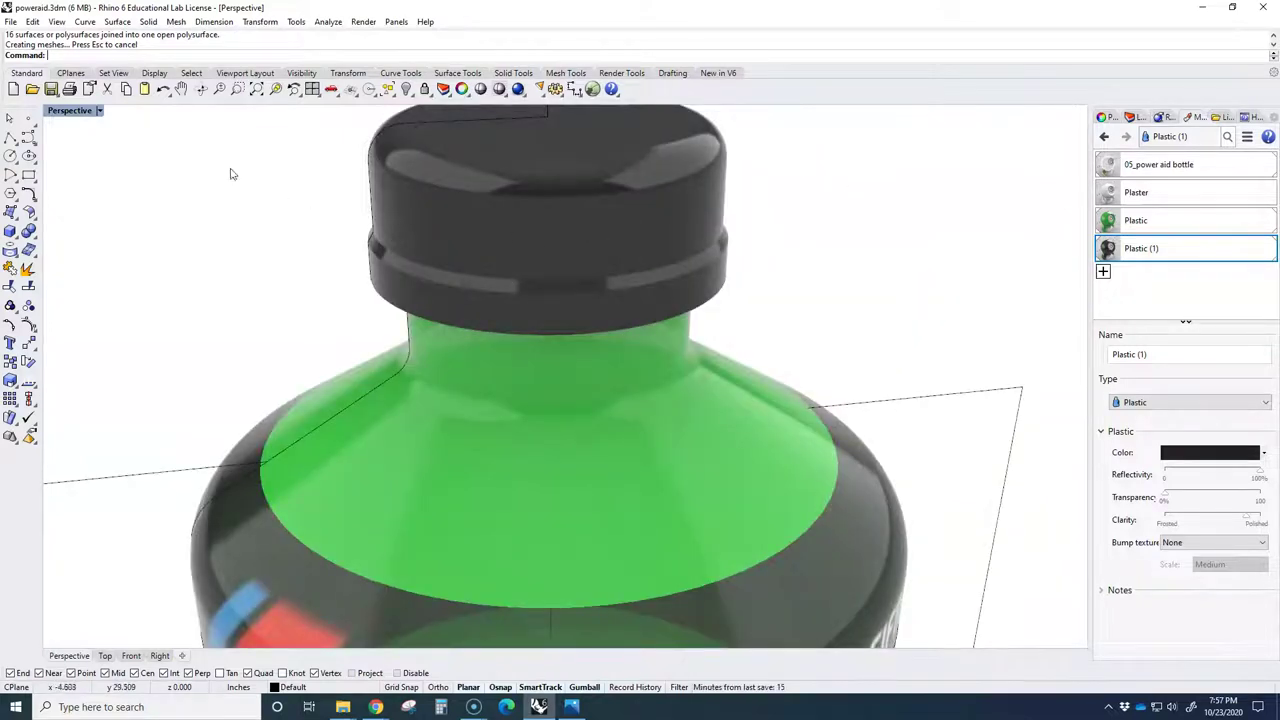
Maximize the Front viewport, set its display mode to Shaded and frame the bottle cap.
{"action": "double_click", "coordinate": [70, 111]}
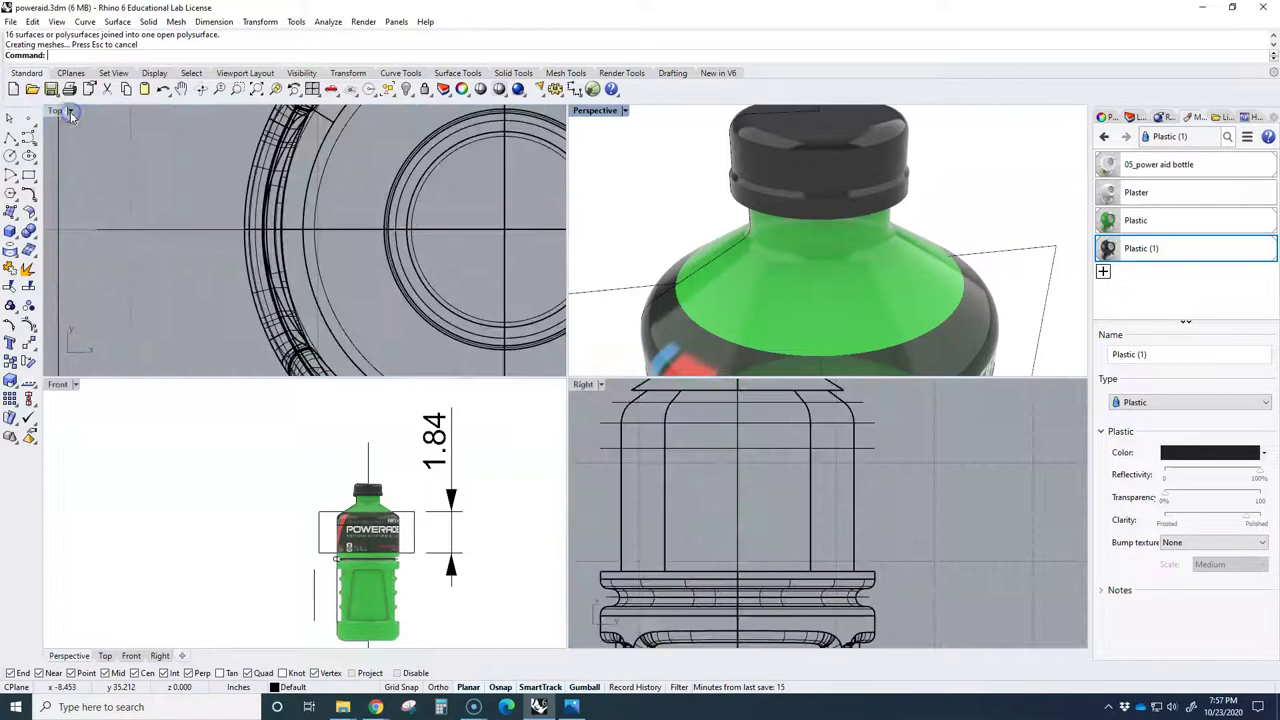
{"action": "double_click", "coordinate": [57, 385]}
{"action": "scroll", "coordinate": [489, 416], "scroll_direction": "up", "scroll_amount": 5}
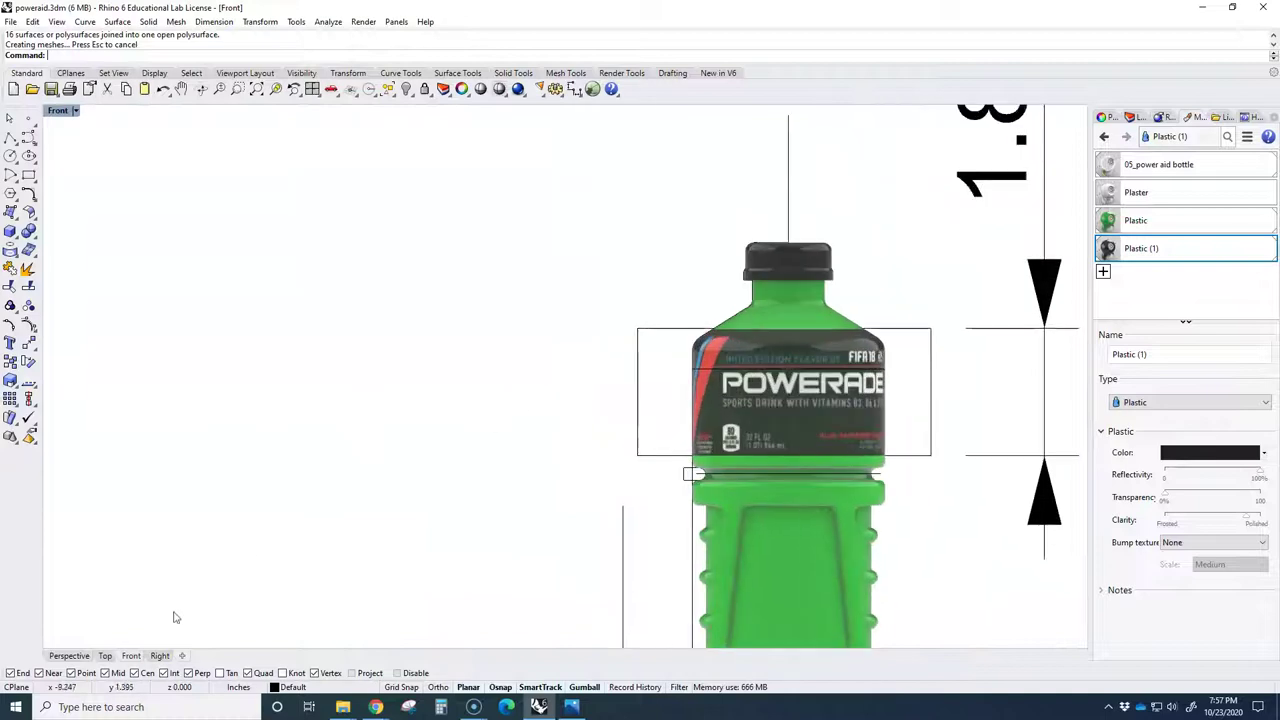
{"action": "left_click", "coordinate": [74, 111]}
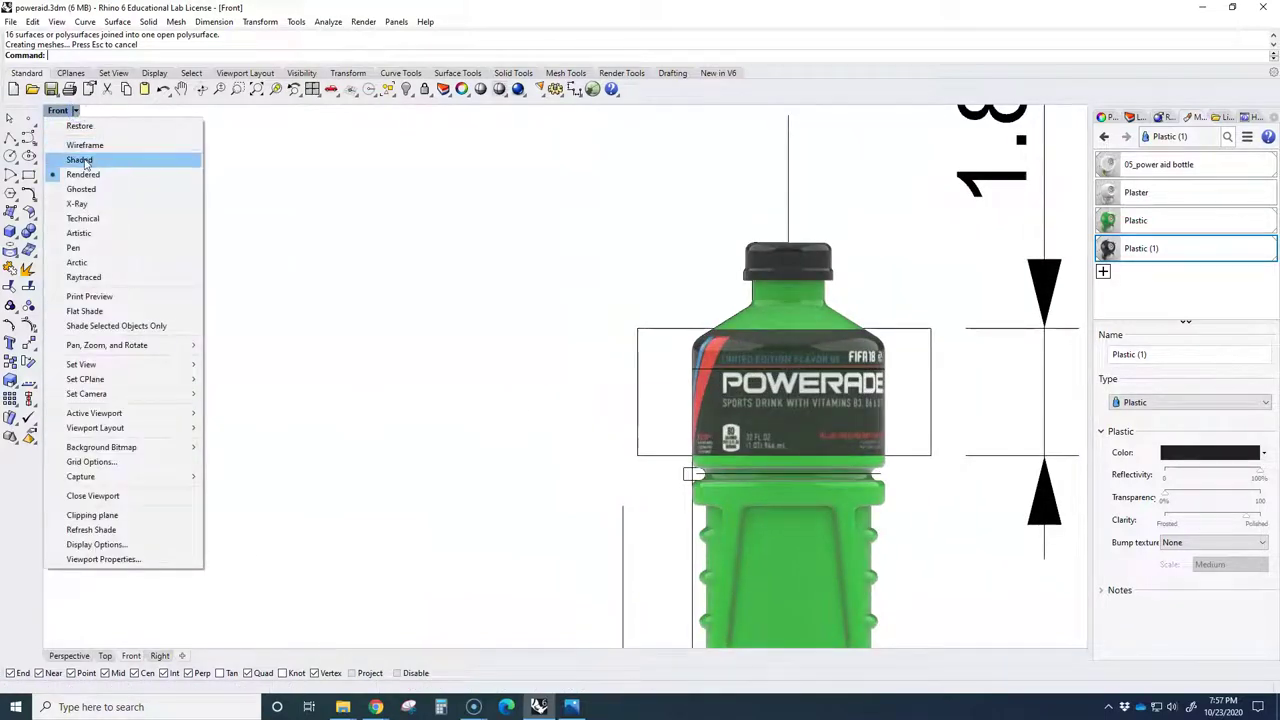
{"action": "left_click", "coordinate": [82, 160]}
{"action": "scroll", "coordinate": [797, 249], "scroll_direction": "up", "scroll_amount": 7}
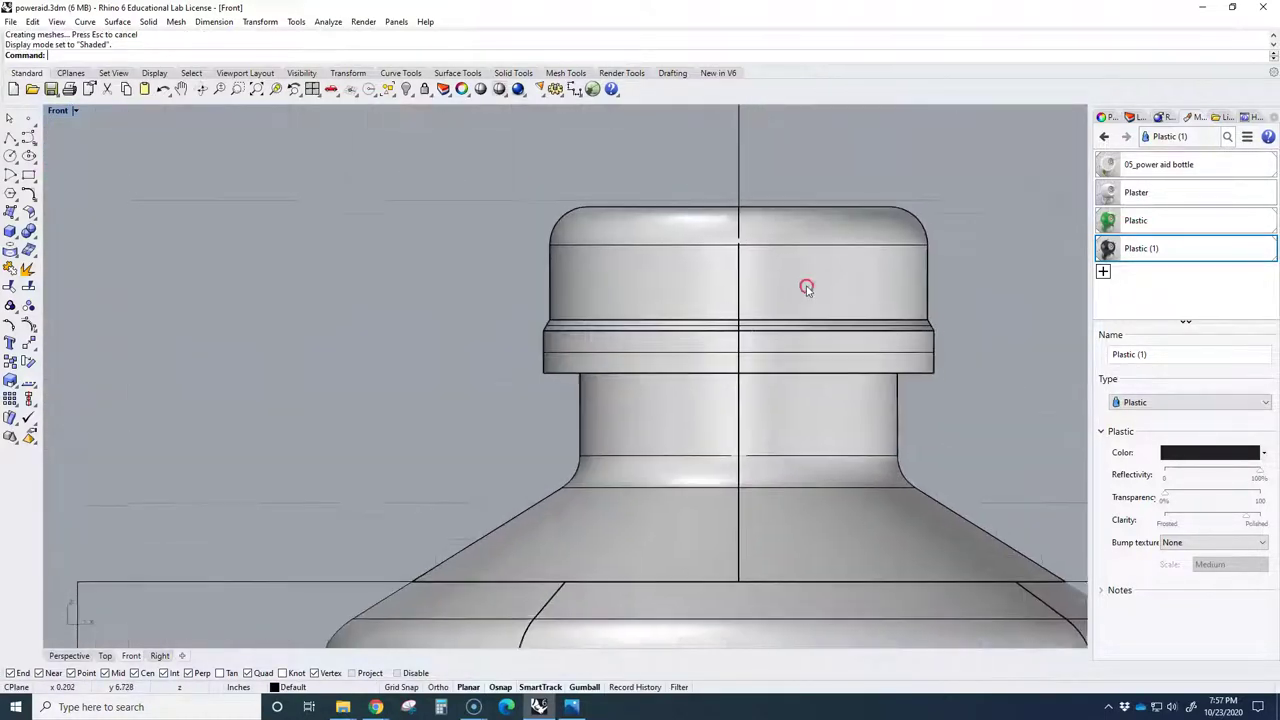
{"action": "right_click_drag", "start_coordinate": [806, 286], "coordinate": [605, 255]}
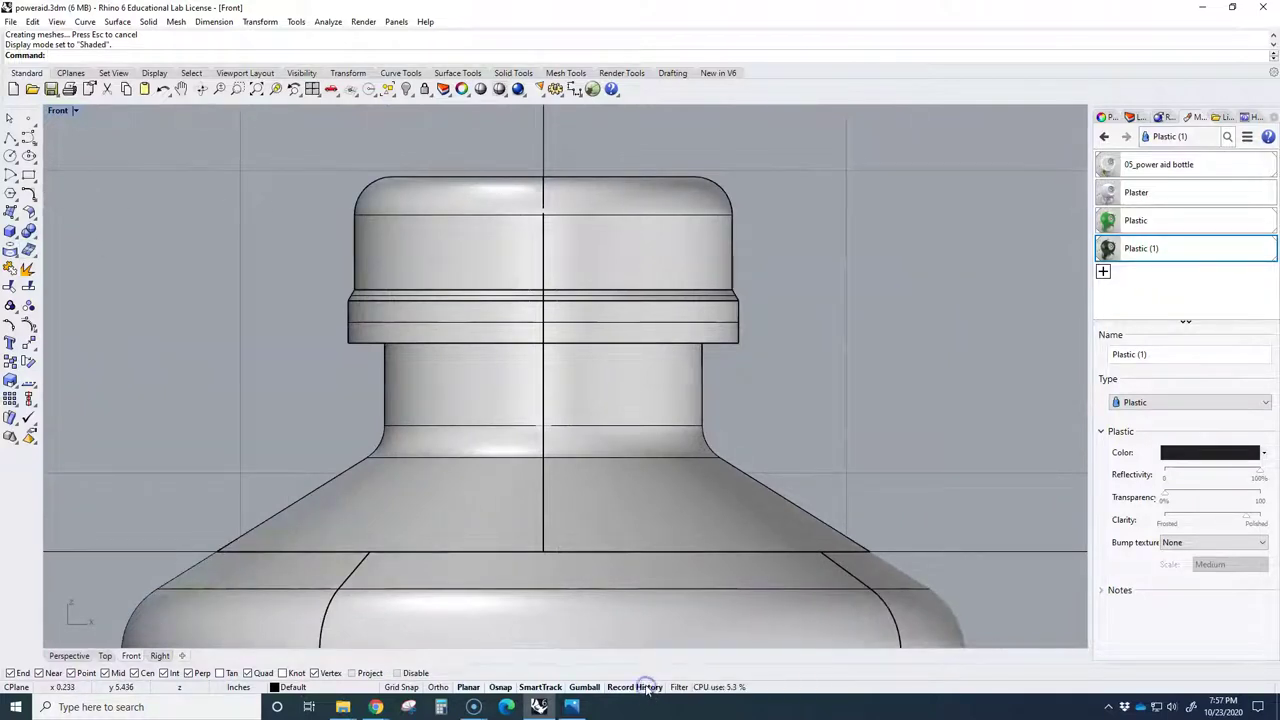
Draw a thin vertical box centred on the cap's front centreline, about 0.03 by 0.18 inches, with its height equal to its width.
{"action": "left_click", "coordinate": [10, 231]}
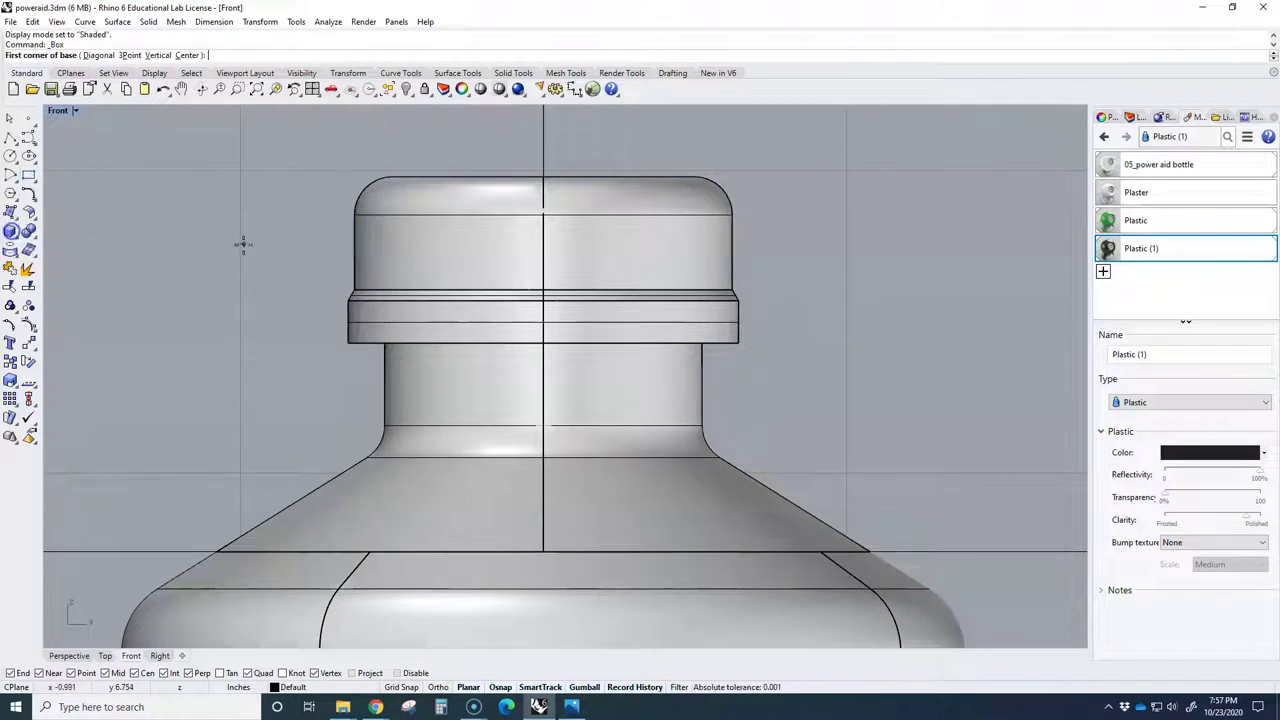
{"action": "left_click", "coordinate": [186, 55]}
{"action": "scroll", "coordinate": [545, 252], "scroll_direction": "up", "scroll_amount": 3}
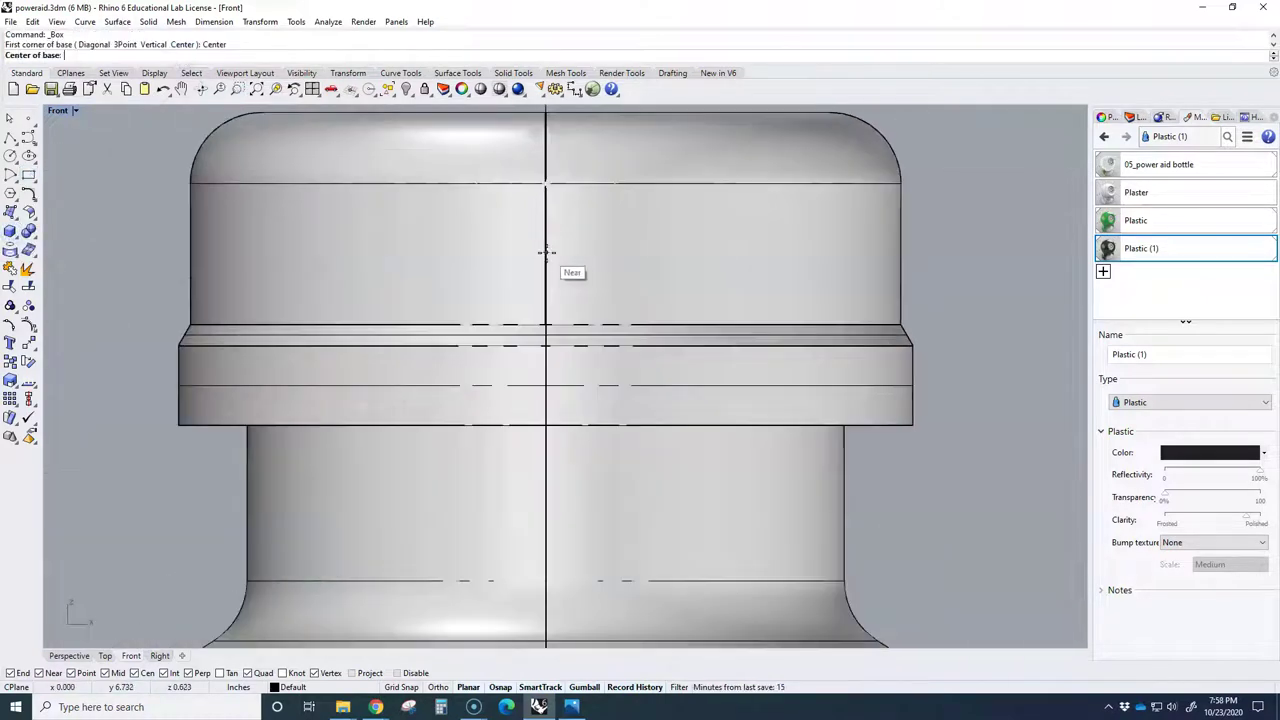
{"action": "left_click", "coordinate": [545, 252]}
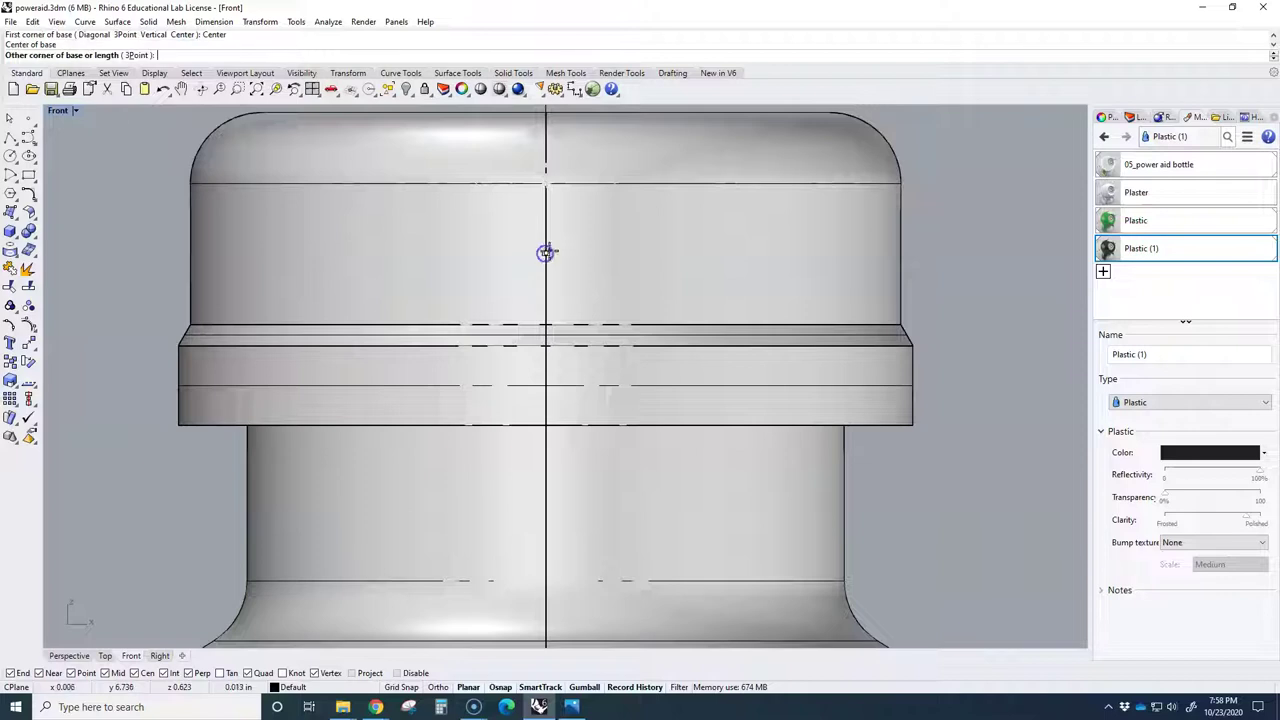
{"action": "left_click", "coordinate": [555, 200]}
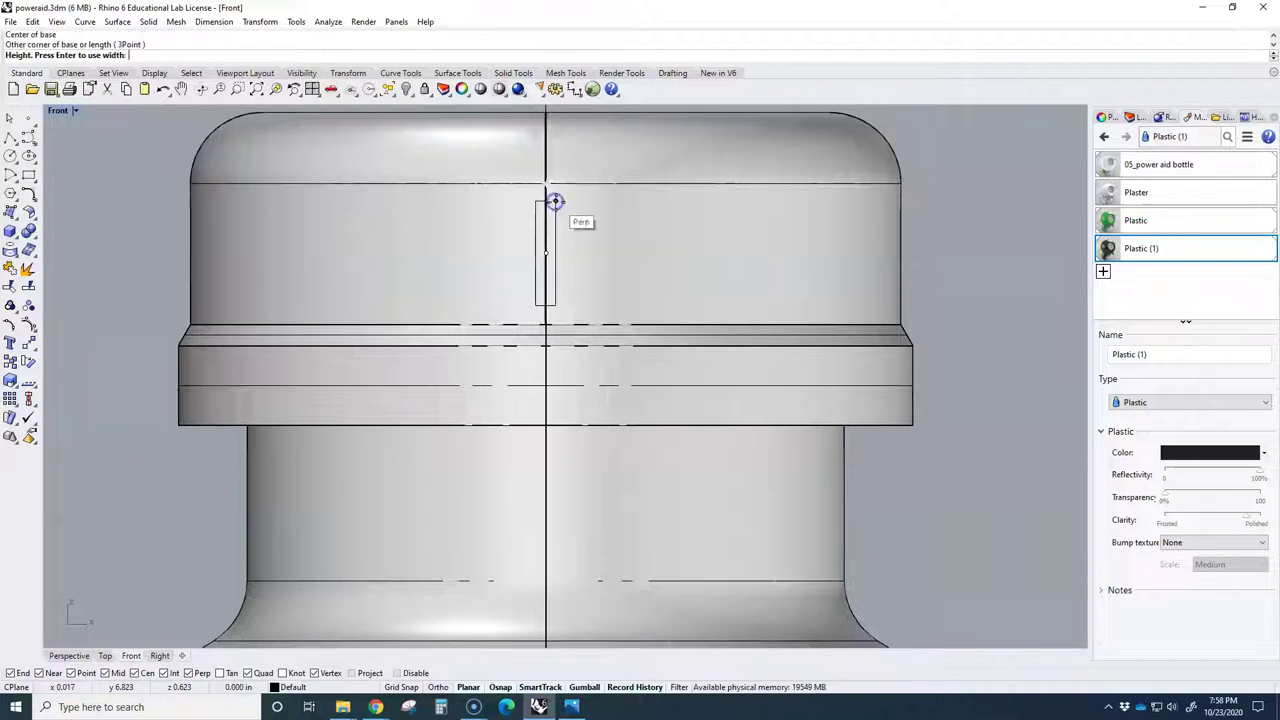
{"action": "key", "text": "Return"}
In the maximized Perspective viewport, move the thin box along the Y axis so it protrudes only slightly from the cap's side wall.
{"action": "double_click", "coordinate": [59, 111]}
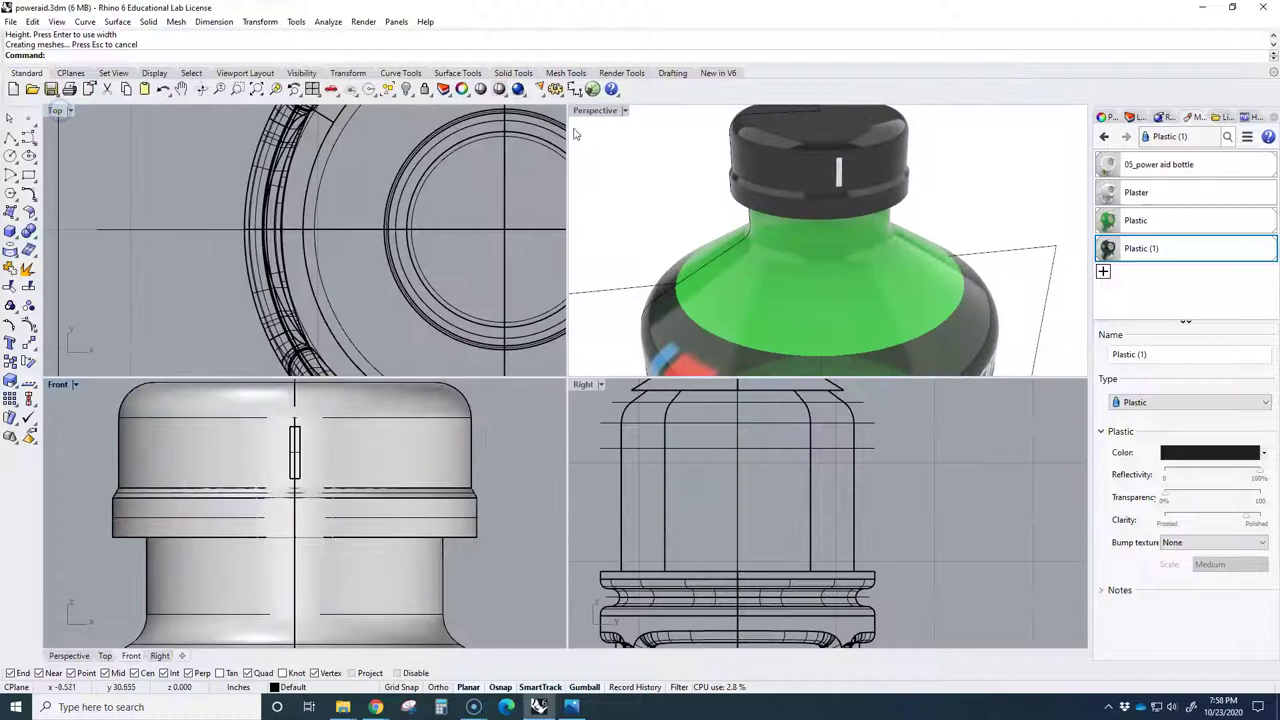
{"action": "double_click", "coordinate": [597, 113]}
{"action": "right_click_drag", "start_coordinate": [617, 197], "coordinate": [709, 272]}
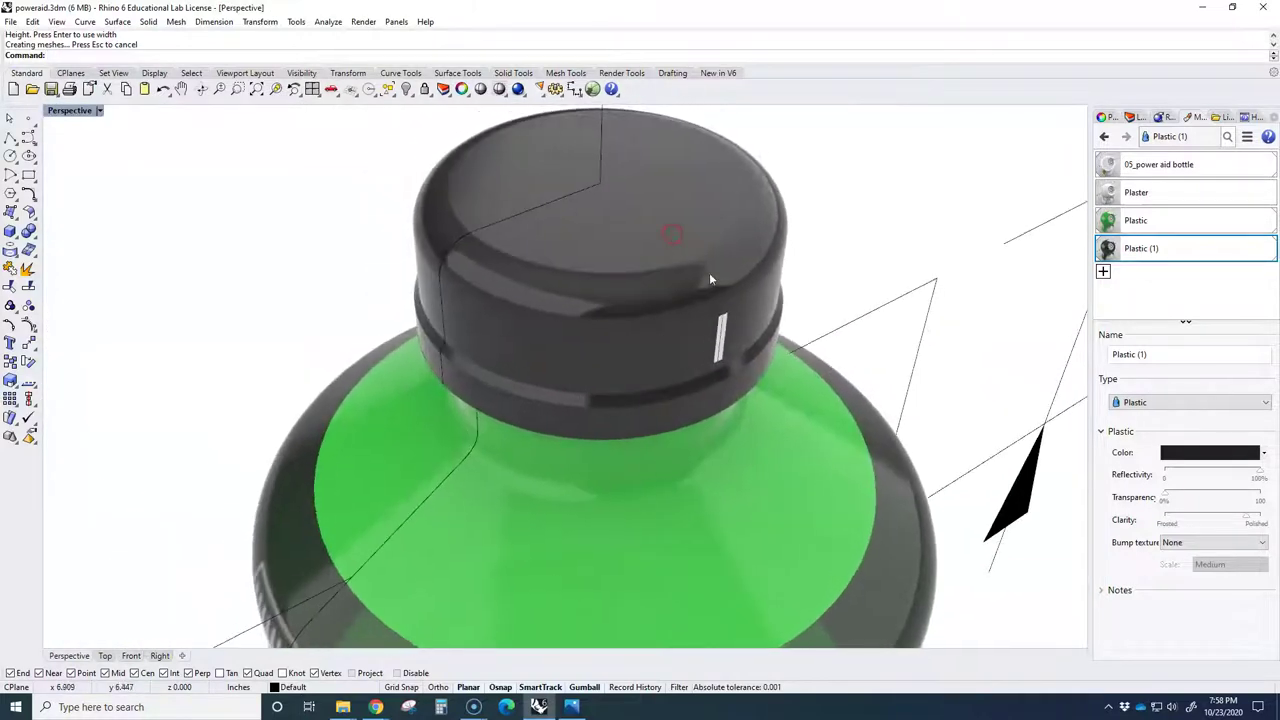
{"action": "scroll", "coordinate": [713, 300], "scroll_direction": "up", "scroll_amount": 10}
{"action": "left_click", "coordinate": [738, 392]}
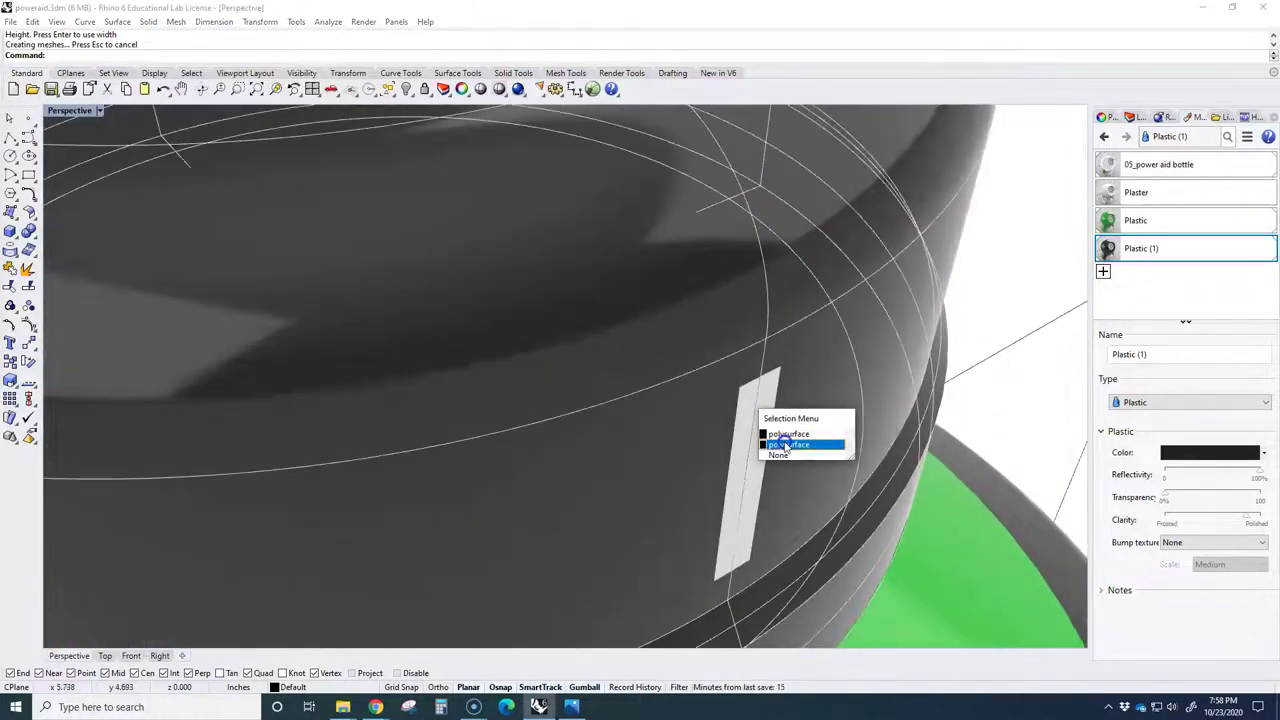
{"action": "left_click", "coordinate": [786, 438]}
{"action": "left_click_drag", "start_coordinate": [713, 455], "coordinate": [722, 462]}
{"action": "right_click_drag", "start_coordinate": [774, 468], "coordinate": [790, 457]}
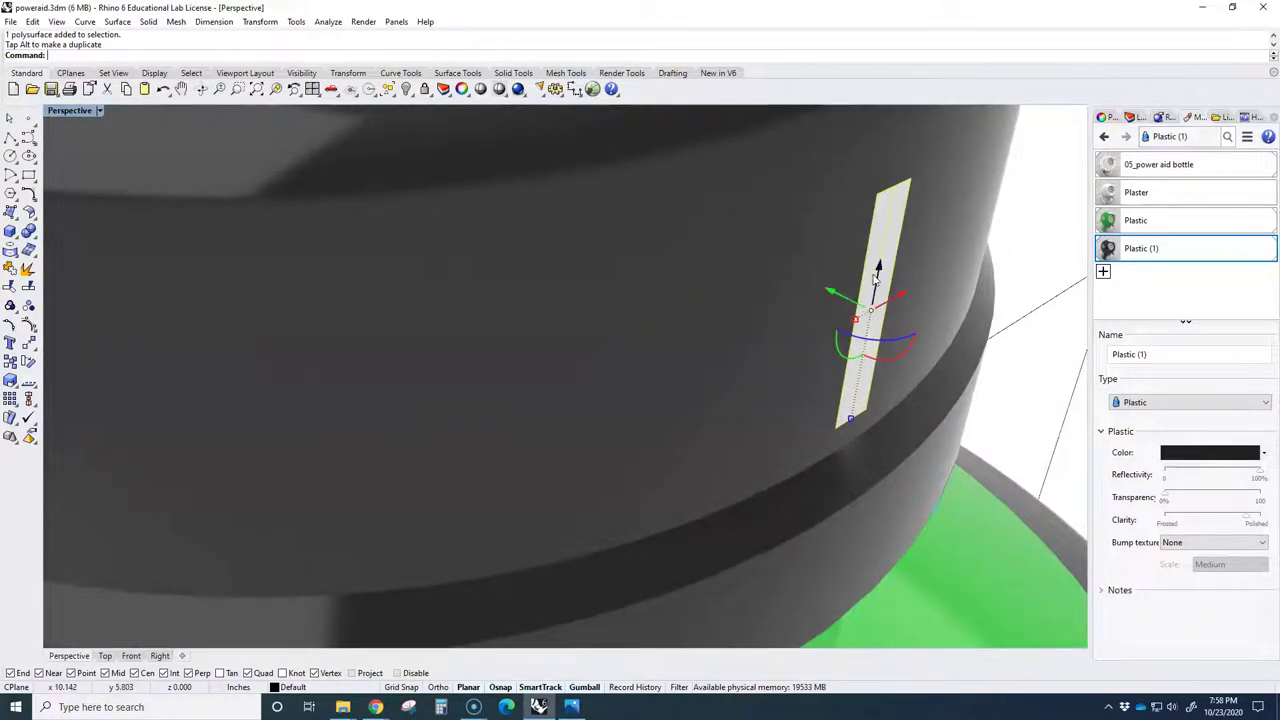
{"action": "scroll", "coordinate": [876, 278], "scroll_direction": "up", "scroll_amount": 3}
{"action": "left_click_drag", "start_coordinate": [826, 353], "coordinate": [810, 337]}
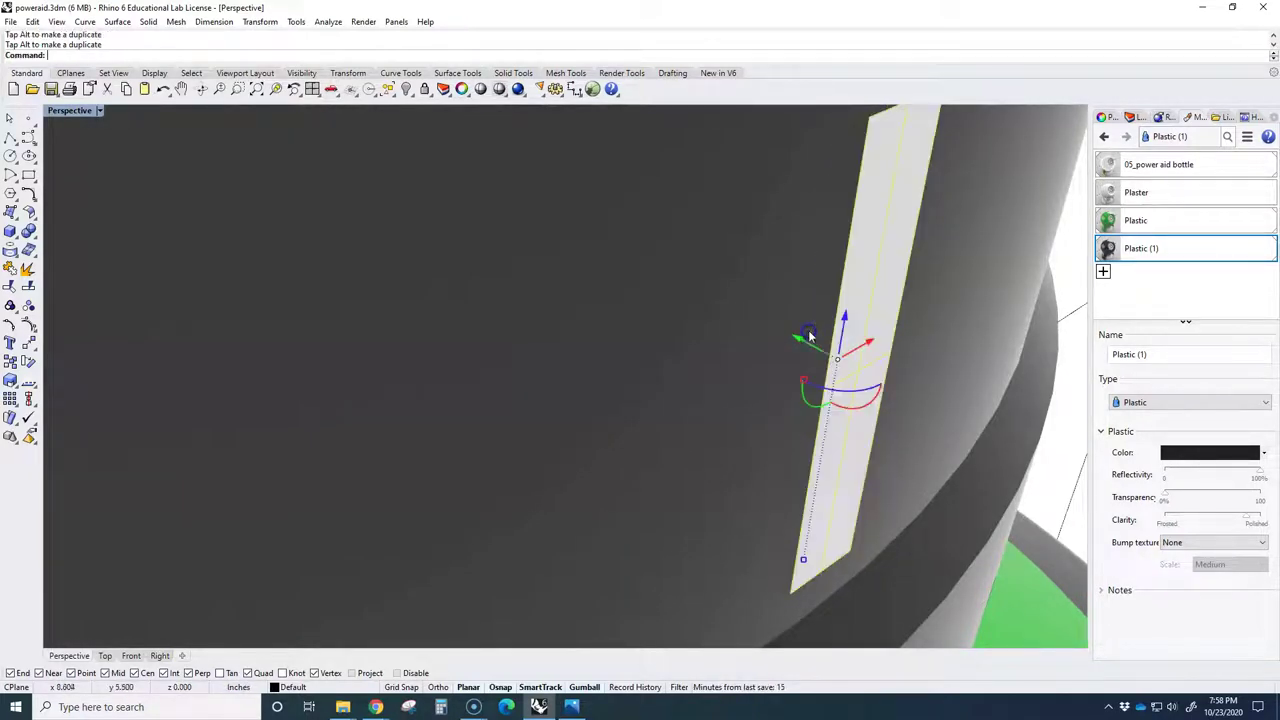
{"action": "scroll", "coordinate": [844, 389], "scroll_direction": "down", "scroll_amount": 5}
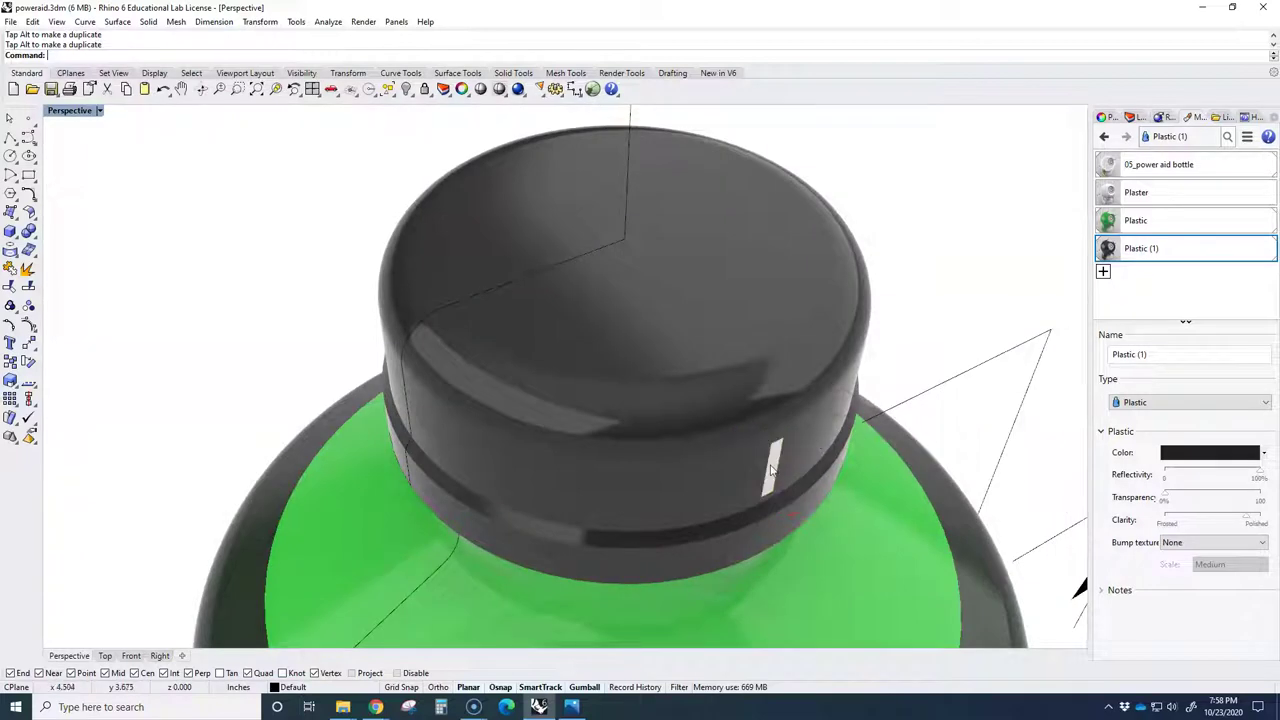
Undo the thin box's moves and its creation on the cap.
{"action": "scroll", "coordinate": [771, 470], "scroll_direction": "up", "scroll_amount": 6}
{"action": "key", "text": "ctrl+z"}
{"action": "key", "text": "ctrl+z"}
{"action": "key", "text": "ctrl+z"}
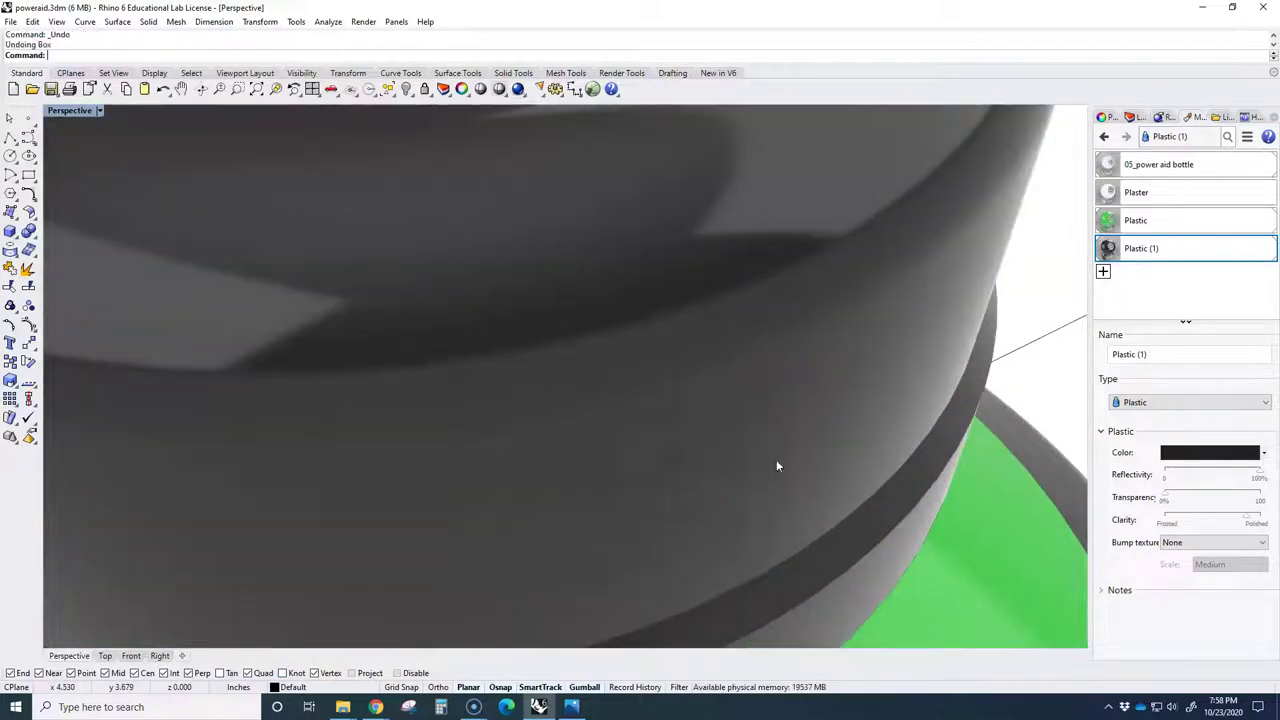
In the maximized Front viewport, draw a centre-based box on the cap's centreline, about 0.05 by 0.19 inches, with a height of .25.
{"action": "double_click", "coordinate": [62, 112]}
{"action": "double_click", "coordinate": [58, 378]}
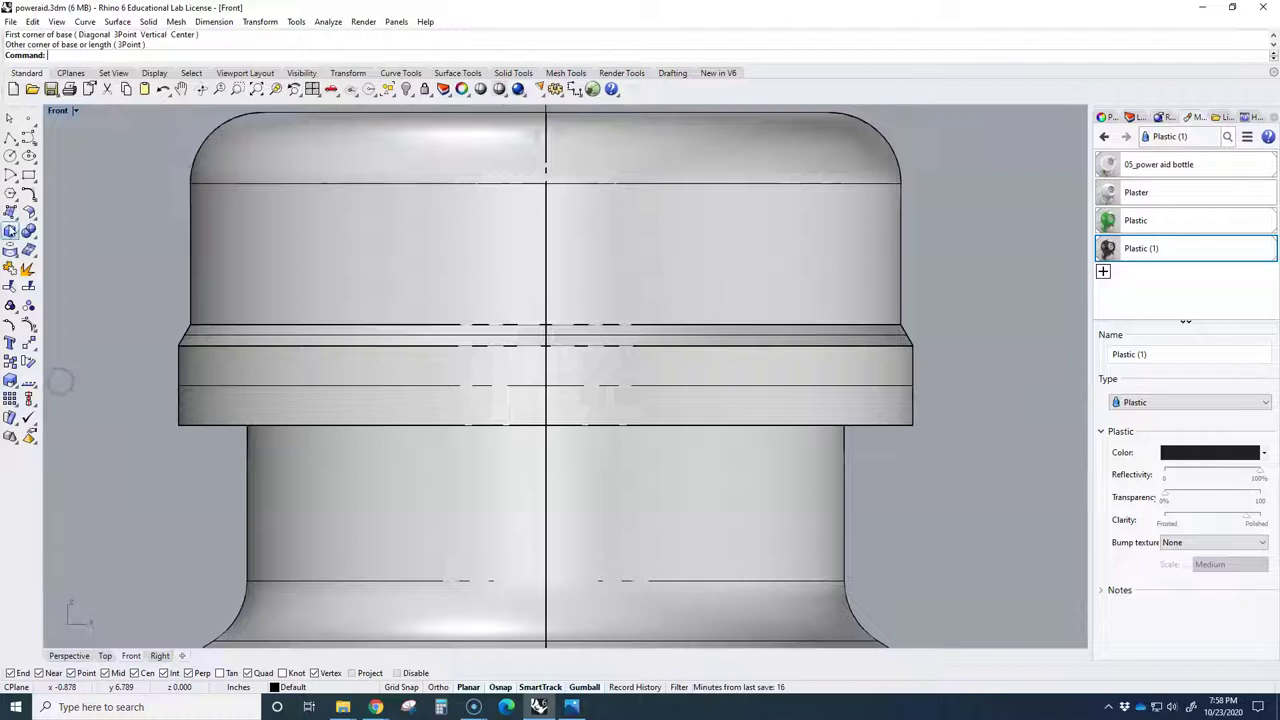
{"action": "left_click", "coordinate": [10, 230]}
{"action": "left_click", "coordinate": [187, 55]}
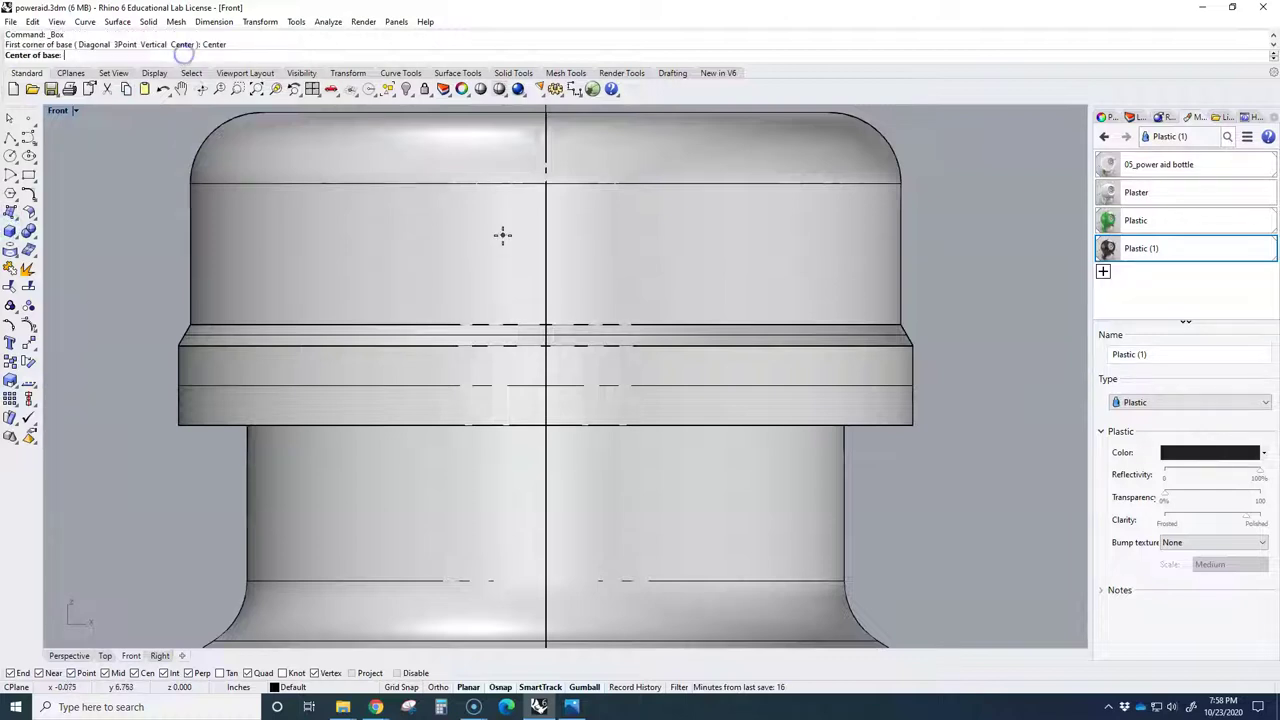
{"action": "left_click", "coordinate": [546, 231]}
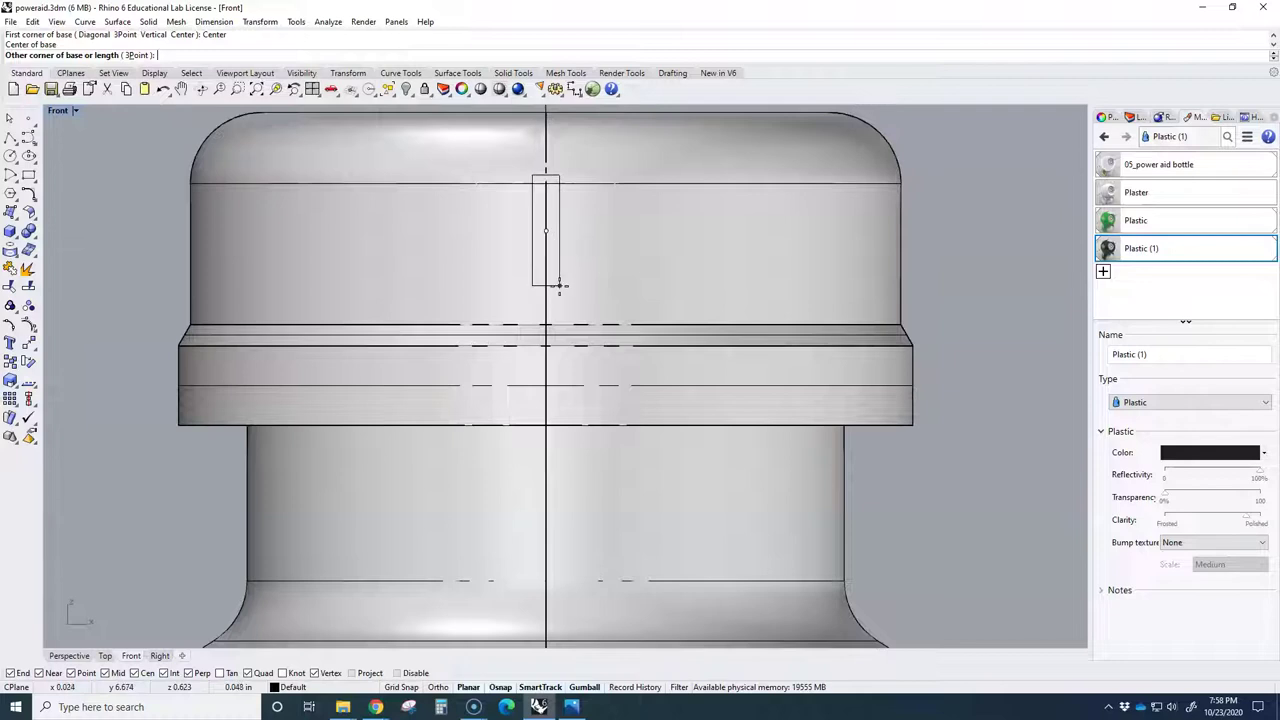
{"action": "left_click", "coordinate": [559, 283]}
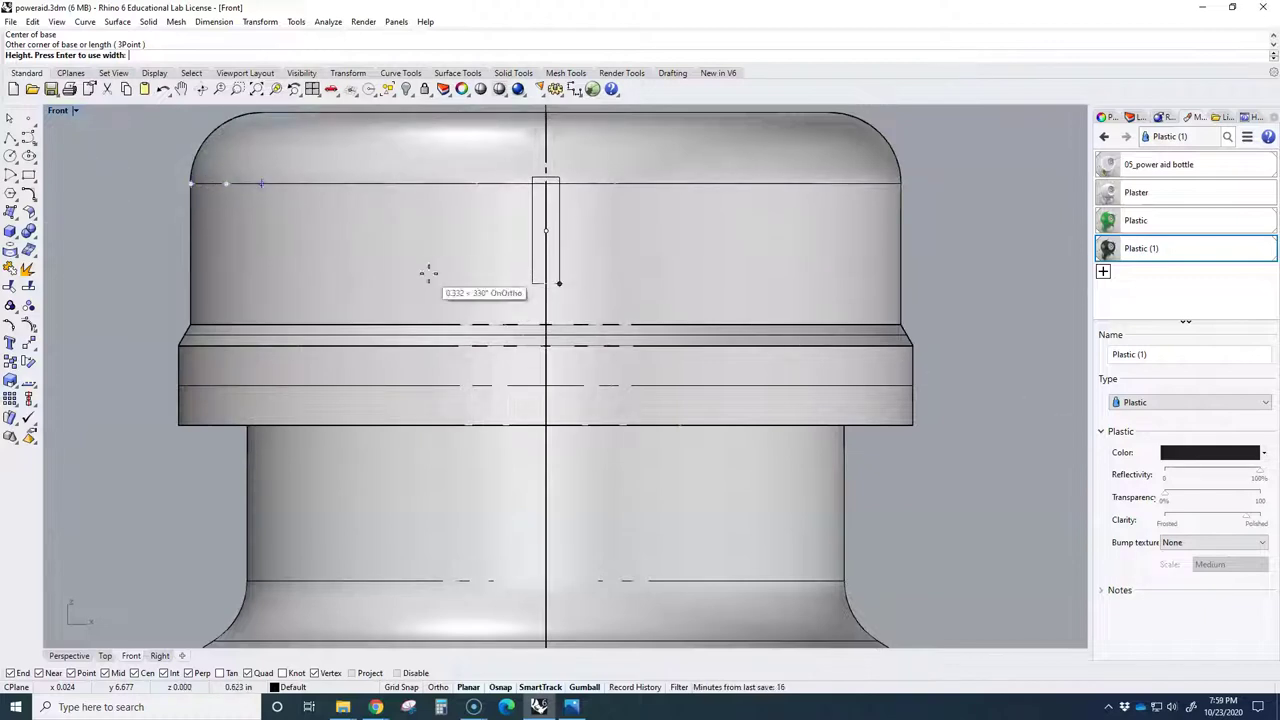
{"action": "left_click", "coordinate": [559, 283]}
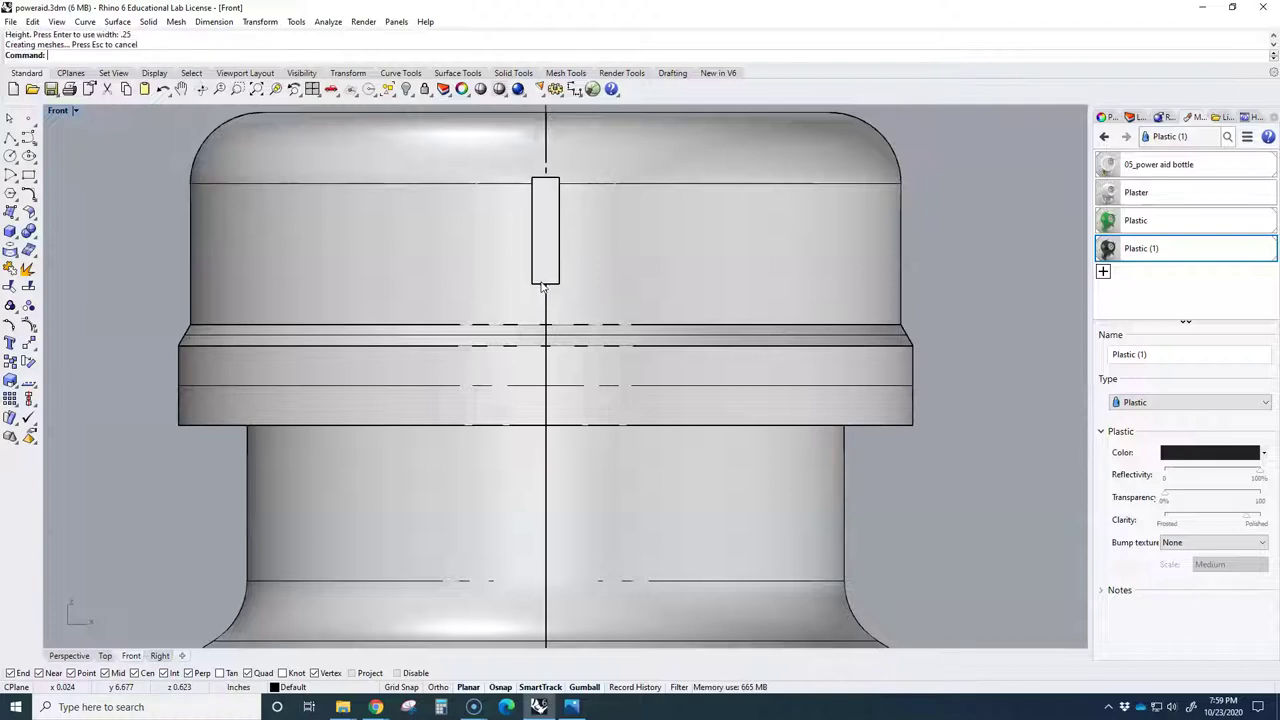
Lower the box slightly on the cap's side wall, and in Perspective push it into the cap so only a thin rib protrudes.
{"action": "left_click", "coordinate": [560, 252]}
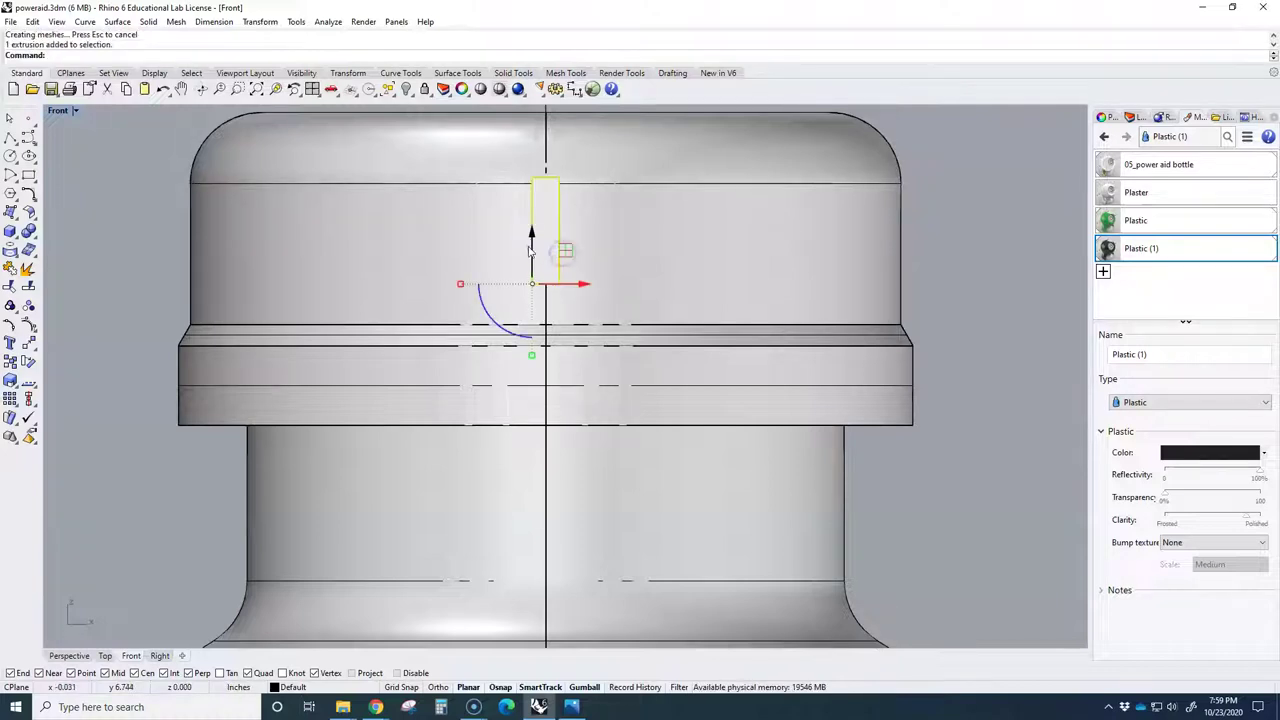
{"action": "left_click_drag", "start_coordinate": [535, 250], "coordinate": [538, 262]}
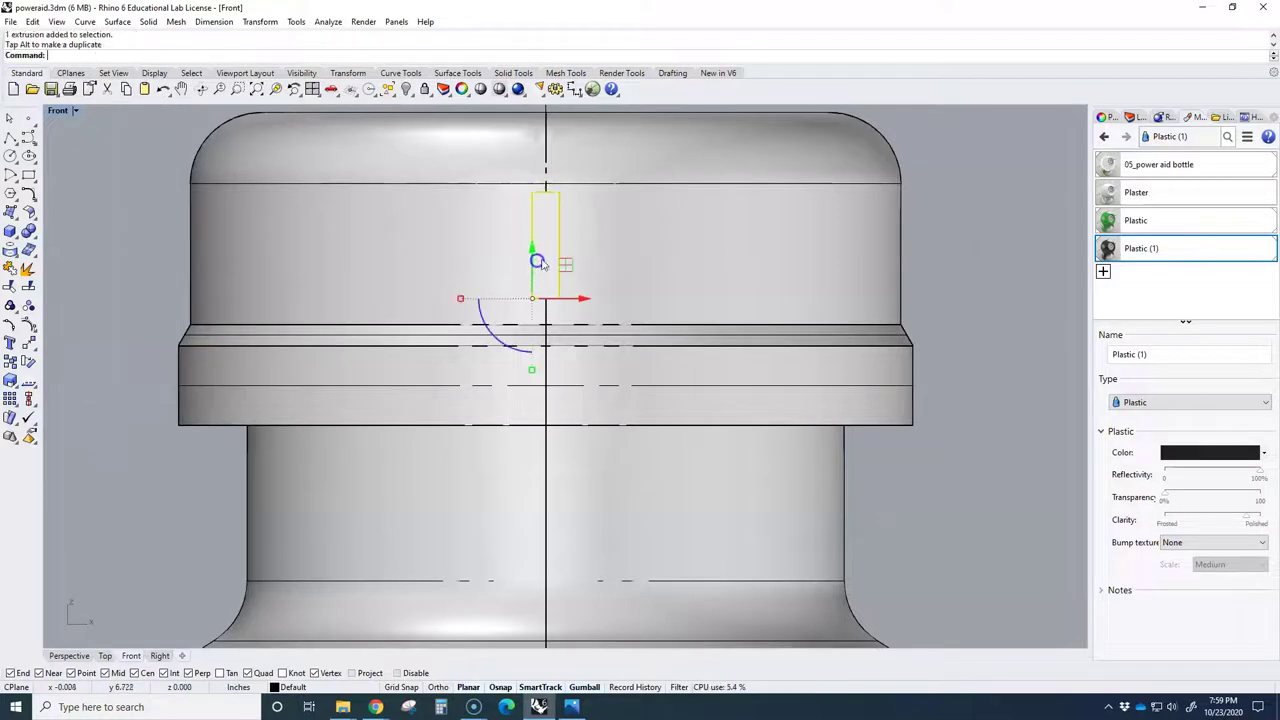
{"action": "double_click", "coordinate": [59, 111]}
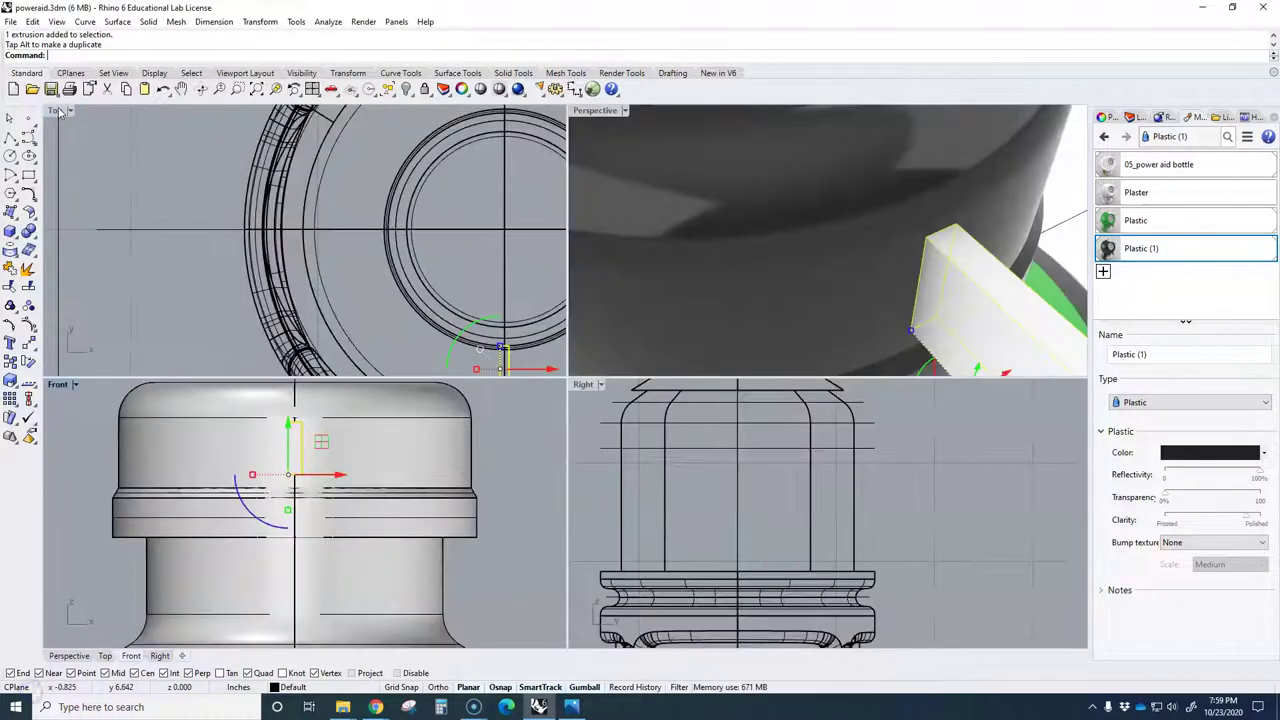
{"action": "double_click", "coordinate": [579, 111]}
{"action": "scroll", "coordinate": [611, 230], "scroll_direction": "down", "scroll_amount": 8}
{"action": "right_click_drag", "start_coordinate": [662, 328], "coordinate": [685, 331]}
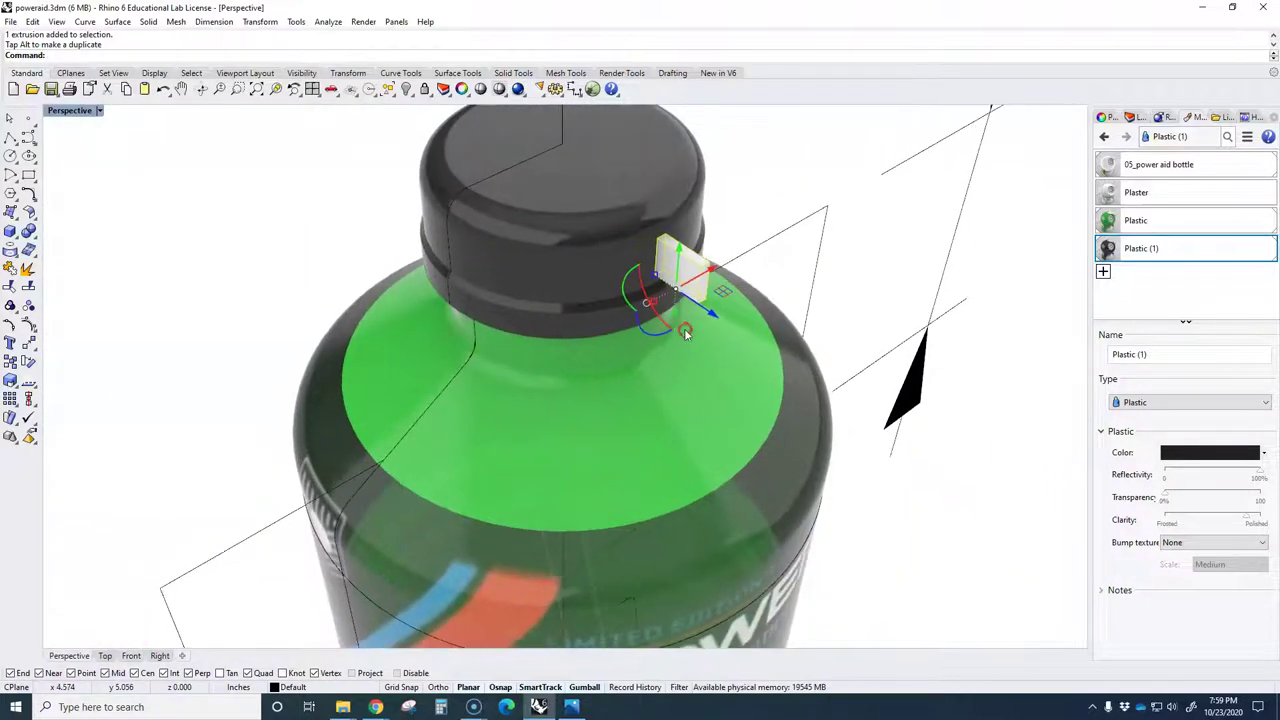
{"action": "left_click_drag", "start_coordinate": [710, 320], "coordinate": [675, 285]}
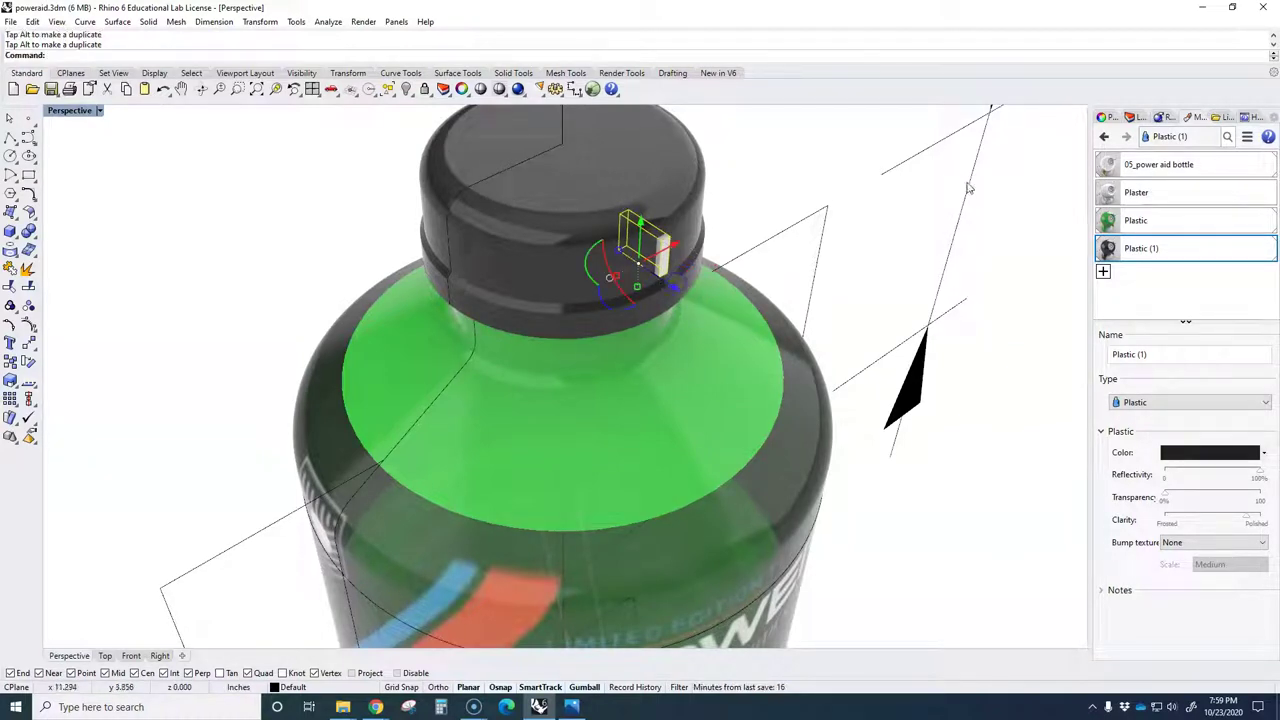
Assign the near-black Plastic (1) material to the rib box.
{"action": "left_click_drag", "start_coordinate": [1112, 252], "coordinate": [662, 257]}
{"action": "right_click_drag", "start_coordinate": [728, 296], "coordinate": [739, 318]}
{"action": "key", "text": "Escape"}
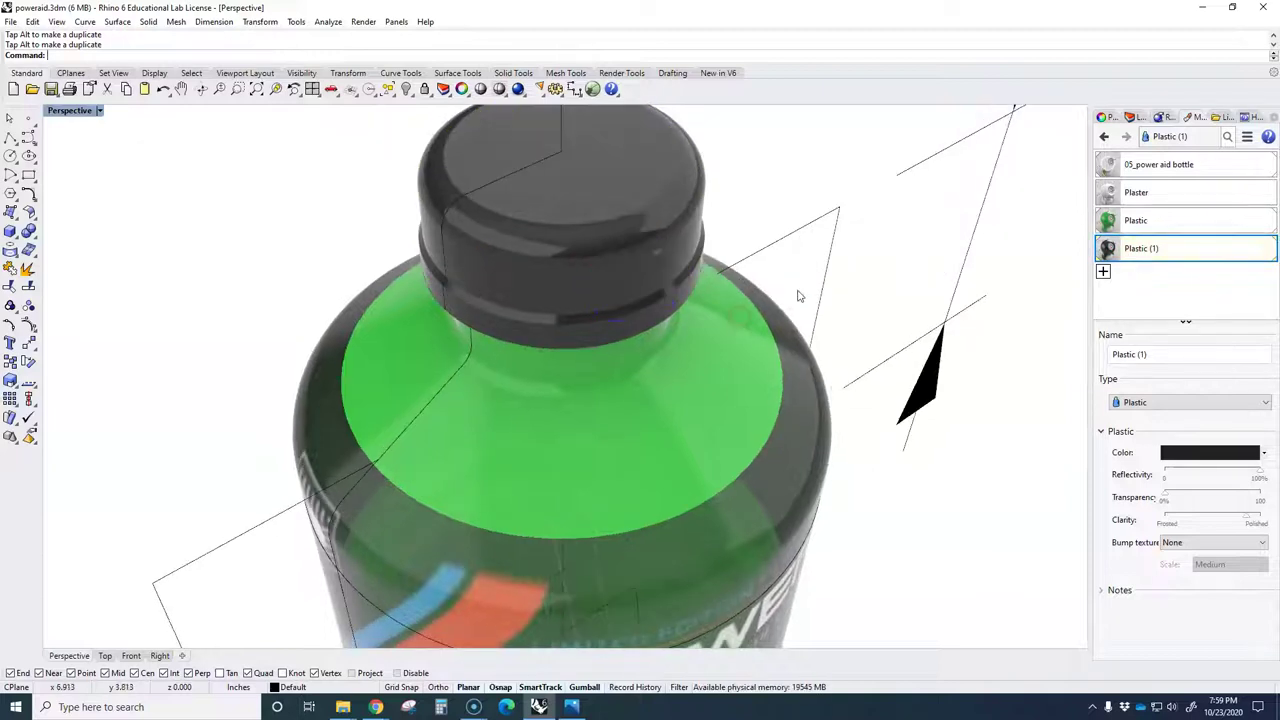
Try to join the rib box and the bottle cap with a Boolean union.
{"action": "scroll", "coordinate": [798, 296], "scroll_direction": "up", "scroll_amount": 3}
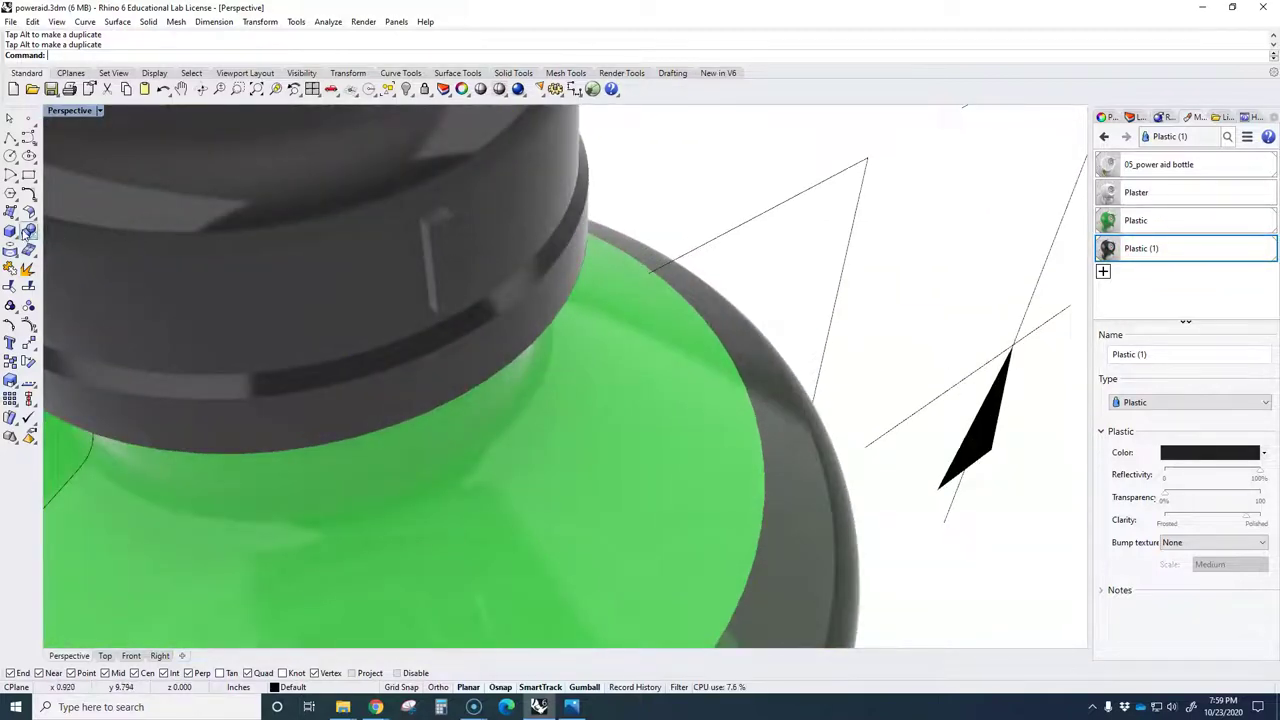
{"action": "left_click", "coordinate": [27, 232]}
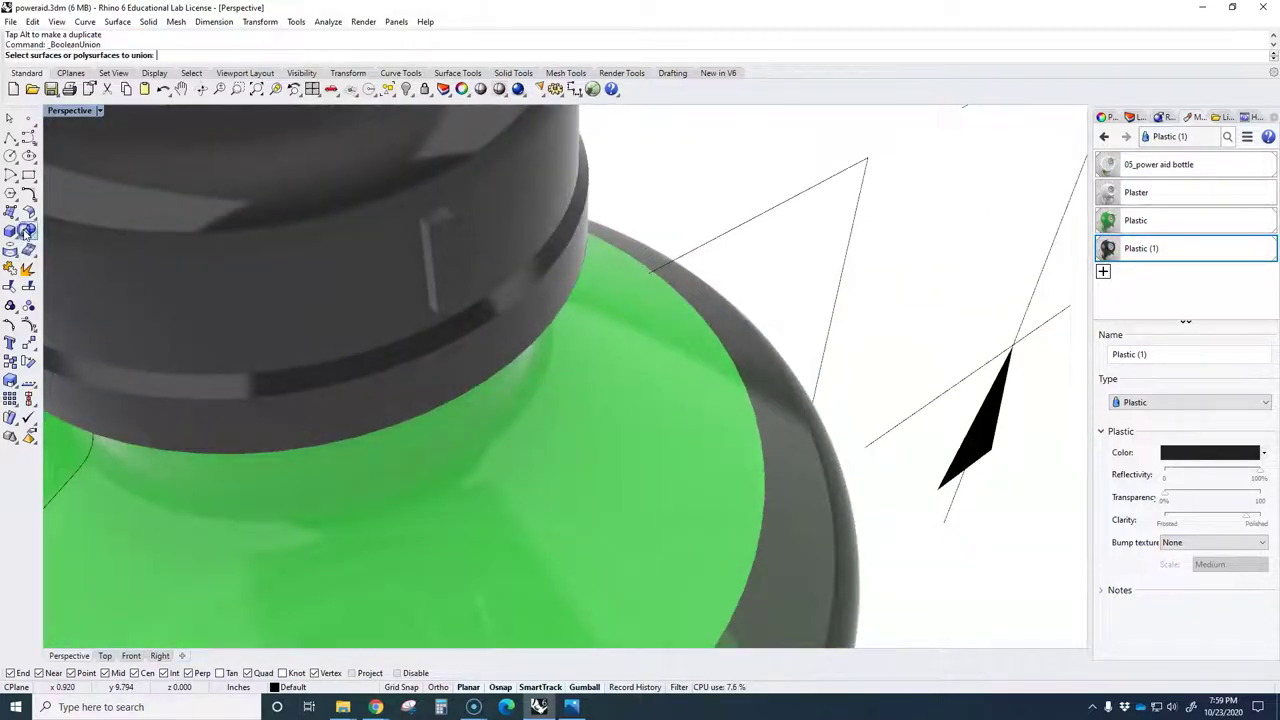
{"action": "left_click", "coordinate": [437, 250]}
{"action": "left_click", "coordinate": [309, 224]}
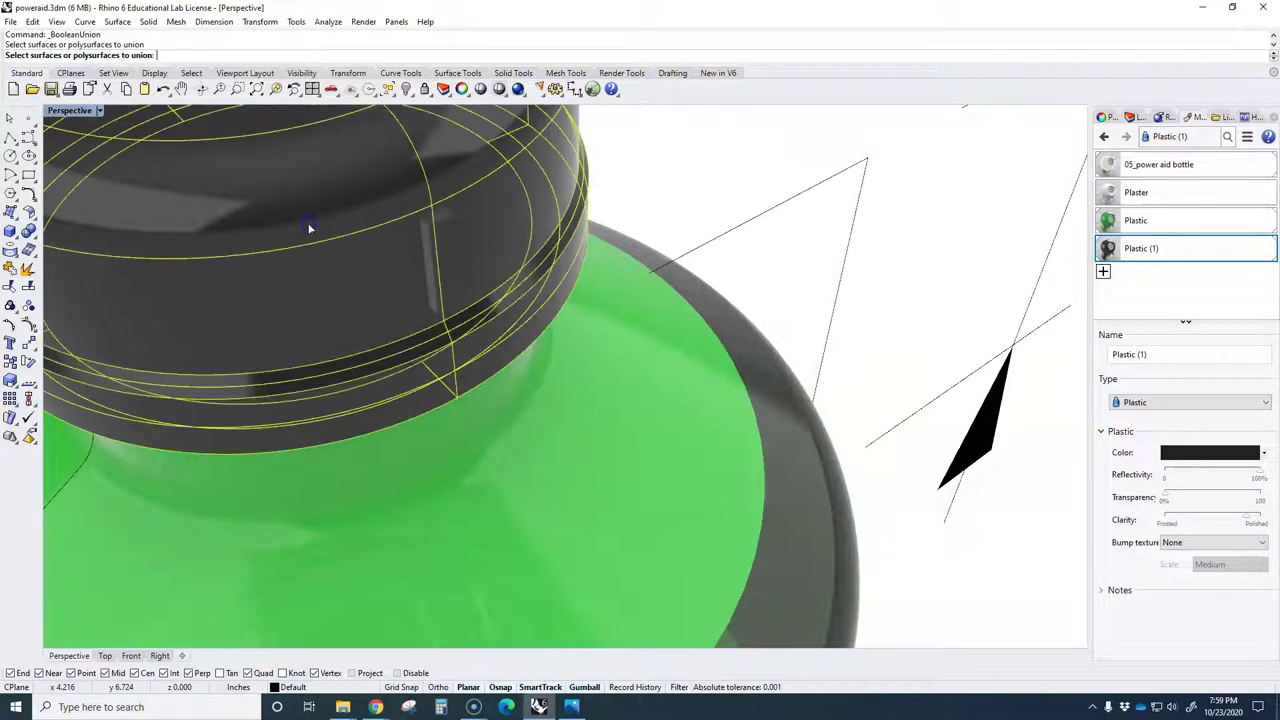
{"action": "left_click", "coordinate": [29, 232]}
{"action": "left_click", "coordinate": [435, 270]}
{"action": "left_click", "coordinate": [435, 270]}
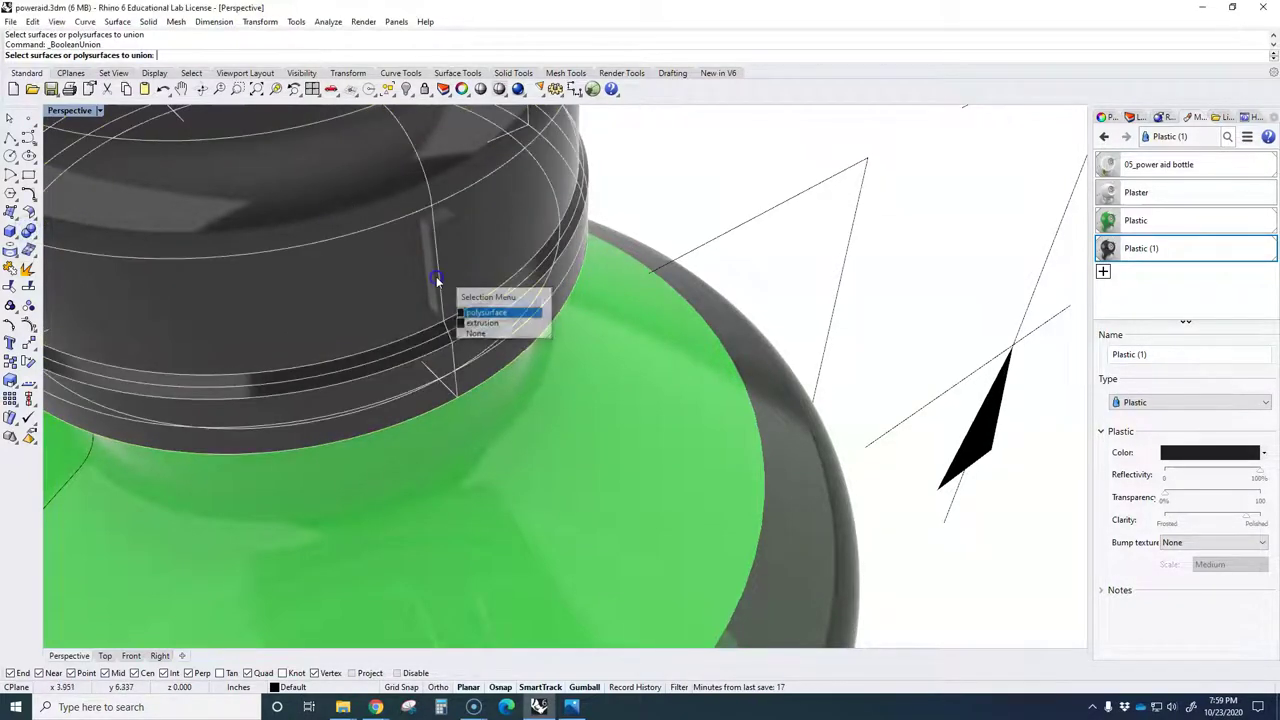
{"action": "left_click", "coordinate": [434, 258]}
{"action": "key", "text": "Return"}
Inspect the joined rib on the cap's side wall up close and undo the Boolean union.
{"action": "right_click_drag", "start_coordinate": [434, 258], "coordinate": [472, 247]}
{"action": "left_click", "coordinate": [520, 222]}
{"action": "scroll", "coordinate": [539, 231], "scroll_direction": "down", "scroll_amount": 6}
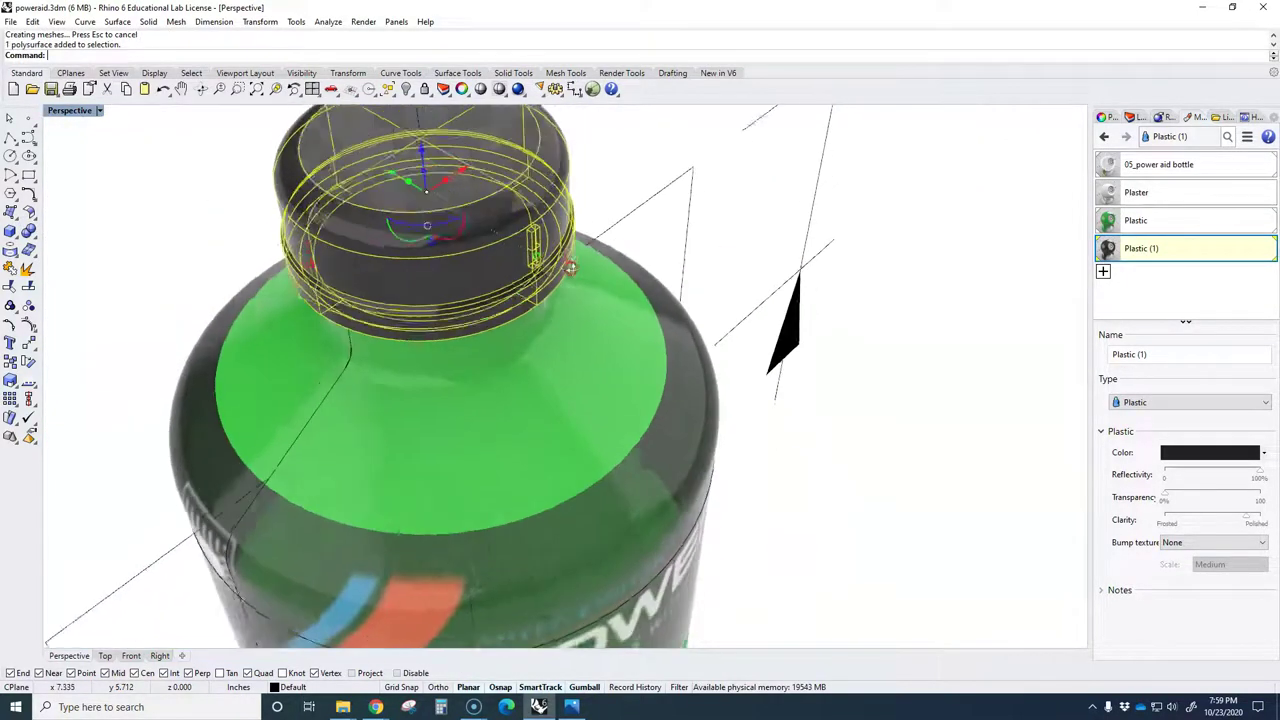
{"action": "right_click_drag", "start_coordinate": [566, 266], "coordinate": [502, 279]}
{"action": "scroll", "coordinate": [477, 245], "scroll_direction": "up", "scroll_amount": 6}
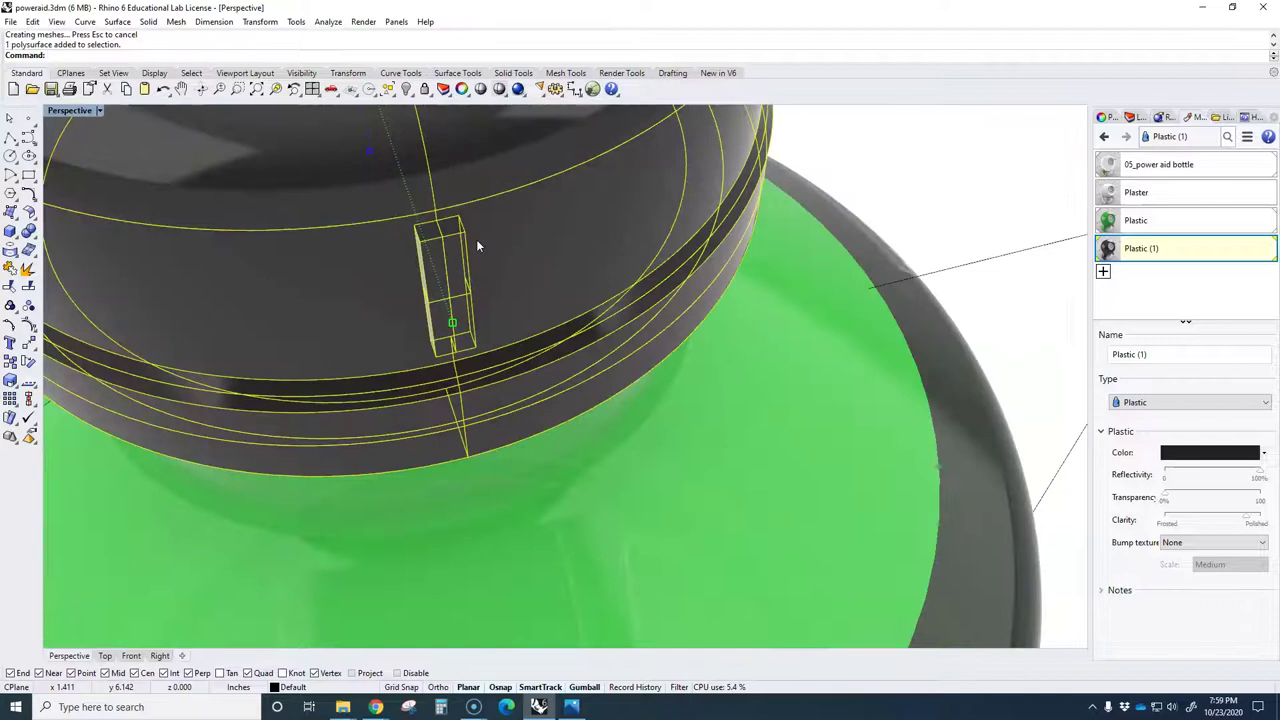
{"action": "key", "text": "Escape"}
{"action": "scroll", "coordinate": [477, 244], "scroll_direction": "up", "scroll_amount": 4}
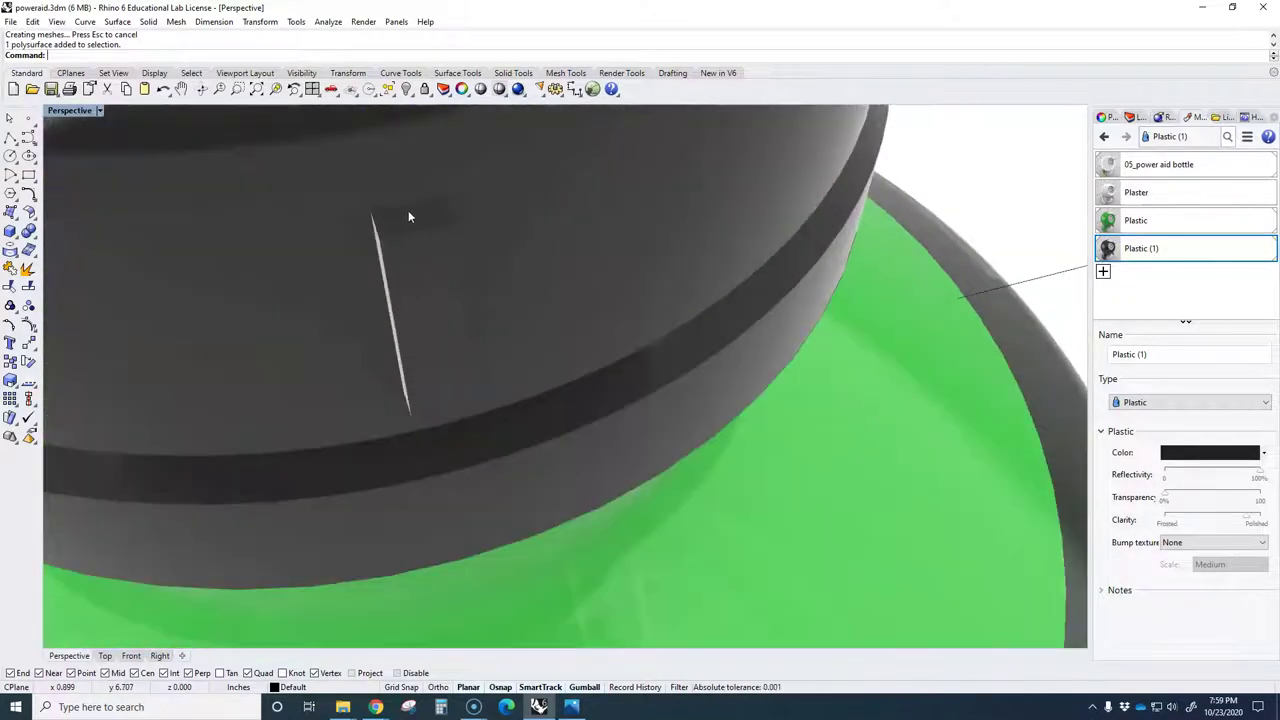
{"action": "scroll", "coordinate": [408, 211], "scroll_direction": "down", "scroll_amount": 8}
{"action": "left_click", "coordinate": [407, 221]}
{"action": "right_click_drag", "start_coordinate": [422, 230], "coordinate": [522, 263]}
{"action": "key", "text": "ctrl+z"}
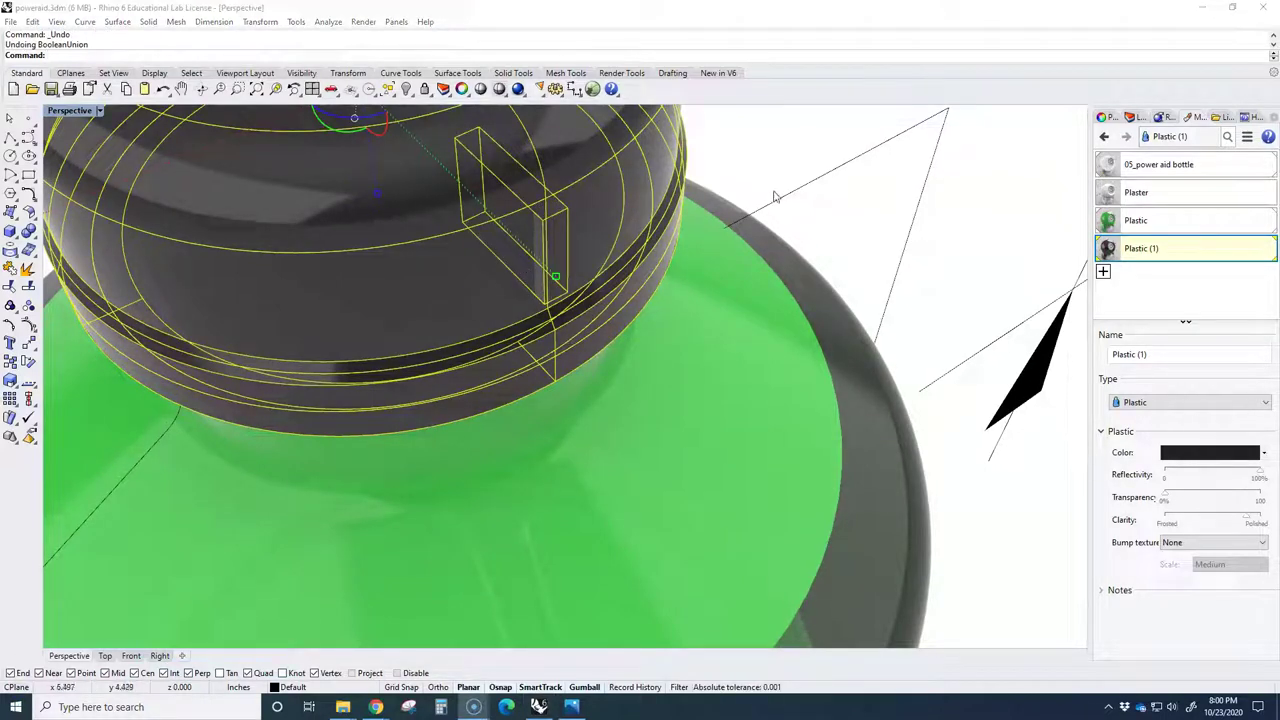
{"action": "left_click", "coordinate": [763, 172]}
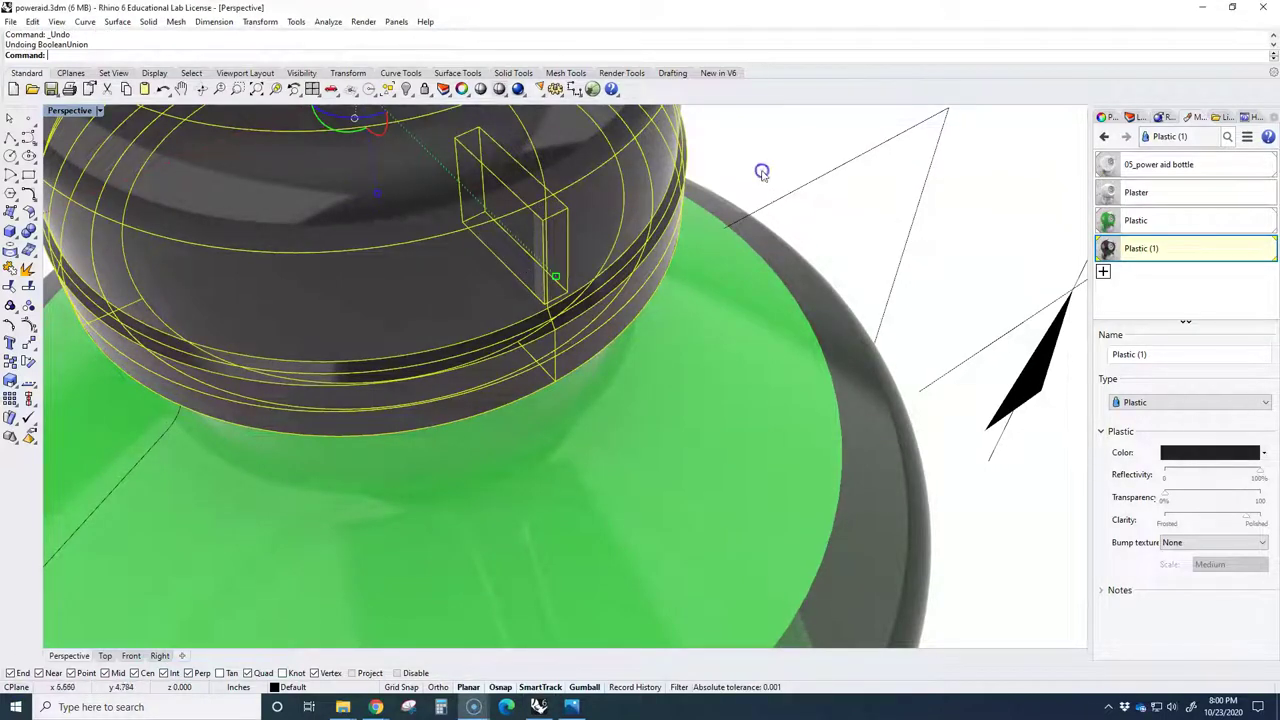
Select only the rib box in the cap's side wall and turn on Record History.
{"action": "left_click", "coordinate": [558, 222]}
{"action": "scroll", "coordinate": [614, 283], "scroll_direction": "down", "scroll_amount": 5}
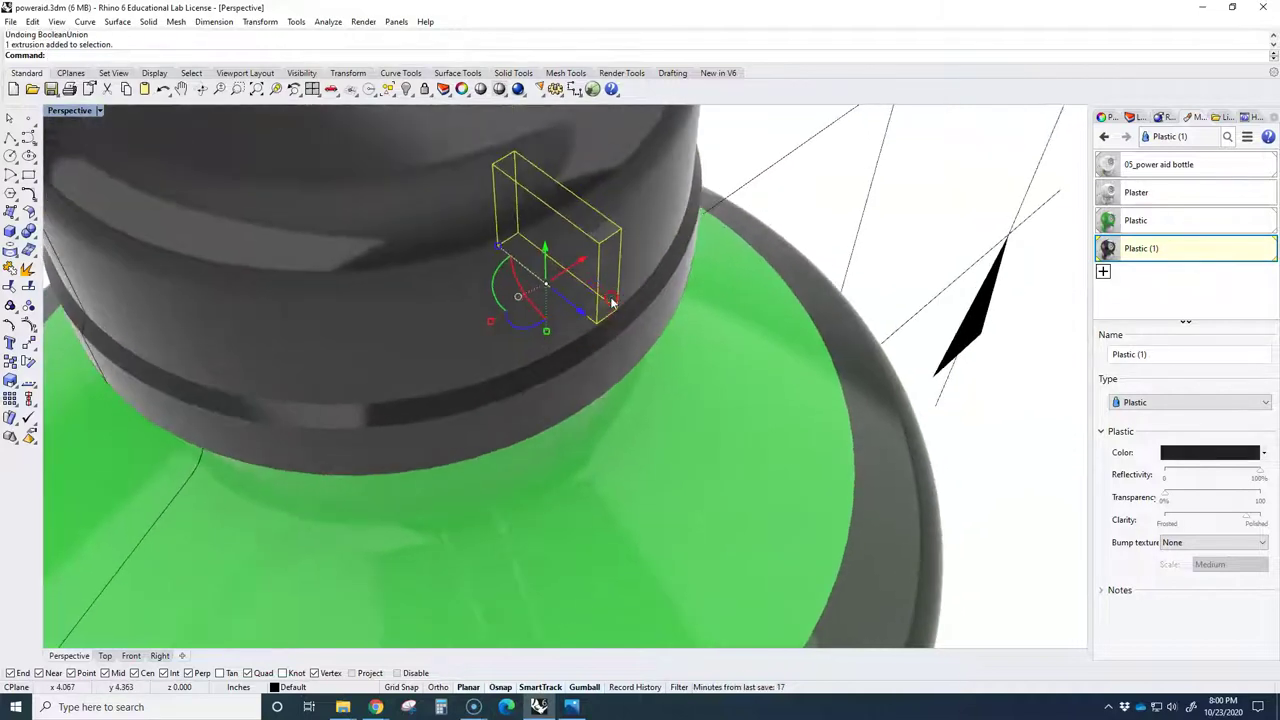
{"action": "scroll", "coordinate": [612, 302], "scroll_direction": "up", "scroll_amount": 4}
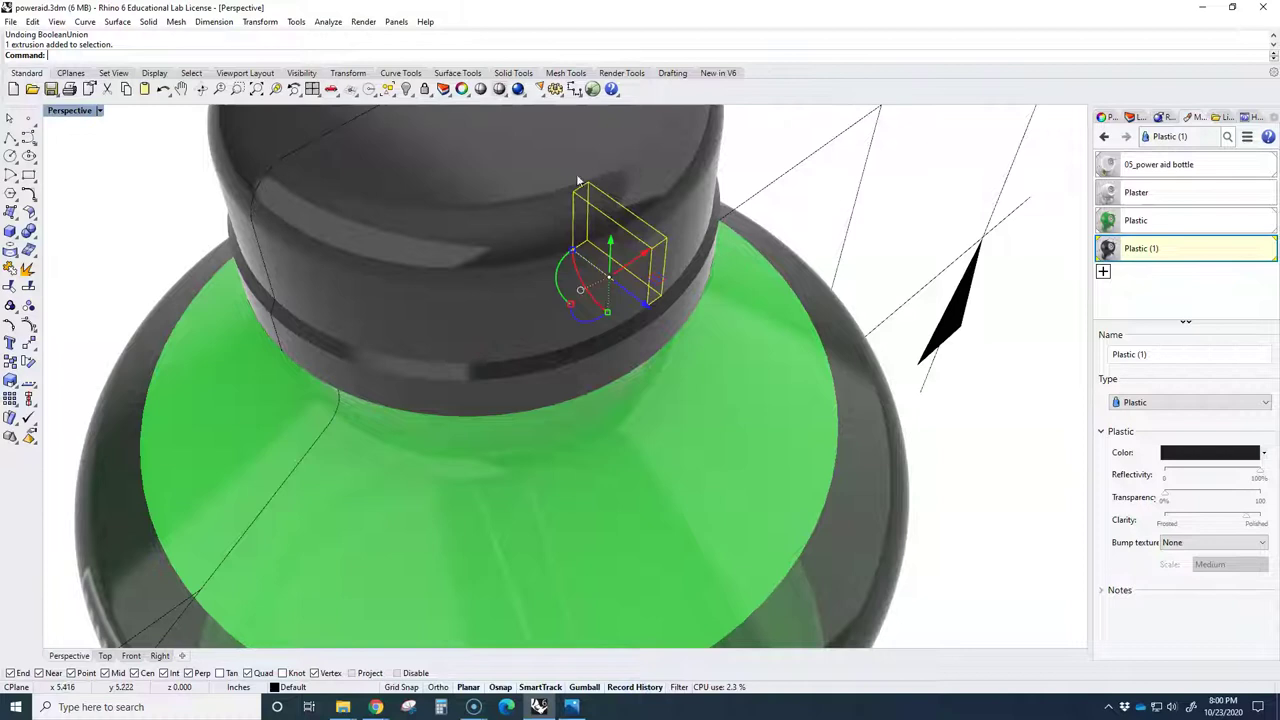
{"action": "scroll", "coordinate": [577, 180], "scroll_direction": "down", "scroll_amount": 6}
{"action": "right_click_drag", "start_coordinate": [577, 180], "coordinate": [510, 220]}
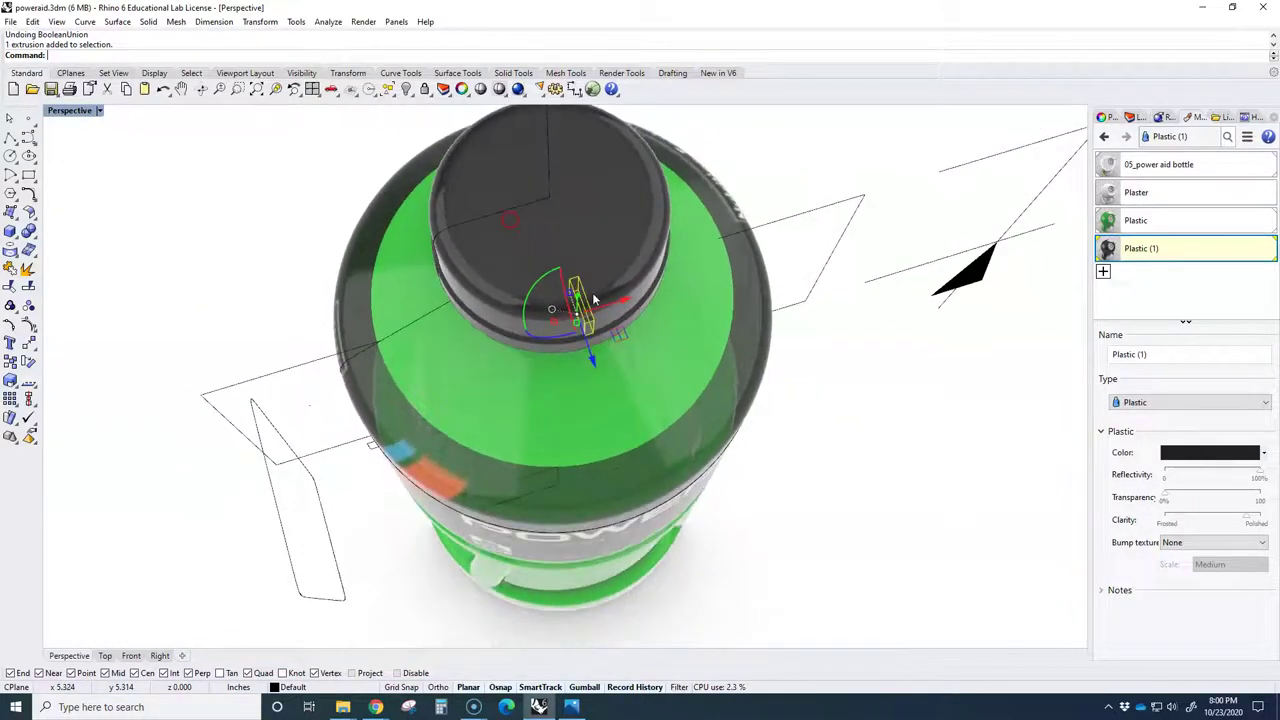
{"action": "scroll", "coordinate": [594, 298], "scroll_direction": "up", "scroll_amount": 6}
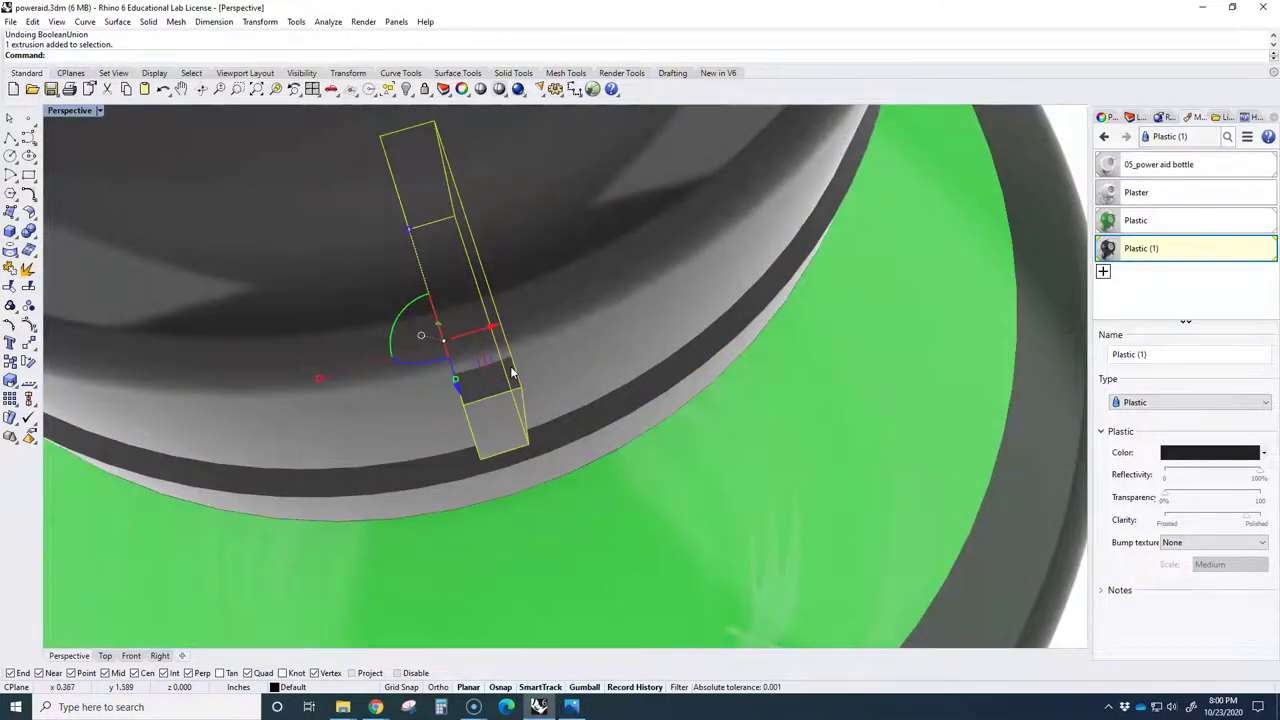
{"action": "scroll", "coordinate": [512, 373], "scroll_direction": "down", "scroll_amount": 5}
In the maximized Top viewport, polar-array the rib box around the bottle's centre with 31 items filling 360 degrees.
{"action": "double_click", "coordinate": [67, 111]}
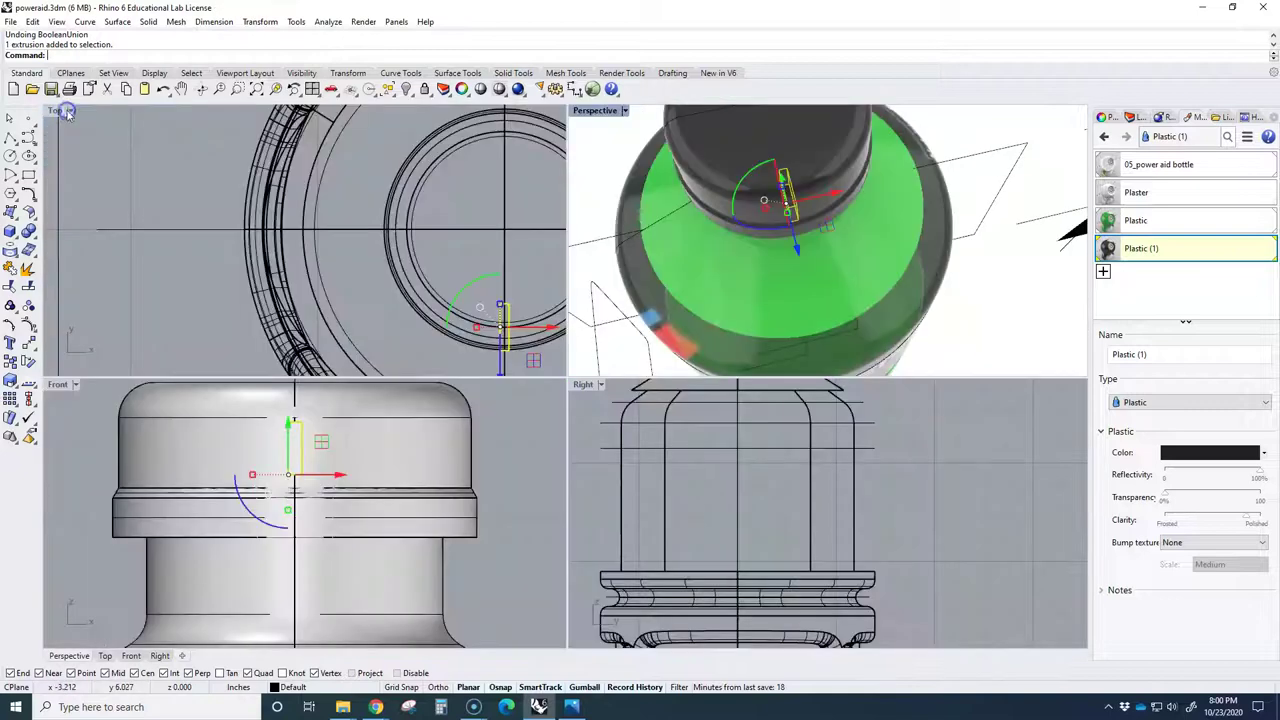
{"action": "double_click", "coordinate": [56, 111]}
{"action": "scroll", "coordinate": [395, 275], "scroll_direction": "down", "scroll_amount": 4}
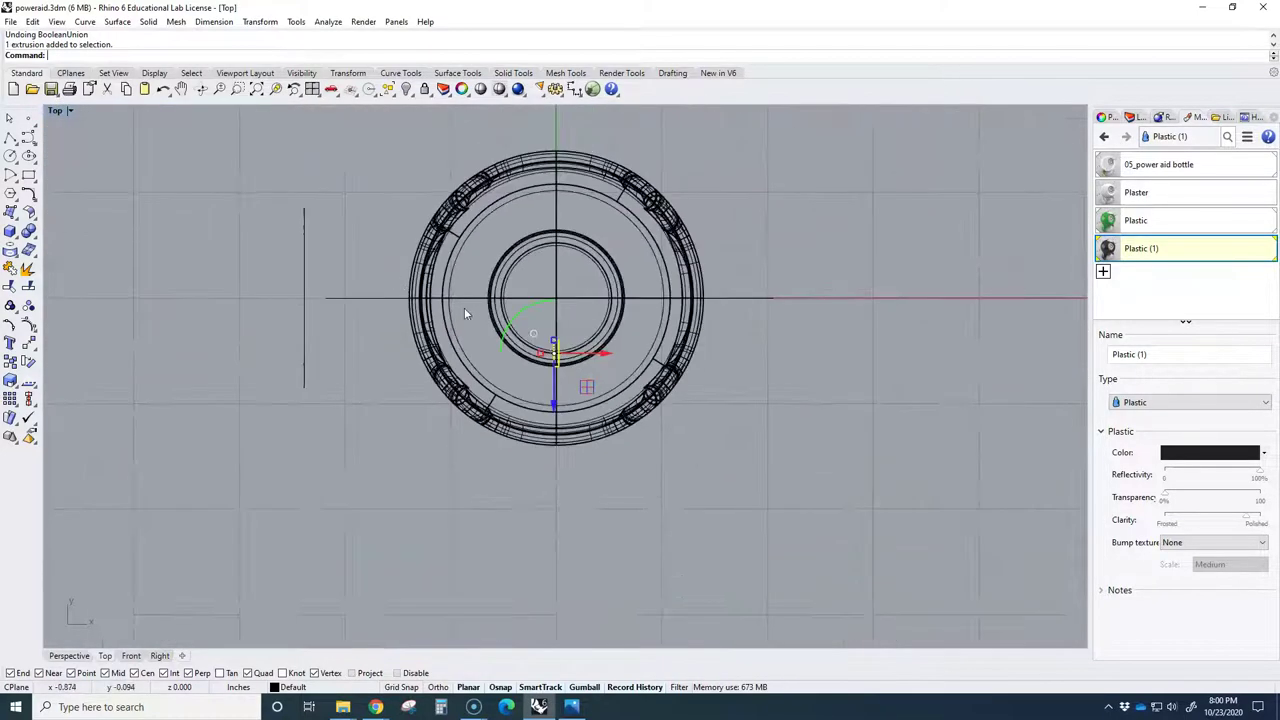
{"action": "type", "text": "arr"}
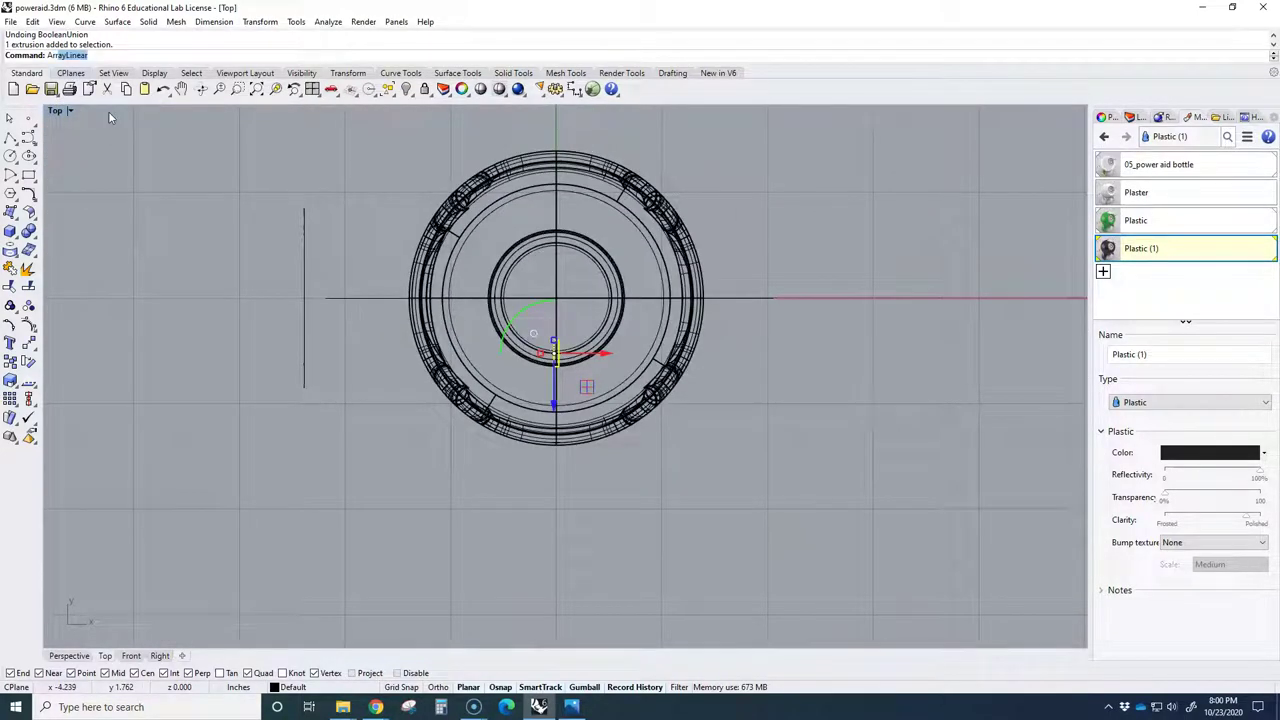
{"action": "left_click", "coordinate": [94, 132]}
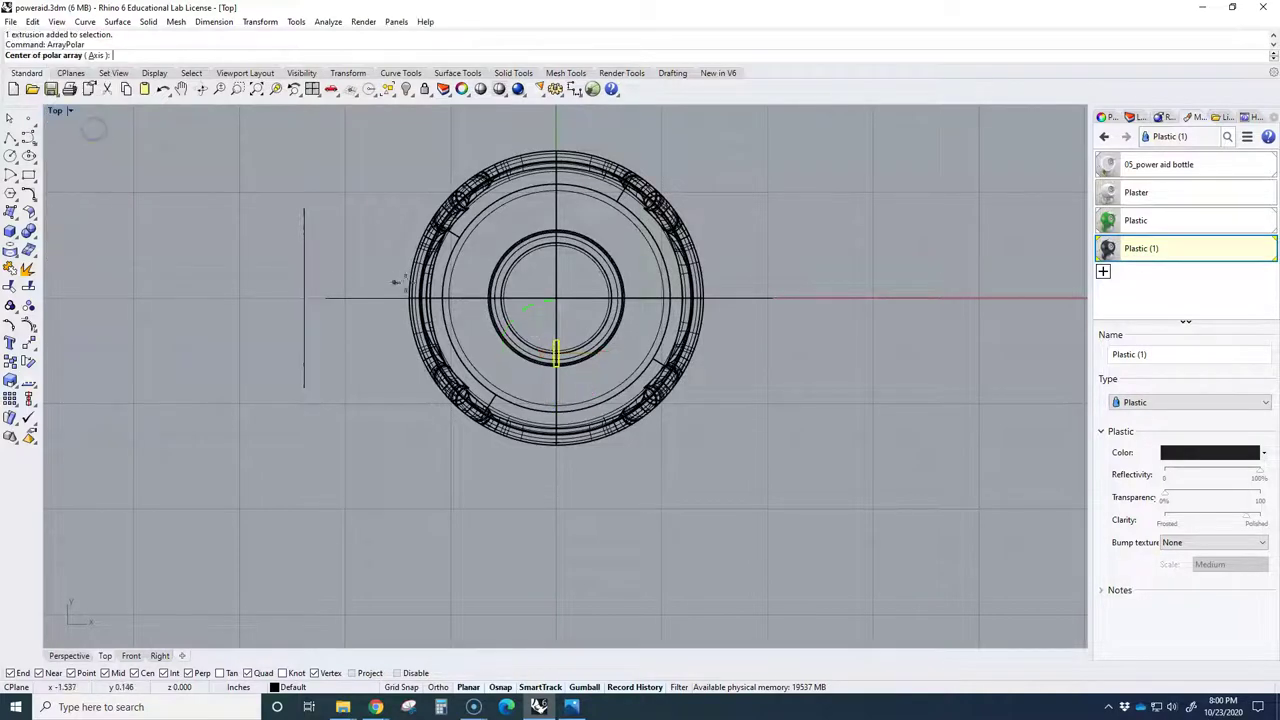
{"action": "scroll", "coordinate": [550, 300], "scroll_direction": "up", "scroll_amount": 3}
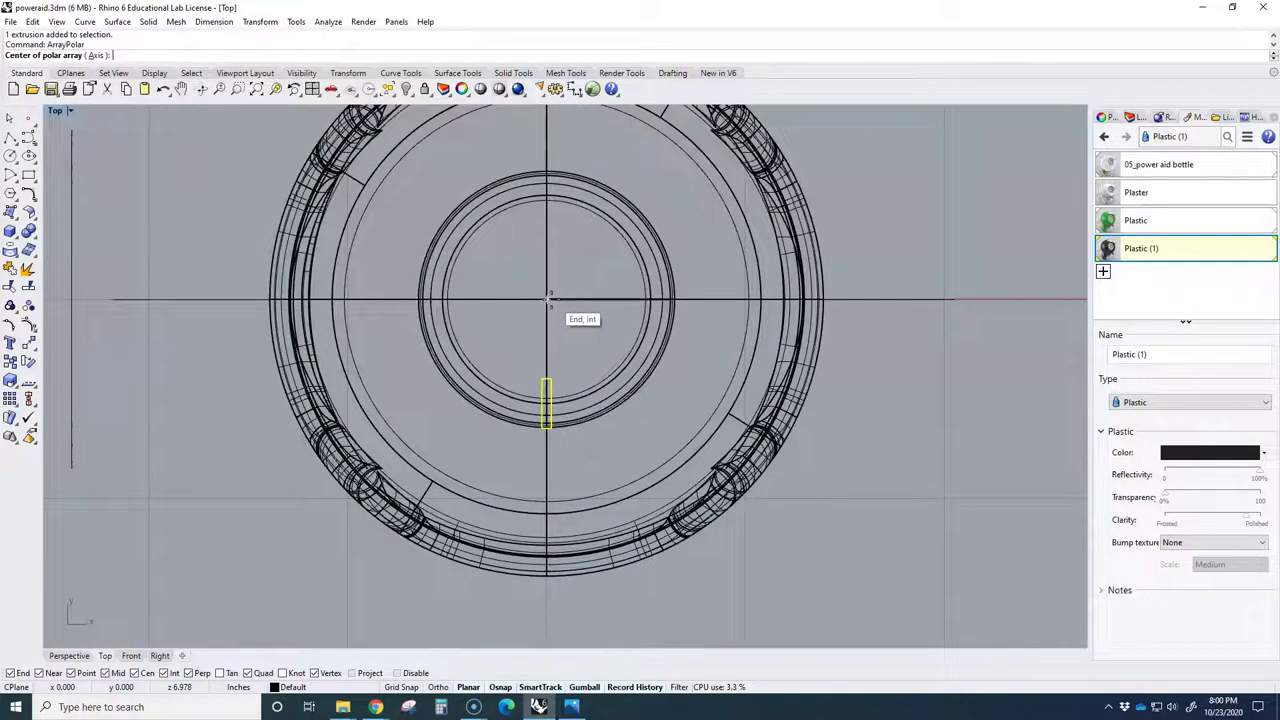
{"action": "left_click", "coordinate": [546, 299]}
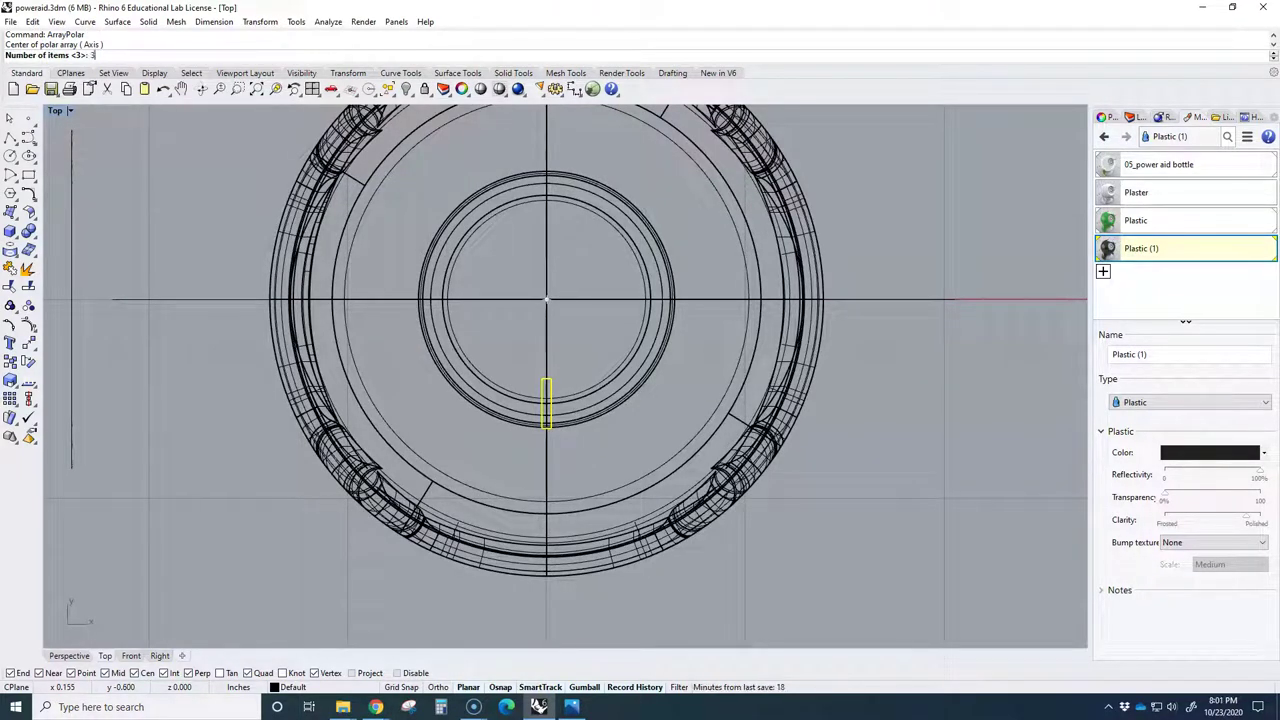
{"action": "key", "text": "Return"}
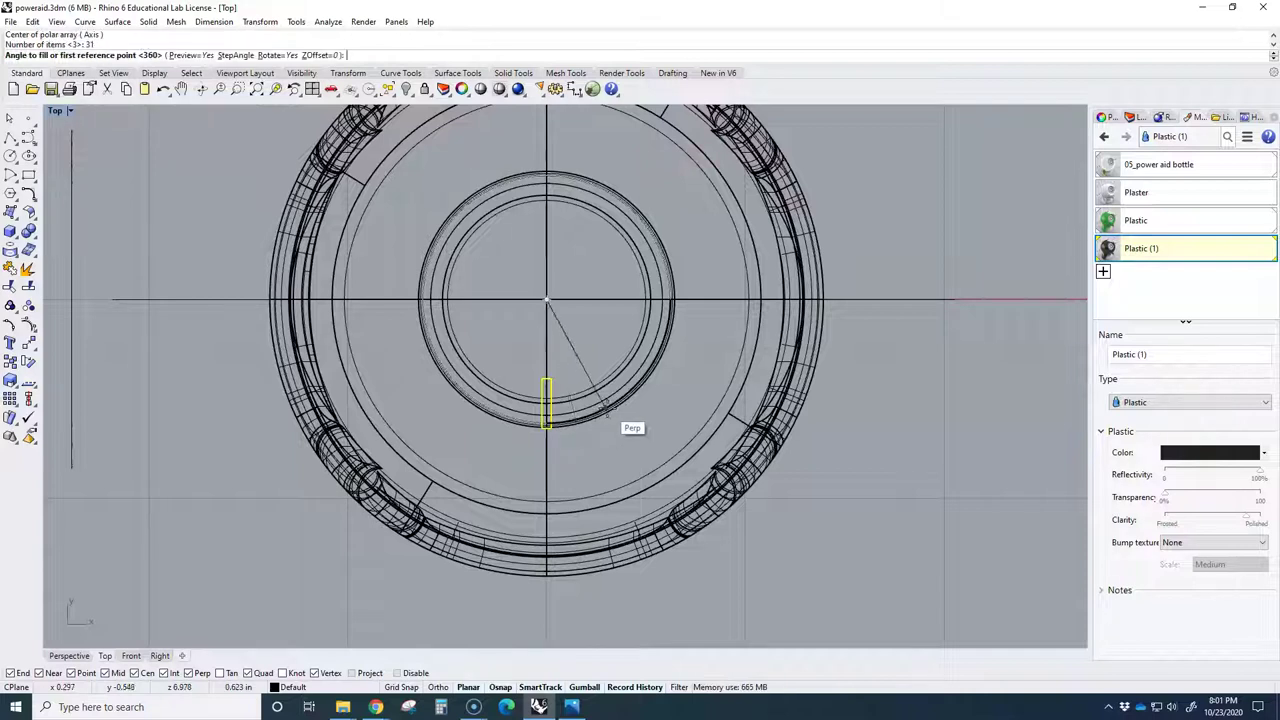
{"action": "key", "text": "Return"}
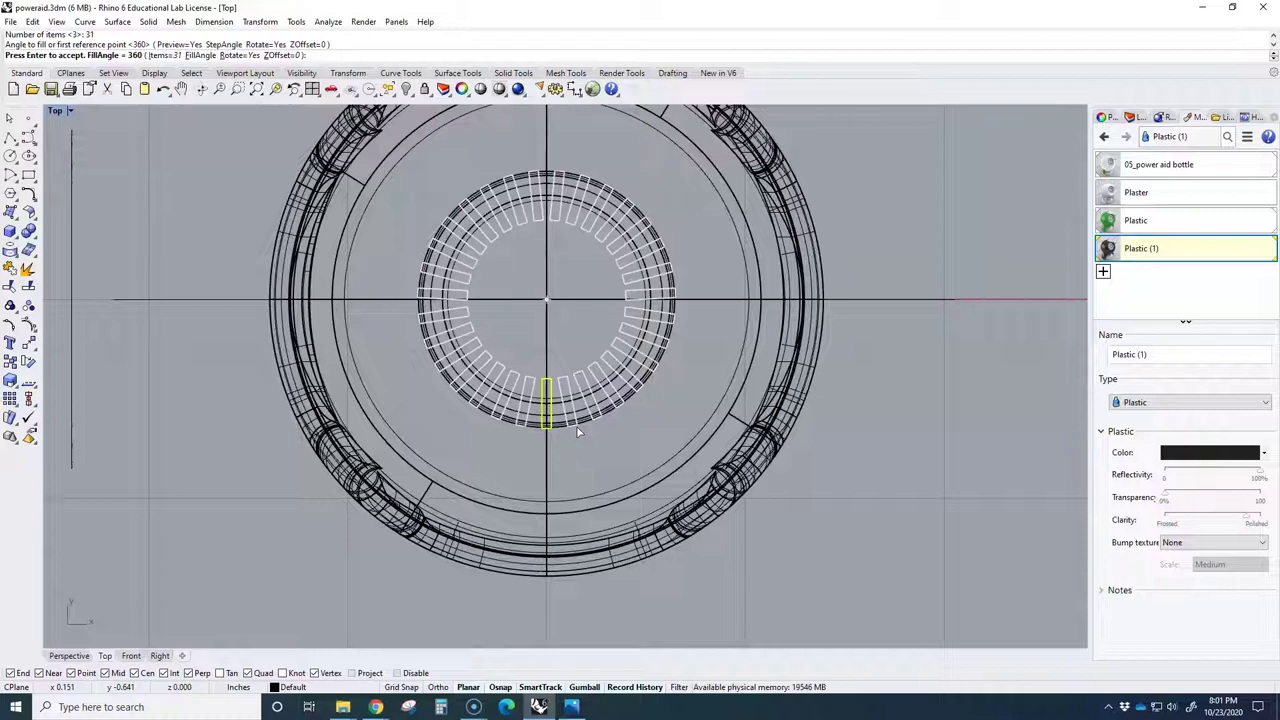
{"action": "key", "text": "Return"}
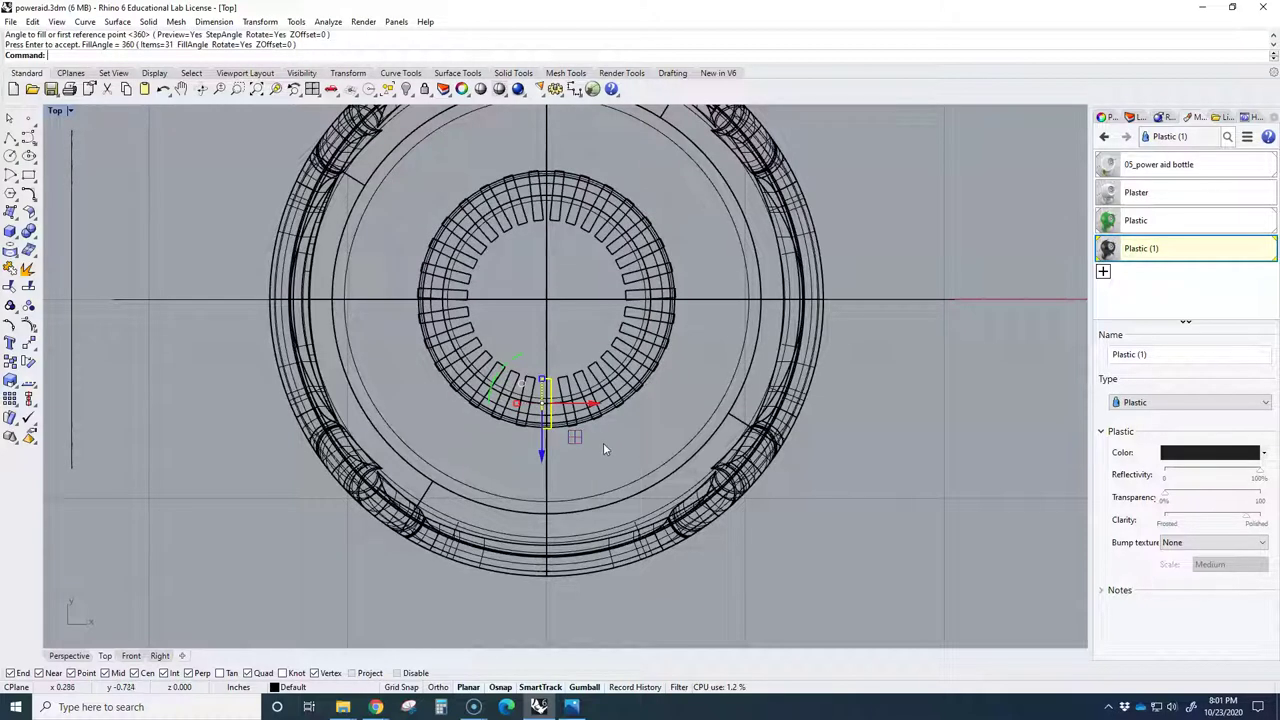
Examine the ring of ribs around the cap up close in the Perspective viewport.
{"action": "left_click", "coordinate": [603, 443]}
{"action": "key", "text": "ctrl+F4"}
{"action": "right_click_drag", "start_coordinate": [598, 270], "coordinate": [563, 291]}
{"action": "scroll", "coordinate": [613, 234], "scroll_direction": "down", "scroll_amount": 5}
{"action": "scroll", "coordinate": [588, 213], "scroll_direction": "up", "scroll_amount": 8}
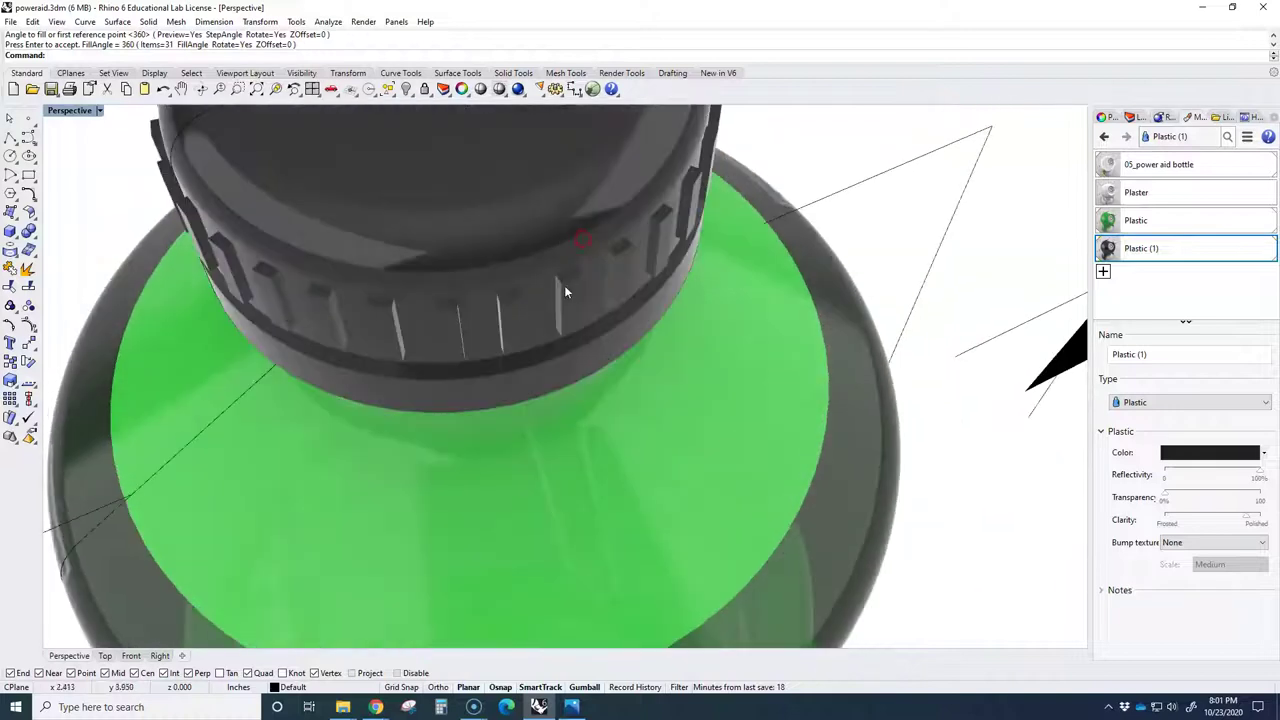
Turn on Record History, select the original rib box on the cap, and undo its polar array.
{"action": "left_click", "coordinate": [563, 291]}
{"action": "key", "text": "Escape"}
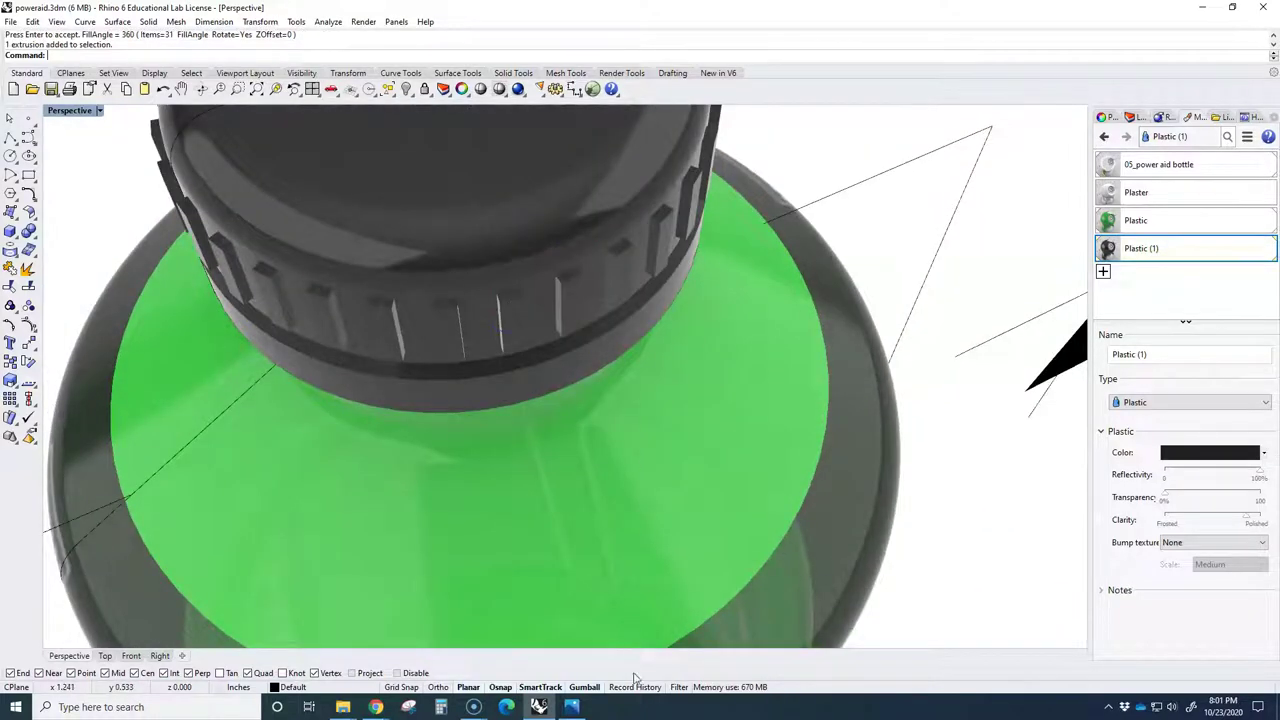
{"action": "left_click", "coordinate": [635, 687]}
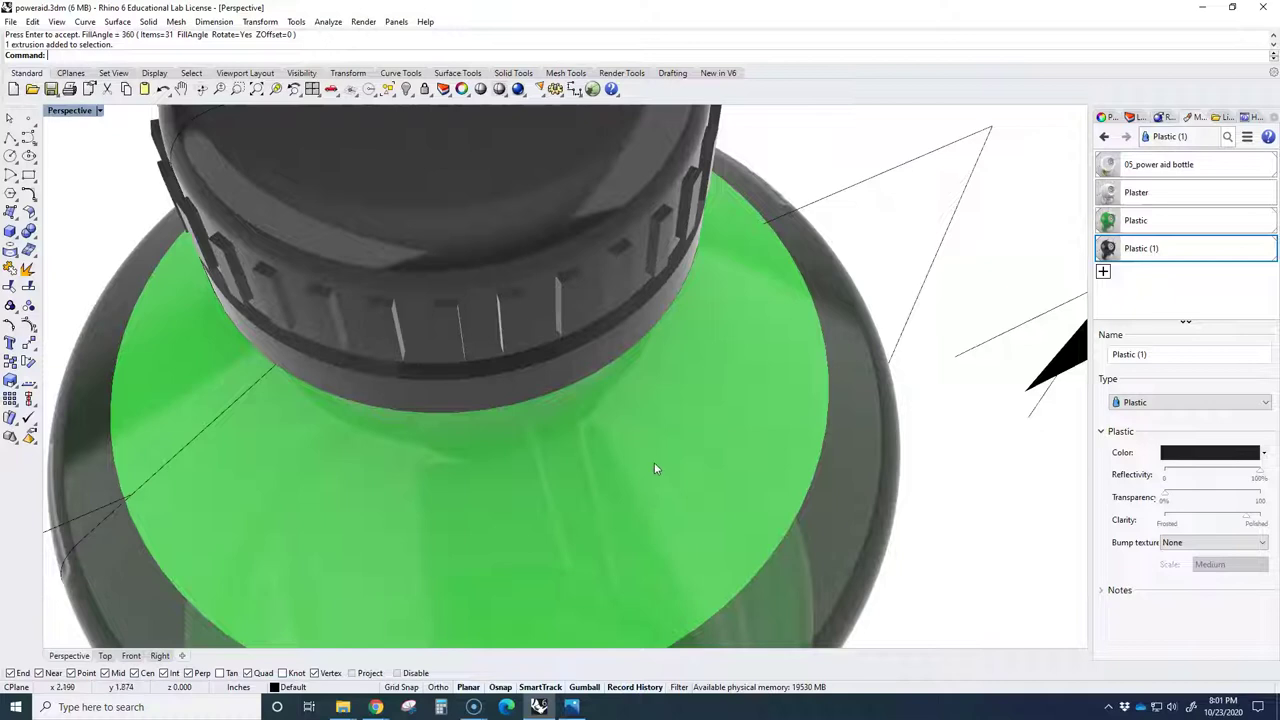
{"action": "left_click", "coordinate": [568, 305]}
{"action": "left_click", "coordinate": [554, 337]}
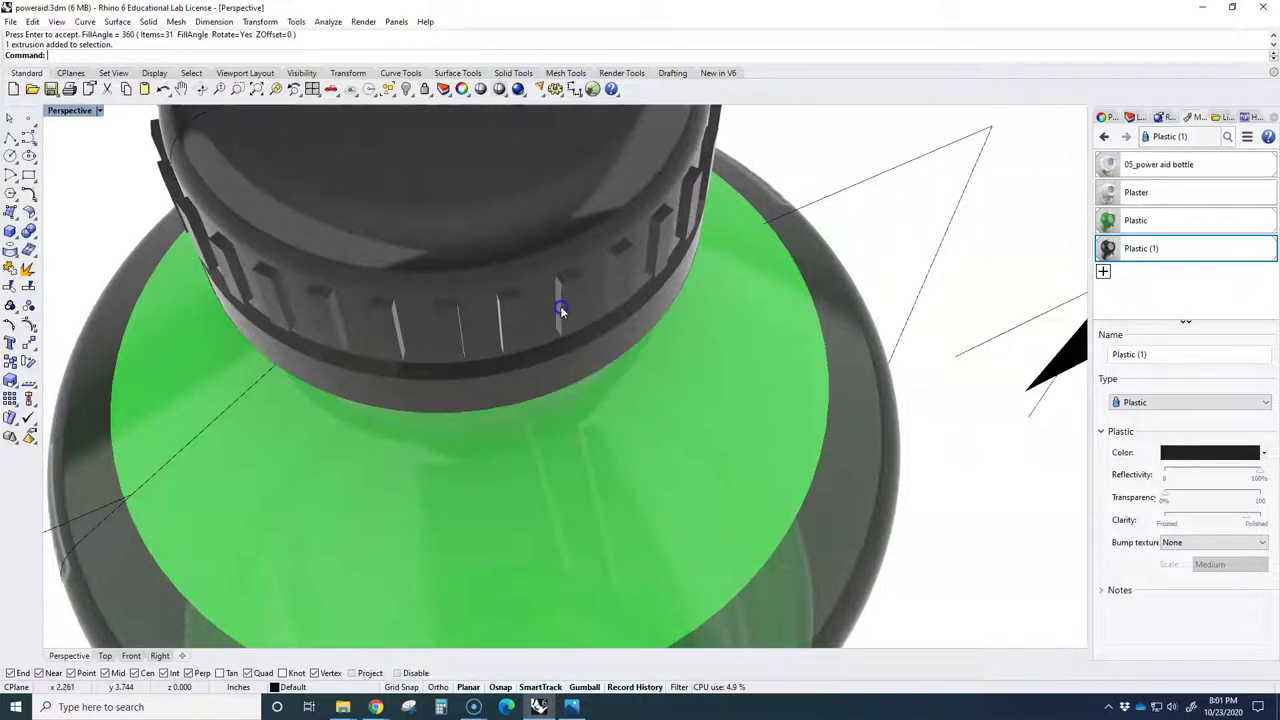
{"action": "left_click", "coordinate": [562, 308]}
{"action": "right_click_drag", "start_coordinate": [565, 338], "coordinate": [592, 220]}
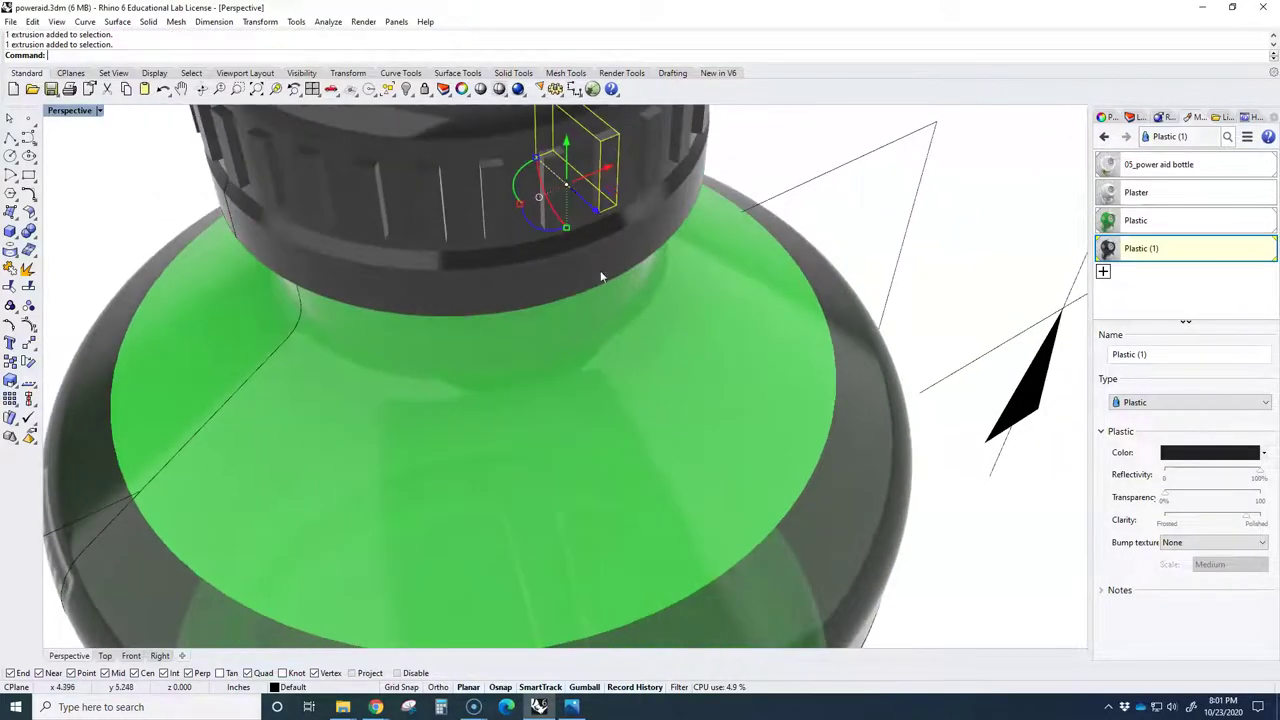
{"action": "scroll", "coordinate": [606, 334], "scroll_direction": "down", "scroll_amount": 3}
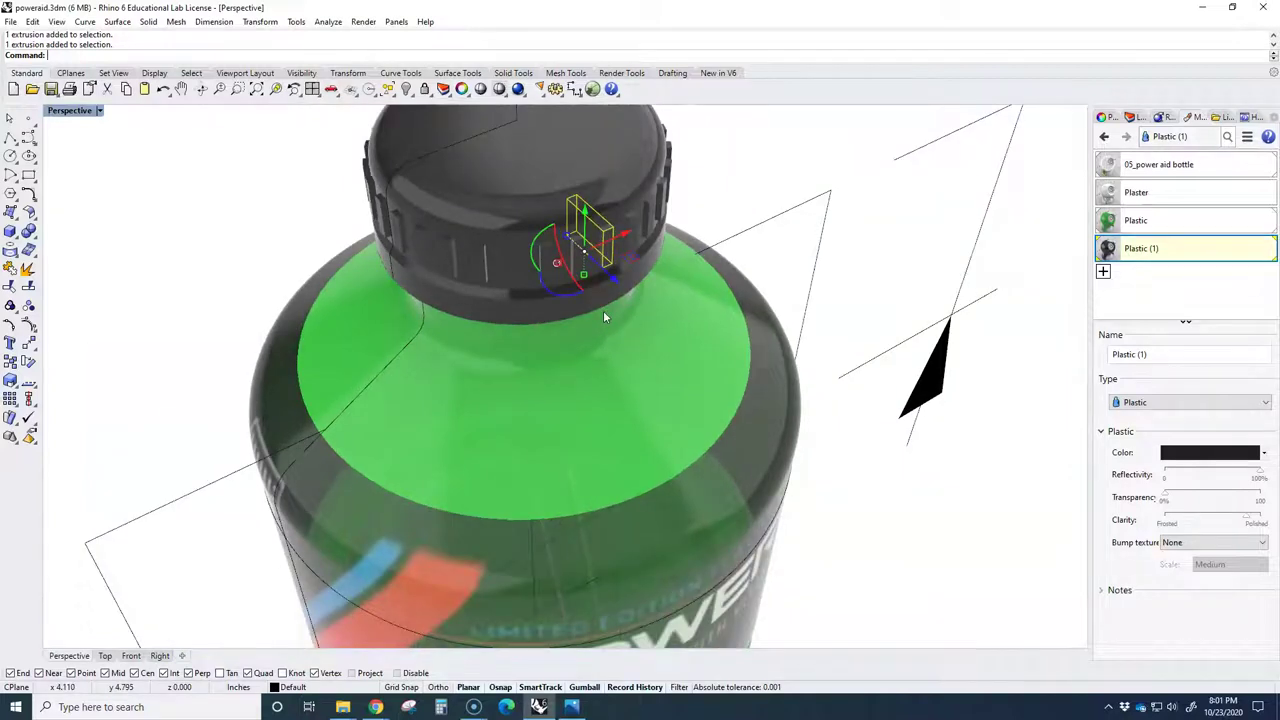
{"action": "key", "text": "ctrl+z"}
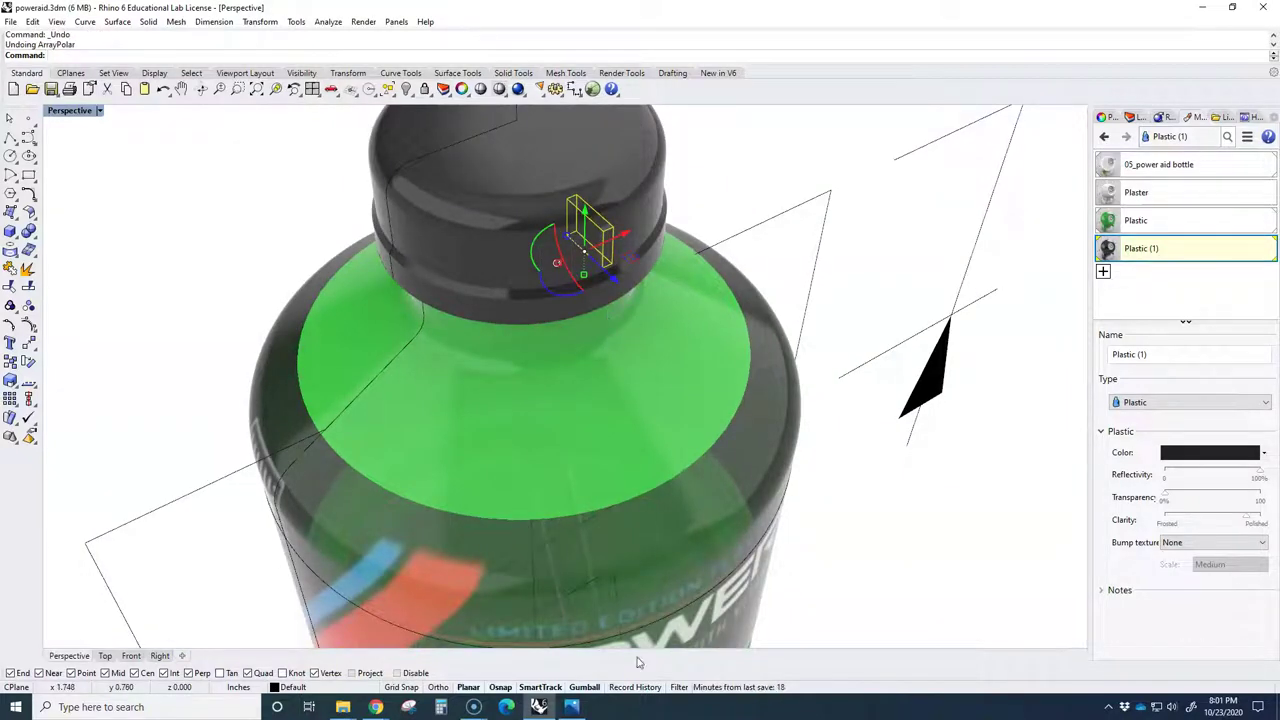
{"action": "left_click", "coordinate": [632, 688]}
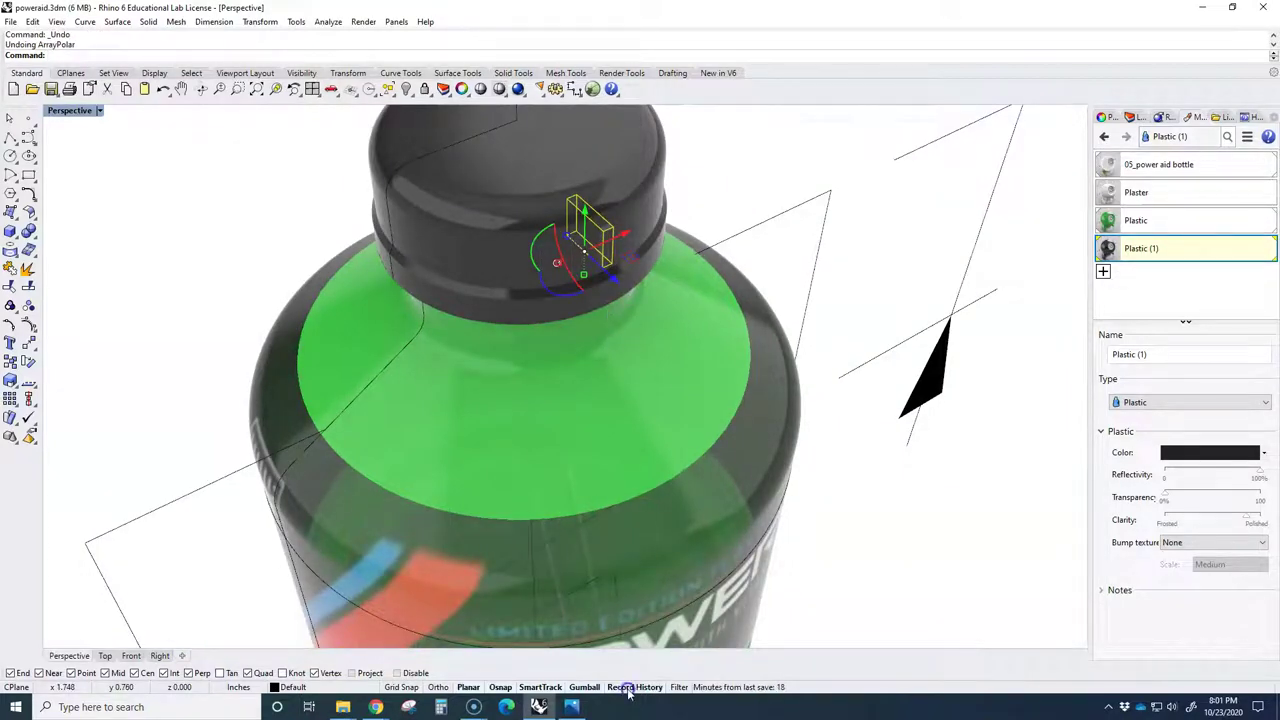
In the Top viewport, repeat the polar array of the rib box around the bottle's centre with 31 items over 360 degrees, recording history.
{"action": "double_click", "coordinate": [64, 112]}
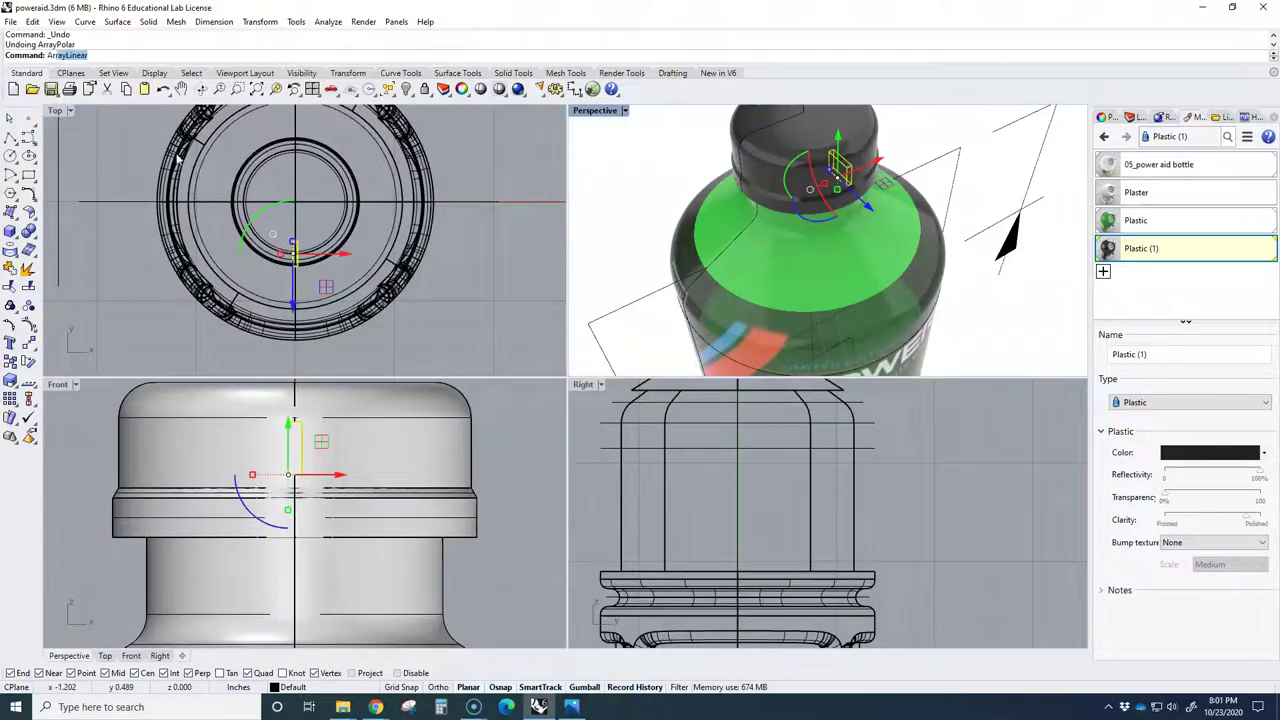
{"action": "left_click", "coordinate": [85, 127]}
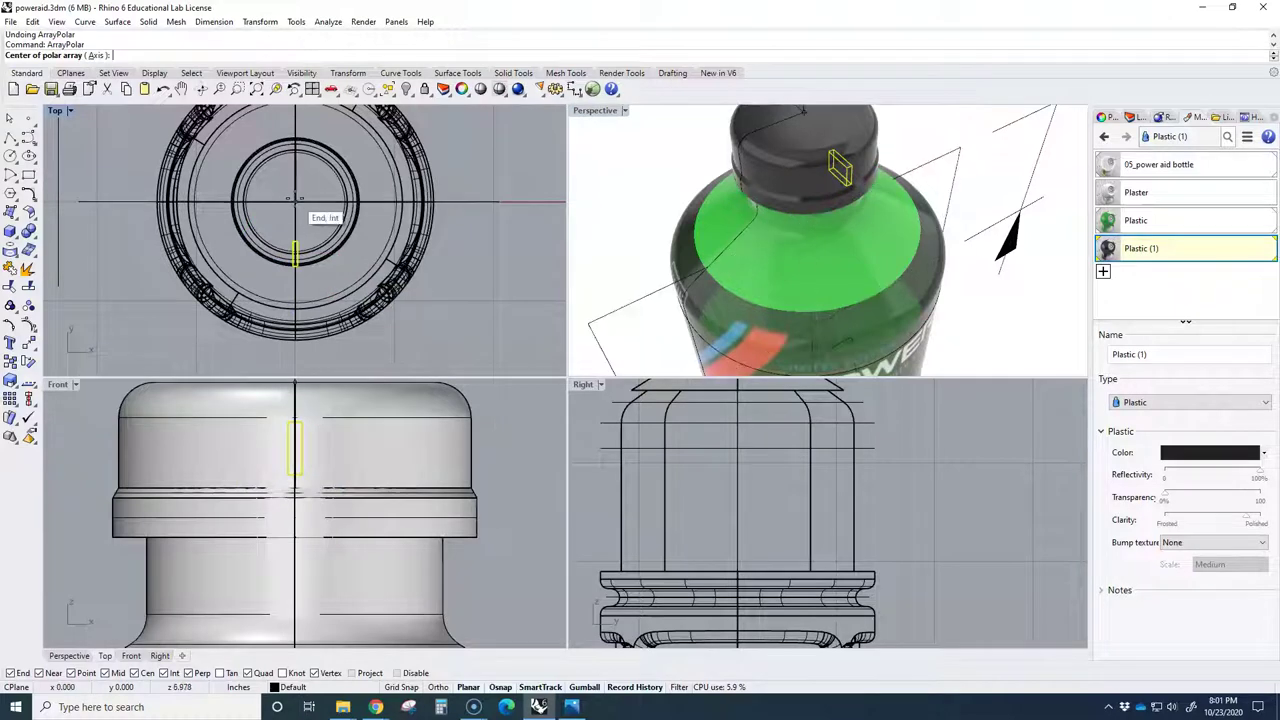
{"action": "left_click", "coordinate": [295, 200]}
{"action": "key", "text": "Return"}
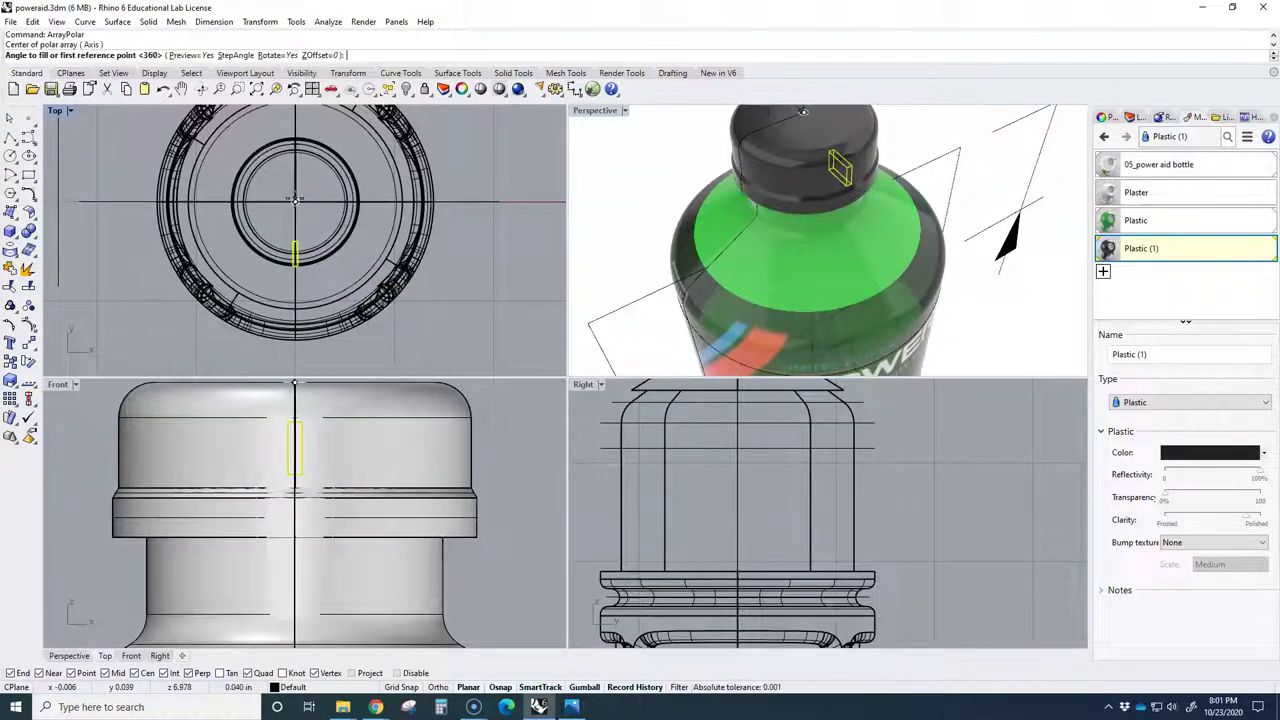
{"action": "key", "text": "Return"}
{"action": "key", "text": "Return"}
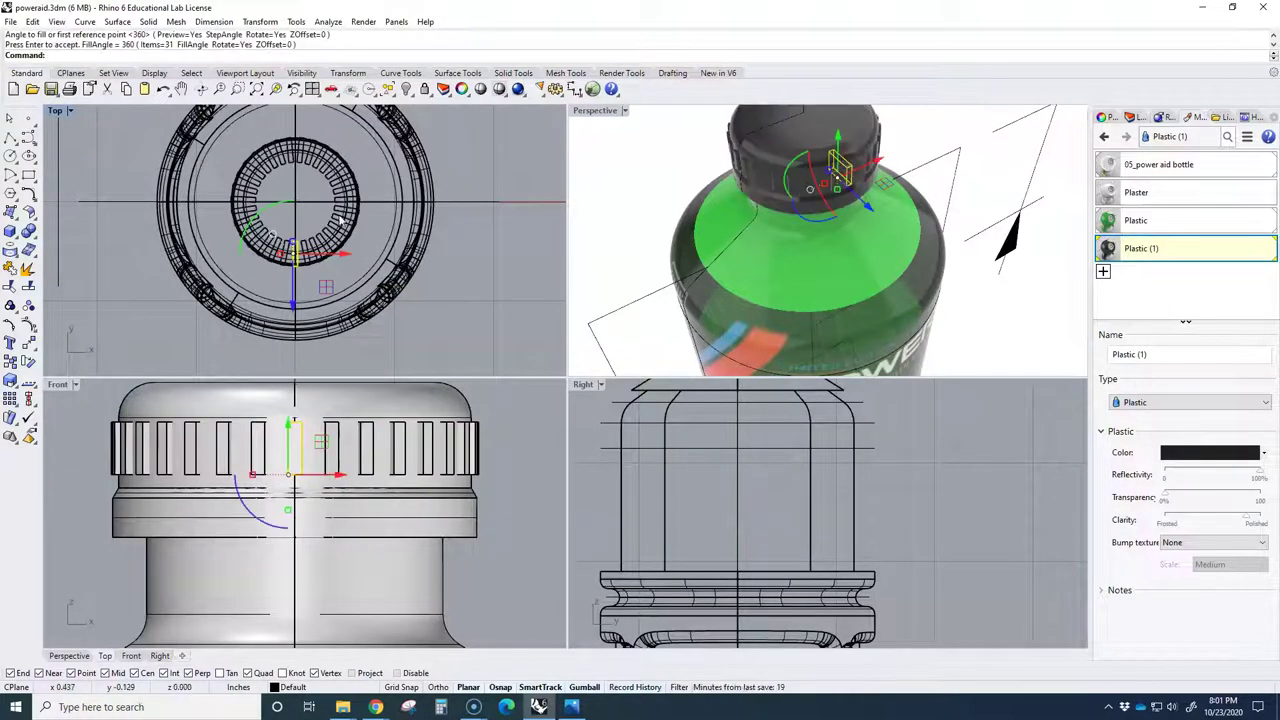
{"action": "key", "text": "Escape"}
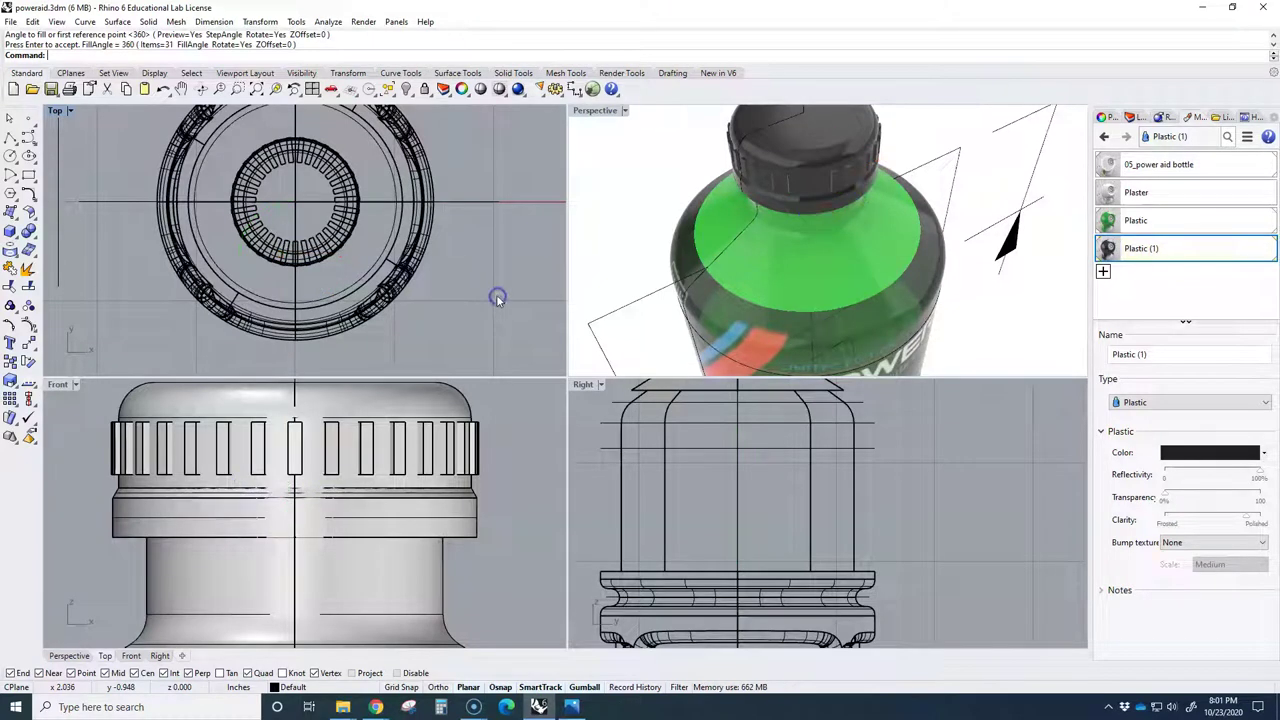
Move the source rib box slightly outward from the cap in the Top viewport to update its history-linked copies.
{"action": "scroll", "coordinate": [252, 222], "scroll_direction": "up", "scroll_amount": 3}
{"action": "left_click", "coordinate": [357, 276]}
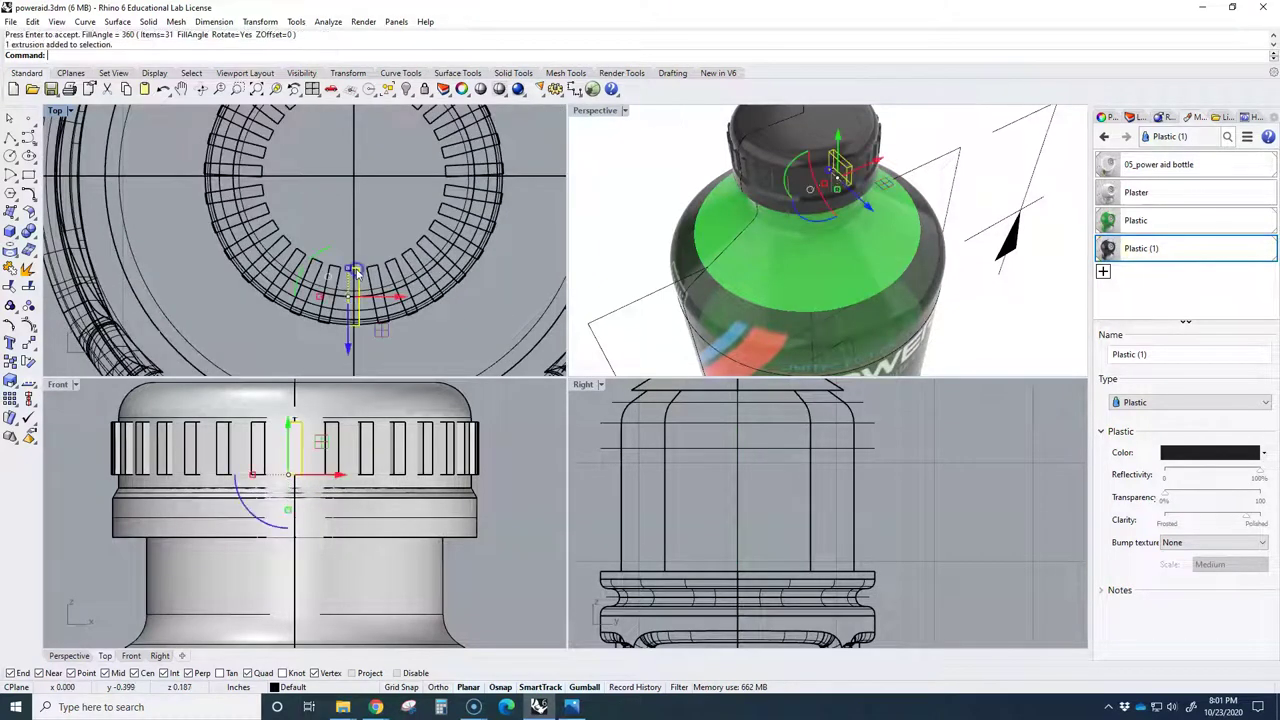
{"action": "scroll", "coordinate": [352, 300], "scroll_direction": "down", "scroll_amount": 2}
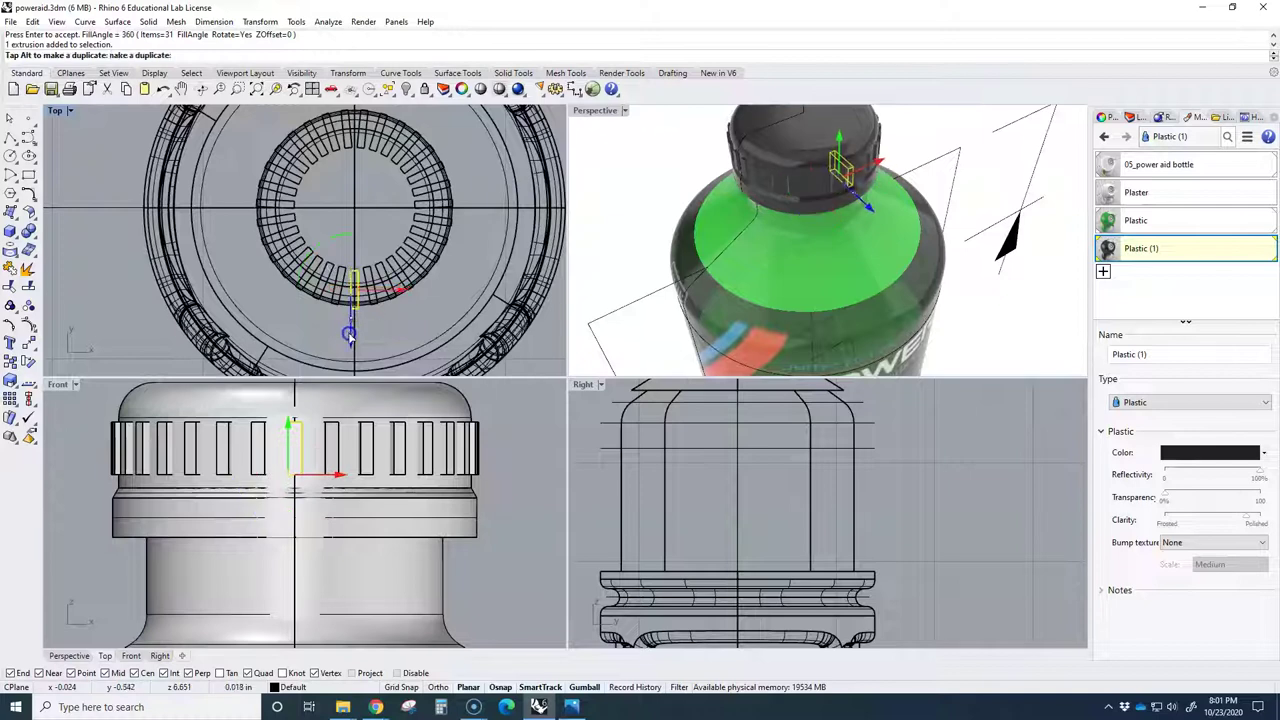
{"action": "mouse_move", "coordinate": [352, 322]}
{"action": "left_mouse_down"}
{"action": "mouse_move", "coordinate": [352, 342]}
{"action": "mouse_move", "coordinate": [352, 322]}
{"action": "left_mouse_up"}
{"action": "scroll", "coordinate": [352, 322], "scroll_direction": "up", "scroll_amount": 3}
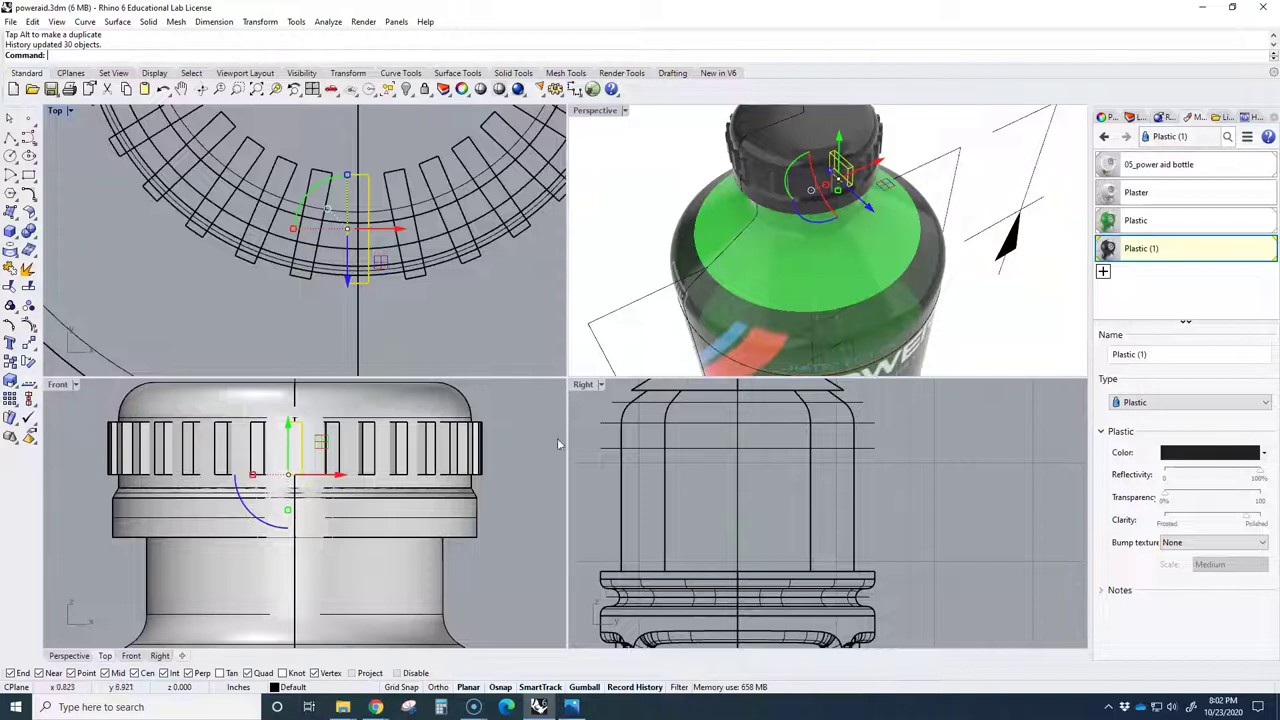
Boolean-union the source rib box with the cap polysurface and accept the history break.
{"action": "left_click", "coordinate": [407, 310]}
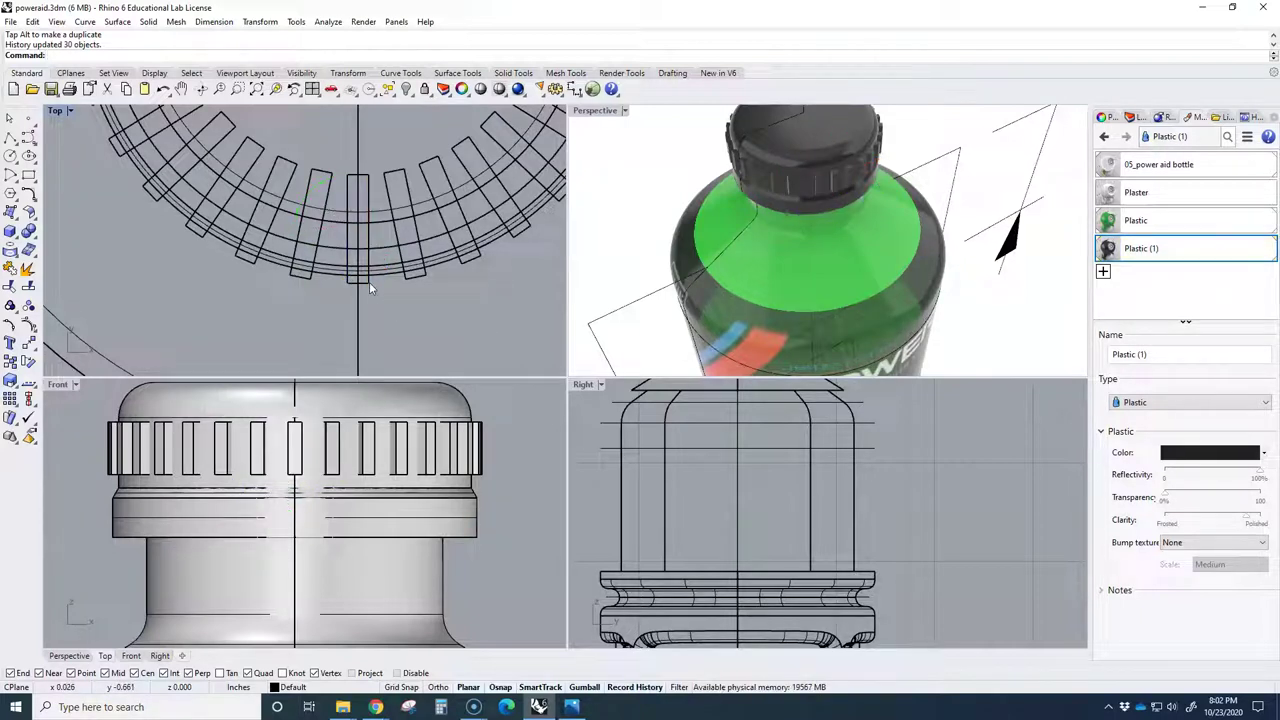
{"action": "left_click", "coordinate": [28, 231]}
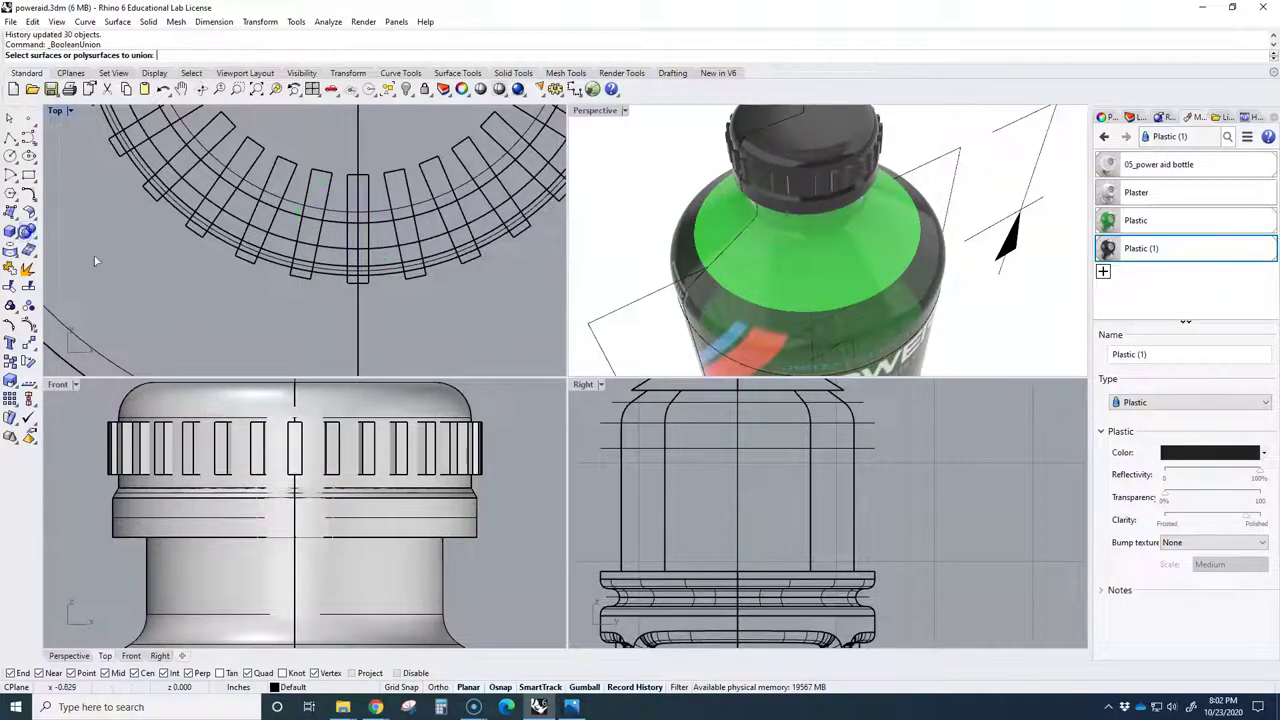
{"action": "left_click", "coordinate": [354, 276]}
{"action": "left_click", "coordinate": [383, 249]}
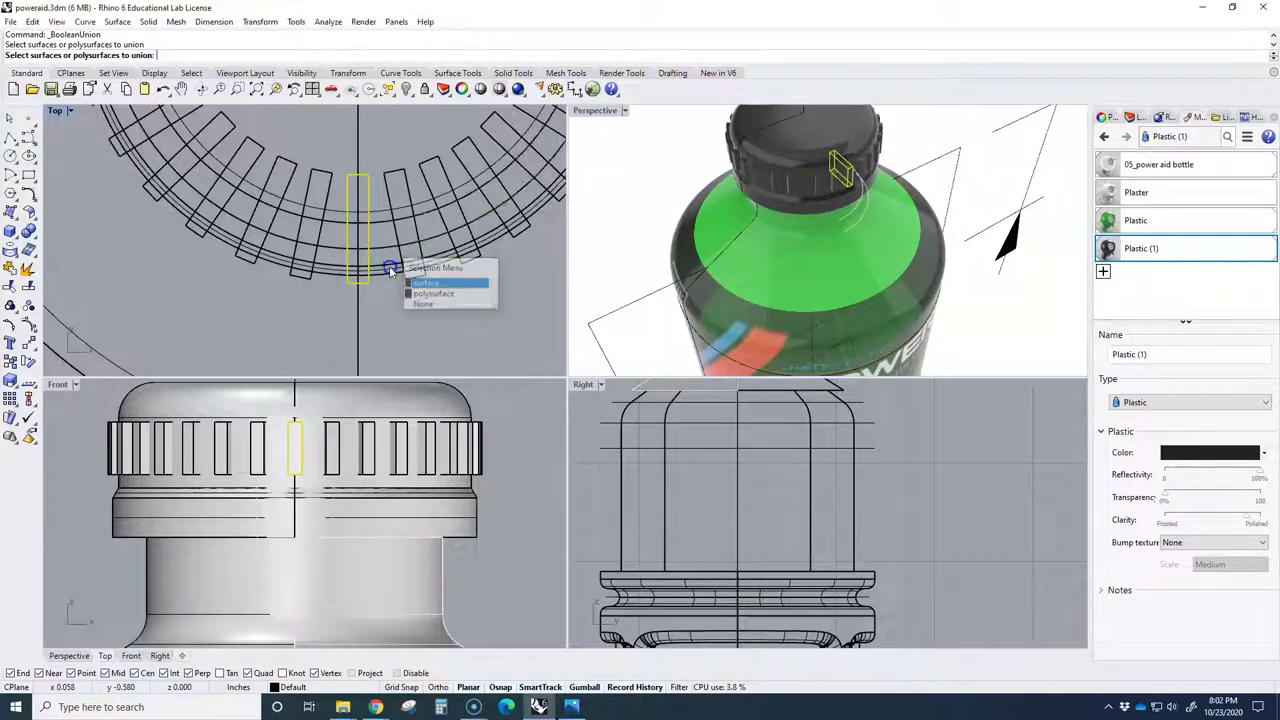
{"action": "left_click", "coordinate": [433, 293]}
{"action": "right_click", "coordinate": [392, 272]}
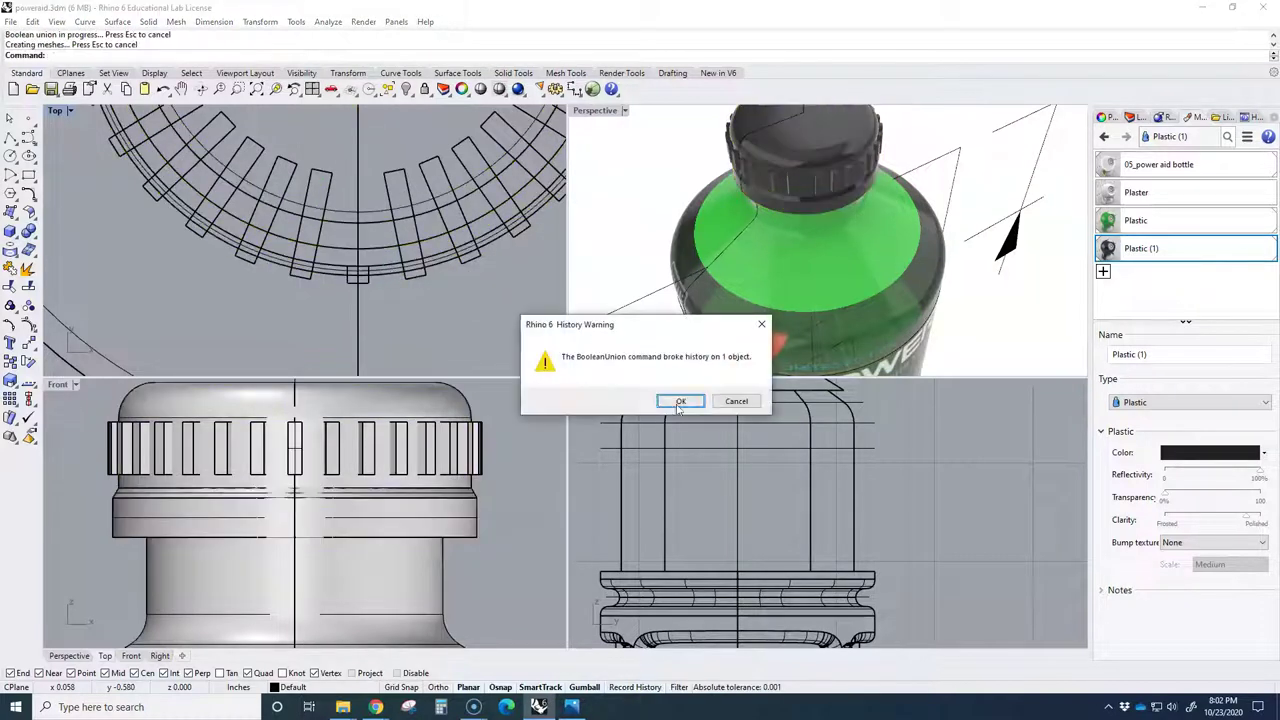
{"action": "left_click", "coordinate": [681, 400]}
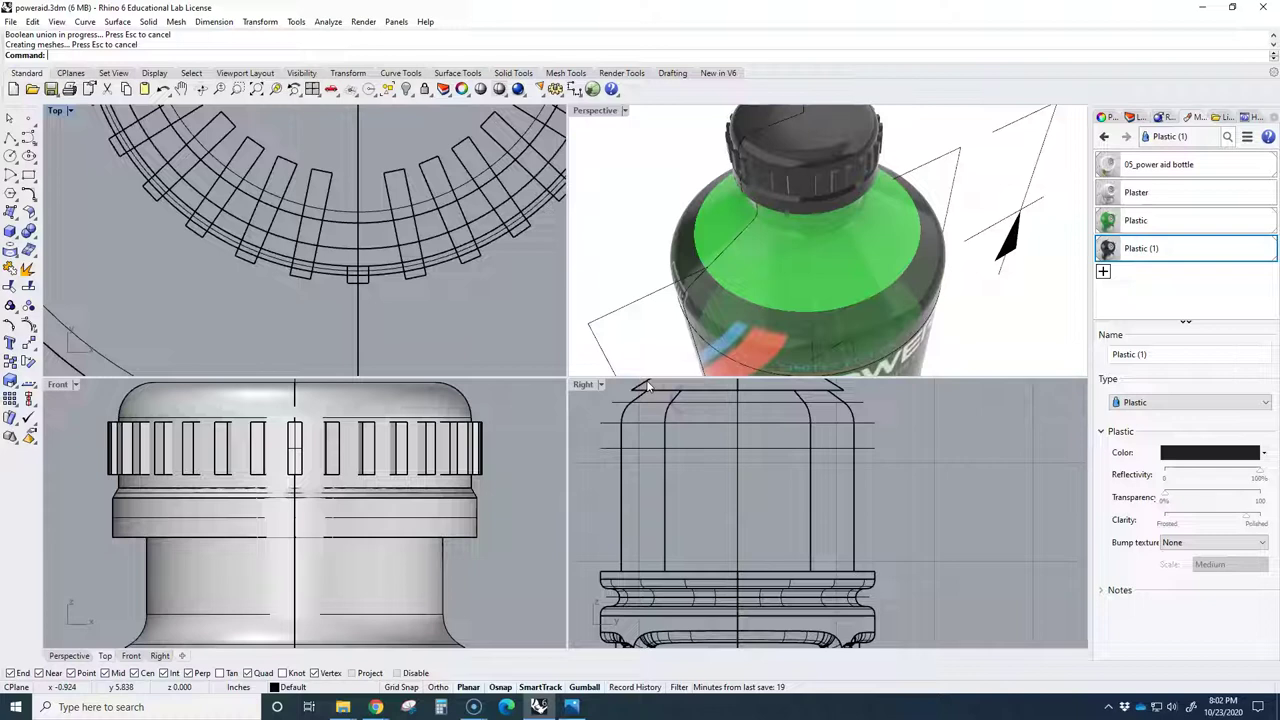
Undo the Boolean union, the rib's outward move and the polar array, leaving the single rib box deselected.
{"action": "scroll", "coordinate": [390, 280], "scroll_direction": "down", "scroll_amount": 3}
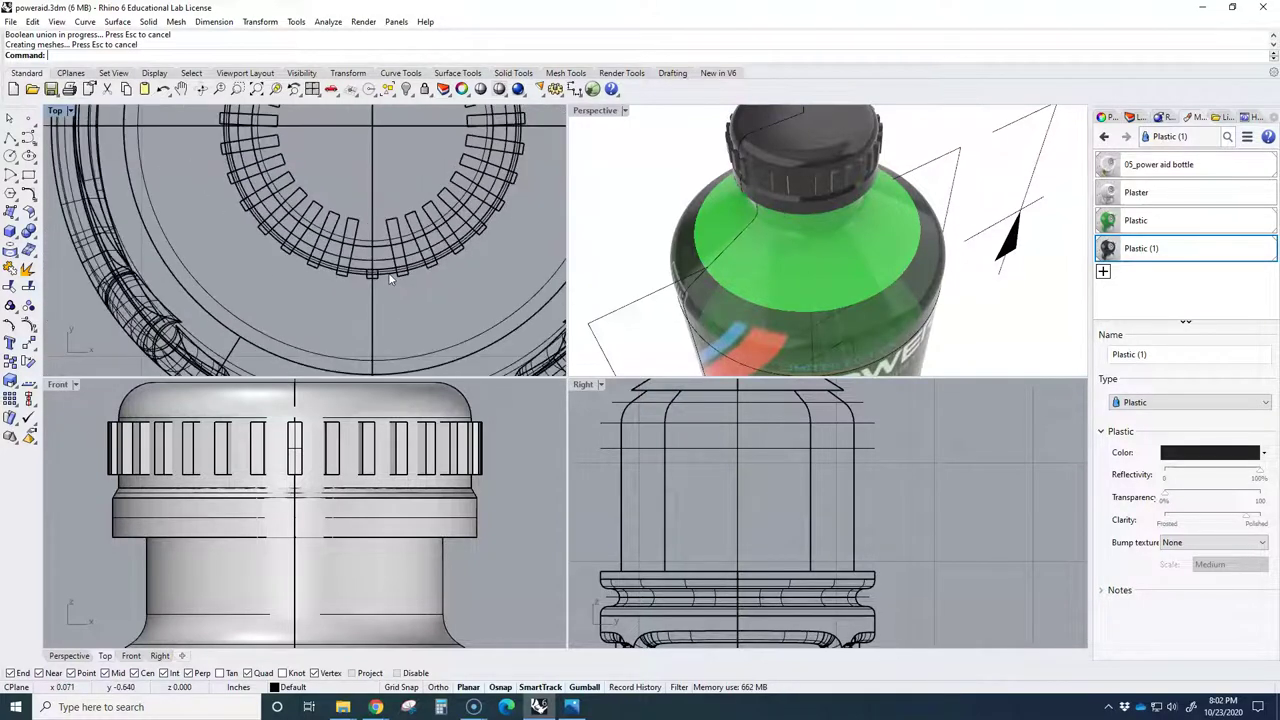
{"action": "key", "text": "ctrl+z"}
{"action": "key", "text": "ctrl+z"}
{"action": "key", "text": "ctrl+z"}
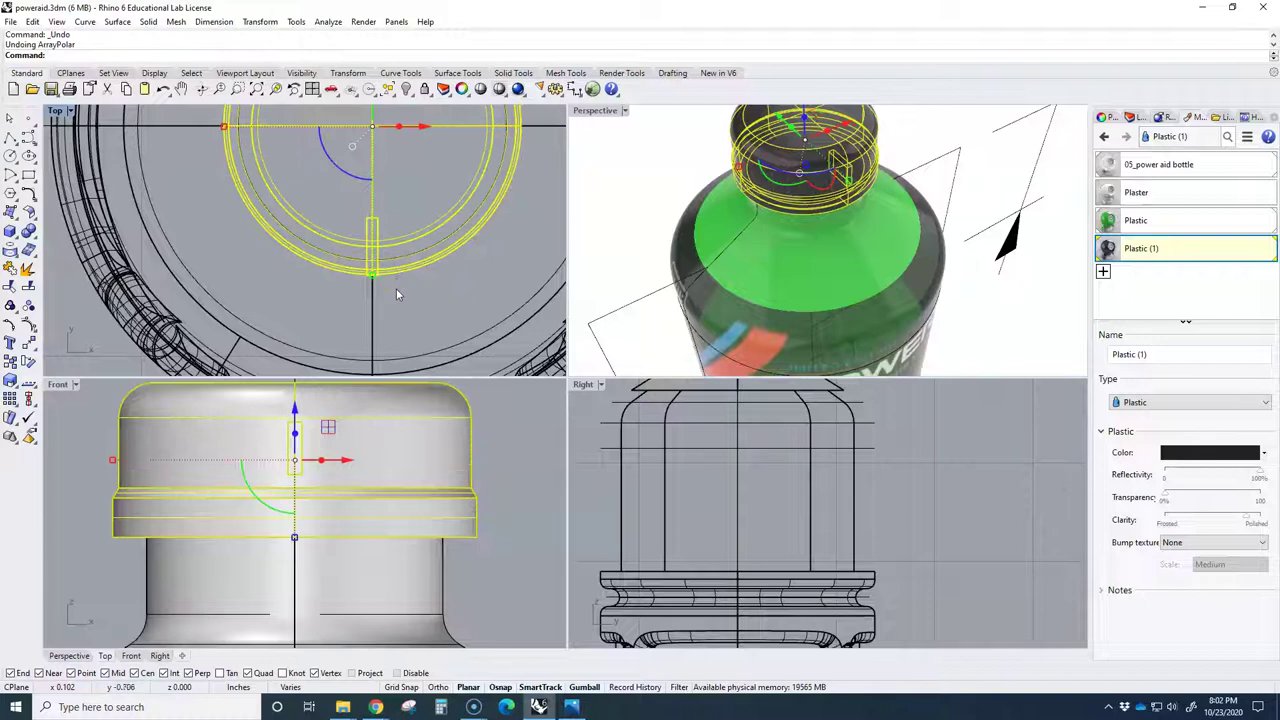
{"action": "key", "text": "ctrl+z"}
Boolean-union the single rib box with the cap.
{"action": "scroll", "coordinate": [395, 286], "scroll_direction": "up", "scroll_amount": 1}
{"action": "scroll", "coordinate": [393, 290], "scroll_direction": "up", "scroll_amount": 3}
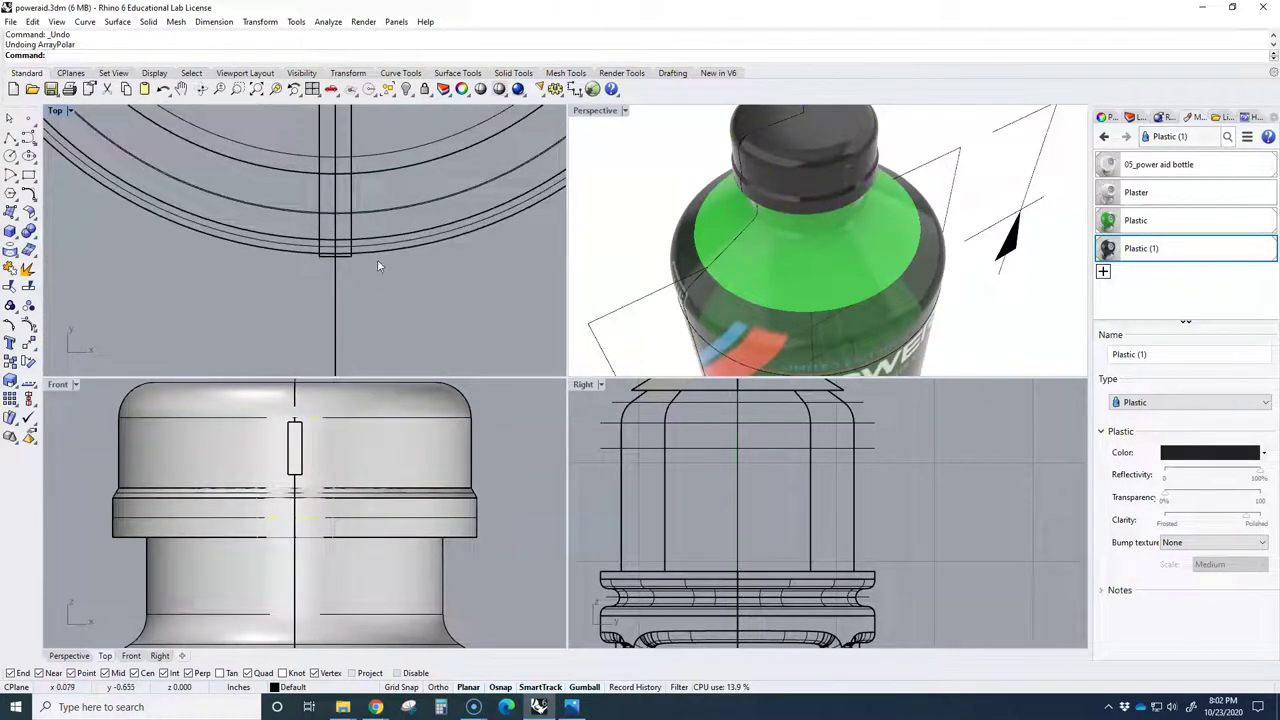
{"action": "left_click", "coordinate": [30, 238]}
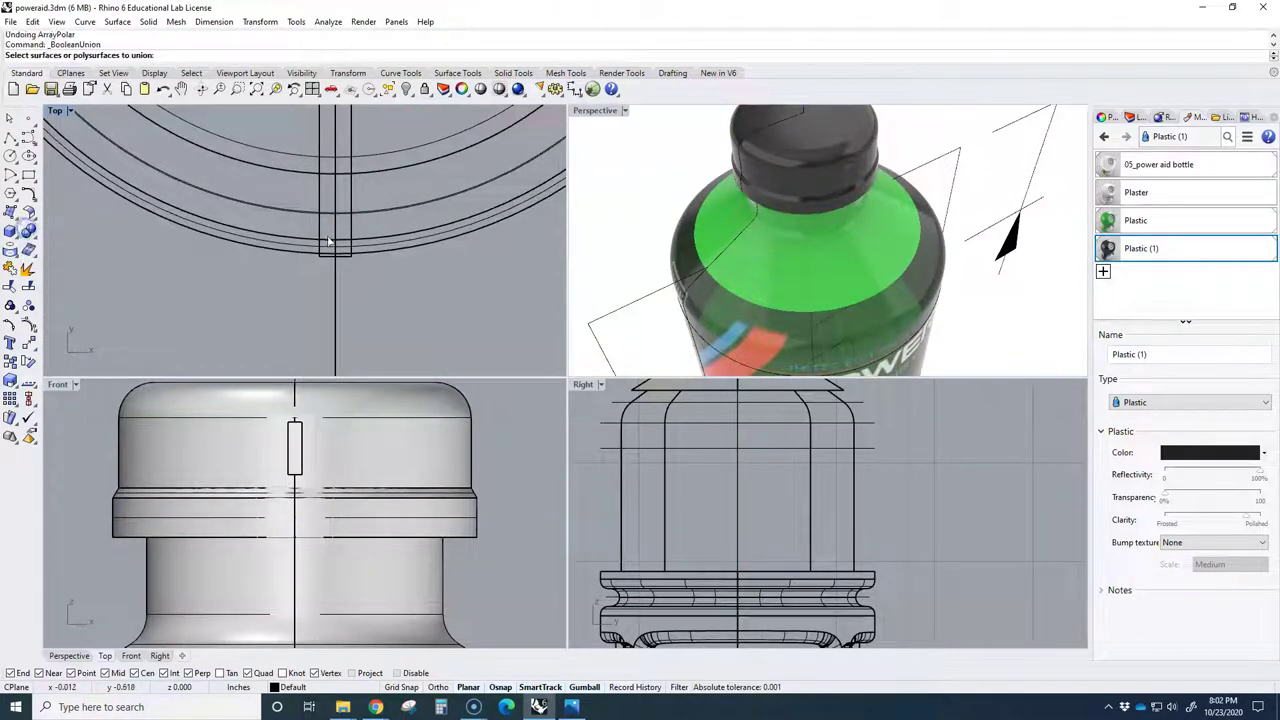
{"action": "left_click", "coordinate": [318, 230]}
{"action": "left_click", "coordinate": [390, 246]}
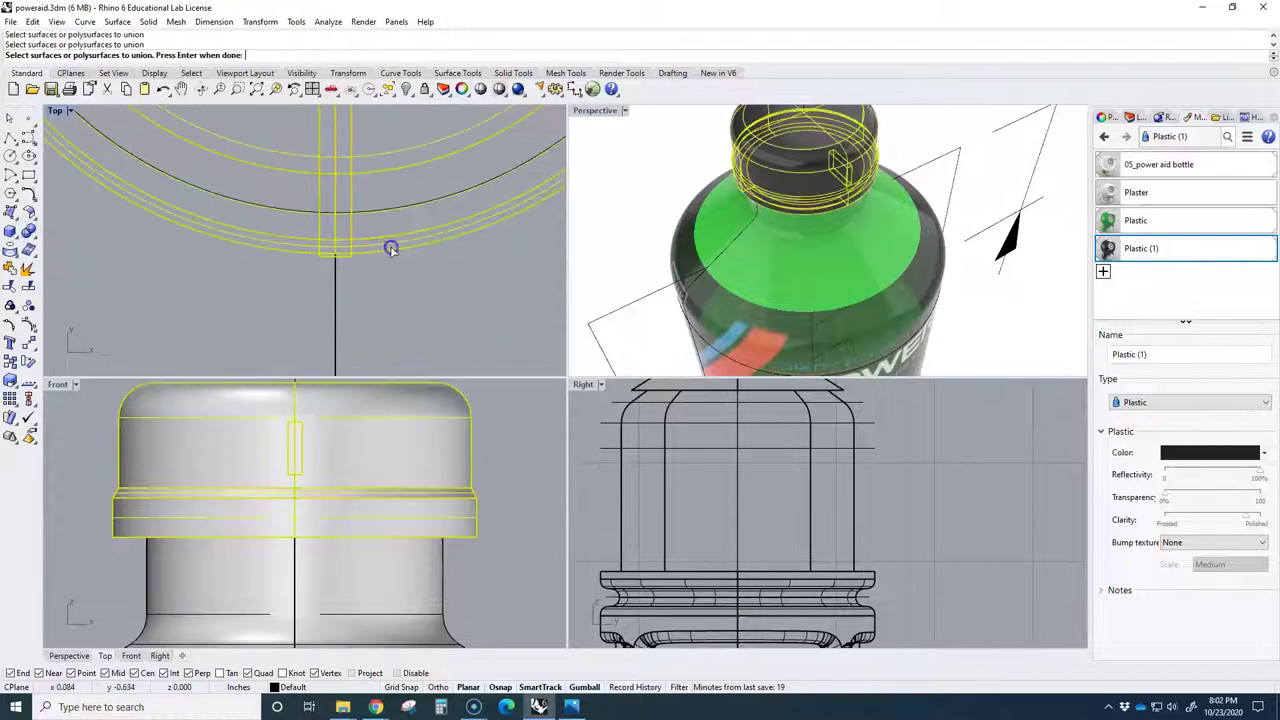
{"action": "key", "text": "Return"}
{"action": "left_click", "coordinate": [680, 401]}
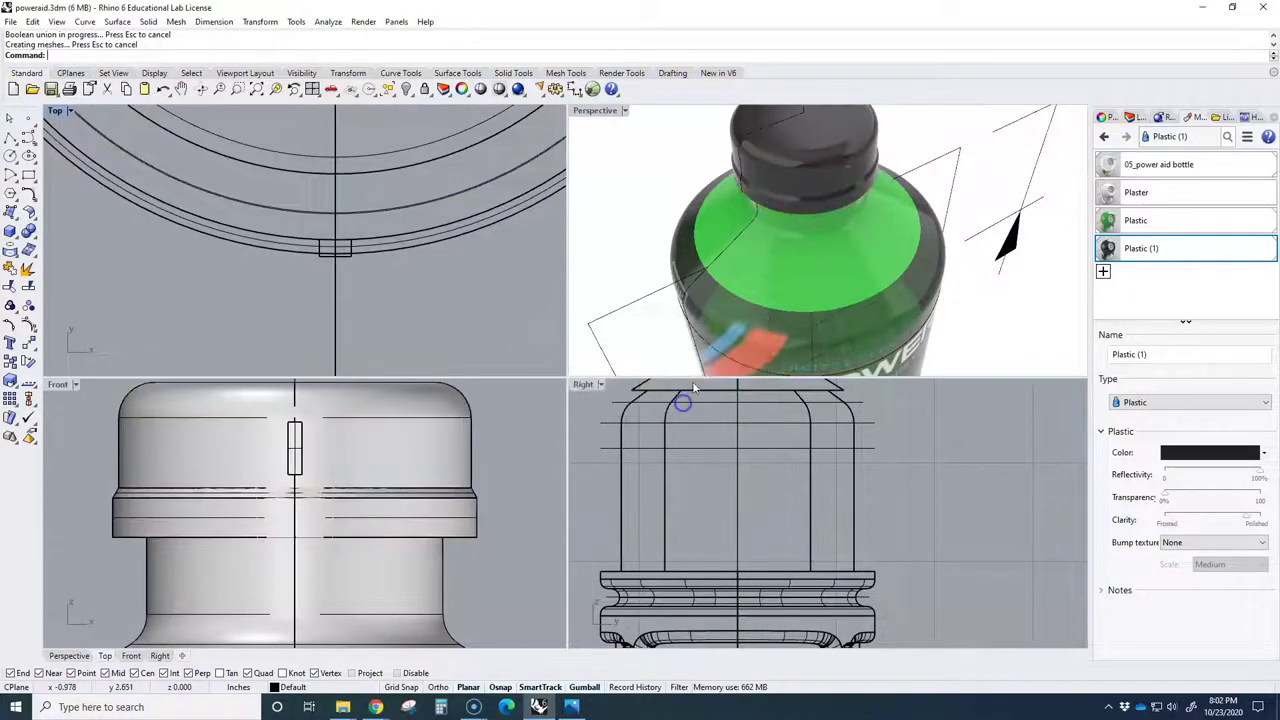
Examine the single unioned rib on the cap up close in the maximized Perspective viewport.
{"action": "scroll", "coordinate": [837, 186], "scroll_direction": "up", "scroll_amount": 6}
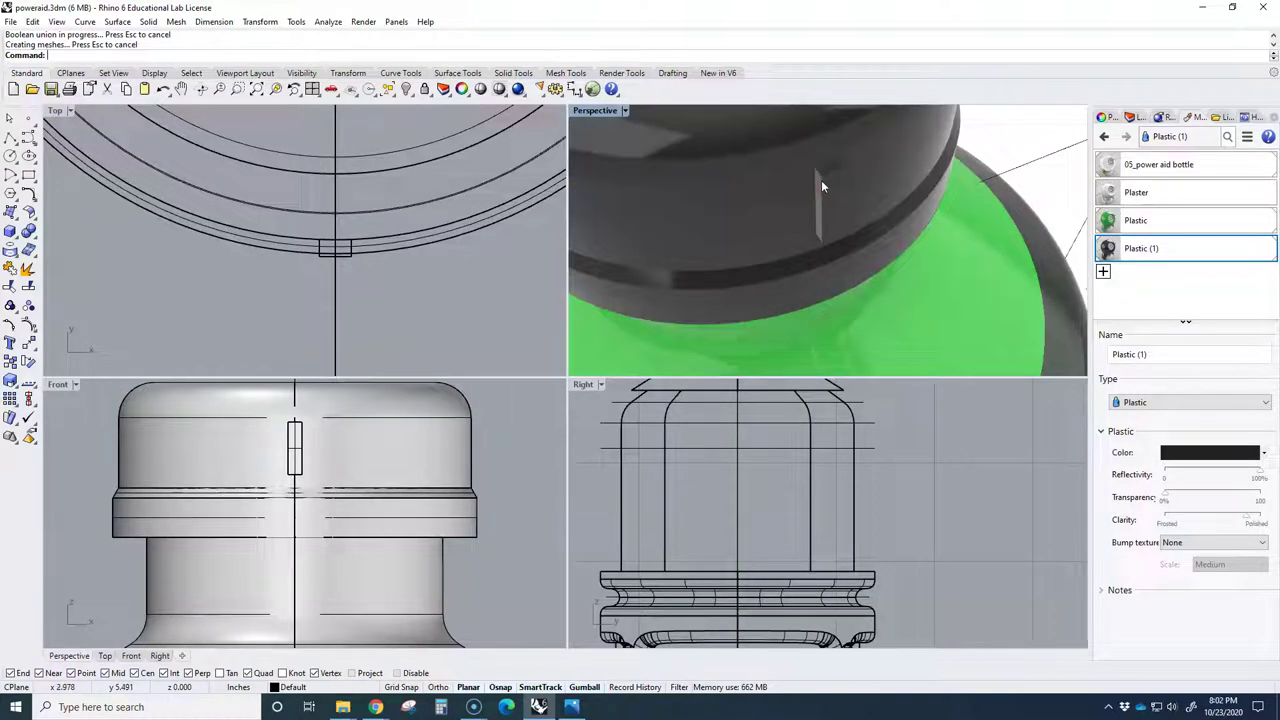
{"action": "left_click", "coordinate": [821, 187]}
{"action": "scroll", "coordinate": [821, 187], "scroll_direction": "down", "scroll_amount": 5}
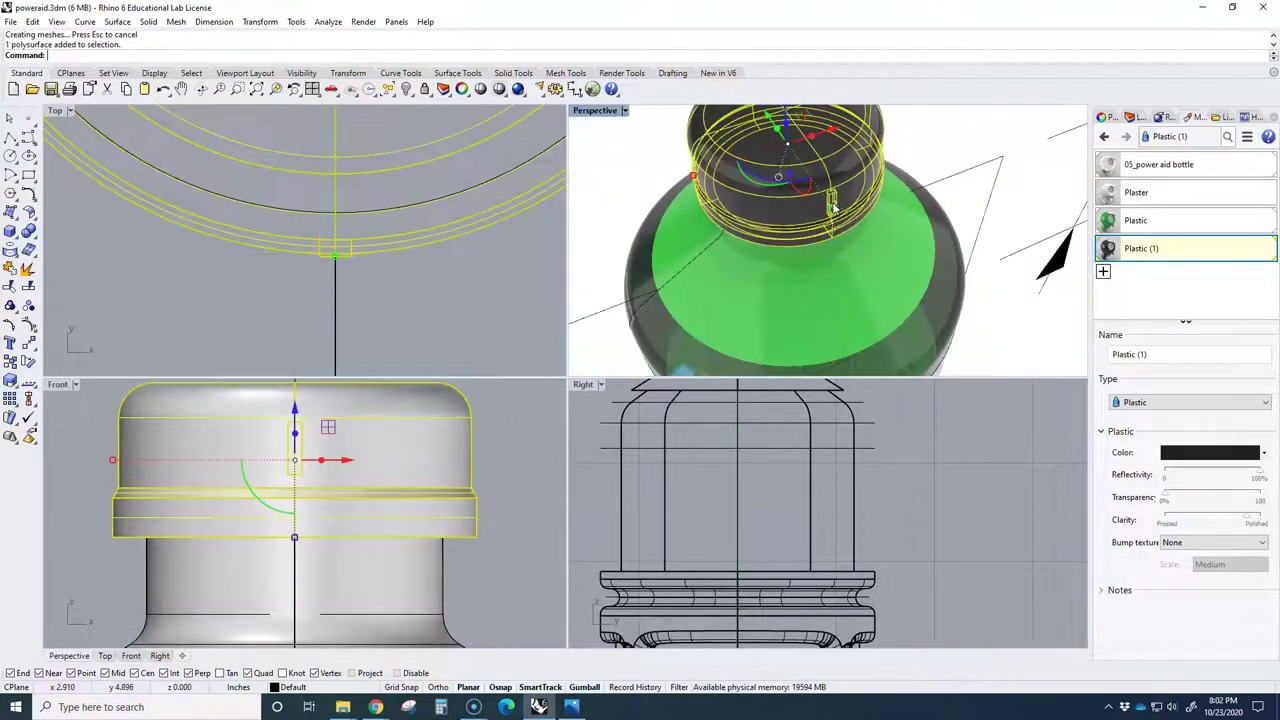
{"action": "double_click", "coordinate": [603, 111]}
{"action": "right_click_drag", "start_coordinate": [660, 285], "coordinate": [661, 239]}
{"action": "left_click", "coordinate": [680, 237]}
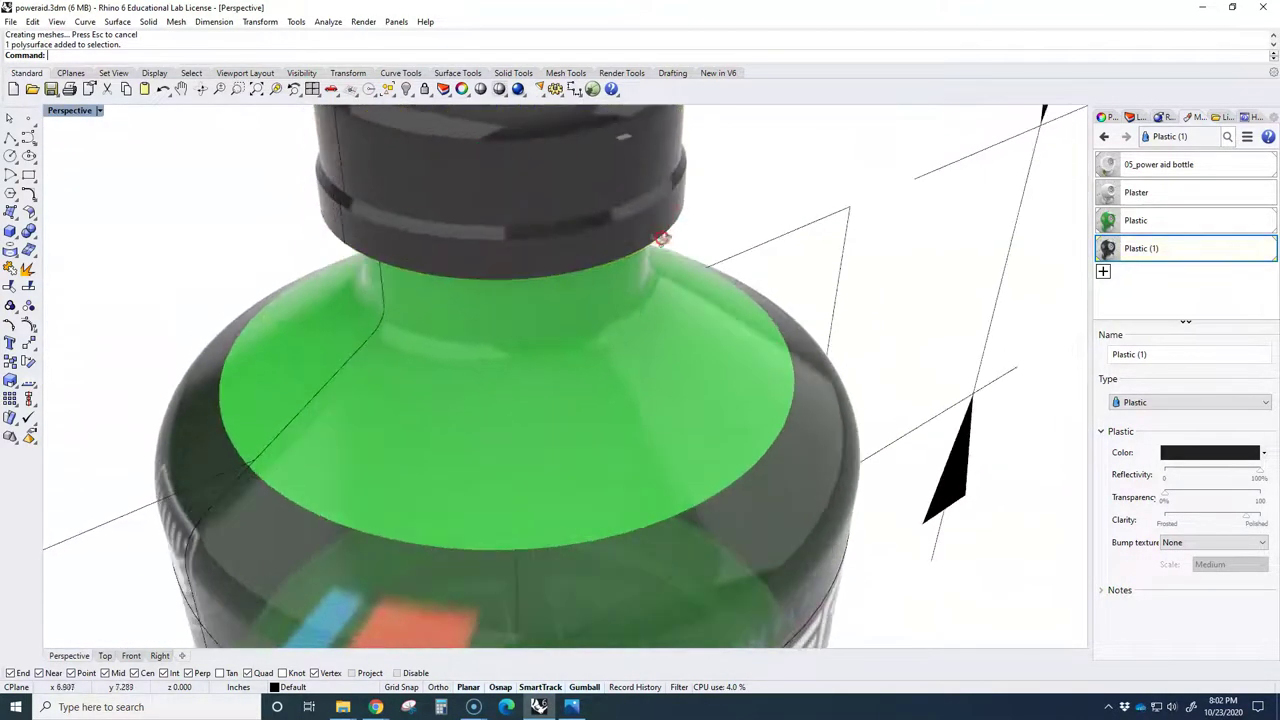
{"action": "scroll", "coordinate": [661, 238], "scroll_direction": "up", "scroll_amount": 4}
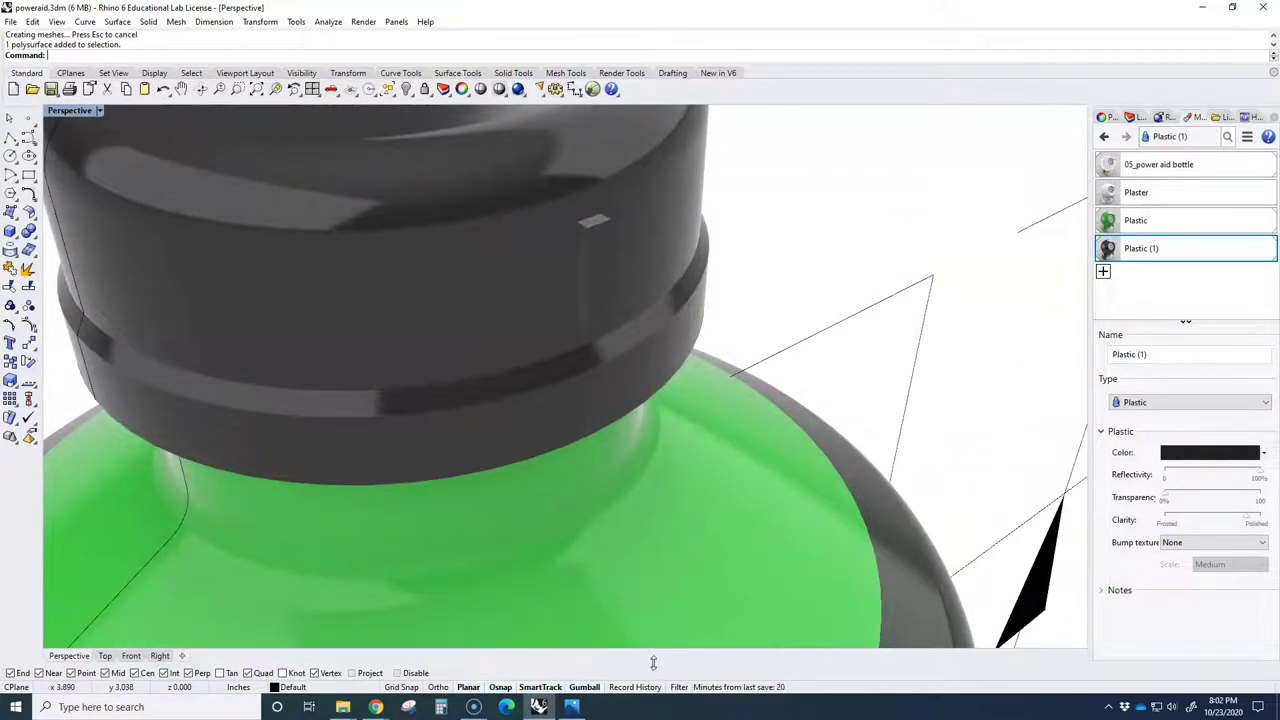
Explode the unioned cap and join the rib's five surfaces into one open polysurface.
{"action": "left_click", "coordinate": [533, 258]}
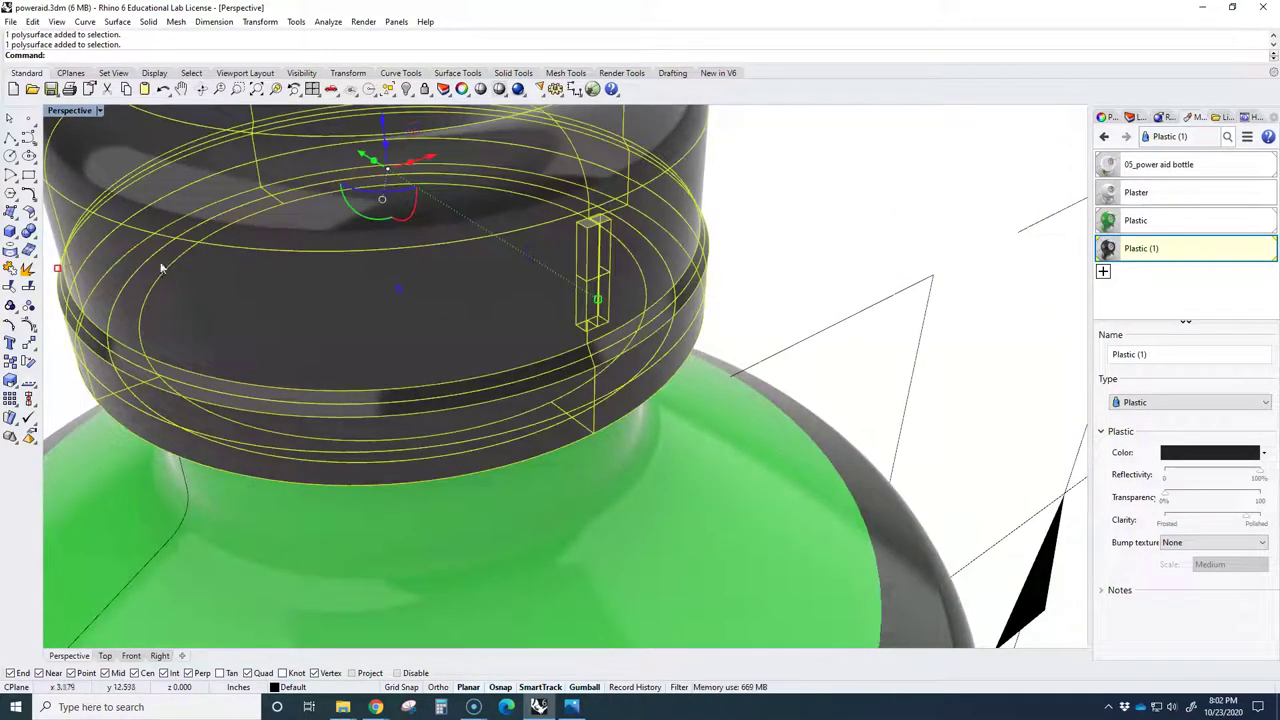
{"action": "left_click", "coordinate": [28, 268]}
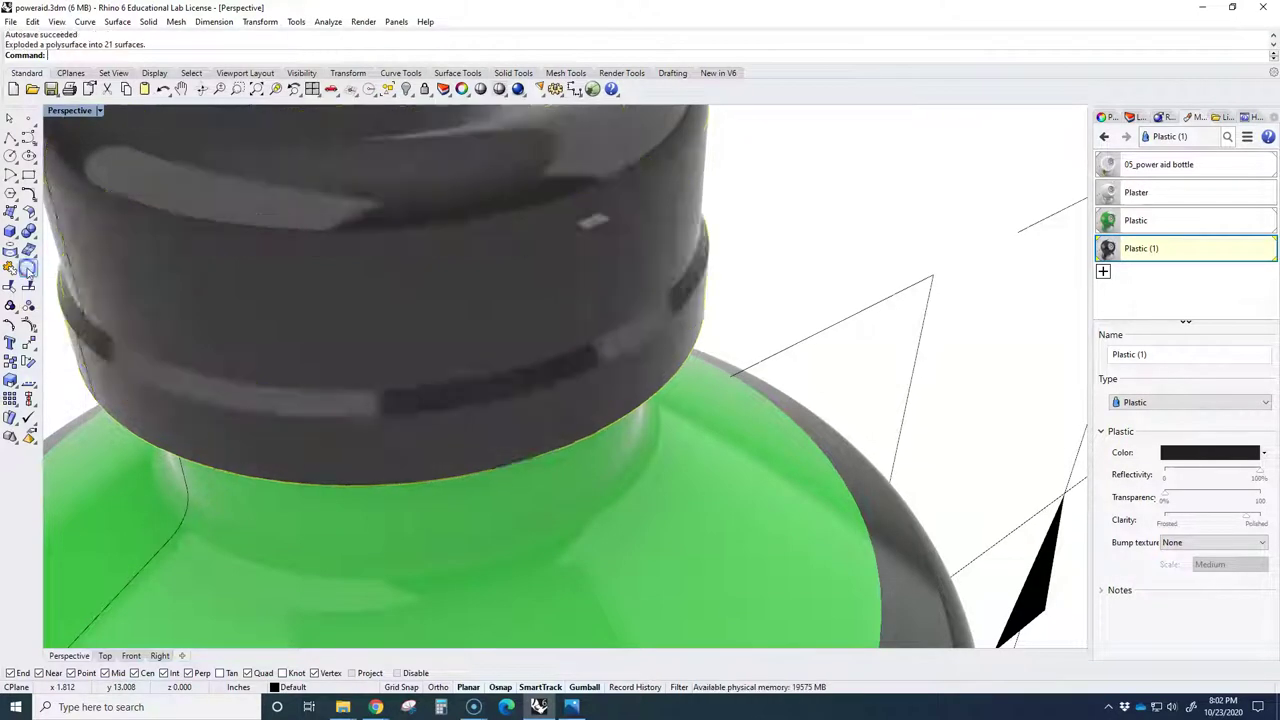
{"action": "left_click", "coordinate": [791, 294]}
{"action": "right_click_drag", "start_coordinate": [791, 294], "coordinate": [771, 295]}
{"action": "scroll", "coordinate": [771, 295], "scroll_direction": "down", "scroll_amount": 10}
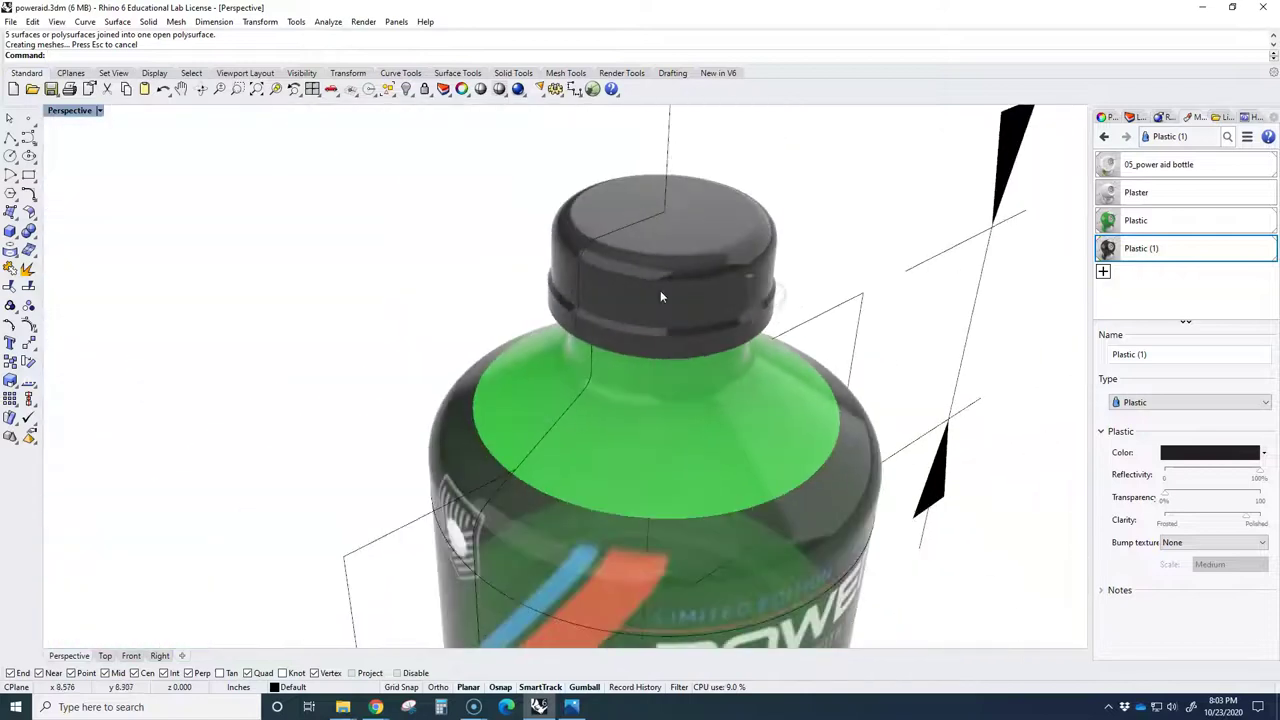
Hide the rib polysurface to expose the opening it leaves in the cap's side wall.
{"action": "left_click", "coordinate": [750, 299]}
{"action": "middle_click", "coordinate": [450, 222]}
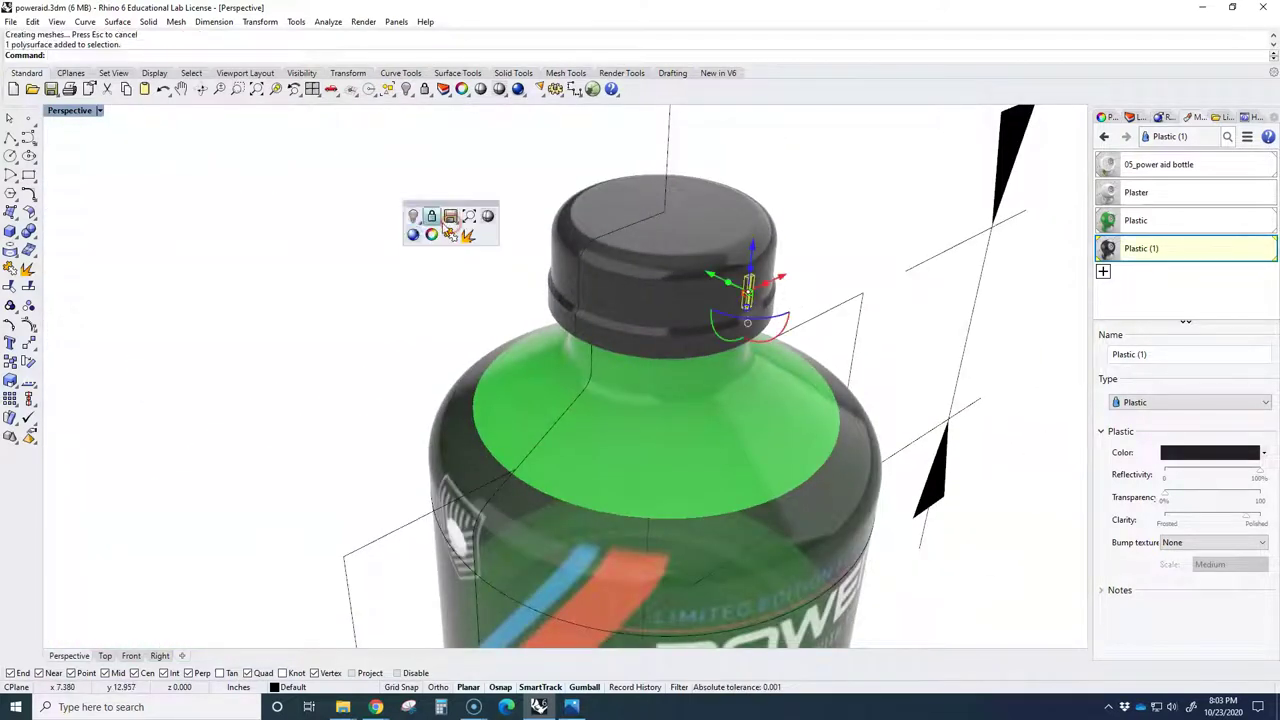
{"action": "left_click", "coordinate": [415, 219]}
{"action": "right_click_drag", "start_coordinate": [732, 295], "coordinate": [666, 294]}
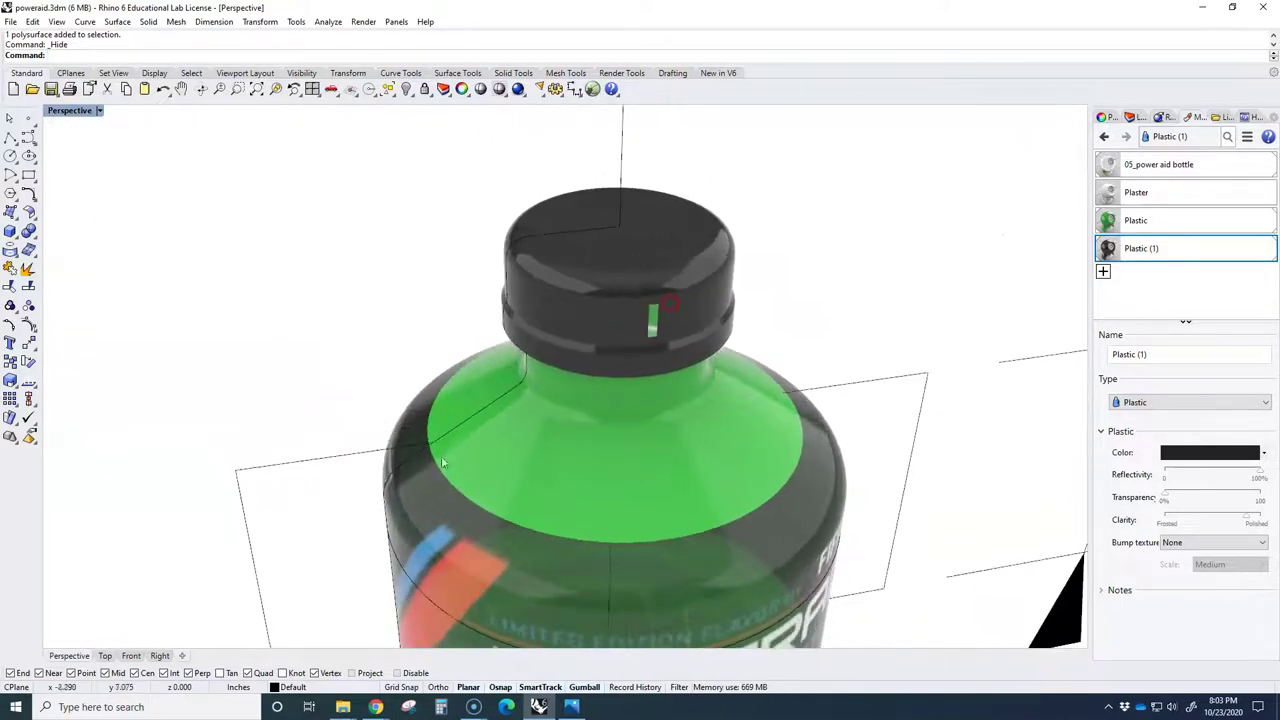
Undo the rib's hide, join and explode, and its Boolean union with the cap.
{"action": "left_click", "coordinate": [28, 687]}
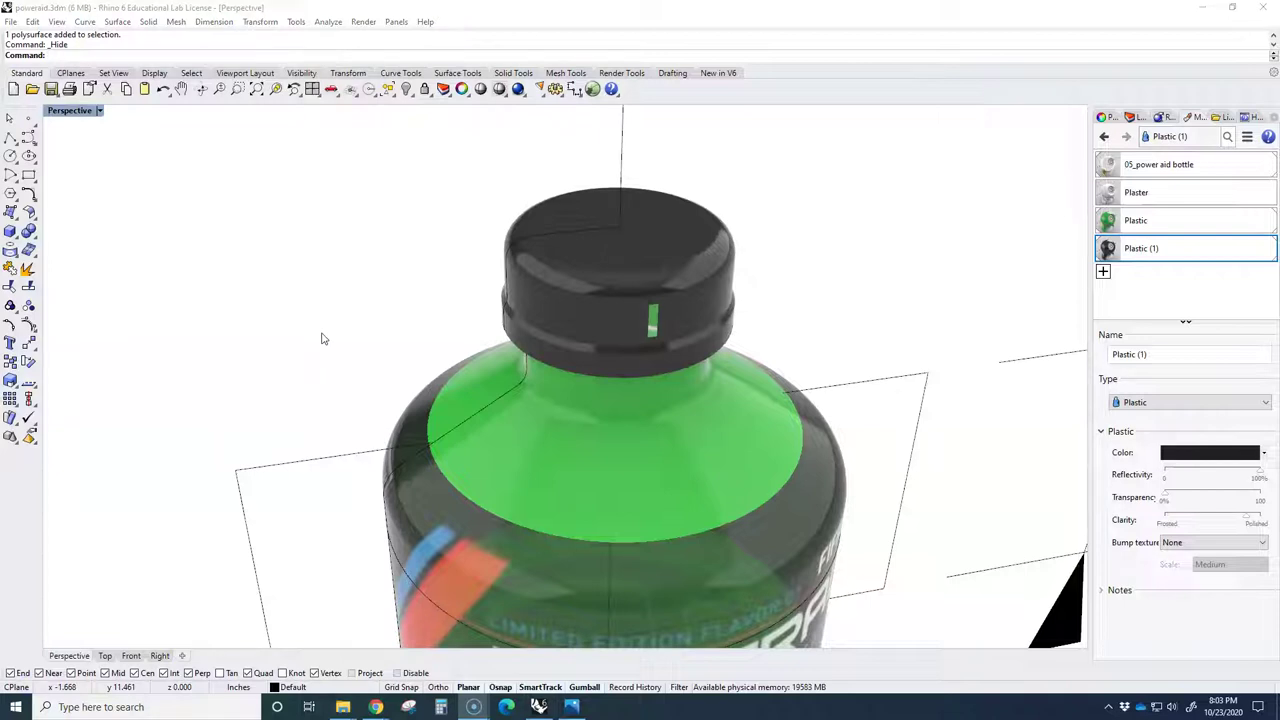
{"action": "left_click", "coordinate": [322, 338]}
{"action": "key", "text": "ctrl+z"}
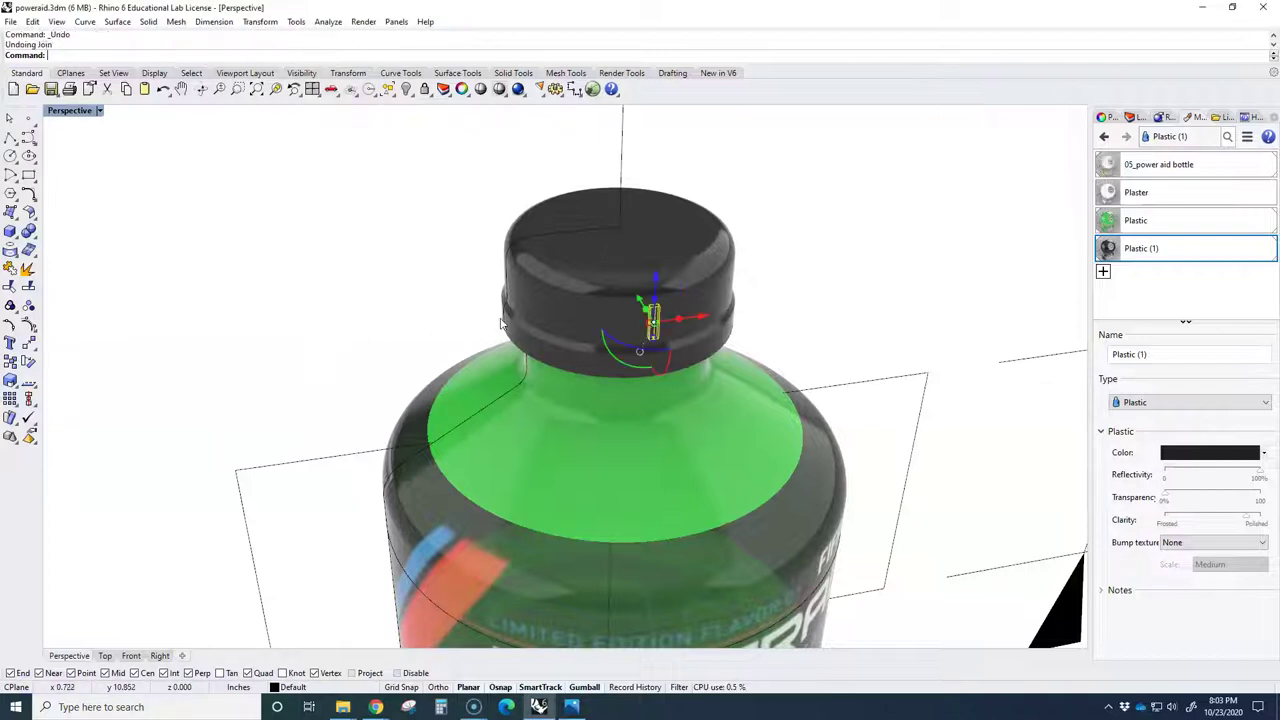
{"action": "key", "text": "ctrl+z"}
{"action": "left_click", "coordinate": [652, 320]}
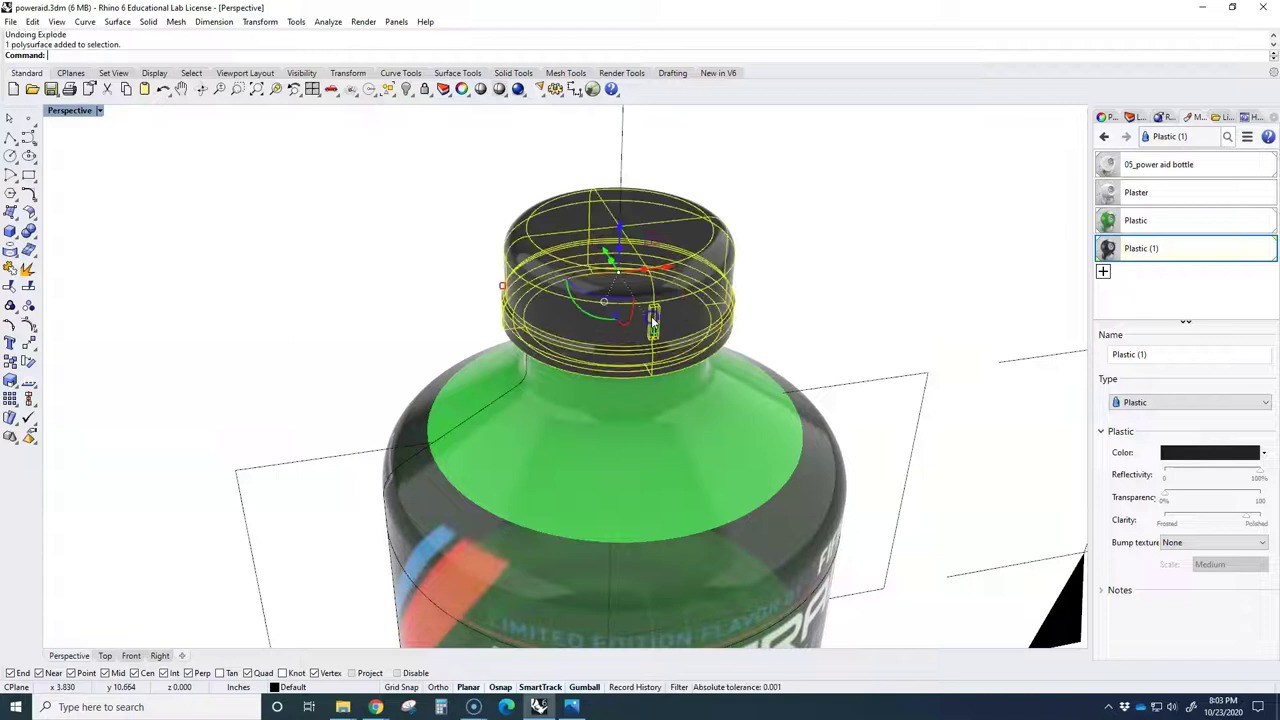
{"action": "key", "text": "ctrl+z"}
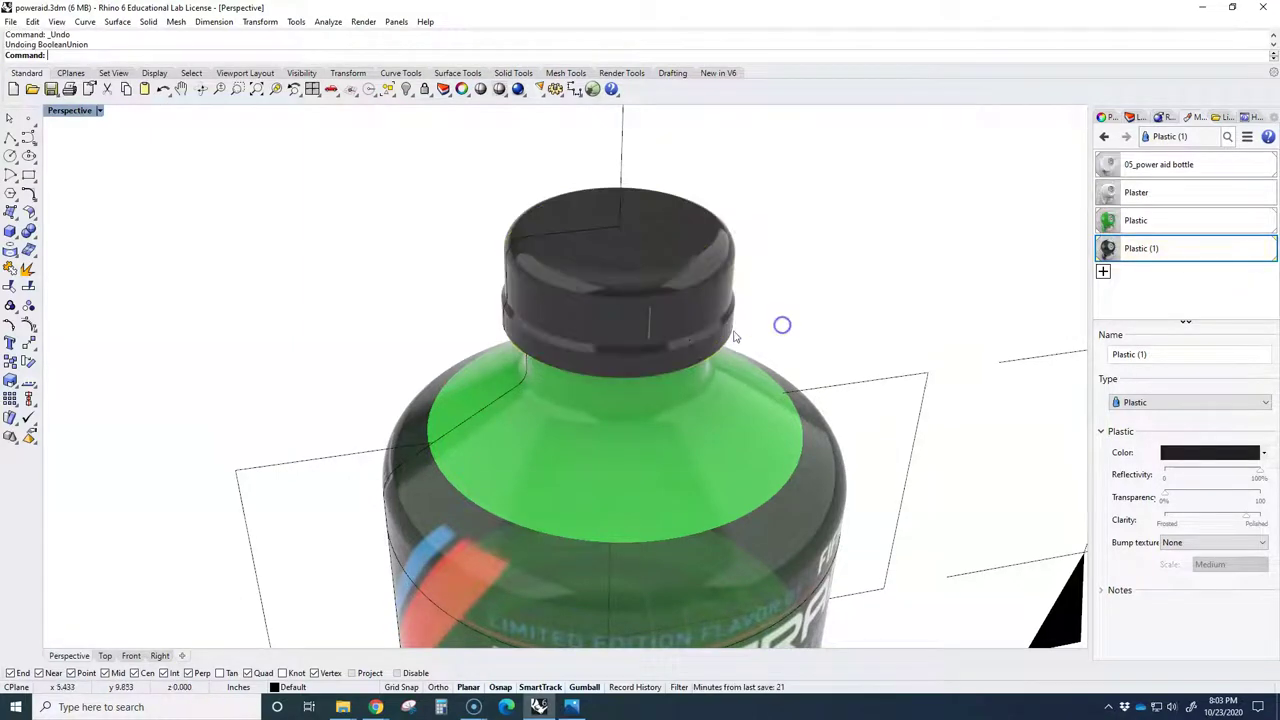
Examine how the separate rib box passes through the cap's side wall, checking the cap and the box as individual objects.
{"action": "scroll", "coordinate": [734, 336], "scroll_direction": "down", "scroll_amount": 2}
{"action": "scroll", "coordinate": [743, 288], "scroll_direction": "up", "scroll_amount": 5}
{"action": "left_click", "coordinate": [727, 282]}
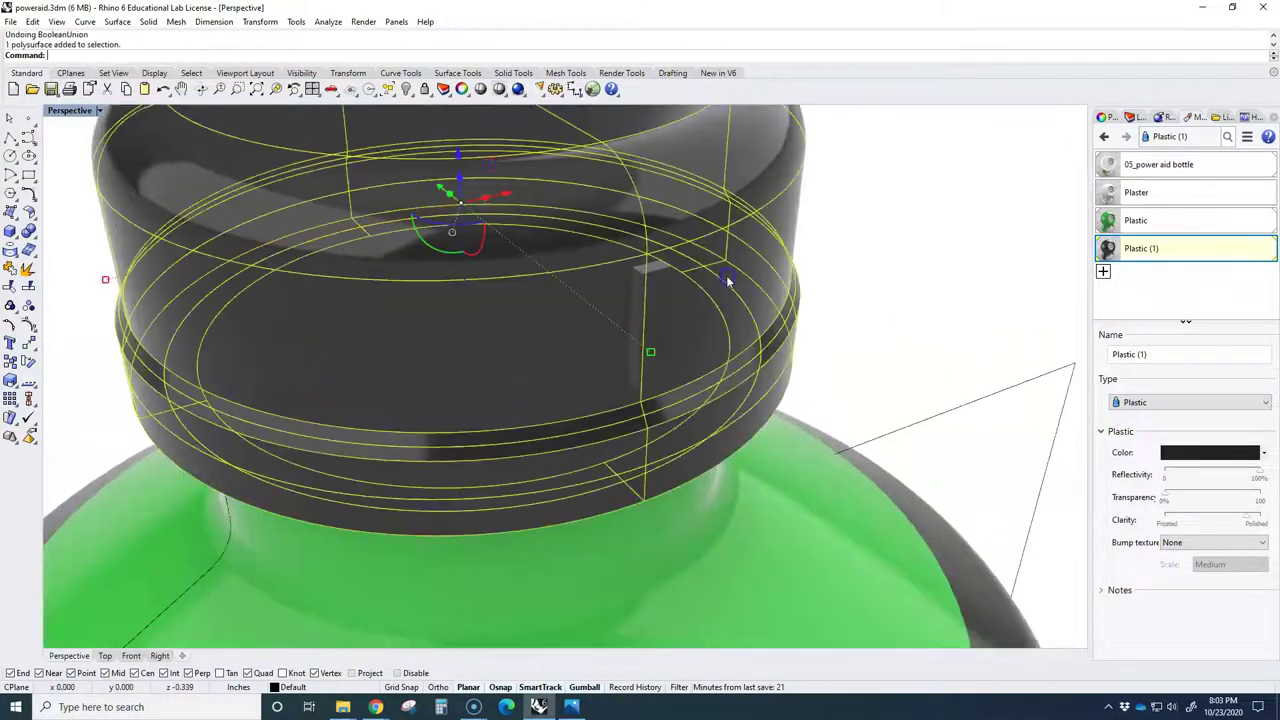
{"action": "scroll", "coordinate": [730, 282], "scroll_direction": "down", "scroll_amount": 3}
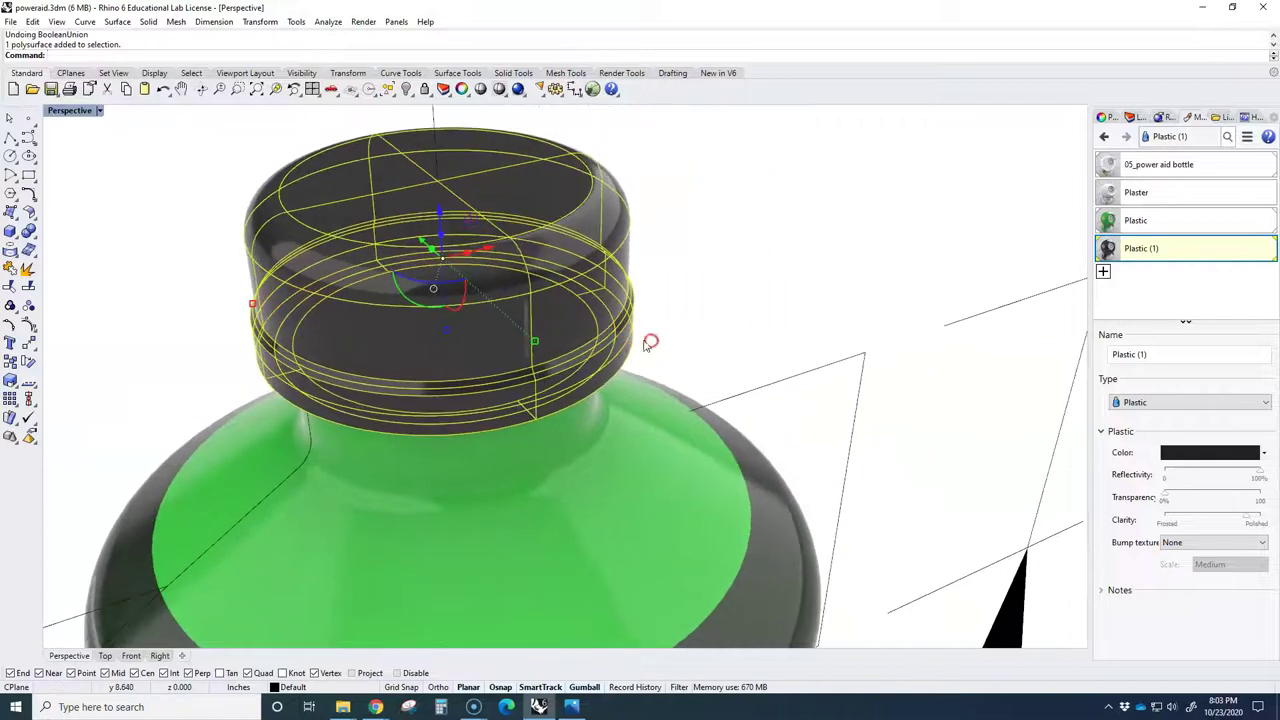
{"action": "scroll", "coordinate": [645, 345], "scroll_direction": "up", "scroll_amount": 5}
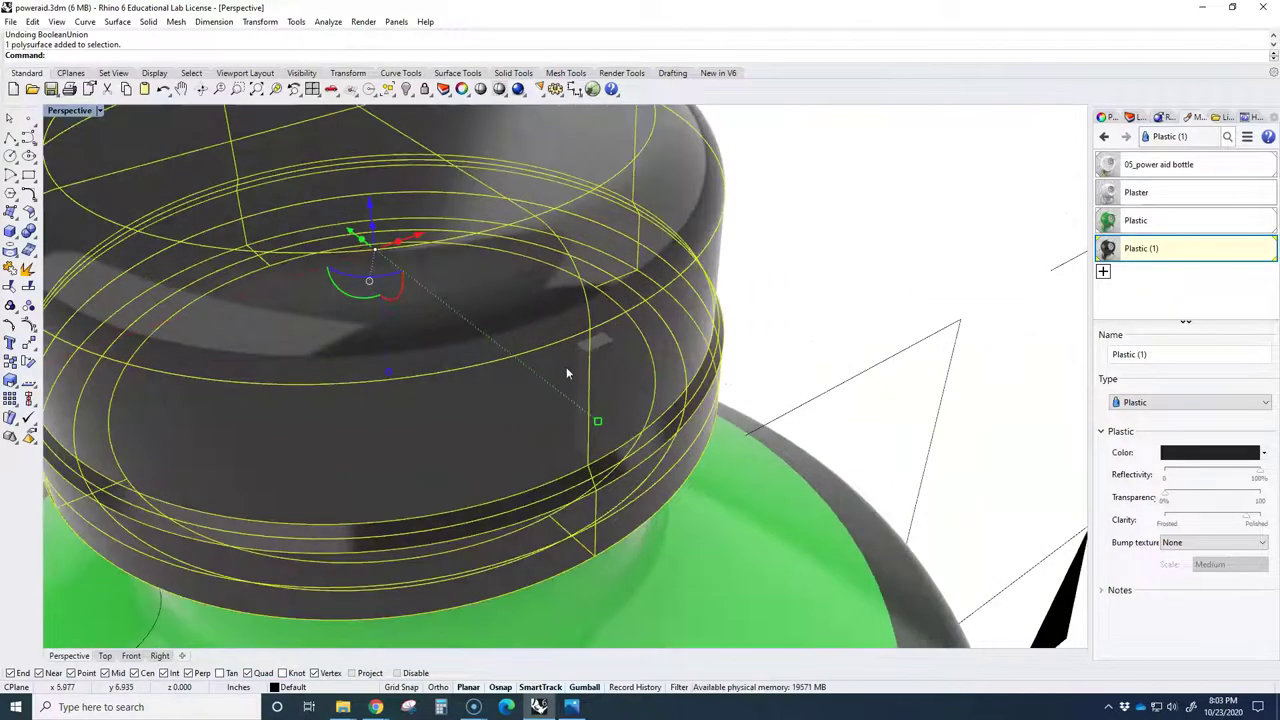
{"action": "left_click", "coordinate": [851, 320]}
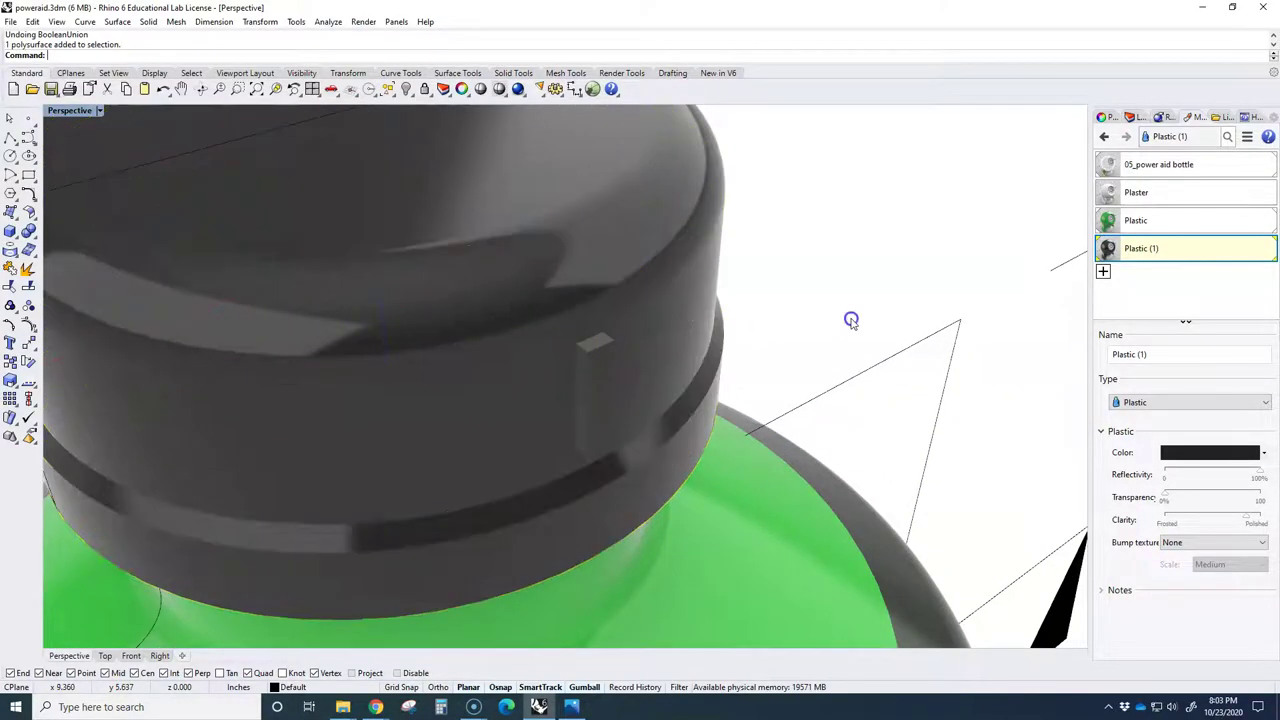
{"action": "left_click", "coordinate": [592, 353]}
{"action": "scroll", "coordinate": [650, 336], "scroll_direction": "down", "scroll_amount": 4}
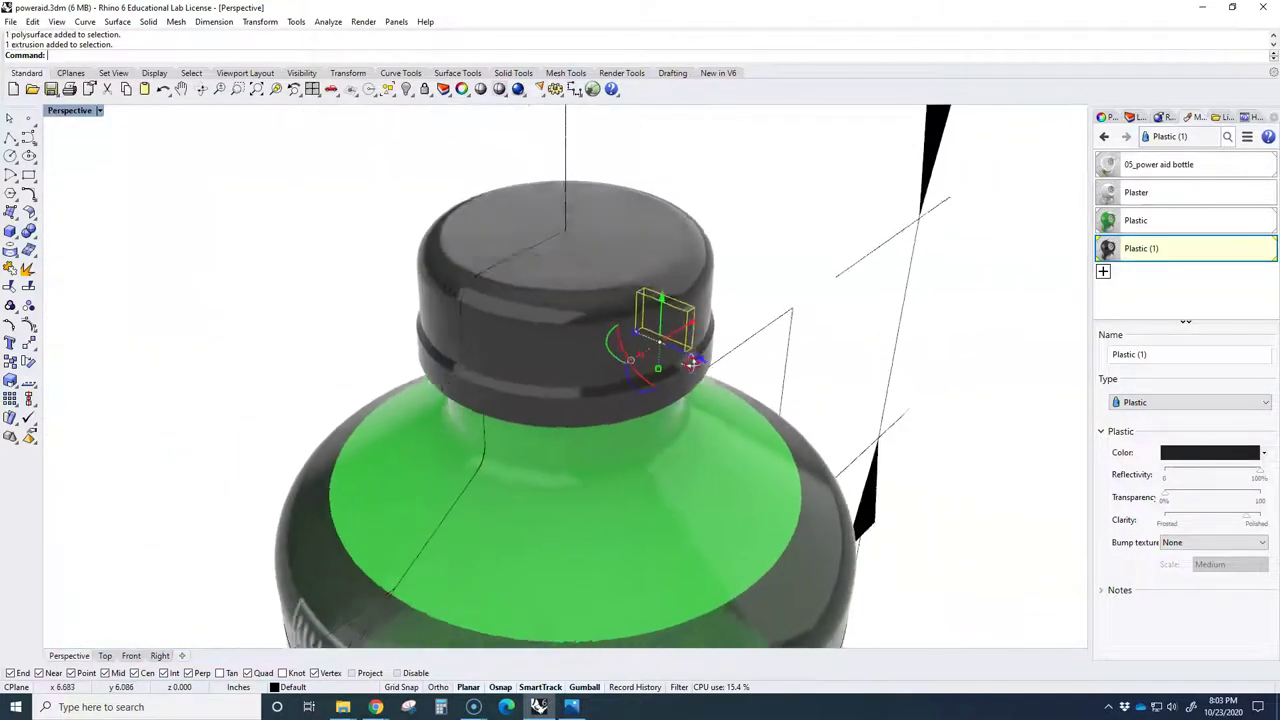
{"action": "mouse_move", "coordinate": [691, 364]}
{"action": "right_mouse_down"}
{"action": "mouse_move", "coordinate": [700, 349]}
{"action": "mouse_move", "coordinate": [687, 351]}
{"action": "right_mouse_up"}
{"action": "left_click", "coordinate": [235, 255]}
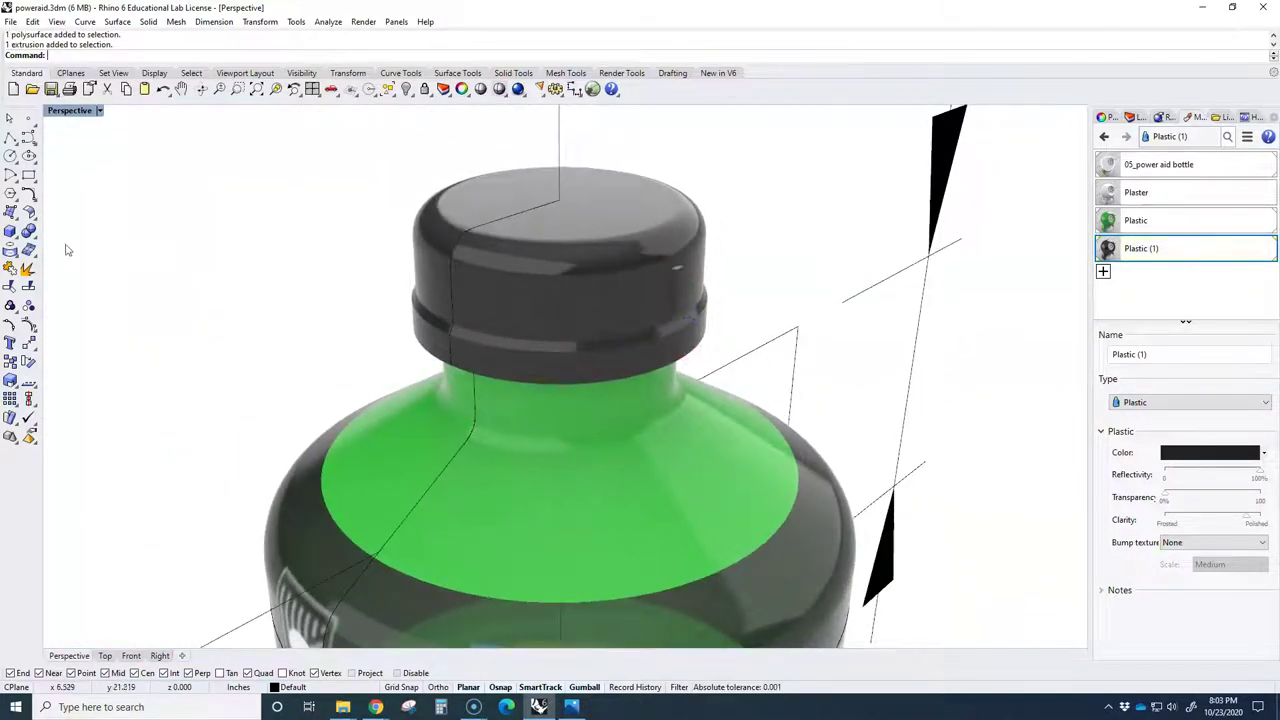
Set the Perspective viewport's display mode to Wireframe, close up on the cap and rib box.
{"action": "left_click", "coordinate": [28, 231]}
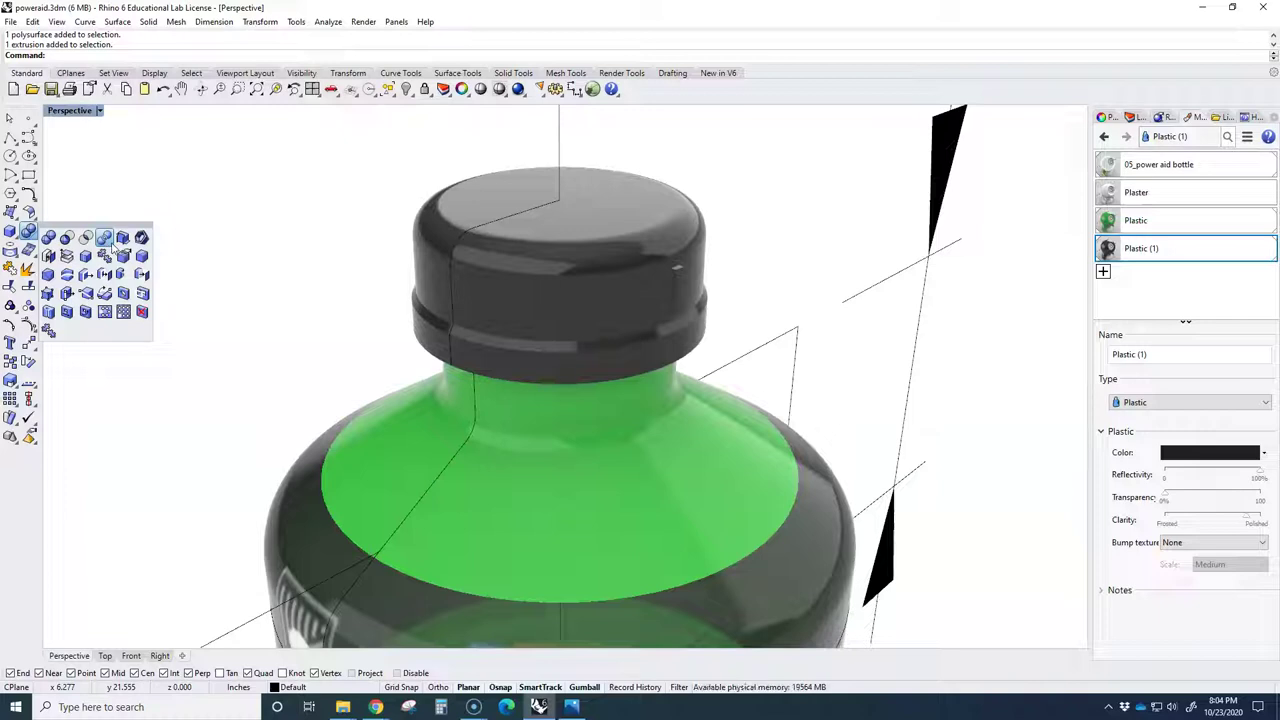
{"action": "scroll", "coordinate": [262, 280], "scroll_direction": "up", "scroll_amount": 5}
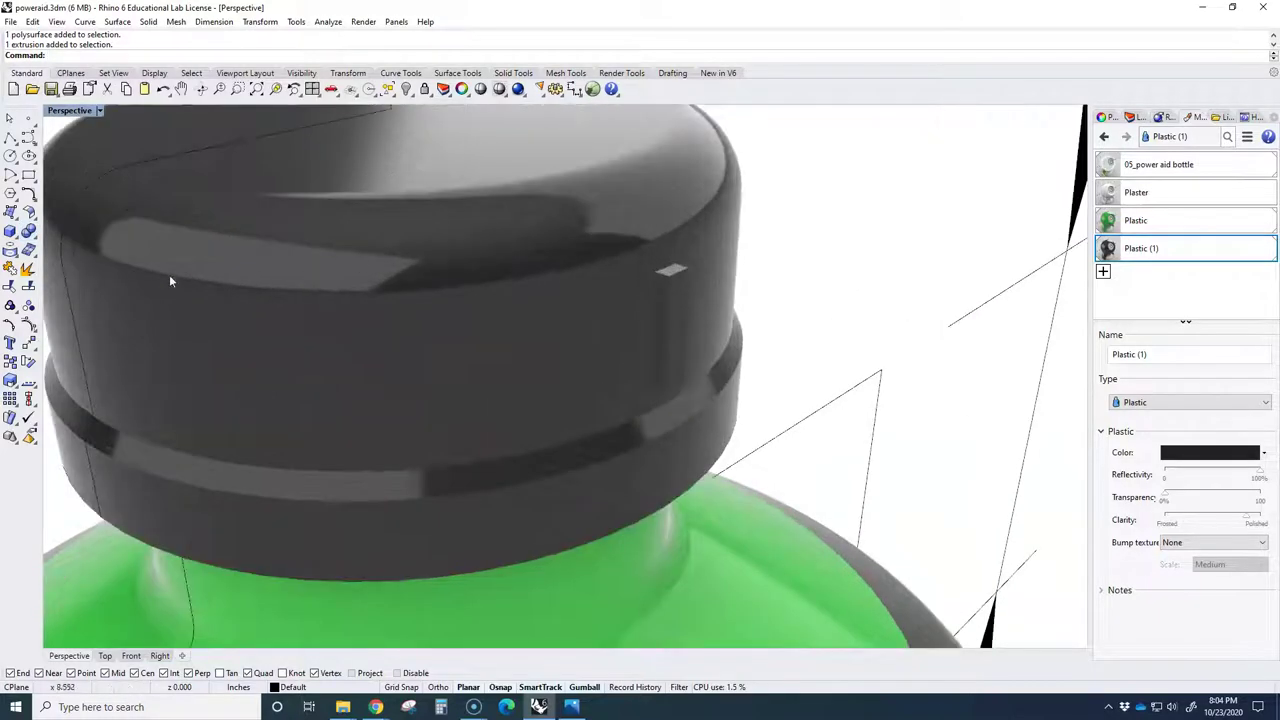
{"action": "left_click", "coordinate": [99, 111]}
{"action": "left_click", "coordinate": [90, 145]}
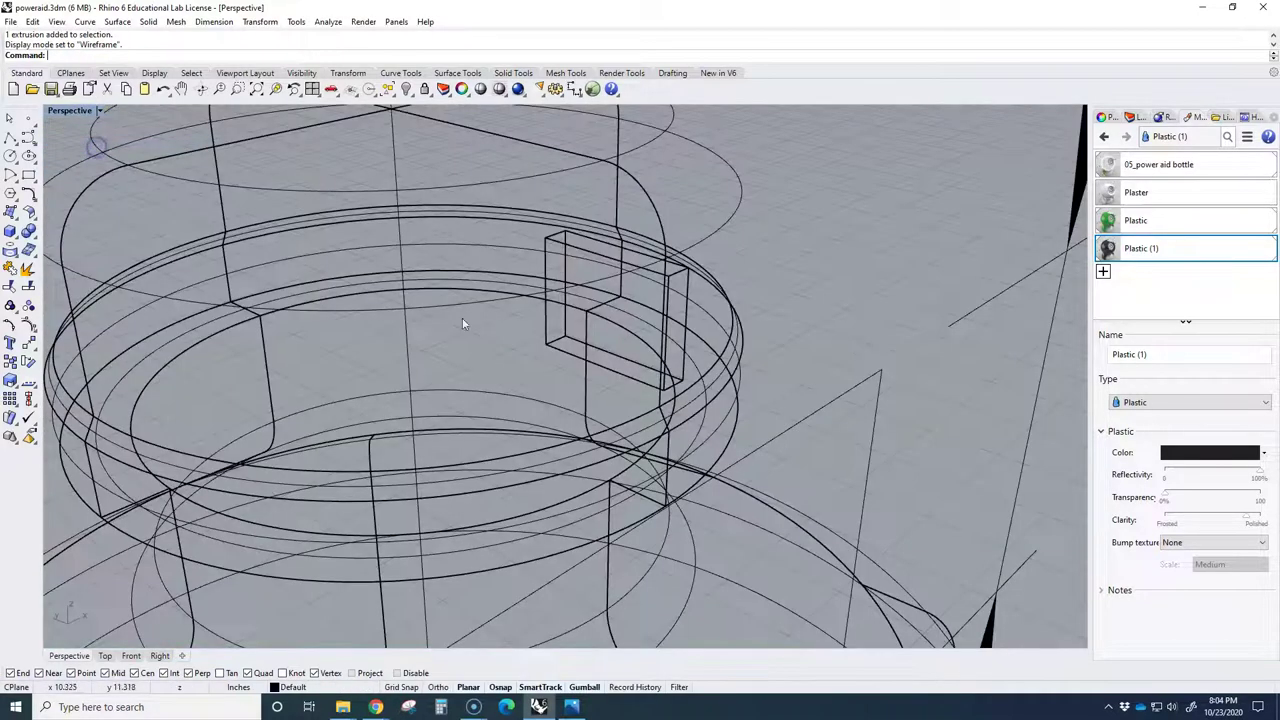
Try to trim the inner portion of the rib box, using the cap as the cutting object.
{"action": "scroll", "coordinate": [500, 334], "scroll_direction": "down", "scroll_amount": 2}
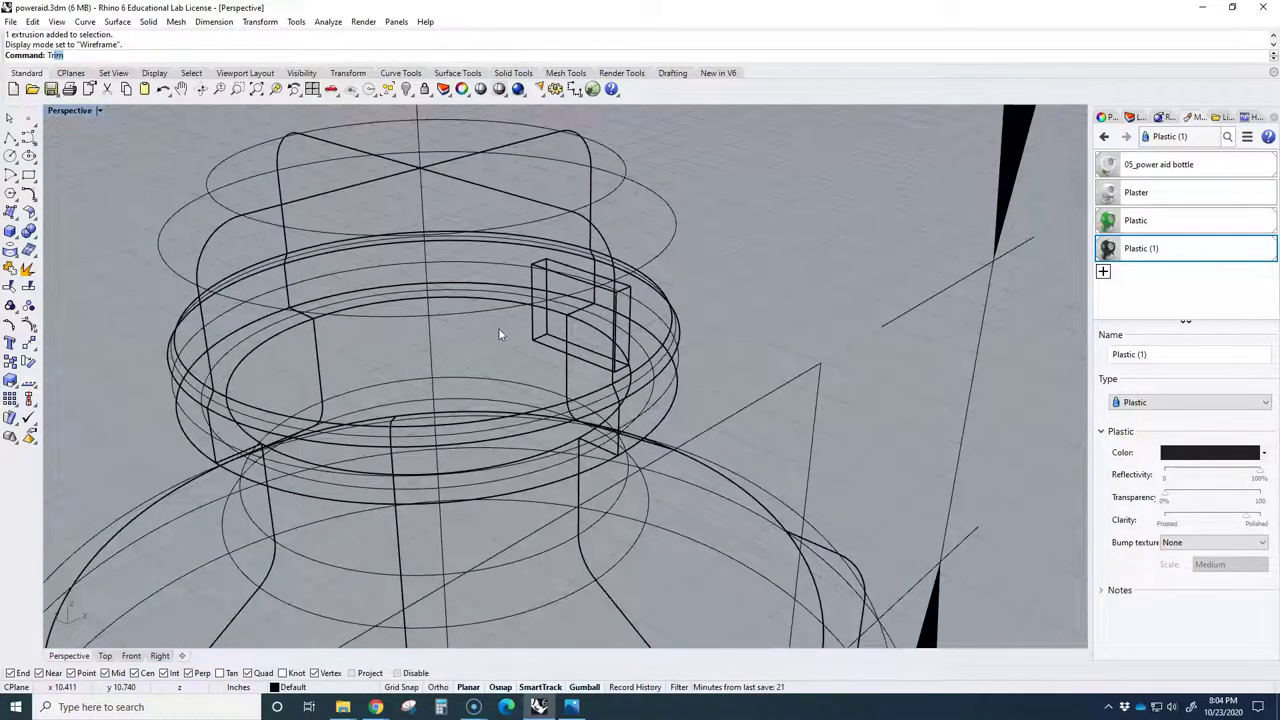
{"action": "key", "text": "Return"}
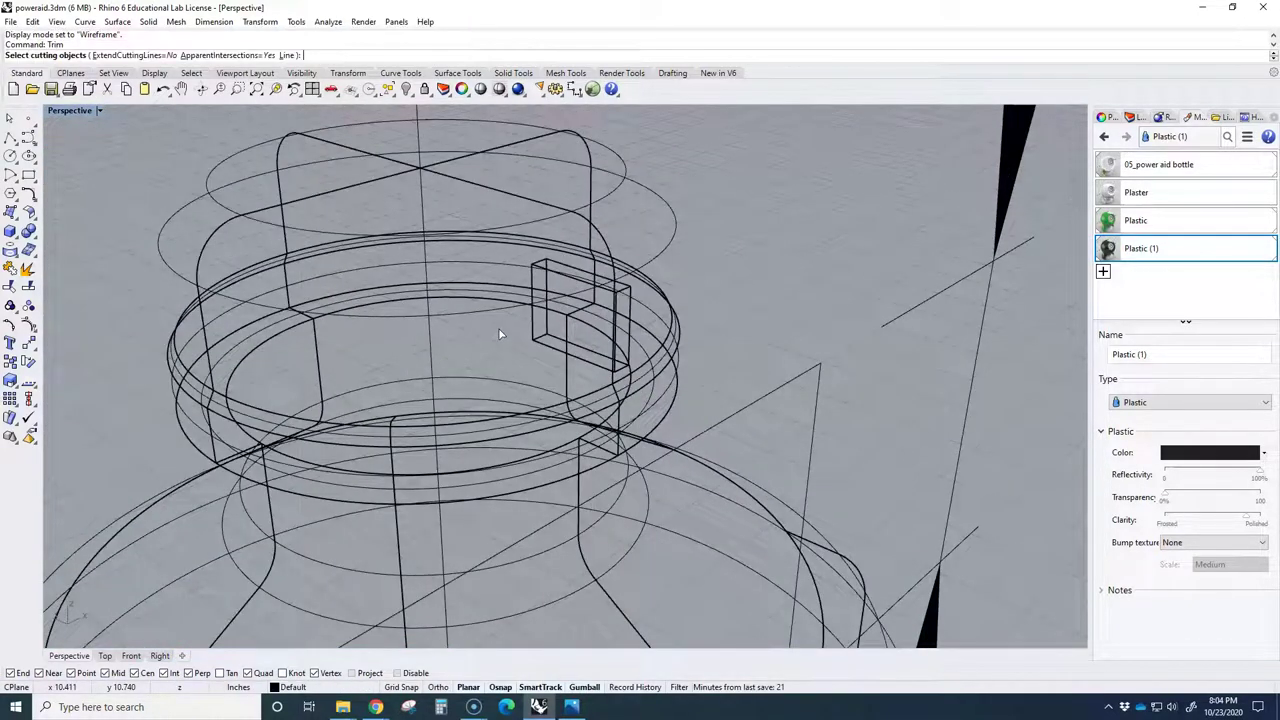
{"action": "left_click", "coordinate": [661, 252]}
{"action": "key", "text": "Return"}
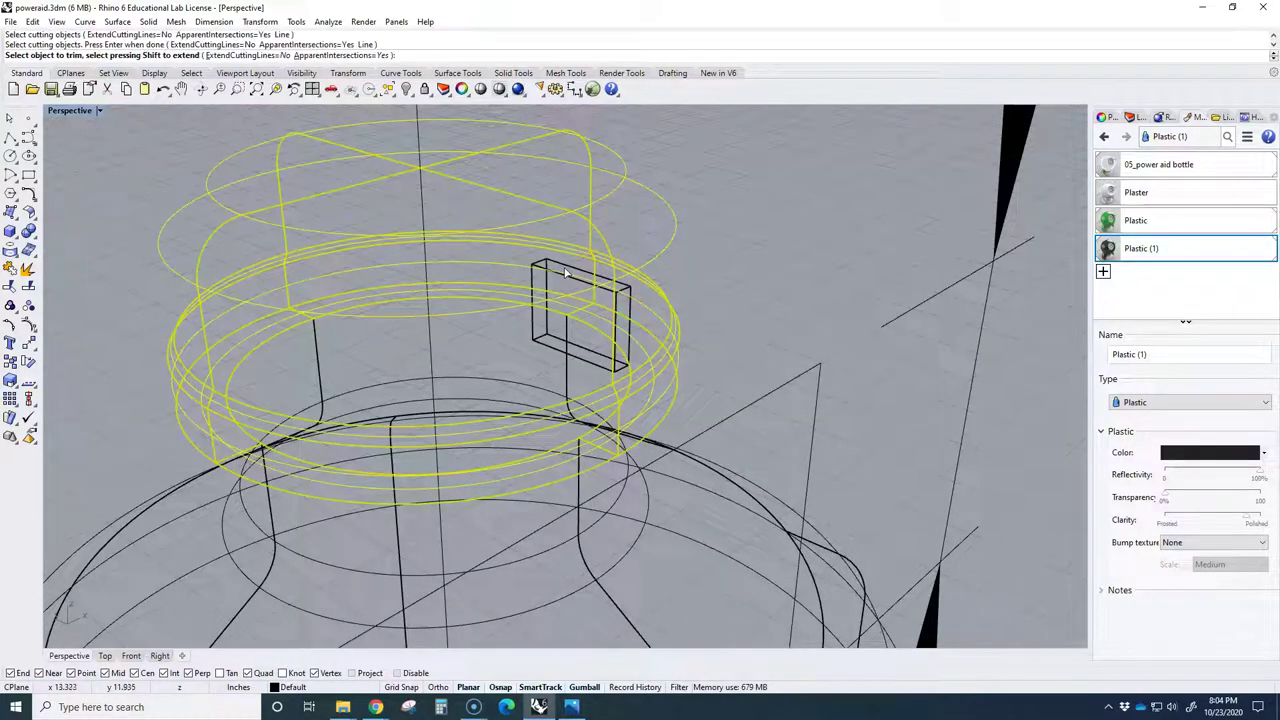
{"action": "left_click", "coordinate": [565, 272]}
{"action": "key", "text": "Return"}
{"action": "key", "text": "ctrl+z"}
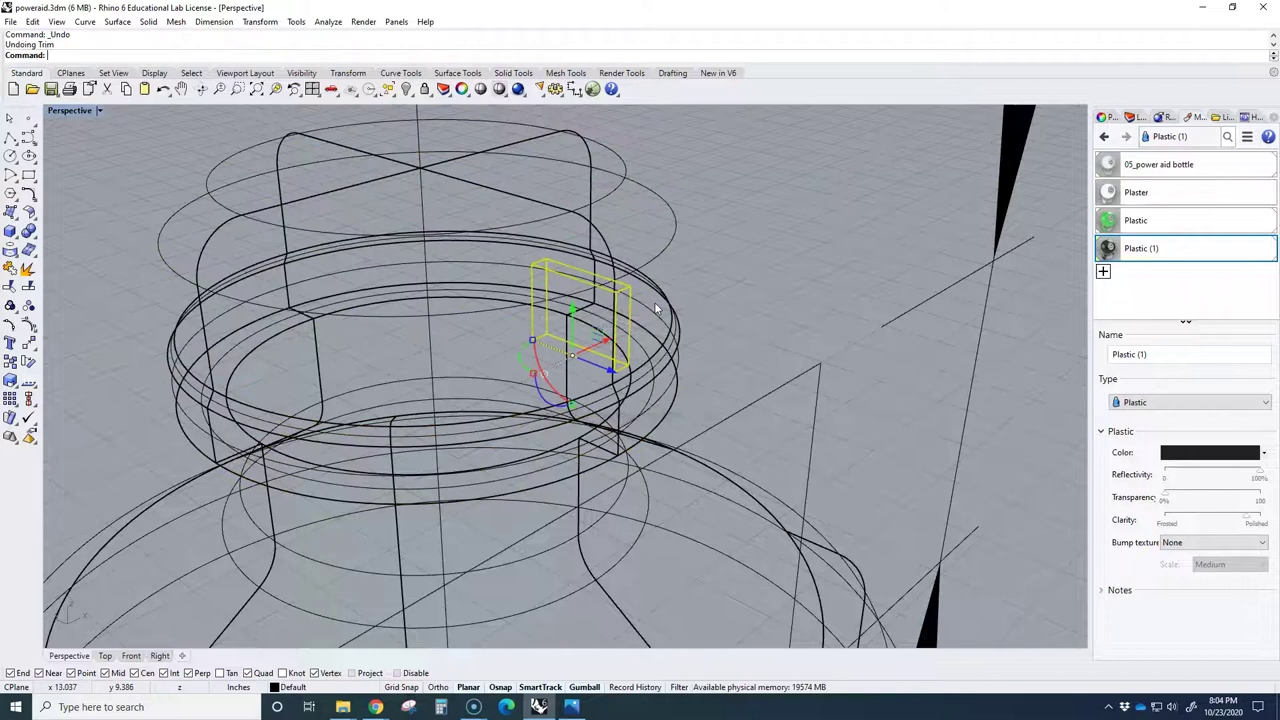
{"action": "key", "text": "Return"}
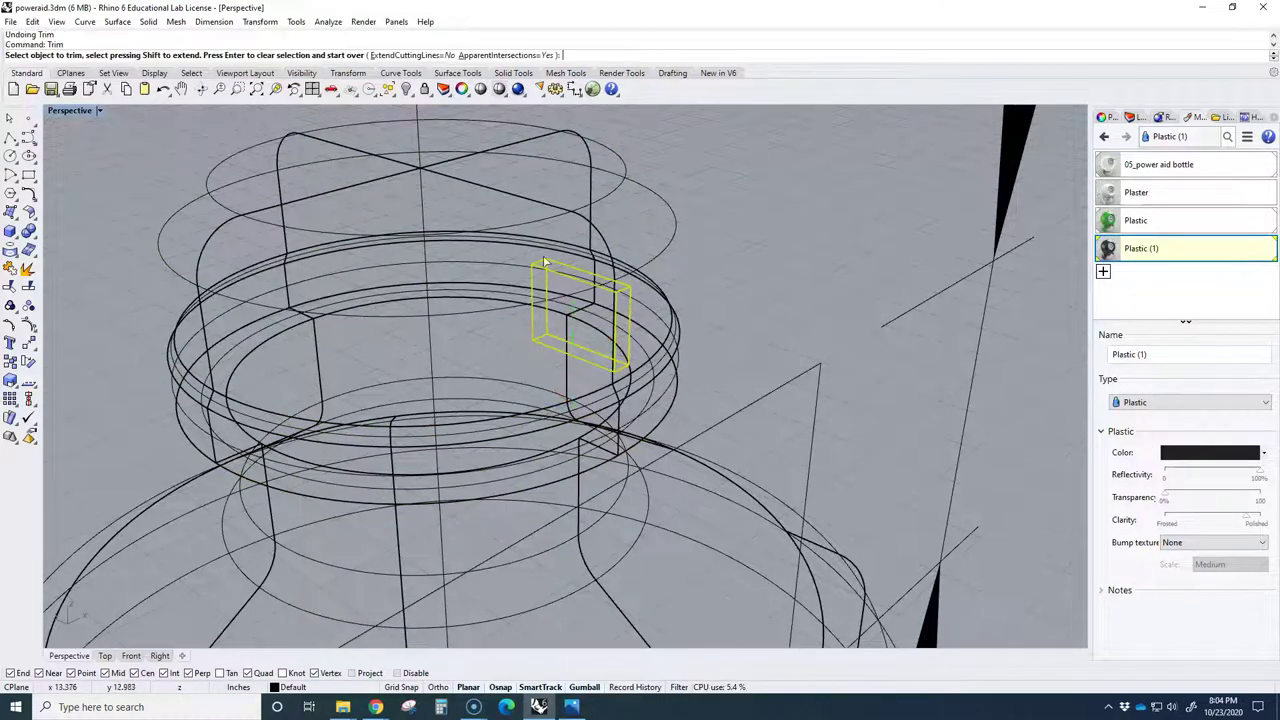
{"action": "left_click", "coordinate": [655, 195]}
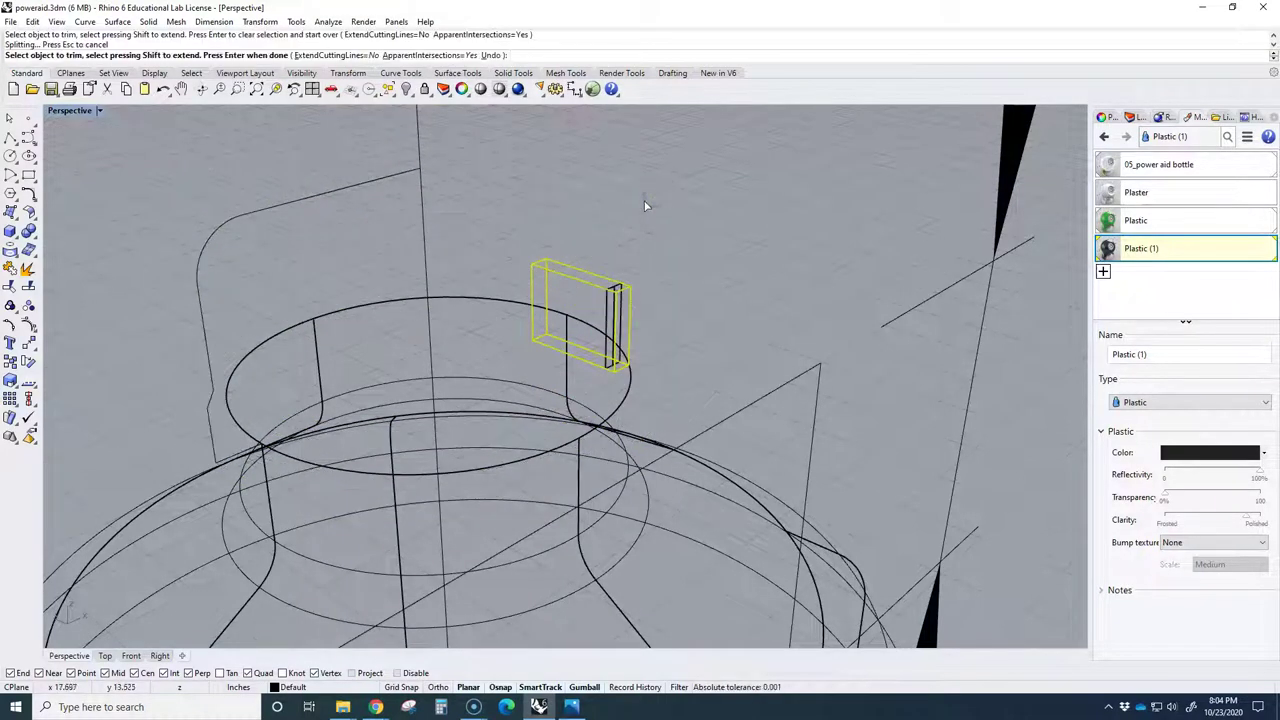
{"action": "key", "text": "ctrl+z"}
{"action": "key", "text": "Return"}
{"action": "key", "text": "Escape"}
Trim away the part of the rib box inside the cap with the cap as cutting object, accepting the broken history.
{"action": "key", "text": "Return"}
{"action": "left_click", "coordinate": [650, 196]}
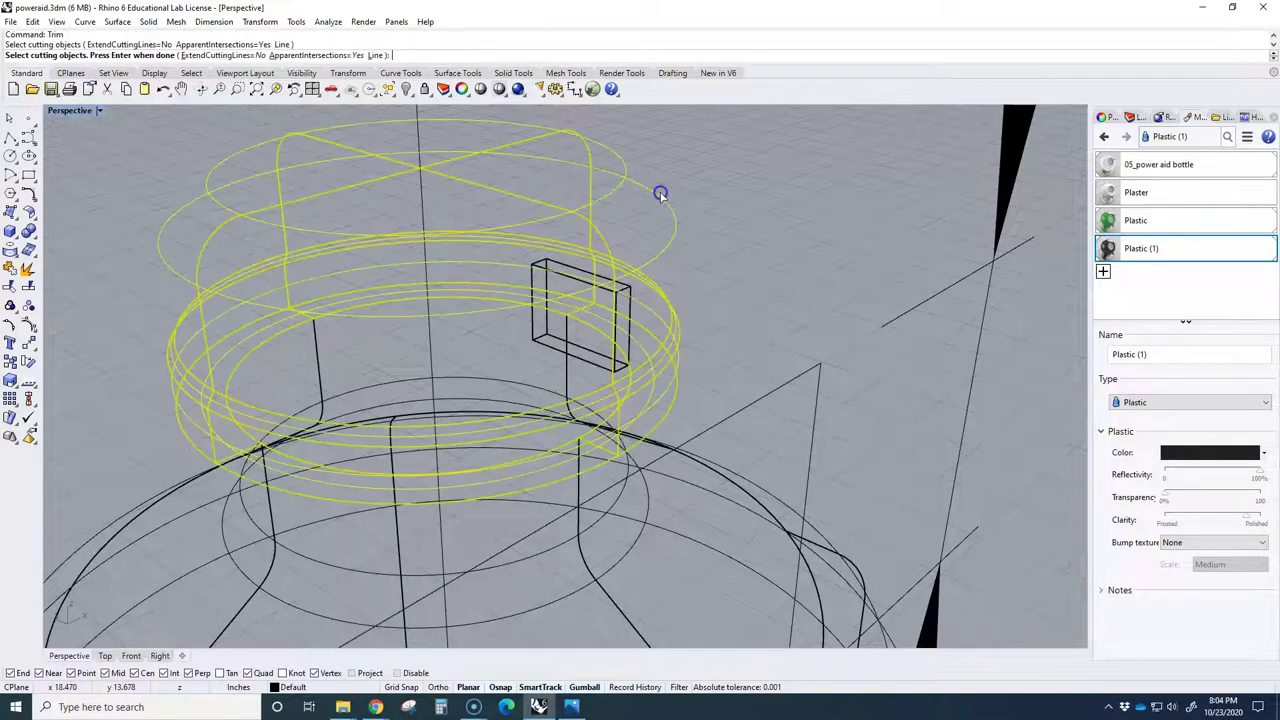
{"action": "key", "text": "Return"}
{"action": "left_click", "coordinate": [564, 266]}
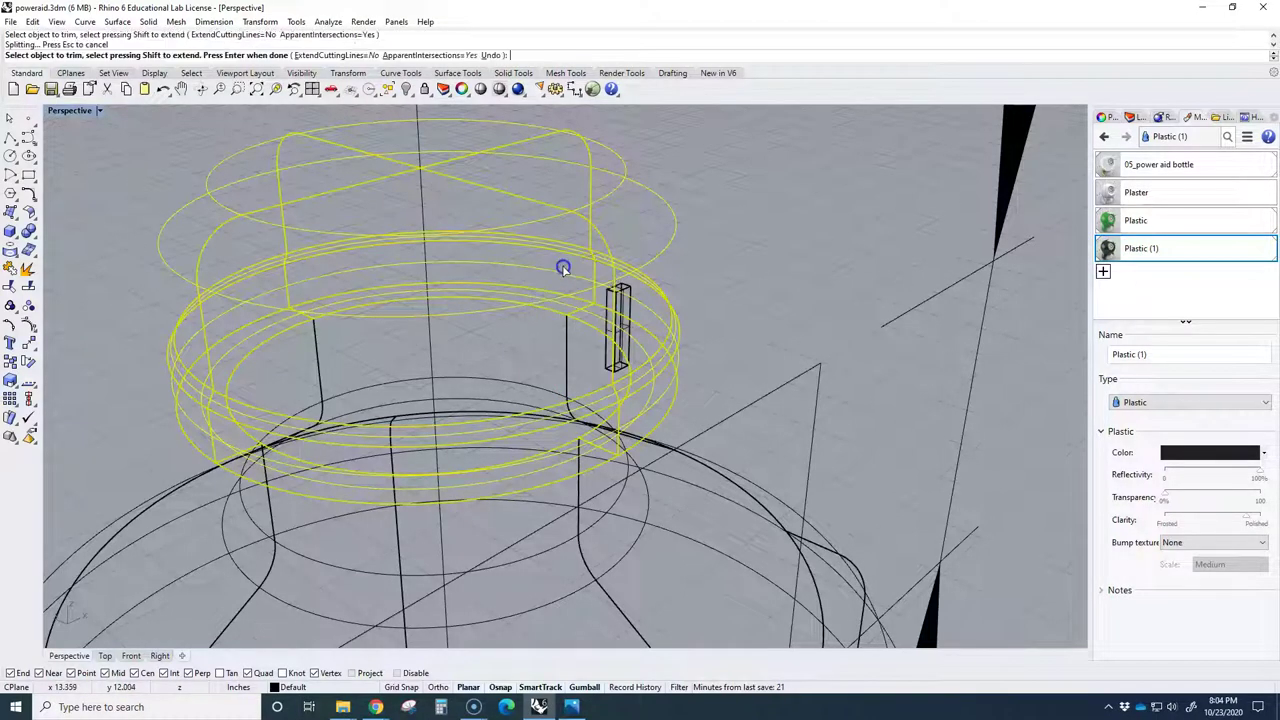
{"action": "key", "text": "Return"}
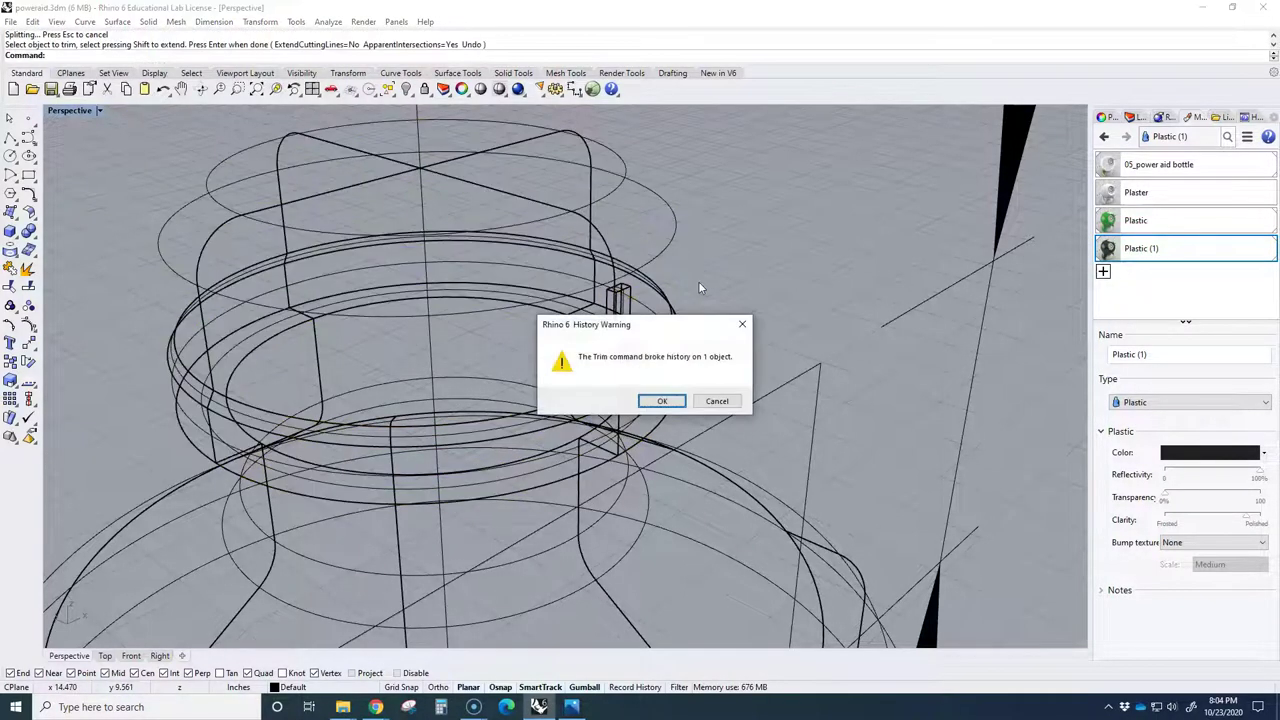
{"action": "left_click", "coordinate": [666, 401]}
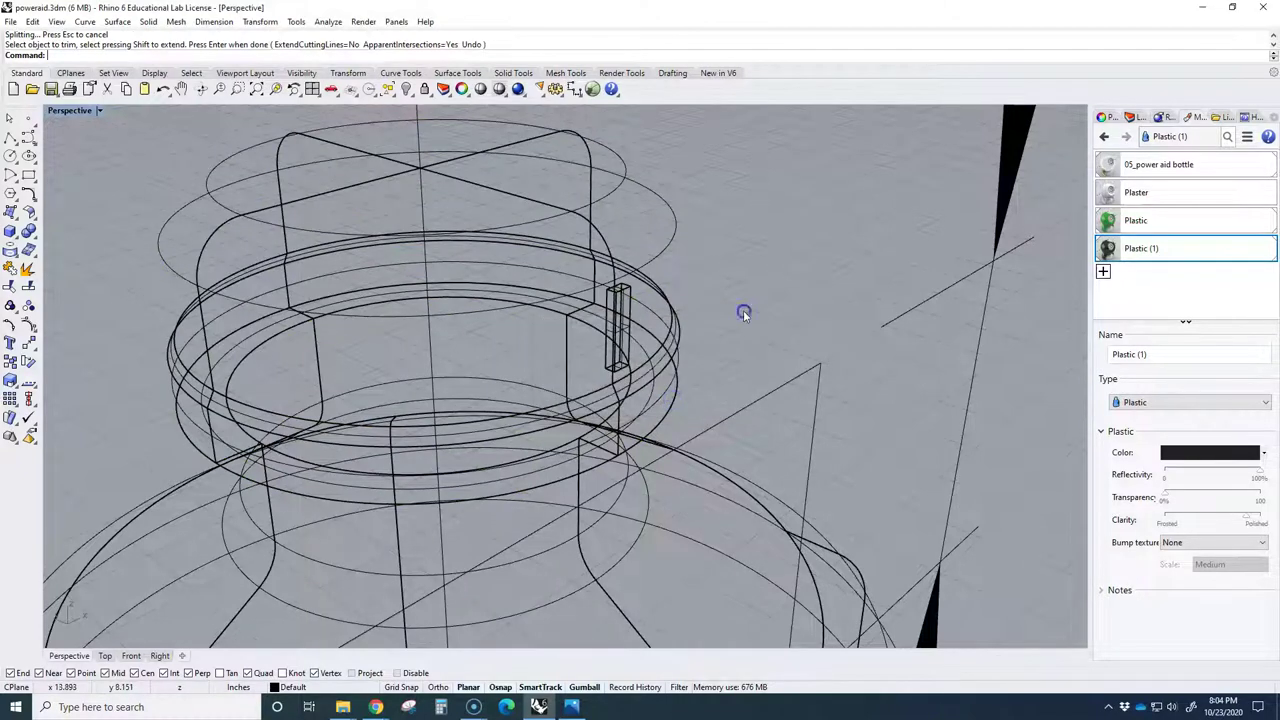
Select the trimmed rib and set the Perspective viewport's display mode to Shaded.
{"action": "left_click", "coordinate": [617, 292]}
{"action": "left_click", "coordinate": [664, 338]}
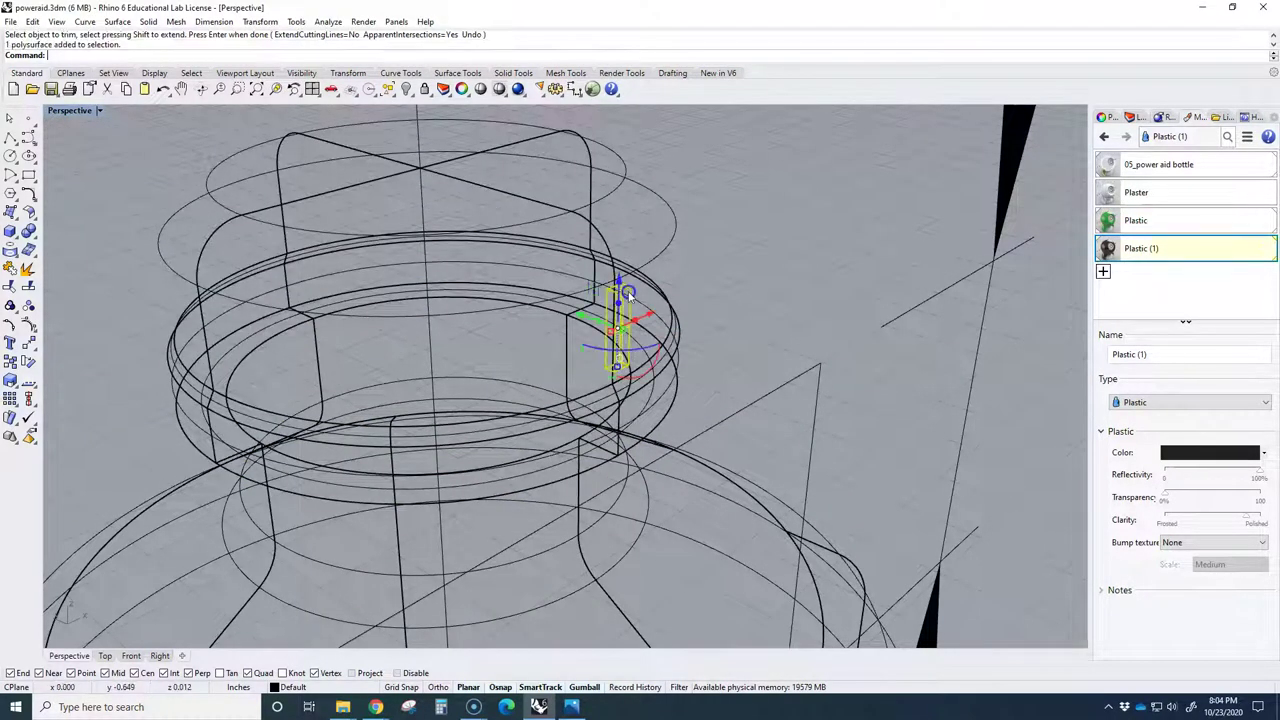
{"action": "key", "text": "ctrl+alt+s"}
{"action": "scroll", "coordinate": [563, 309], "scroll_direction": "down", "scroll_amount": 5}
{"action": "right_click_drag", "start_coordinate": [563, 309], "coordinate": [634, 327]}
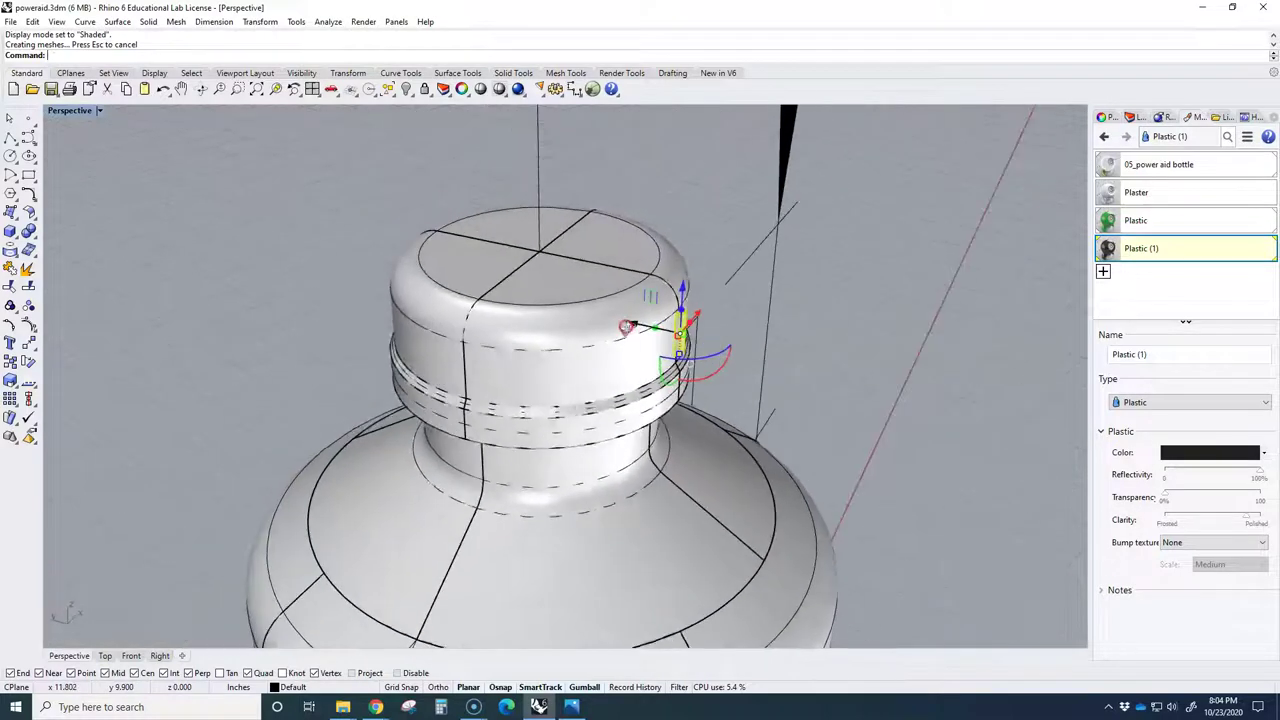
Move the trimmed rib outward, clear of the cap's side wall, so its open back is accessible.
{"action": "left_click_drag", "start_coordinate": [634, 327], "coordinate": [689, 334]}
{"action": "right_click_drag", "start_coordinate": [722, 380], "coordinate": [834, 374]}
{"action": "key", "text": "ctrl+z"}
{"action": "scroll", "coordinate": [842, 316], "scroll_direction": "up", "scroll_amount": 7}
{"action": "left_click", "coordinate": [841, 316]}
{"action": "right_click_drag", "start_coordinate": [841, 316], "coordinate": [634, 291]}
{"action": "scroll", "coordinate": [725, 325], "scroll_direction": "up", "scroll_amount": 3}
{"action": "right_click_drag", "start_coordinate": [725, 325], "coordinate": [743, 329]}
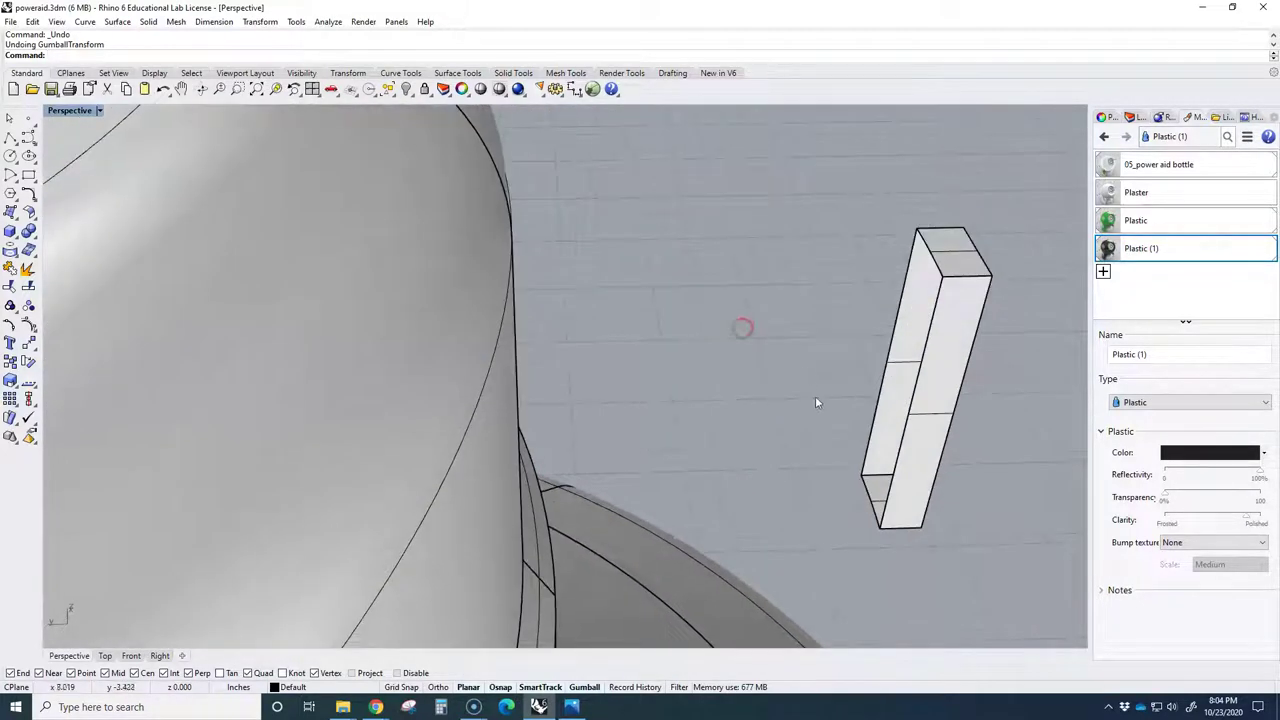
{"action": "type", "text": "Sweep2"}
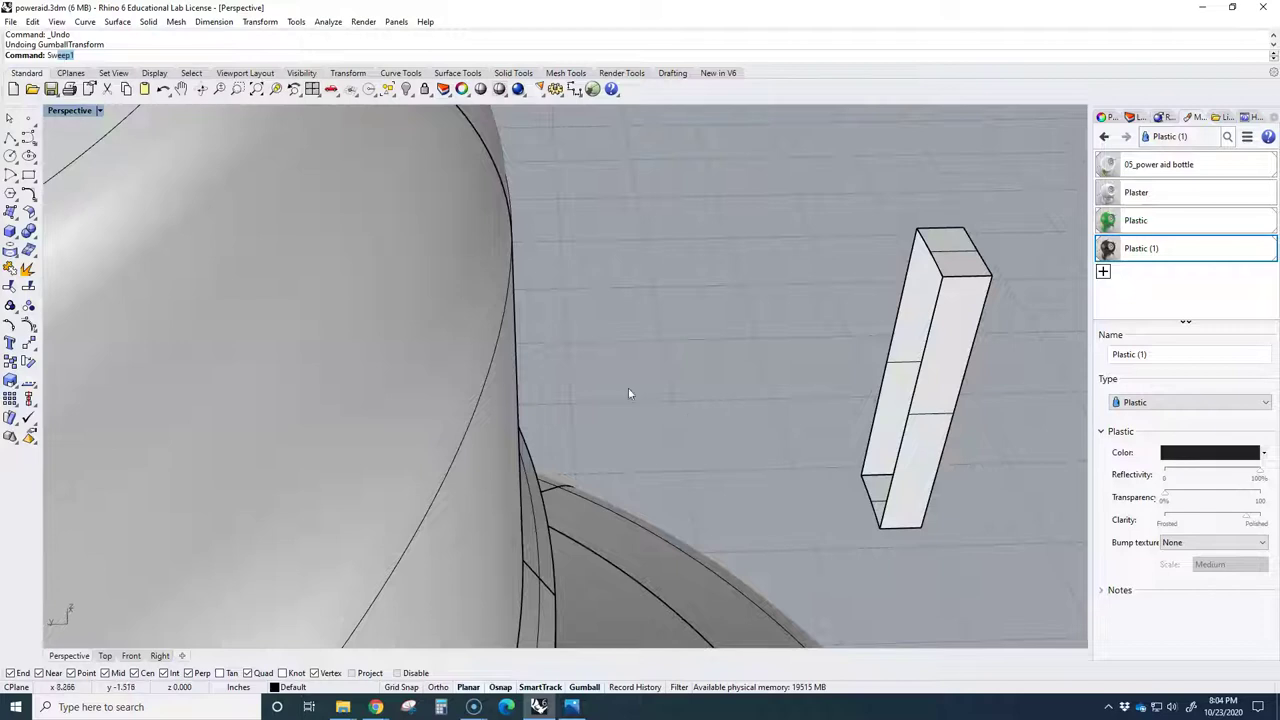
{"action": "key", "text": "Return"}
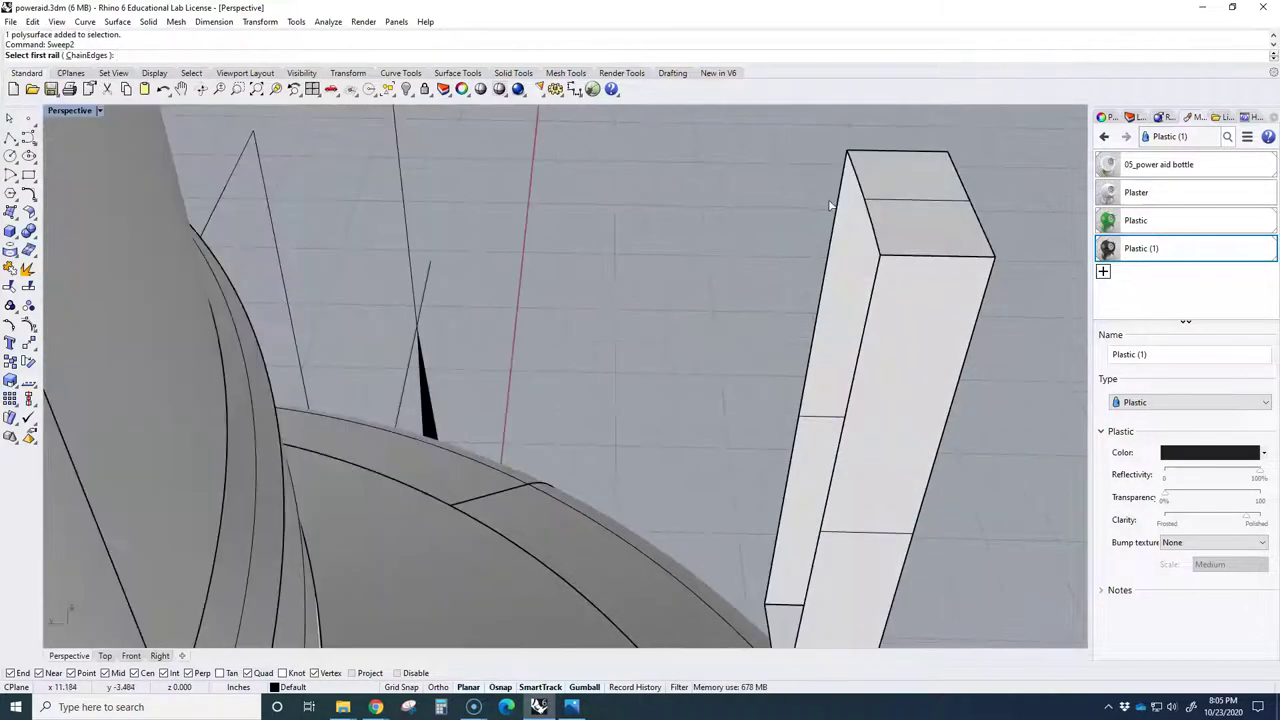
{"action": "key", "text": "Escape"}
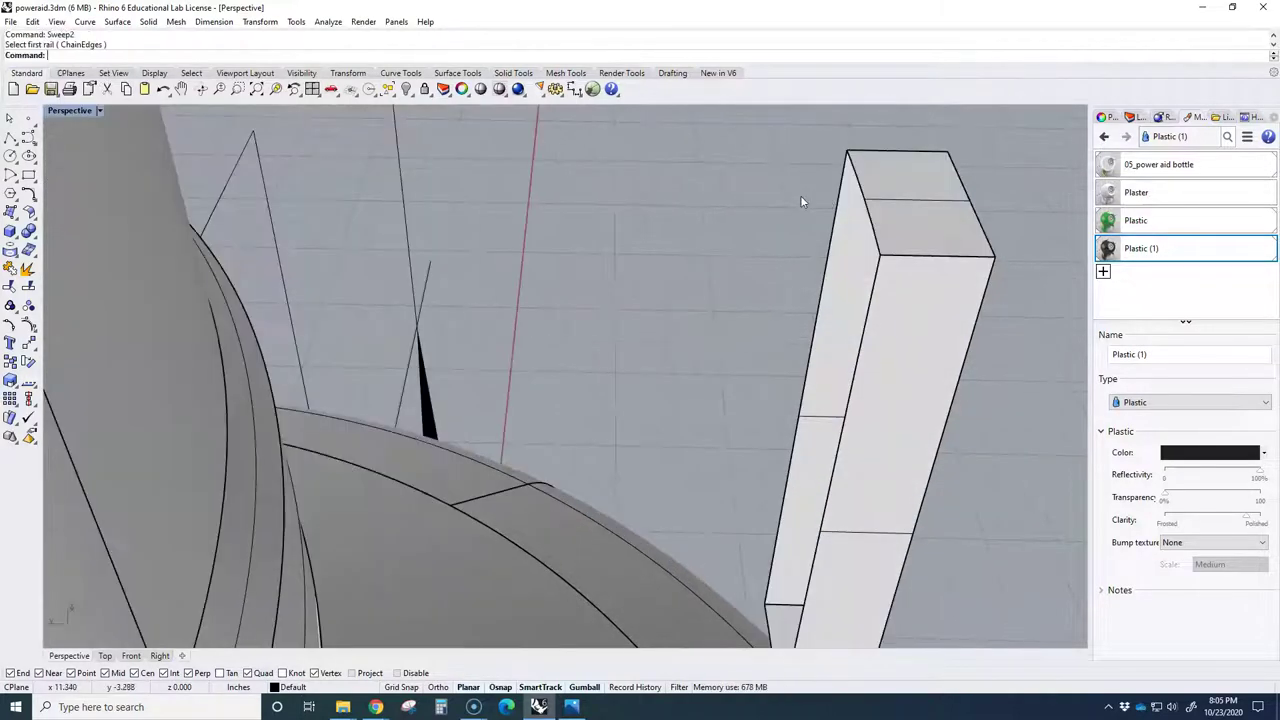
Duplicate the two edge segments along the top of the rib's open back as curves with DupEdge.
{"action": "type", "text": "DupEdge"}
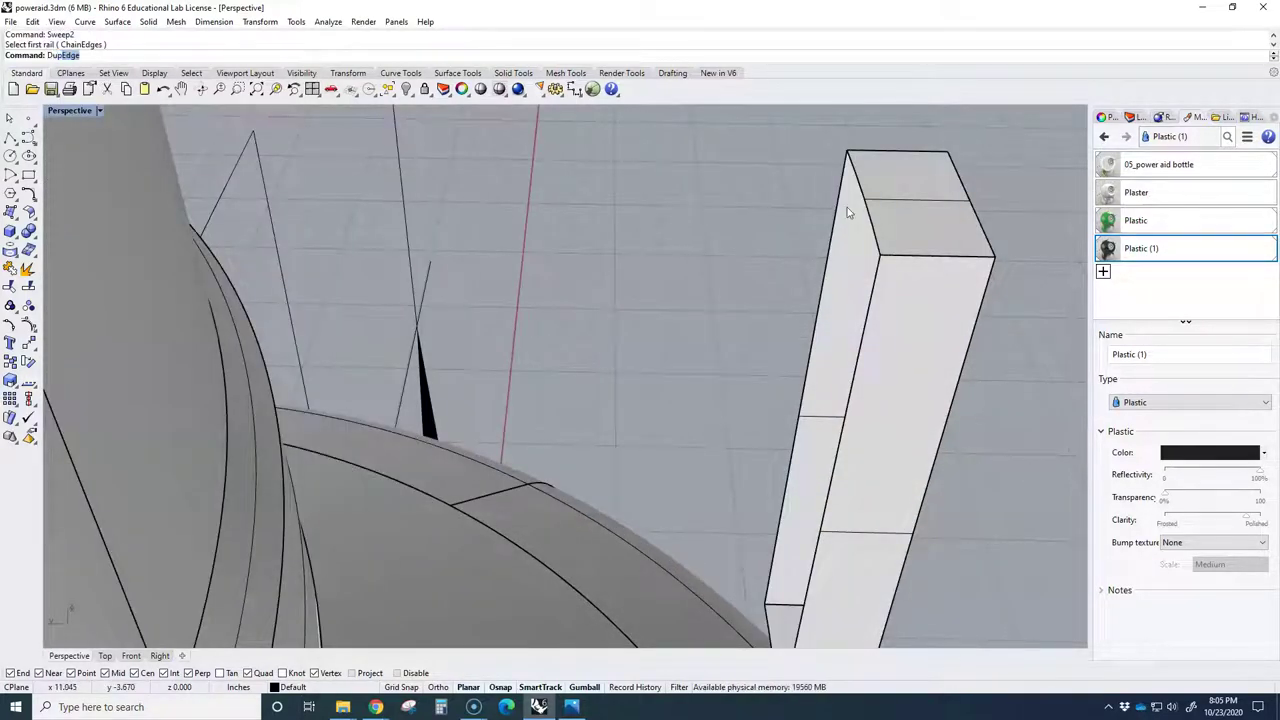
{"action": "key", "text": "Return"}
{"action": "left_click", "coordinate": [856, 177]}
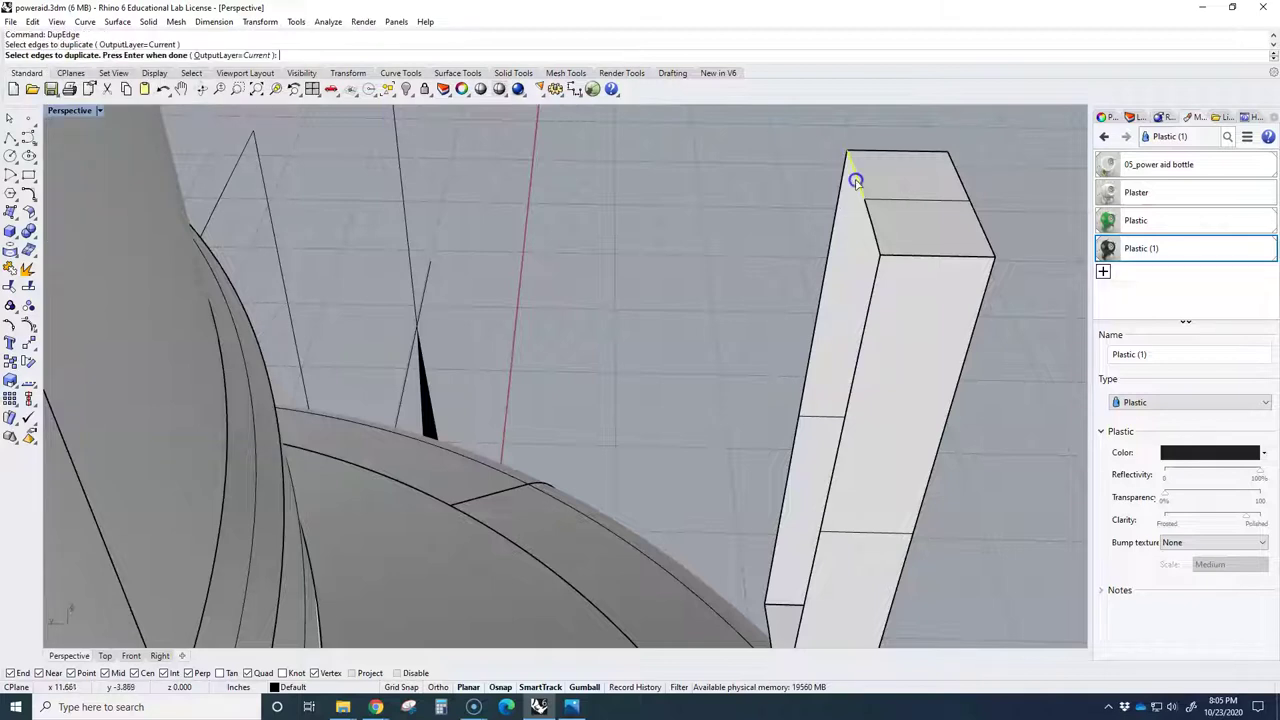
{"action": "left_click", "coordinate": [866, 214]}
{"action": "key", "text": "Return"}
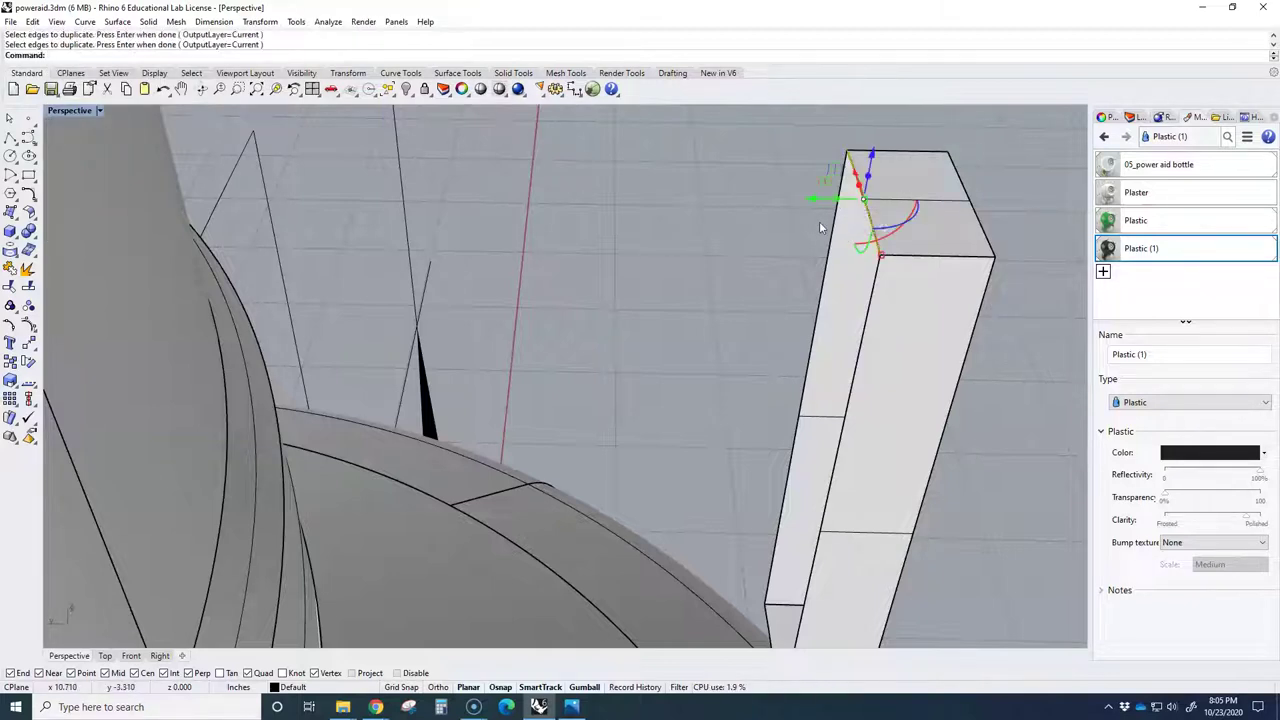
{"action": "key", "text": "Escape"}
{"action": "type", "text": "Sweep2"}
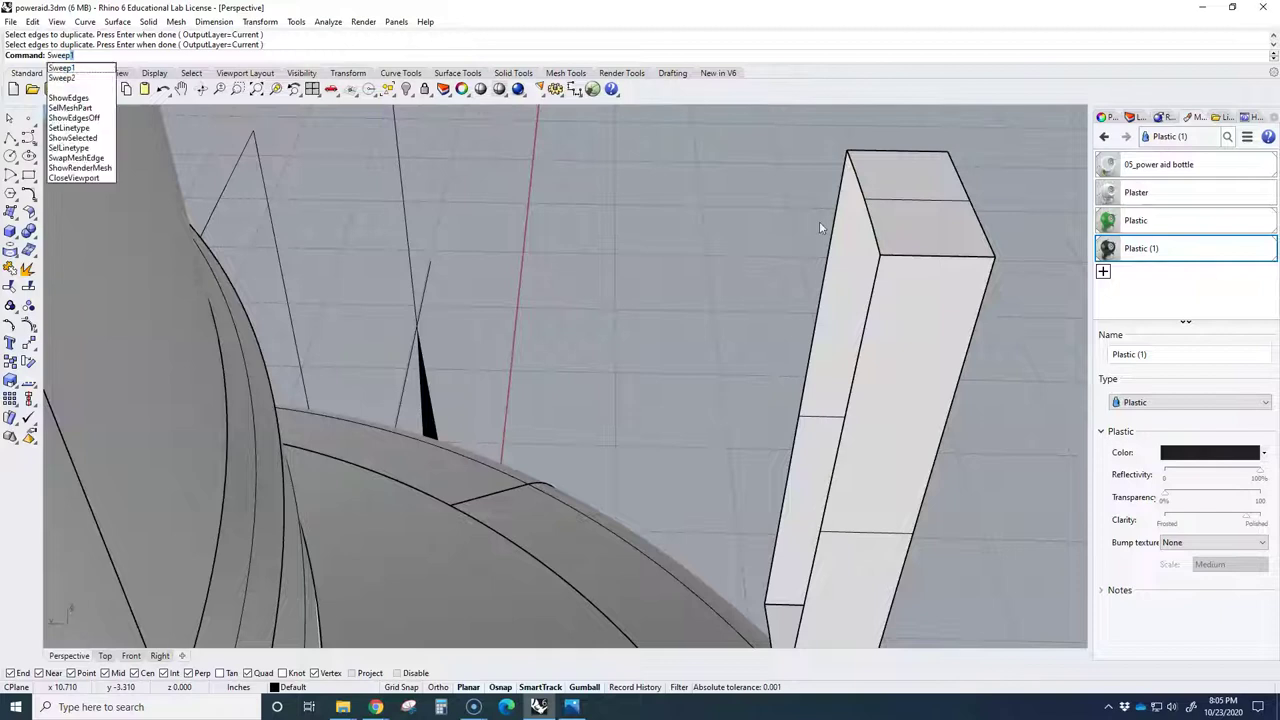
{"action": "key", "text": "Return"}
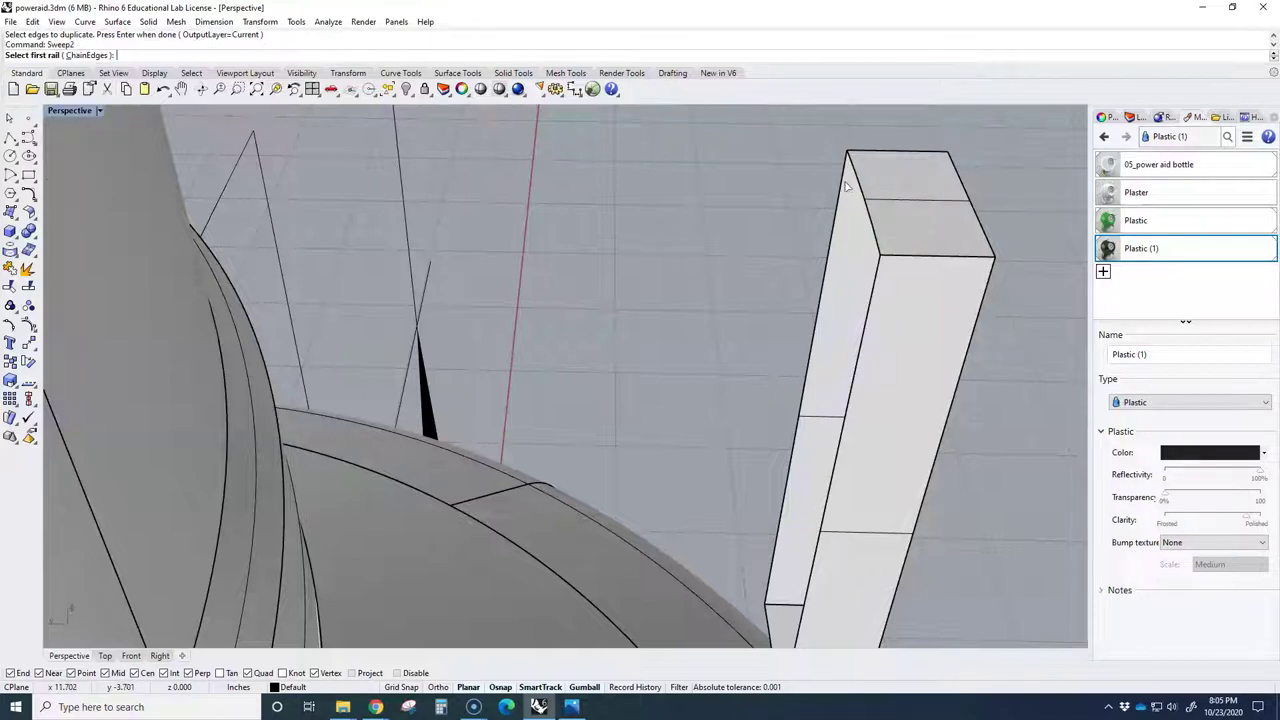
{"action": "left_click", "coordinate": [843, 180]}
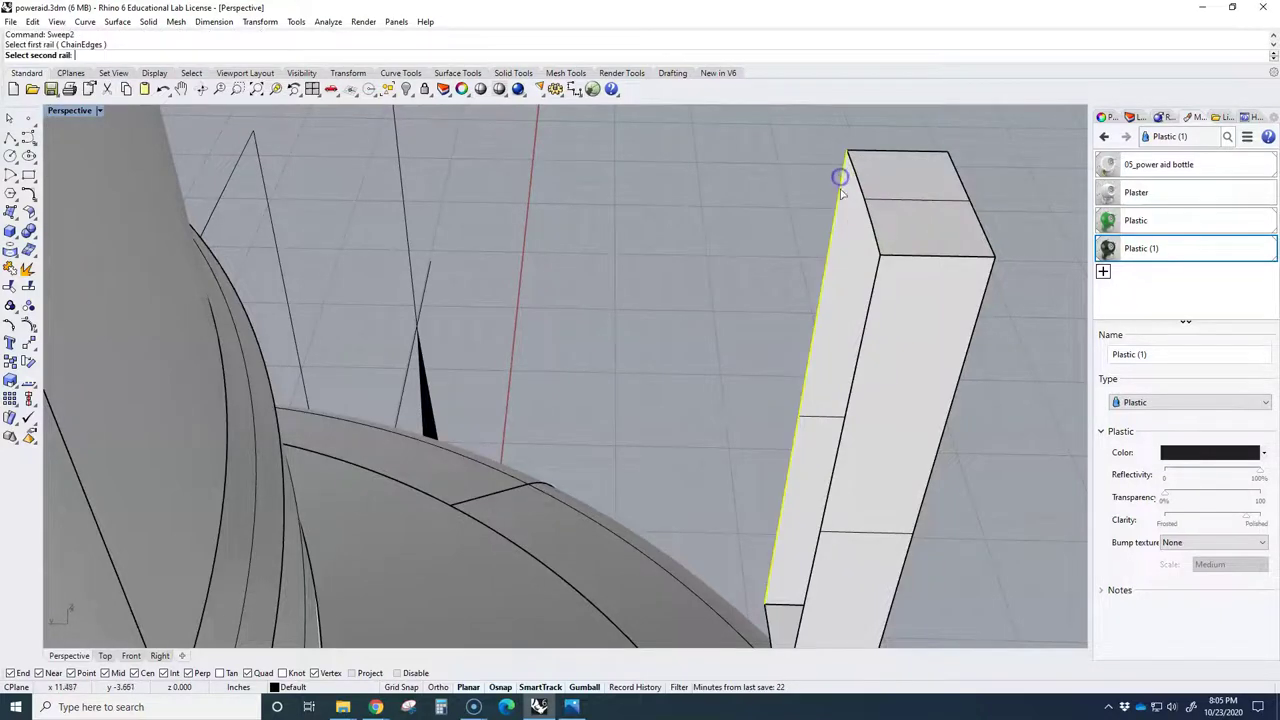
{"action": "left_click", "coordinate": [879, 272]}
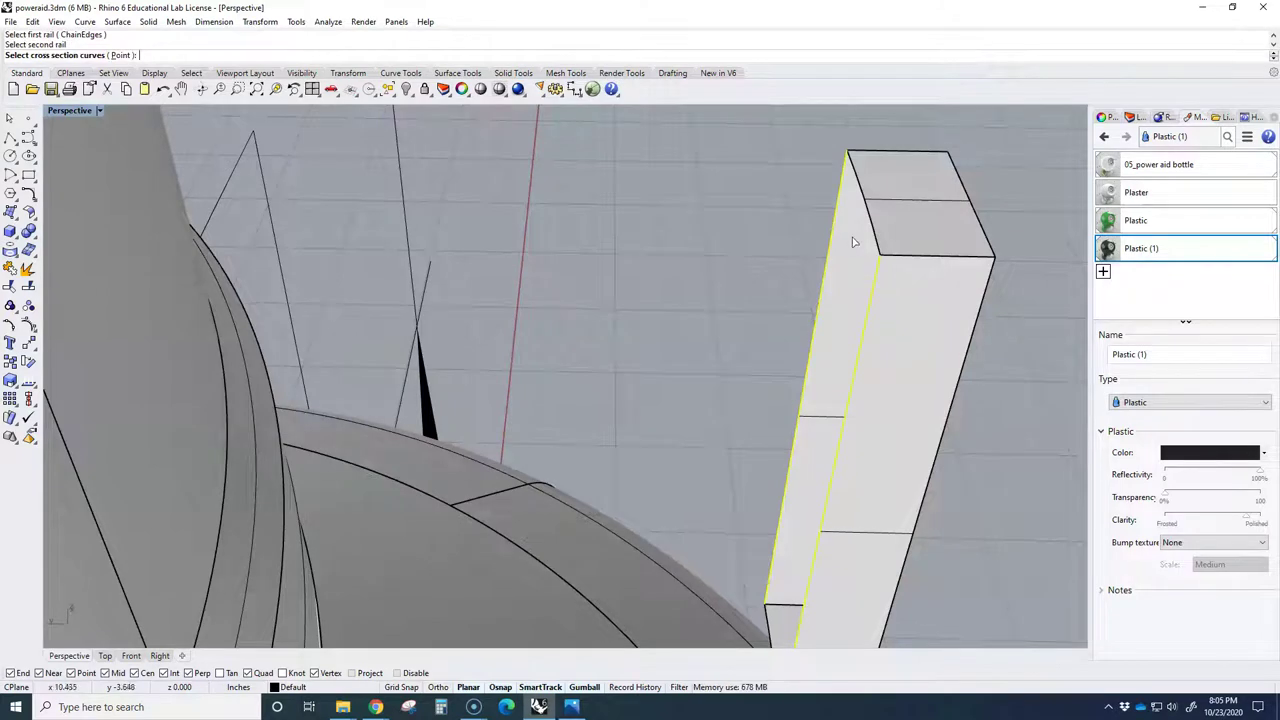
{"action": "left_click", "coordinate": [875, 237]}
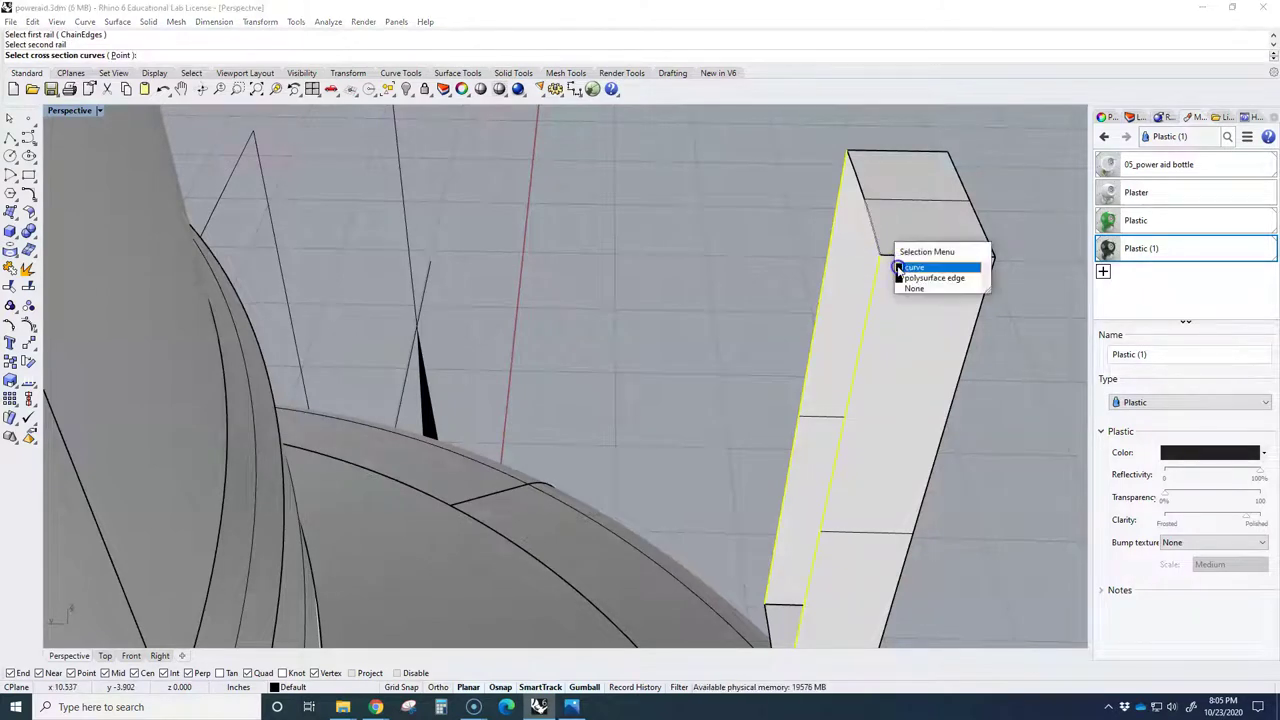
{"action": "left_click", "coordinate": [901, 265]}
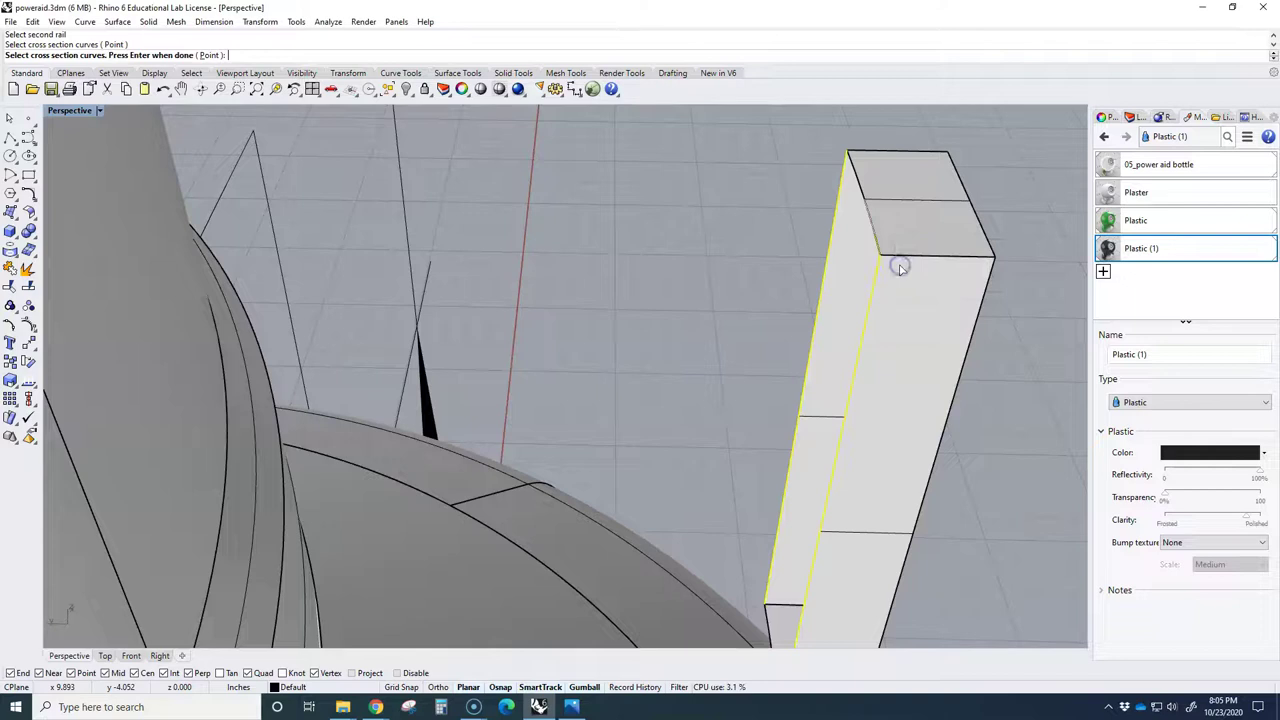
{"action": "key", "text": "Escape"}
Join the two duplicated curves along the top of the rib's open back into one curve.
{"action": "left_click", "coordinate": [875, 242]}
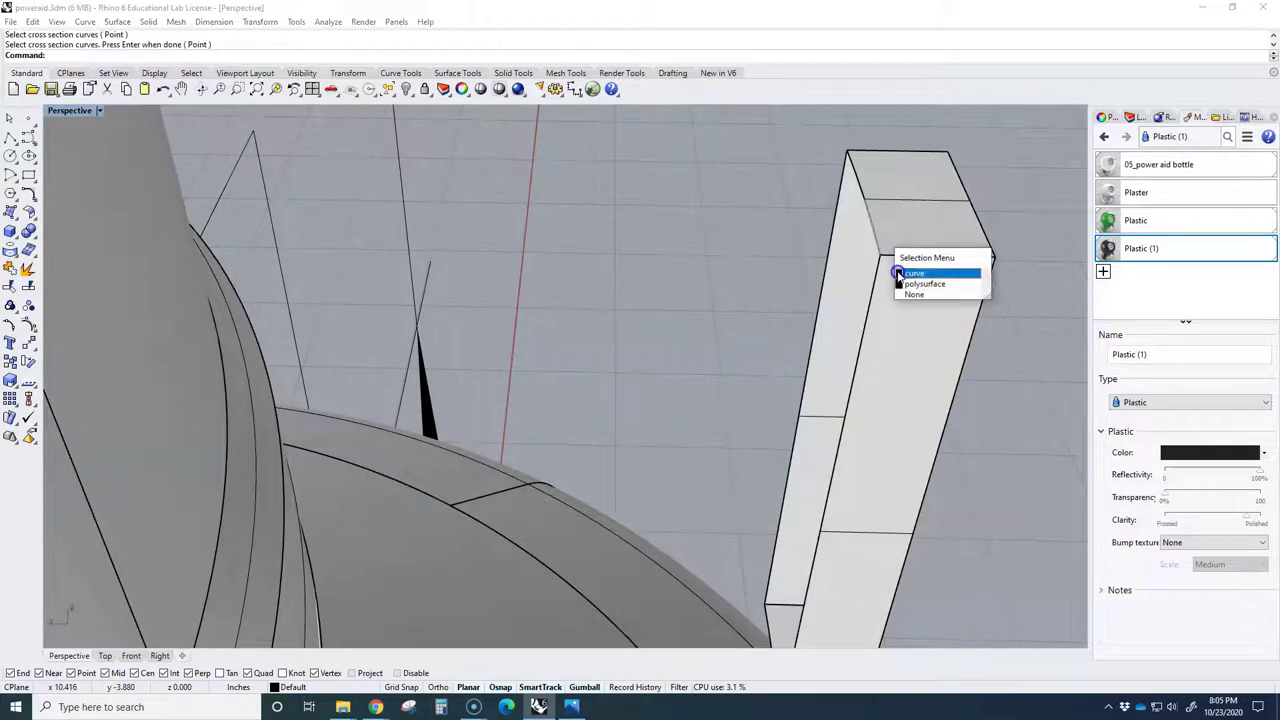
{"action": "left_click", "coordinate": [902, 270]}
{"action": "left_click", "coordinate": [864, 198]}
{"action": "left_click", "coordinate": [885, 210]}
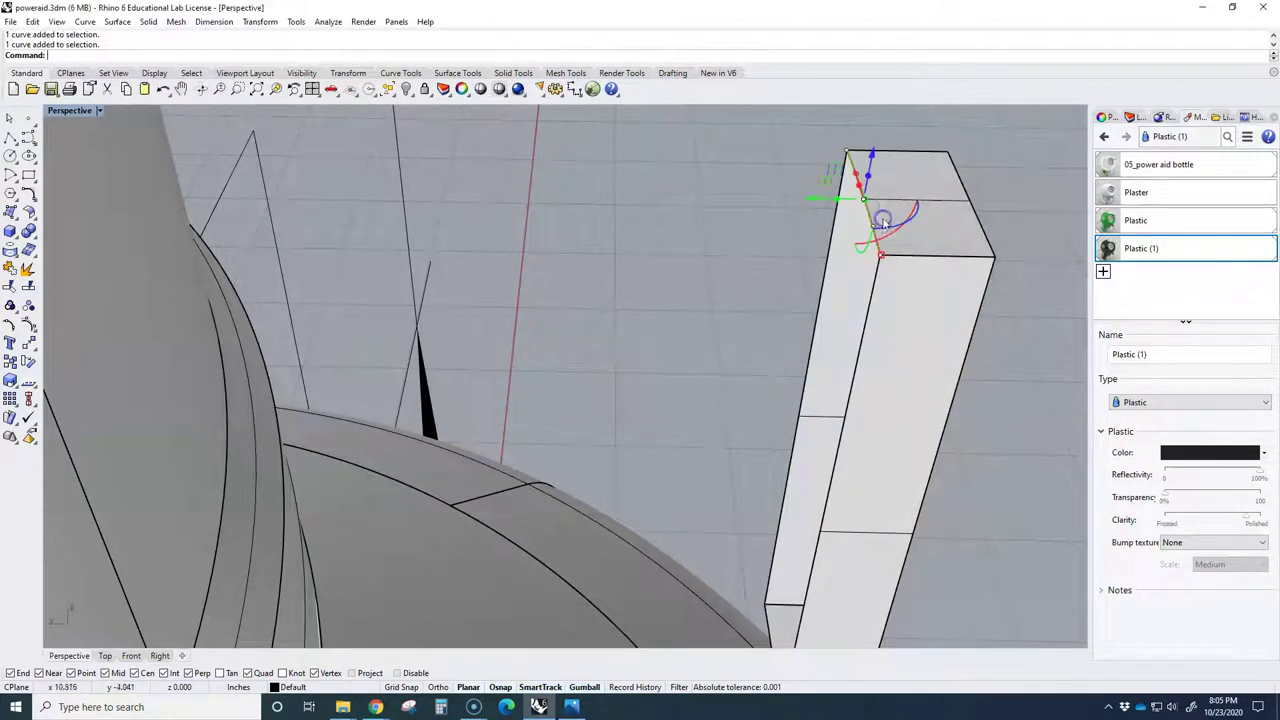
{"action": "left_click", "coordinate": [12, 269]}
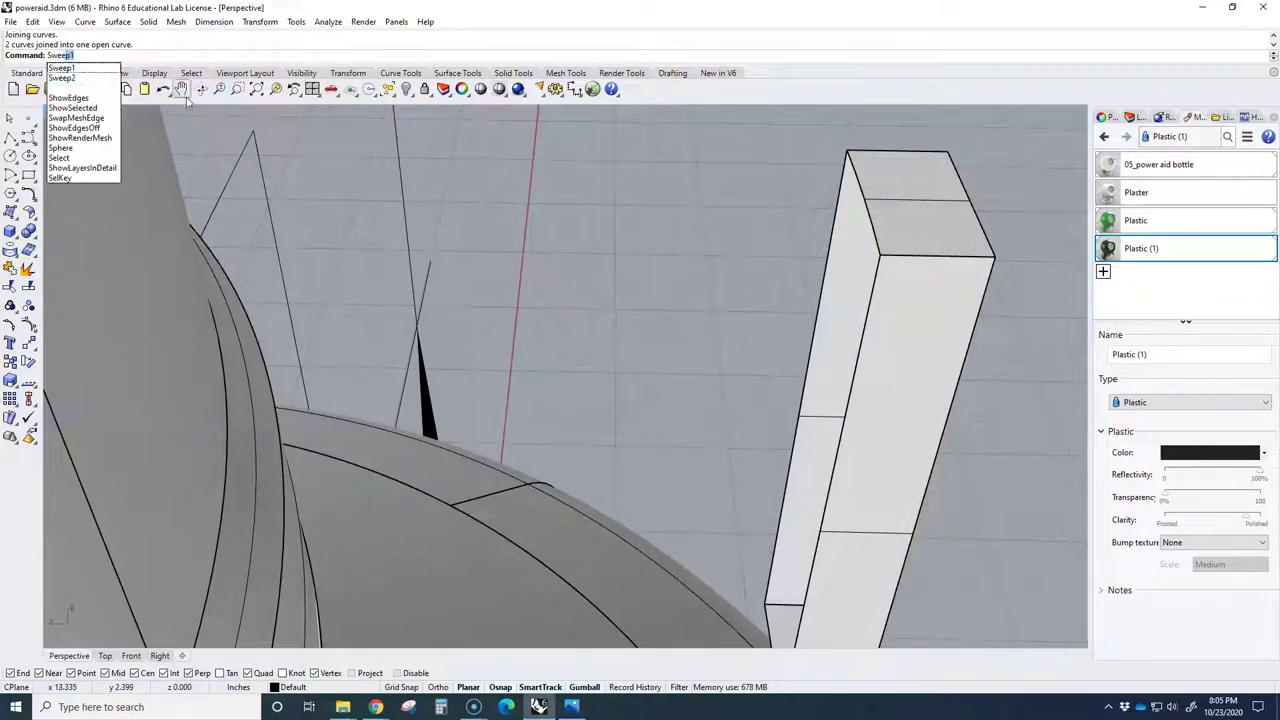
Close the rib's open back with Sweep2, using its two long back edges as rails and the joined curve as cross section, unchanged.
{"action": "left_click", "coordinate": [74, 79]}
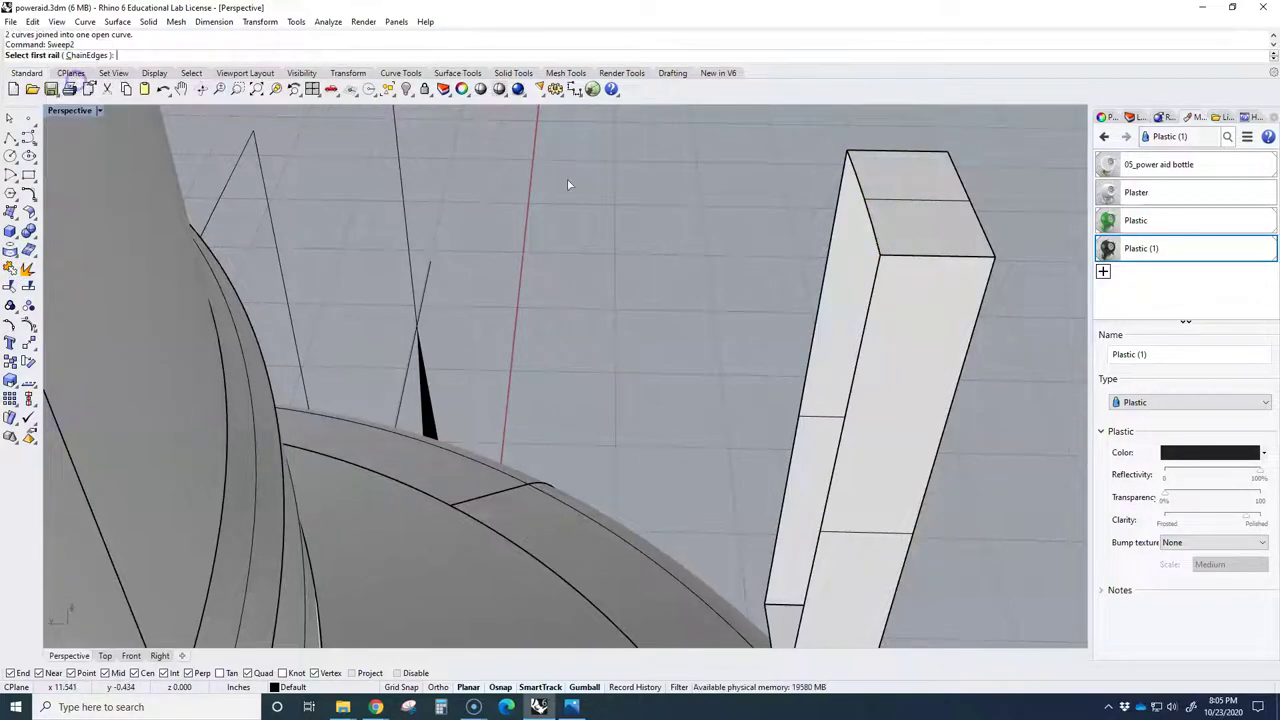
{"action": "left_click", "coordinate": [845, 176]}
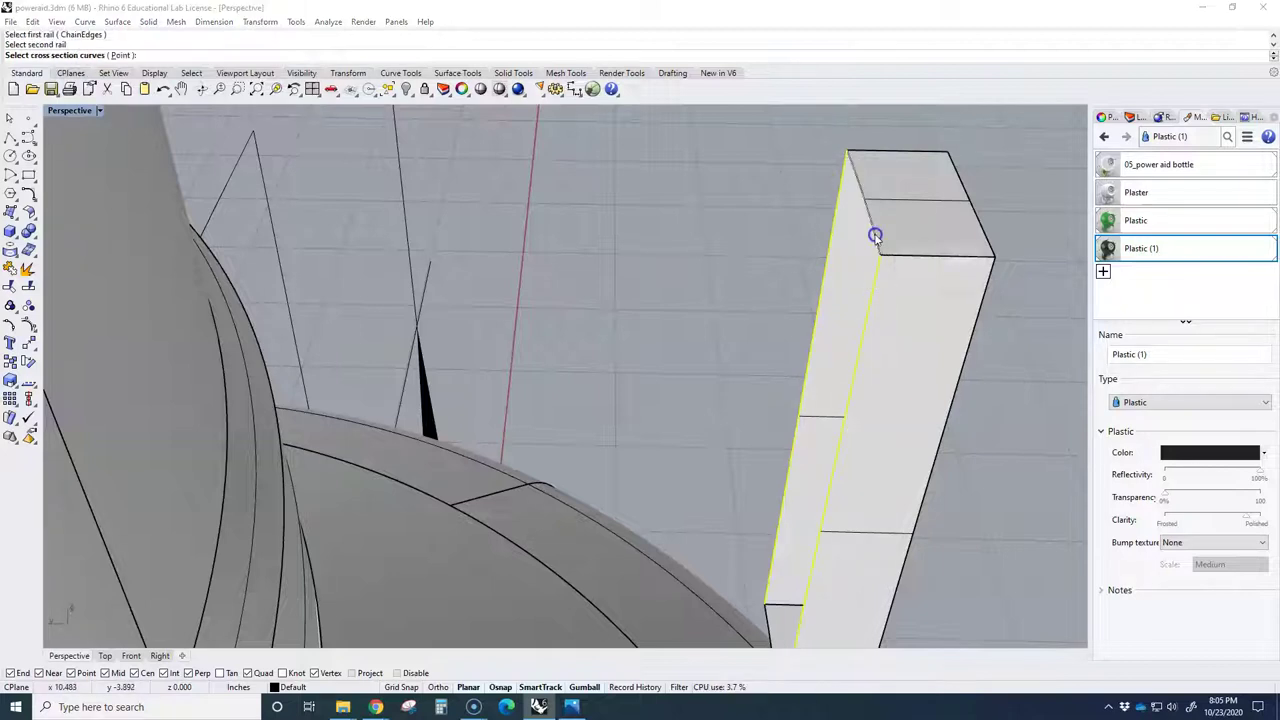
{"action": "left_click", "coordinate": [888, 252]}
{"action": "left_click", "coordinate": [902, 266]}
{"action": "left_click", "coordinate": [896, 274]}
{"action": "key", "text": "Return"}
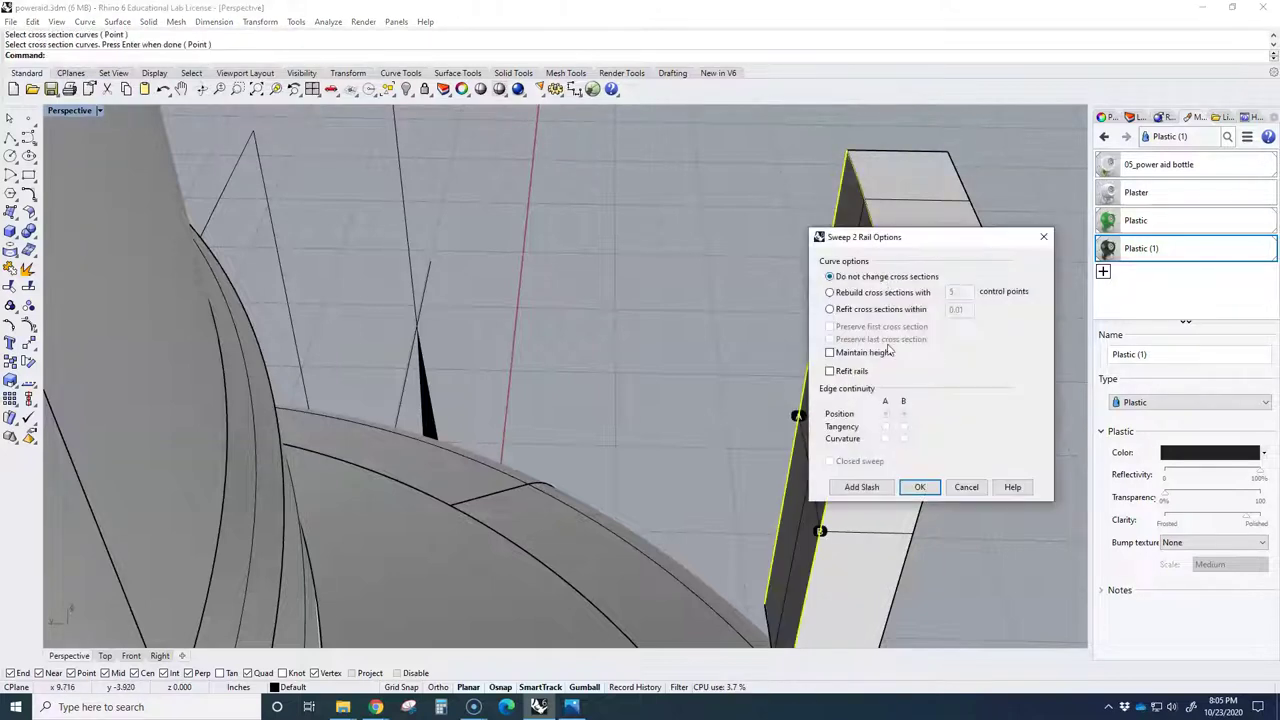
{"action": "left_click", "coordinate": [909, 486]}
Join the swept back surface and the rib into a closed polysurface.
{"action": "scroll", "coordinate": [908, 486], "scroll_direction": "down", "scroll_amount": 3}
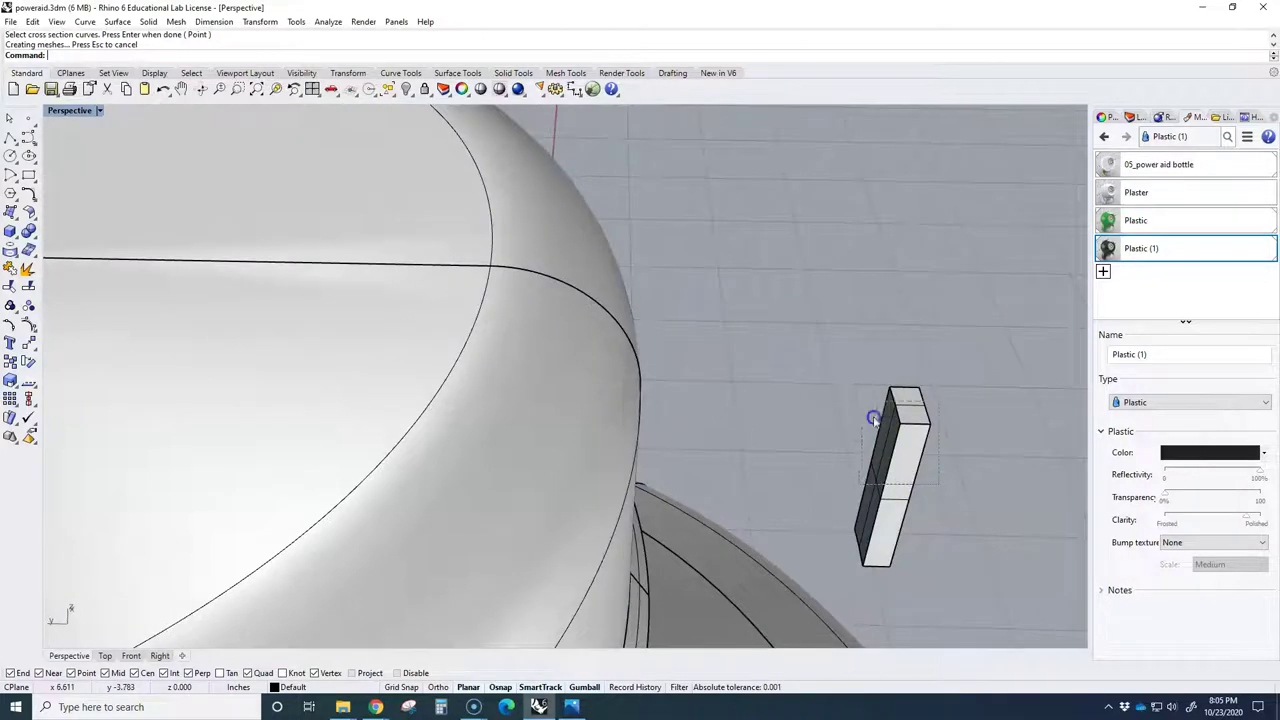
{"action": "left_click_drag", "start_coordinate": [873, 418], "coordinate": [819, 368]}
{"action": "left_click", "coordinate": [9, 268]}
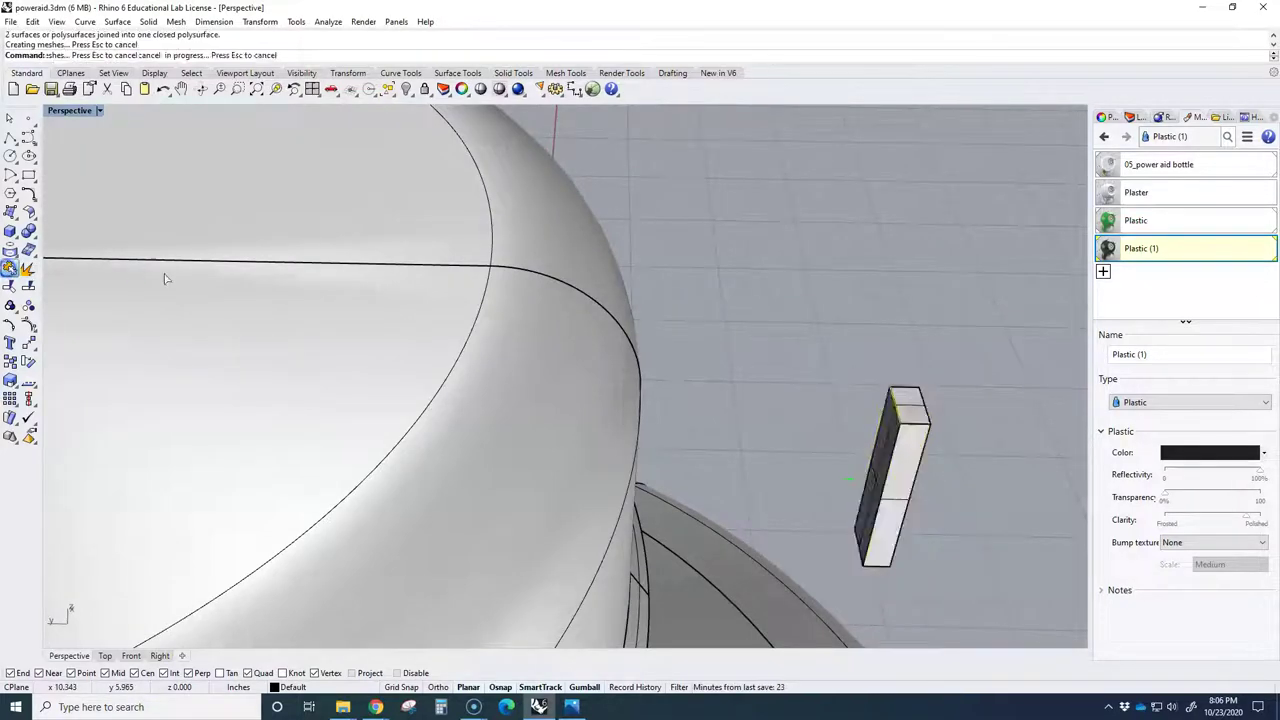
{"action": "left_click", "coordinate": [662, 400]}
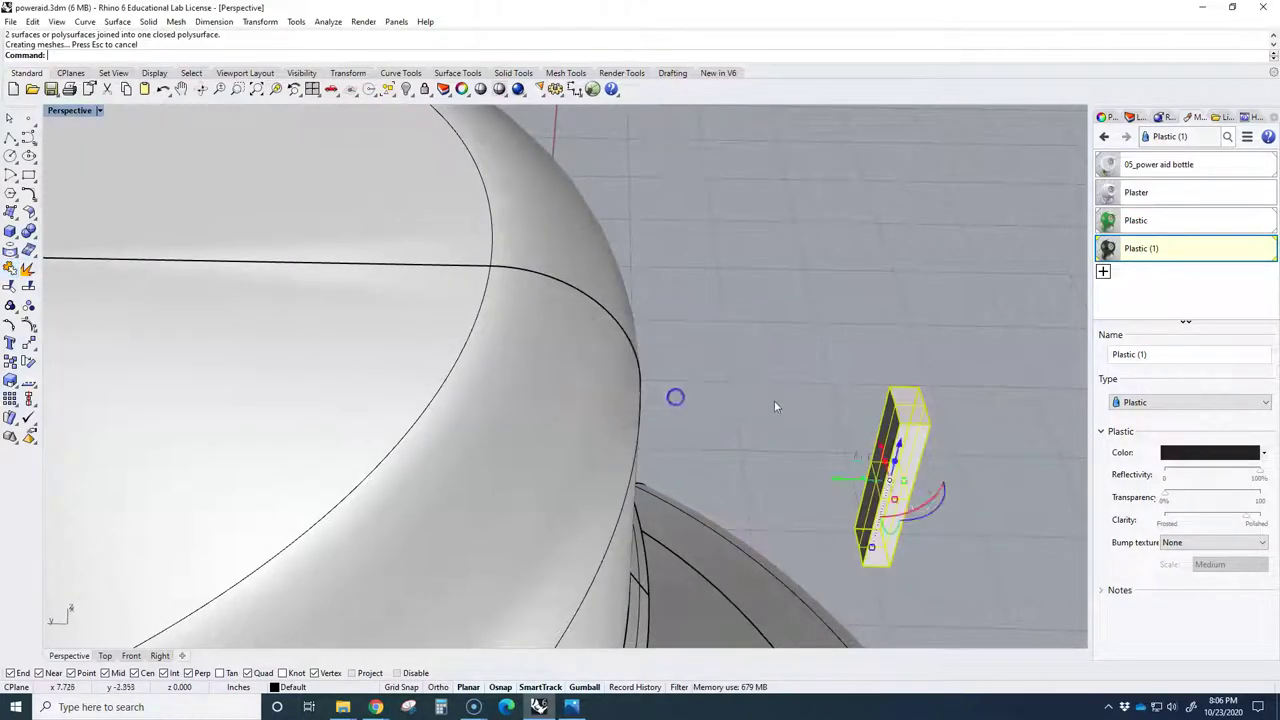
Move the closed rib back against the cap's side wall.
{"action": "left_click", "coordinate": [888, 450]}
{"action": "scroll", "coordinate": [872, 484], "scroll_direction": "up", "scroll_amount": 3}
{"action": "scroll", "coordinate": [872, 484], "scroll_direction": "down", "scroll_amount": 5}
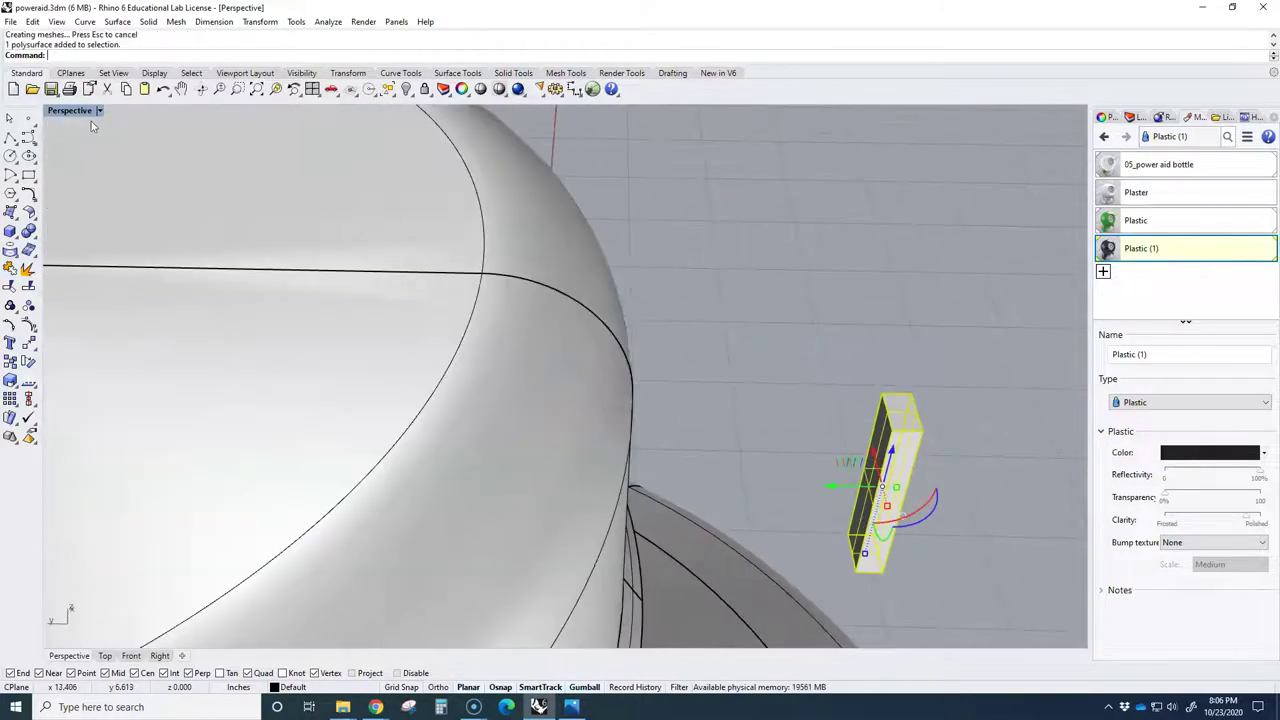
{"action": "left_click_drag", "start_coordinate": [843, 488], "coordinate": [590, 452]}
{"action": "key", "text": "Escape"}
{"action": "mouse_move", "coordinate": [693, 431]}
{"action": "right_mouse_down"}
{"action": "mouse_move", "coordinate": [714, 443]}
{"action": "mouse_move", "coordinate": [688, 426]}
{"action": "right_mouse_up"}
{"action": "right_click_drag", "start_coordinate": [489, 318], "coordinate": [513, 293]}
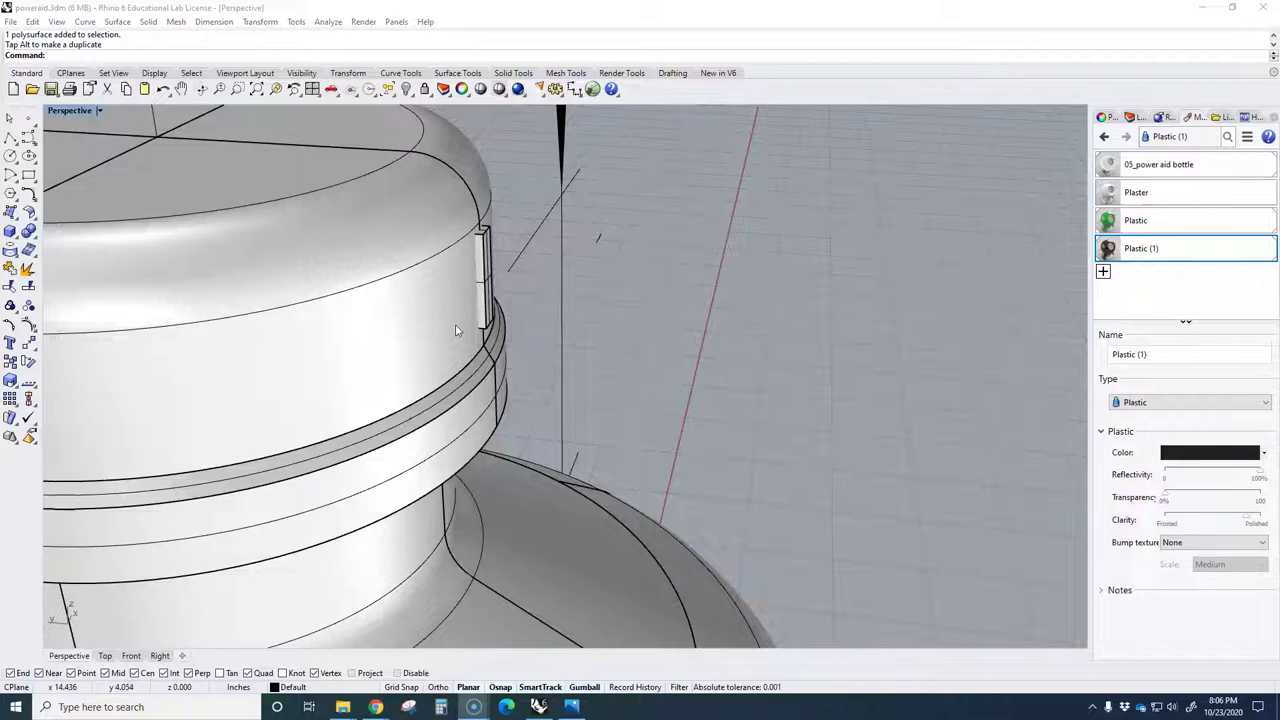
Boolean union the cap and the rib into one solid.
{"action": "scroll", "coordinate": [456, 330], "scroll_direction": "up", "scroll_amount": 3}
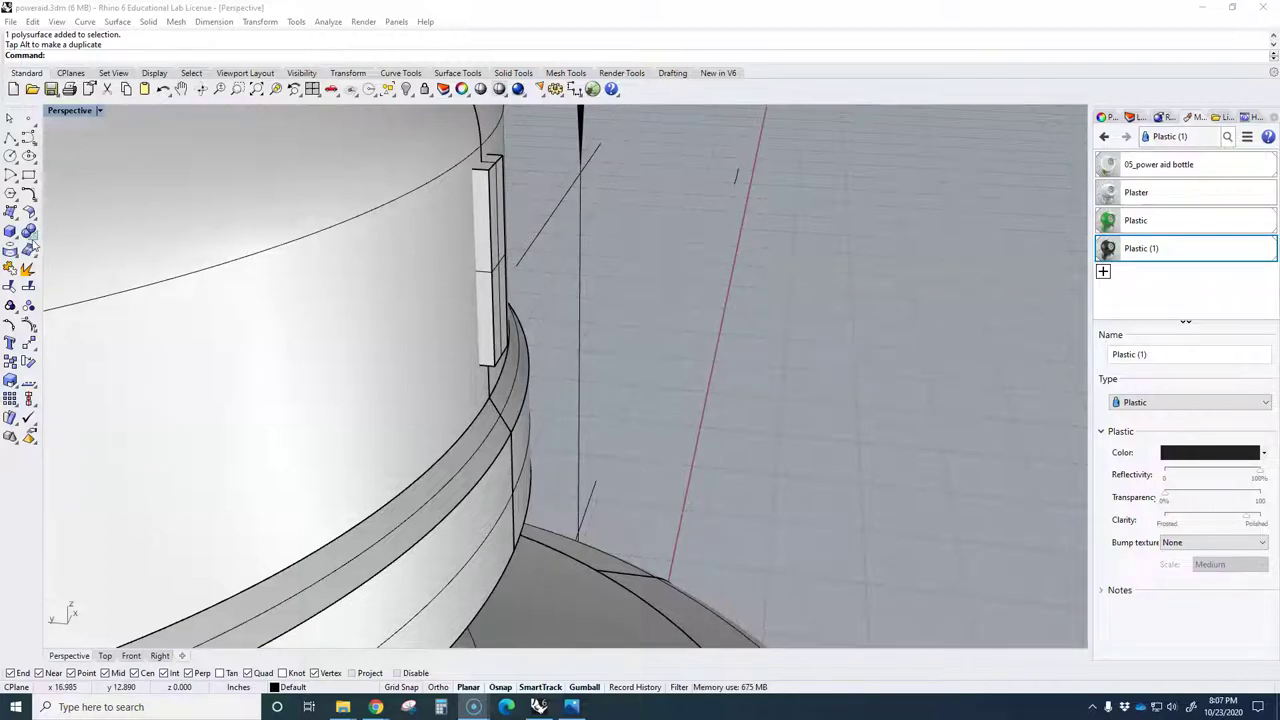
{"action": "left_click", "coordinate": [33, 237]}
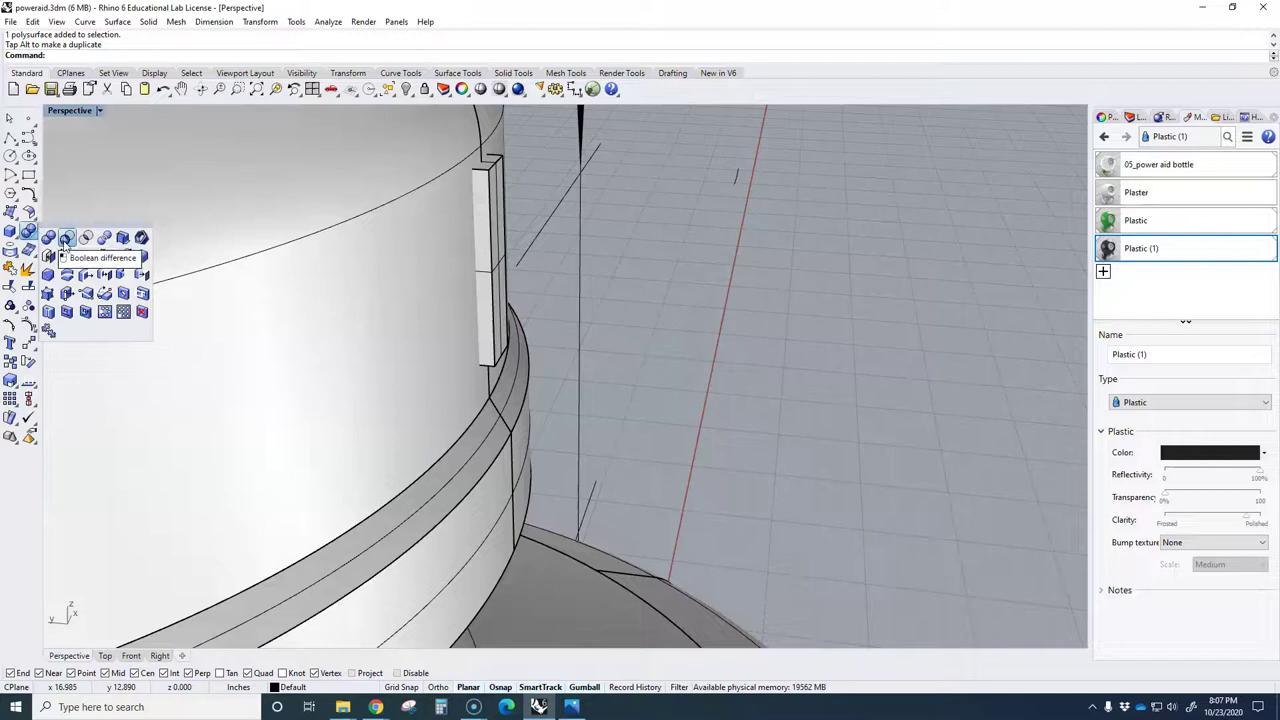
{"action": "left_click", "coordinate": [66, 240]}
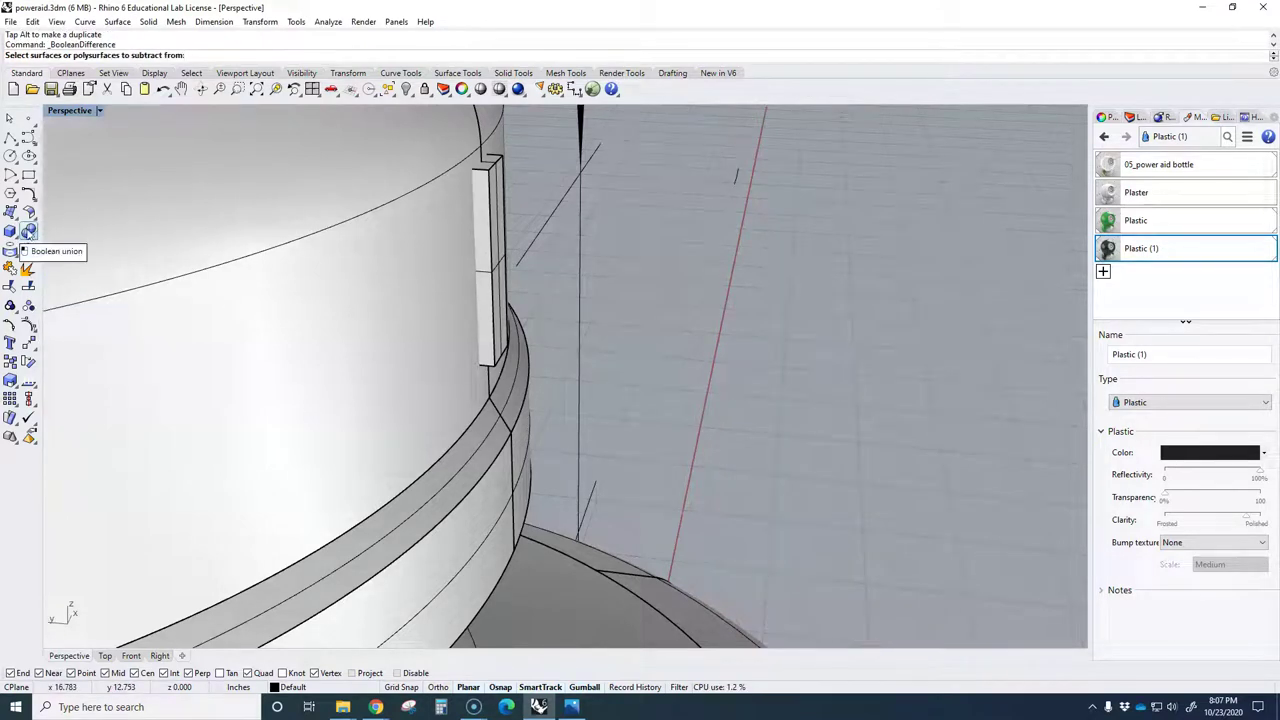
{"action": "left_click", "coordinate": [28, 231]}
{"action": "left_click", "coordinate": [408, 193]}
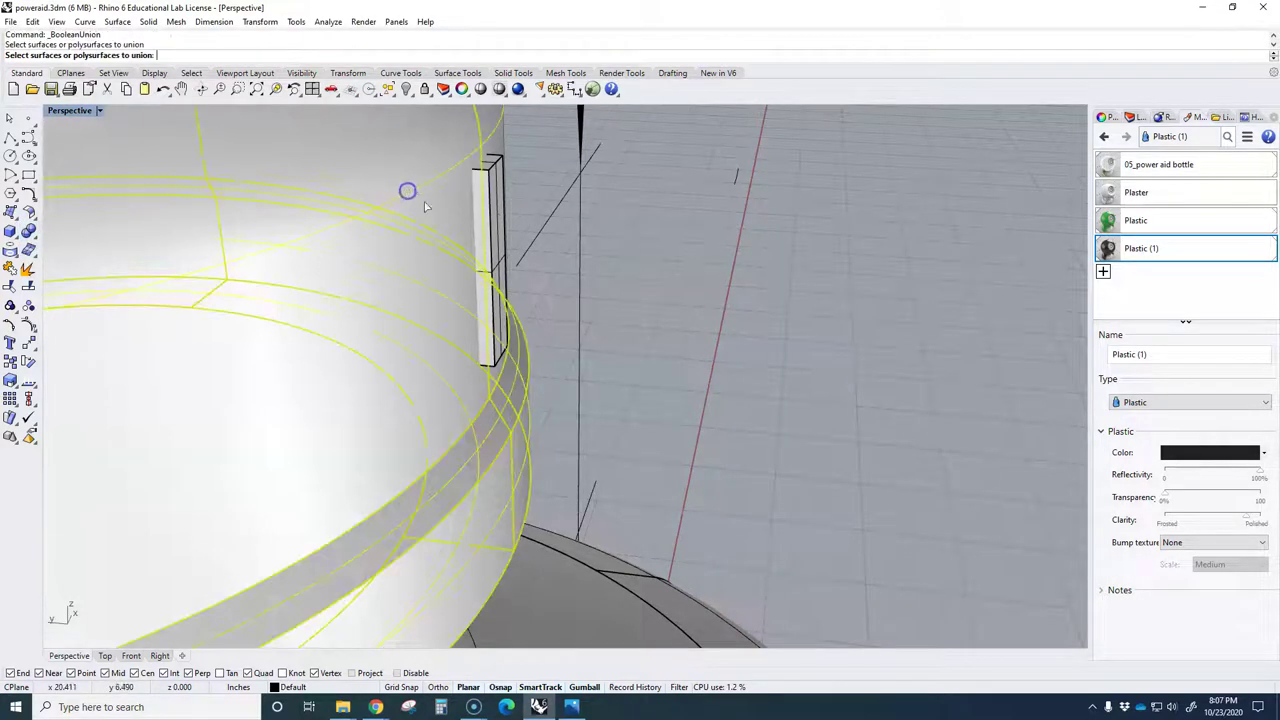
{"action": "left_click", "coordinate": [492, 200]}
{"action": "key", "text": "Return"}
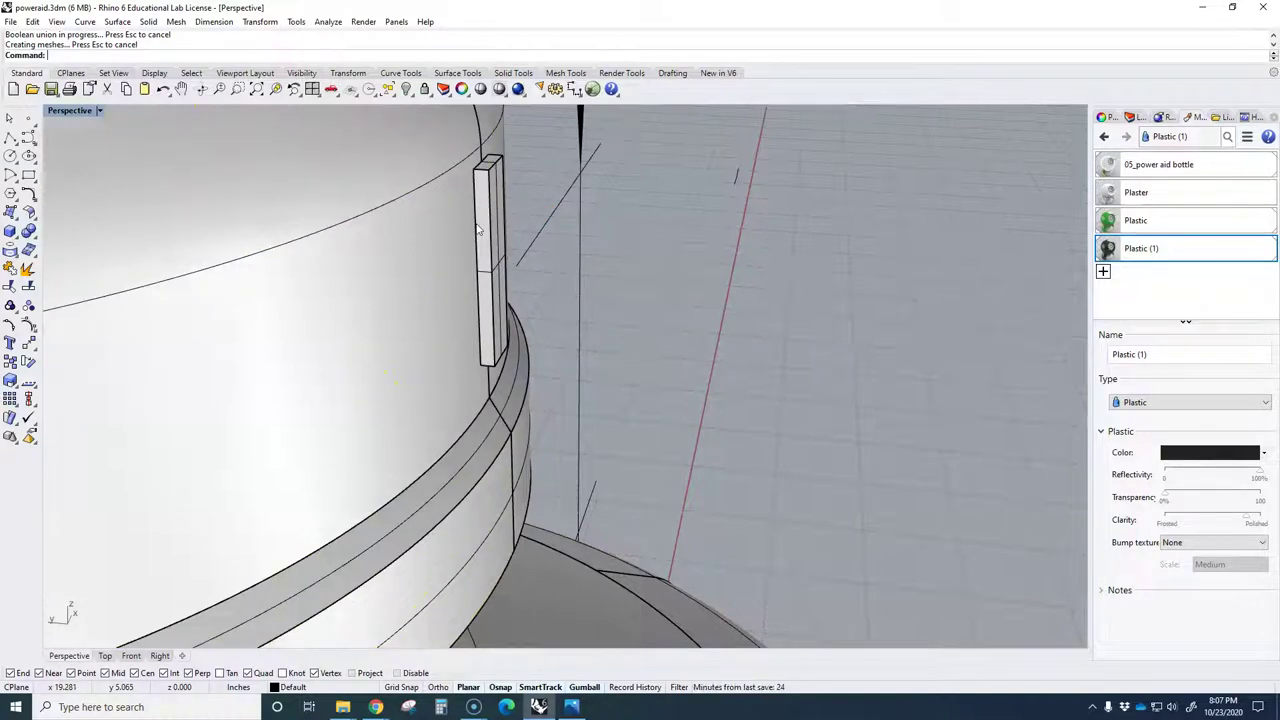
Pick the edges where the rib meets the cap's side wall for a BlendEdge with radius 1.
{"action": "key", "text": "Return"}
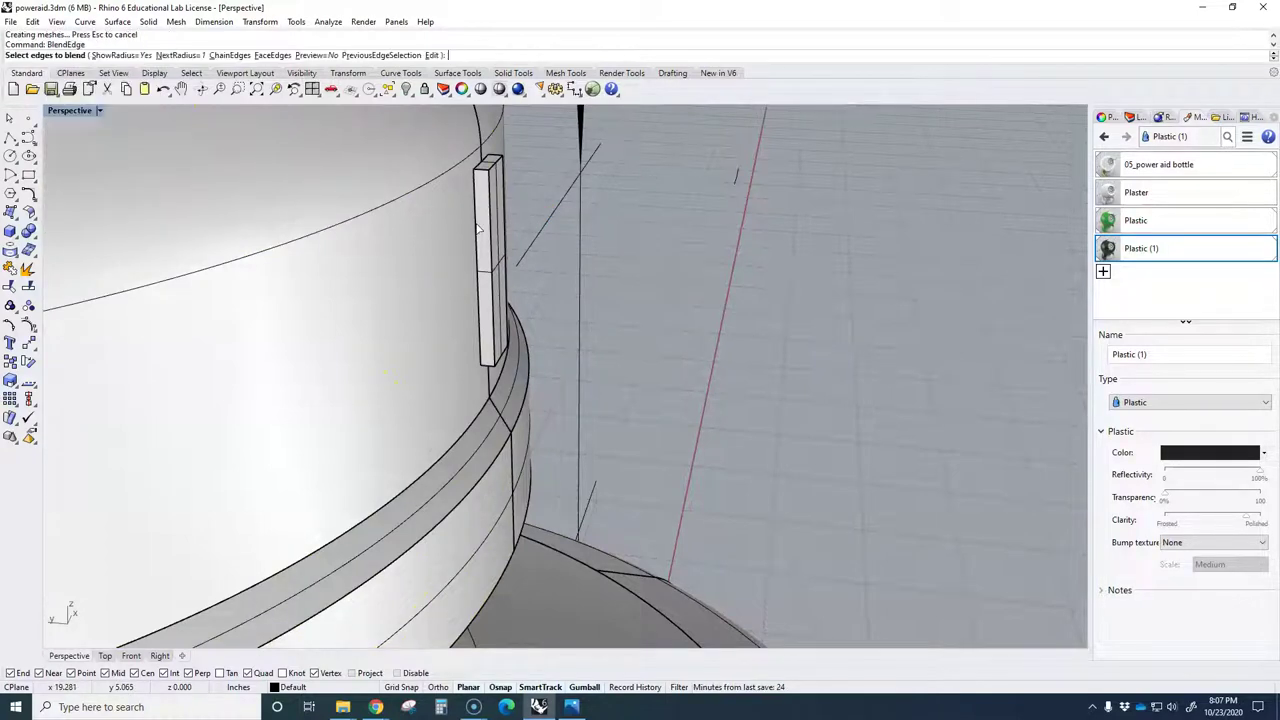
{"action": "left_click", "coordinate": [482, 162]}
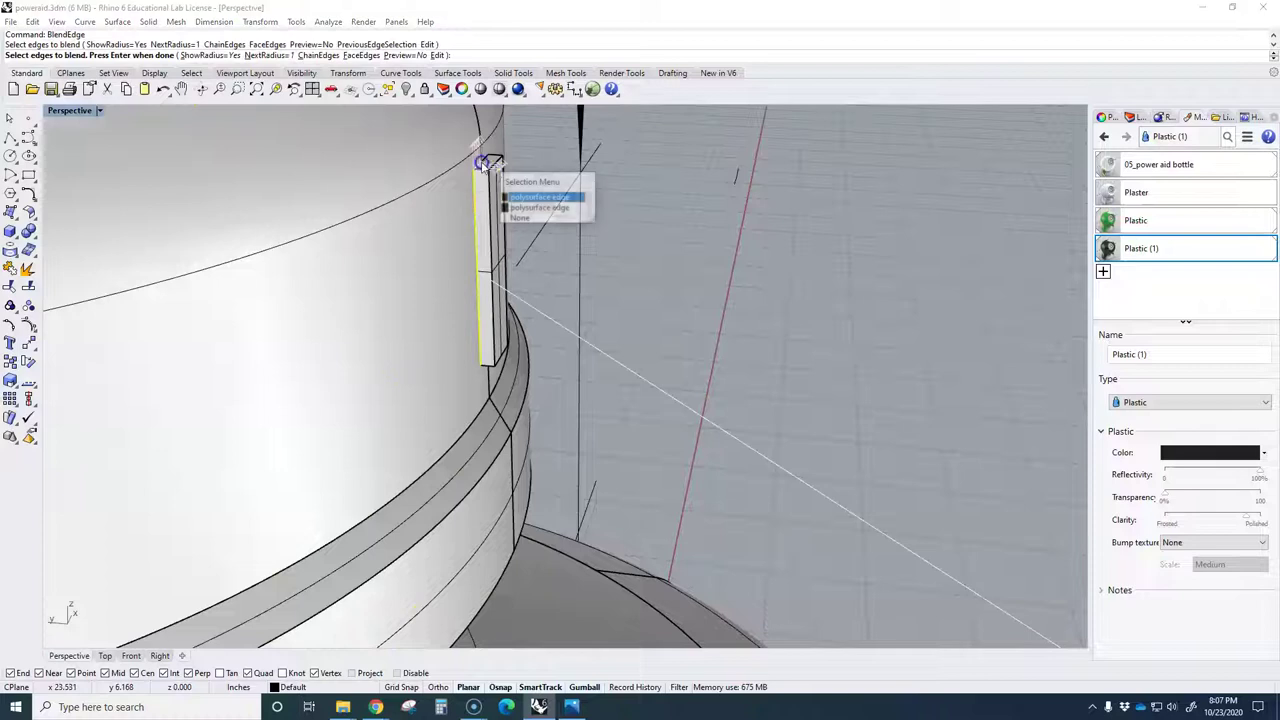
{"action": "left_click", "coordinate": [538, 198]}
{"action": "right_click_drag", "start_coordinate": [538, 198], "coordinate": [515, 233]}
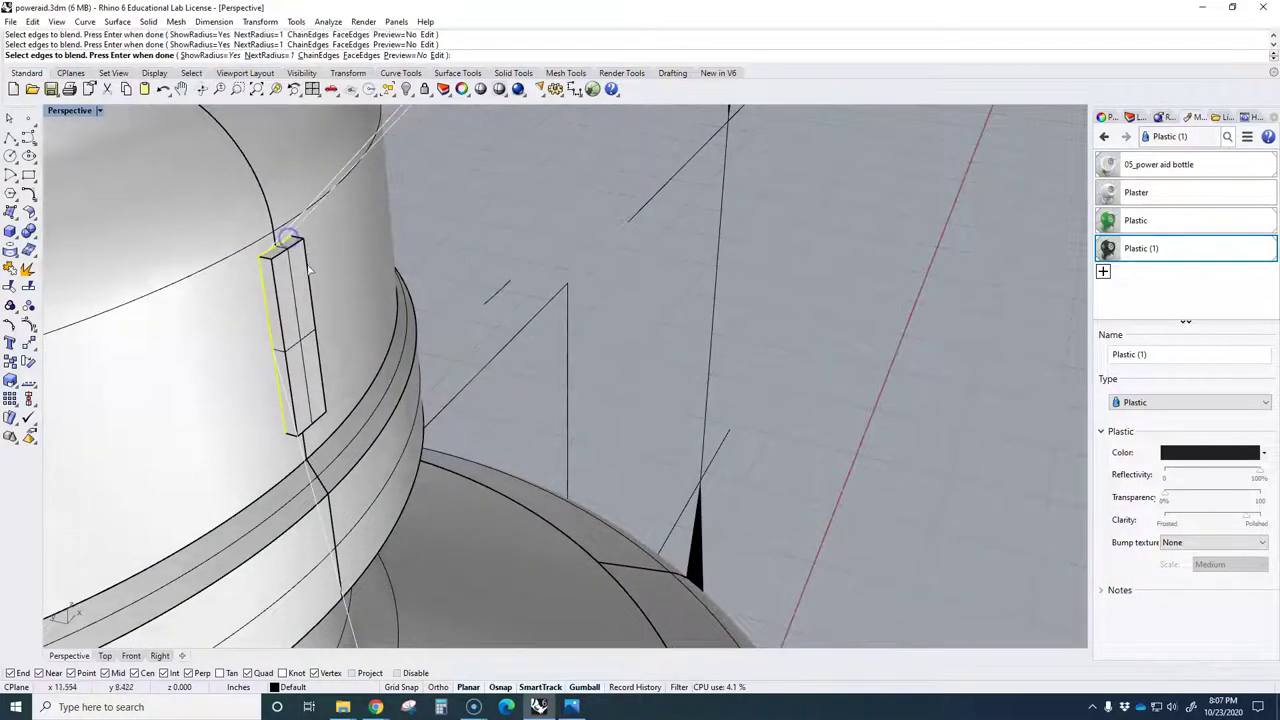
{"action": "right_click_drag", "start_coordinate": [291, 241], "coordinate": [521, 424]}
{"action": "right_click_drag", "start_coordinate": [334, 194], "coordinate": [413, 265]}
{"action": "scroll", "coordinate": [385, 130], "scroll_direction": "up", "scroll_amount": 4}
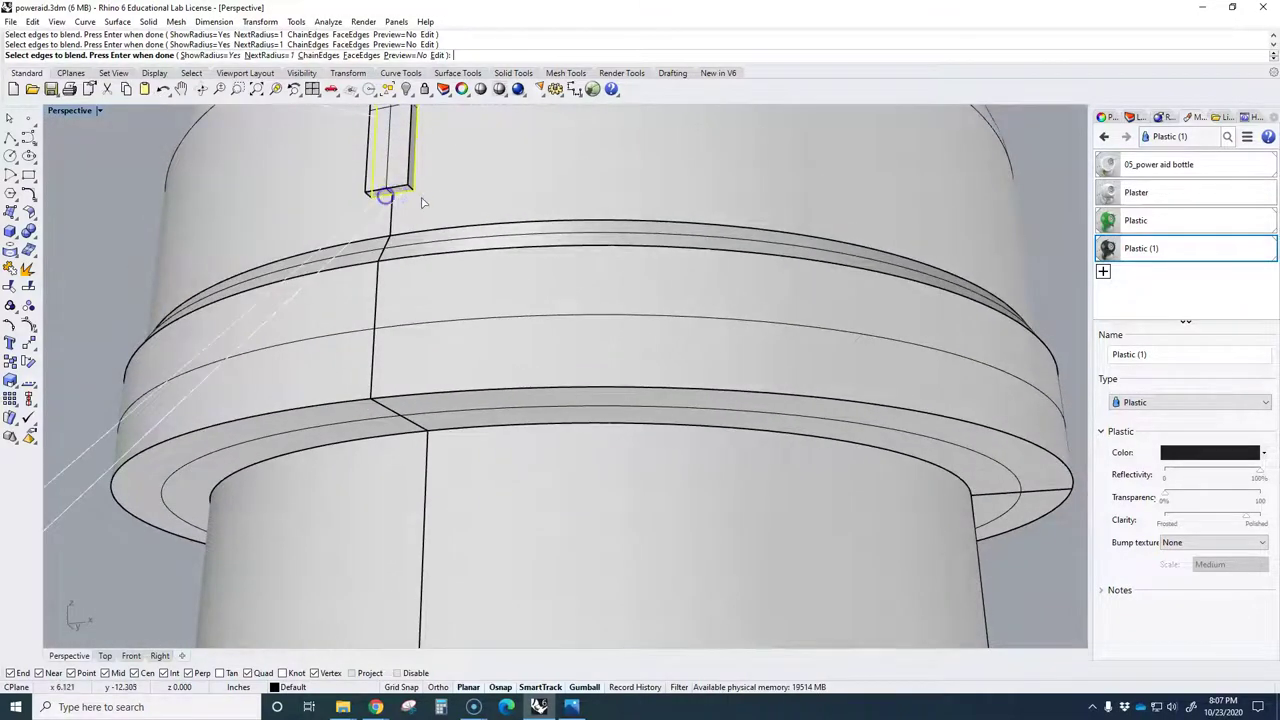
{"action": "scroll", "coordinate": [430, 200], "scroll_direction": "down", "scroll_amount": 5}
{"action": "right_click", "coordinate": [471, 251]}
{"action": "right_click_drag", "start_coordinate": [471, 251], "coordinate": [426, 303]}
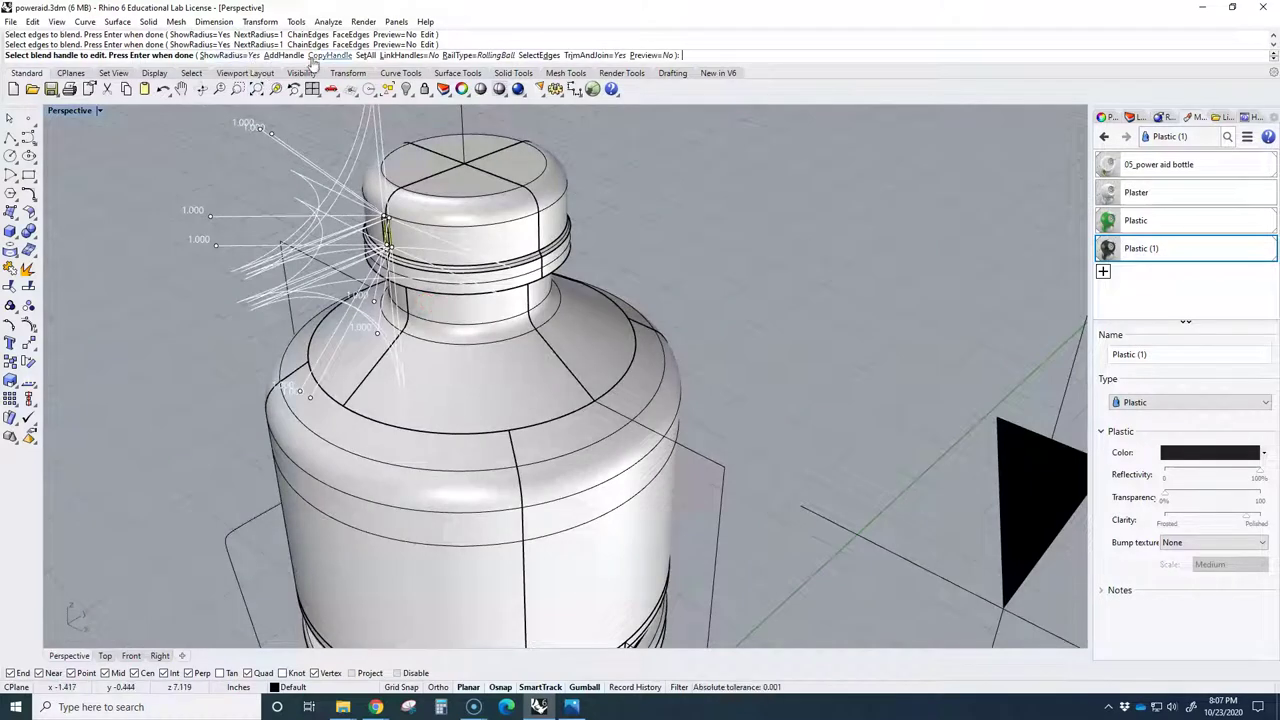
Try to apply the edge blend after reducing one handle at the rib's top corner to radius 0.057.
{"action": "left_click", "coordinate": [272, 139]}
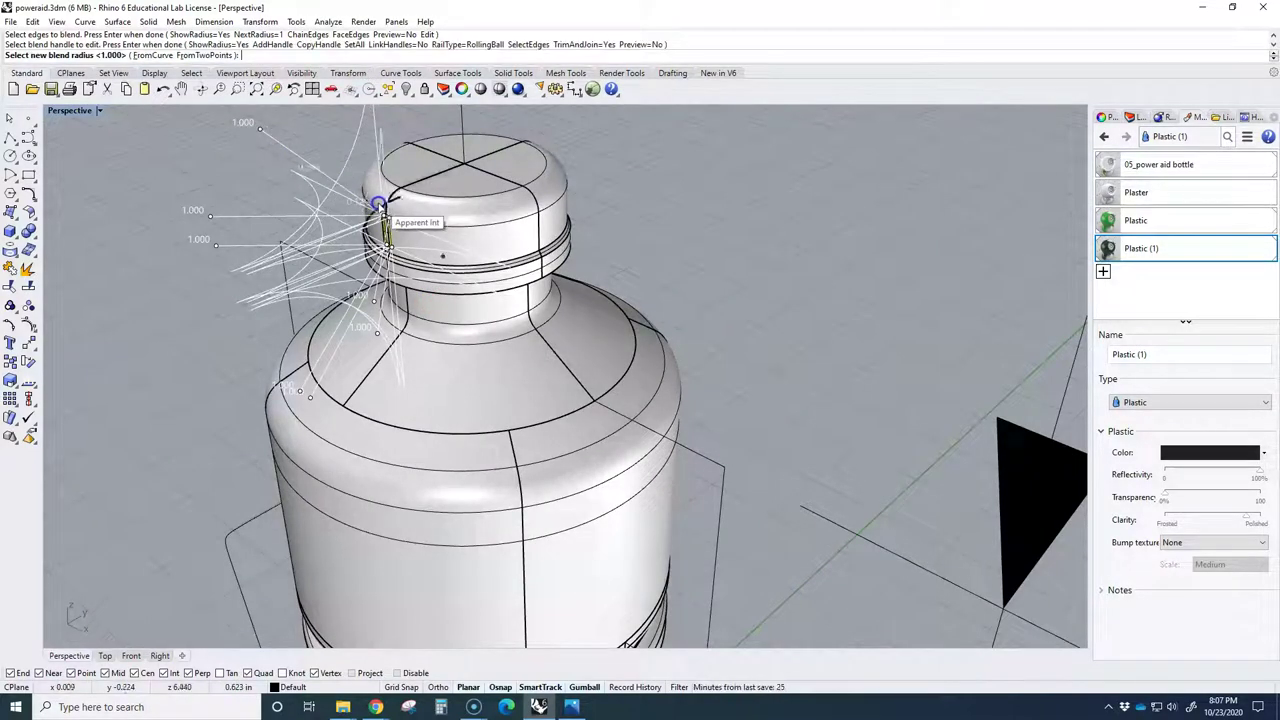
{"action": "left_click", "coordinate": [384, 212]}
{"action": "scroll", "coordinate": [384, 212], "scroll_direction": "up", "scroll_amount": 10}
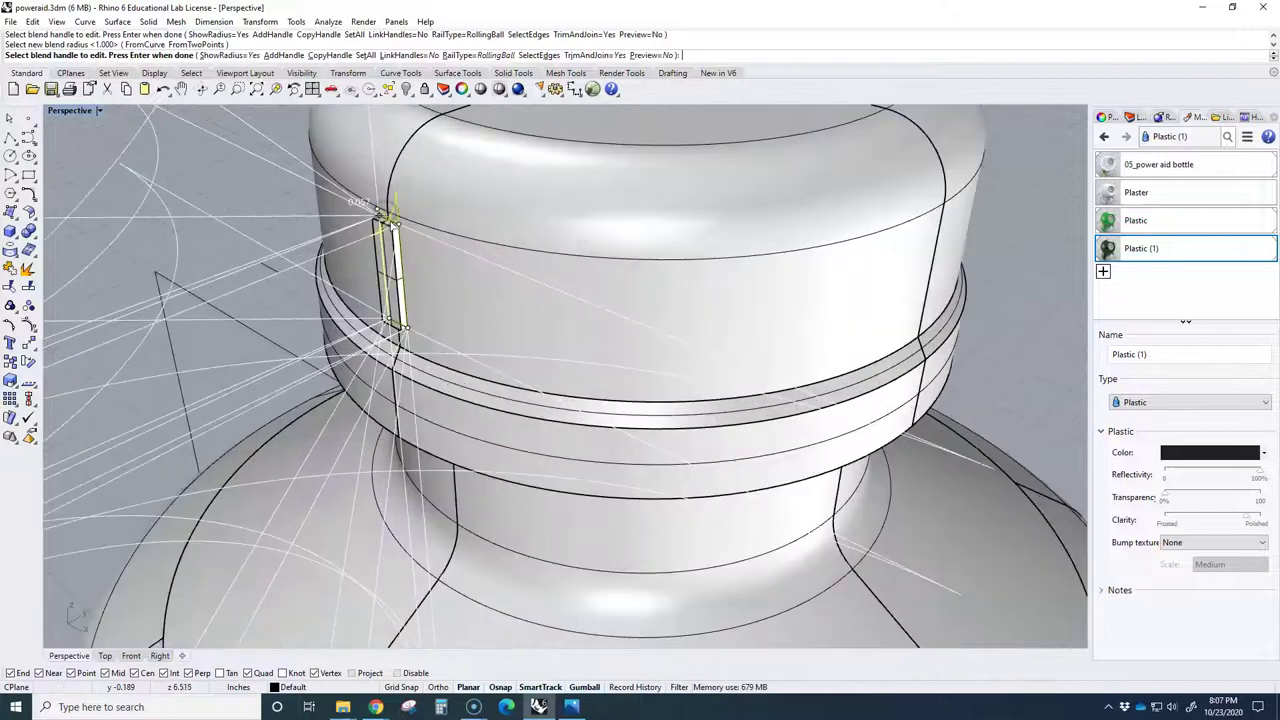
{"action": "left_click", "coordinate": [316, 149]}
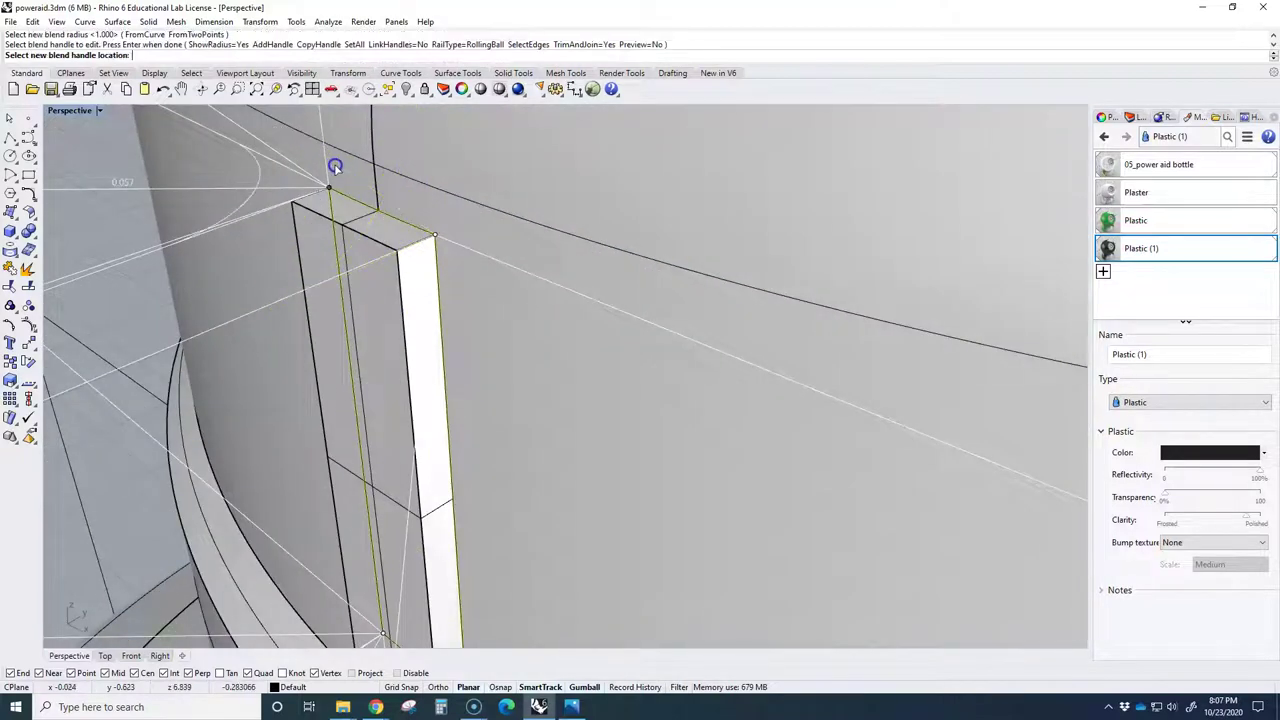
{"action": "left_click", "coordinate": [414, 224]}
{"action": "key", "text": "Return"}
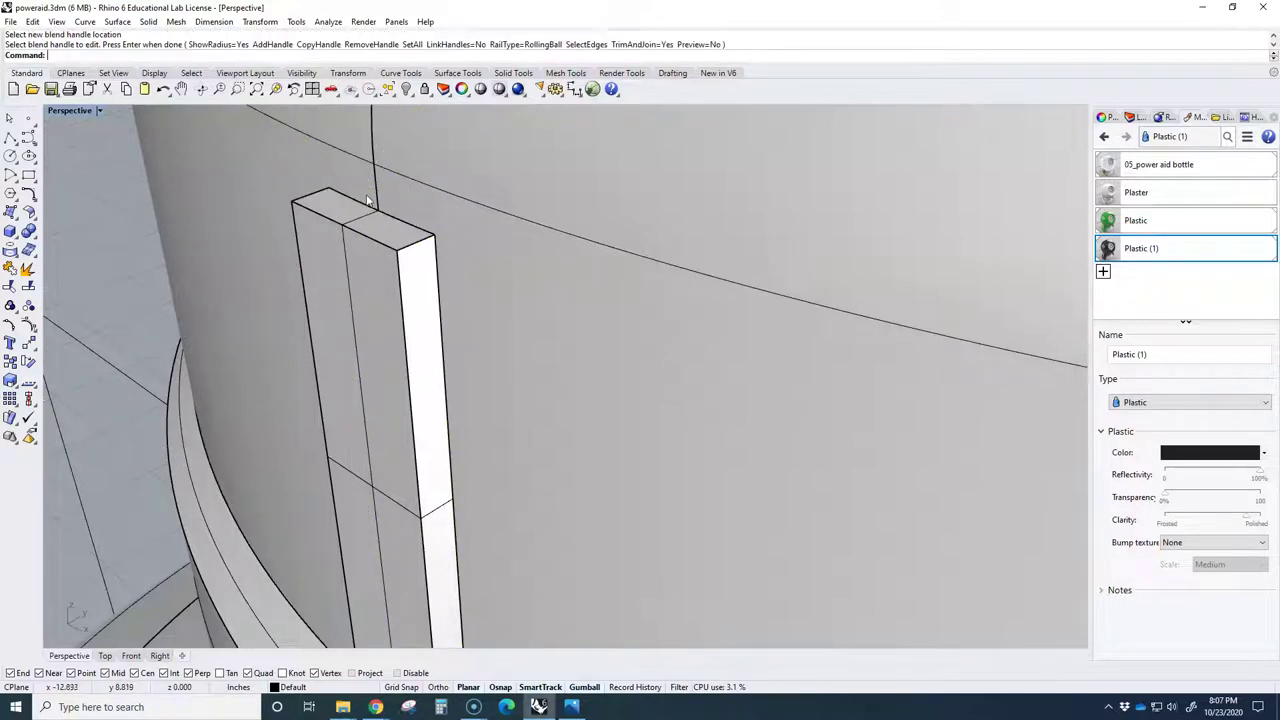
Chain-select all edges where the rib meets the cap's side wall for a new edge blend.
{"action": "key", "text": "Return"}
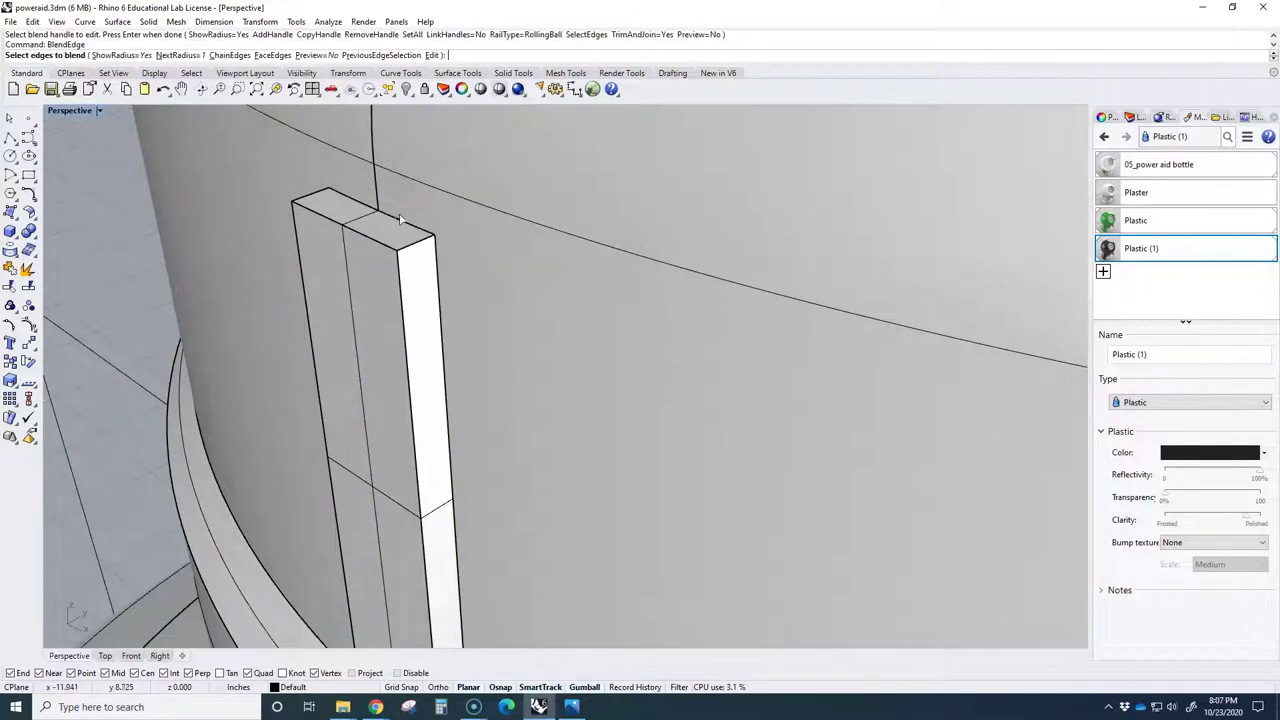
{"action": "left_click", "coordinate": [399, 218]}
{"action": "left_click", "coordinate": [320, 56]}
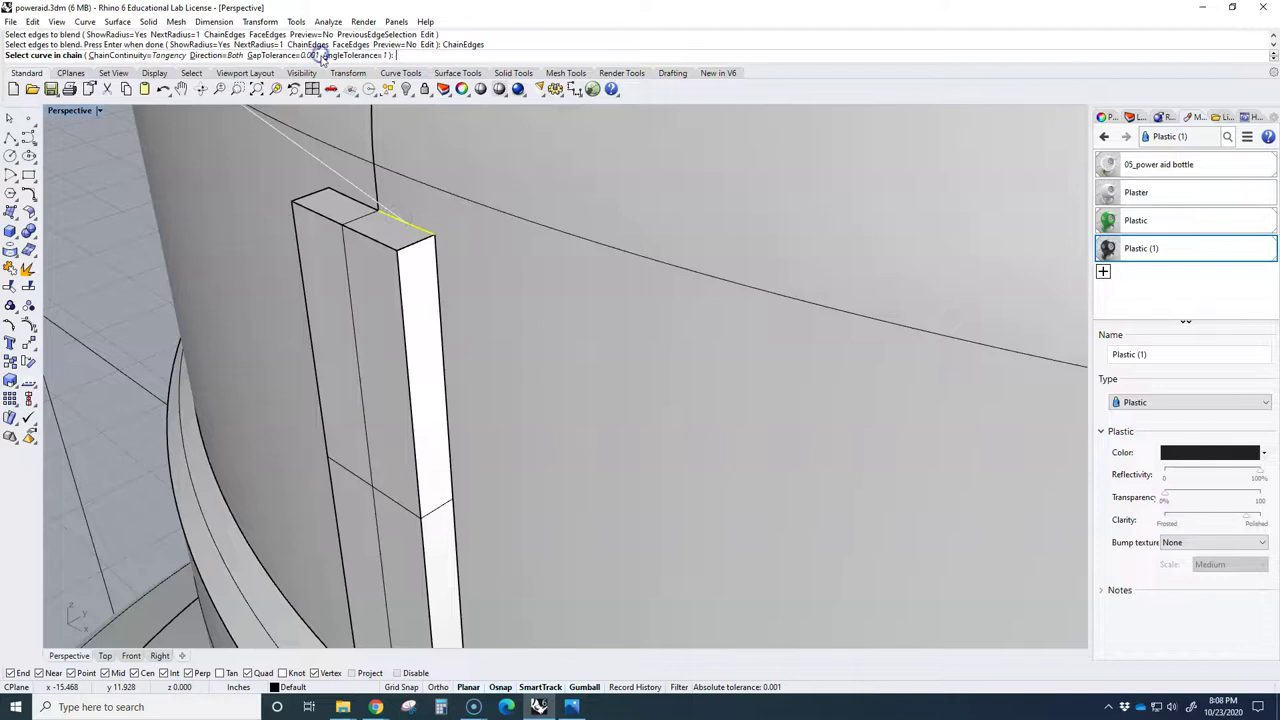
{"action": "left_click", "coordinate": [367, 208]}
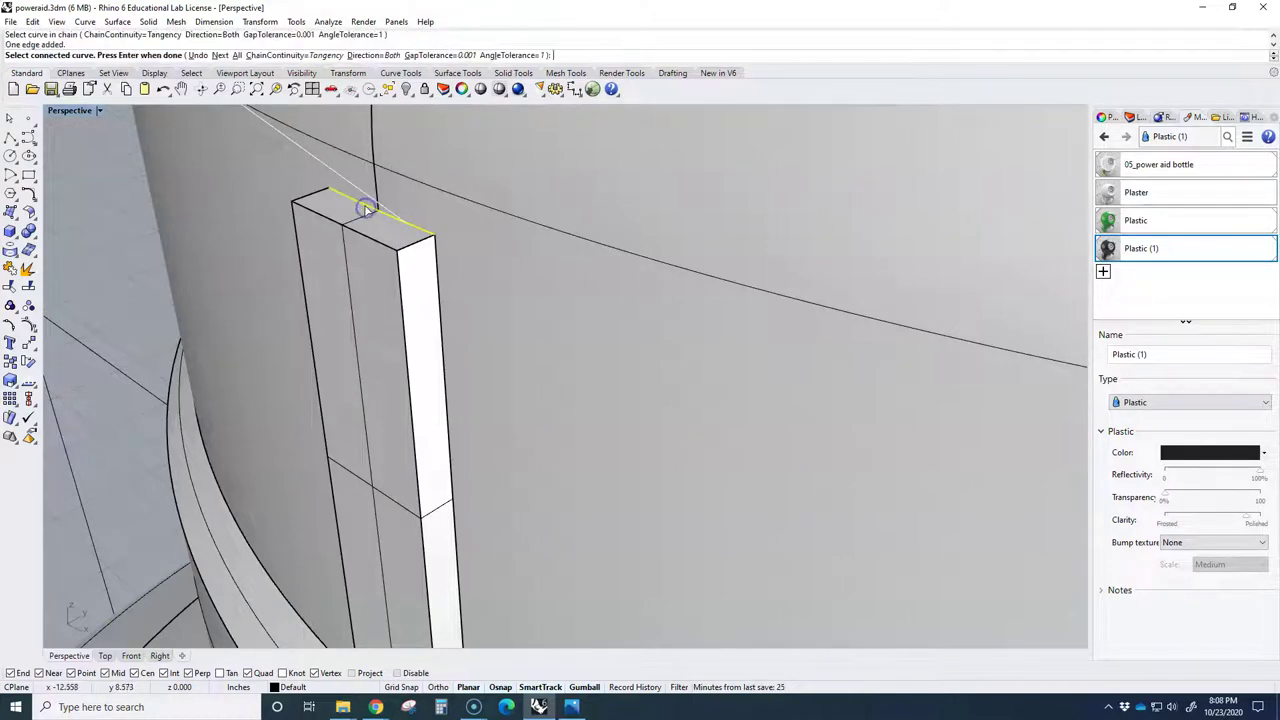
{"action": "left_click", "coordinate": [433, 291]}
{"action": "scroll", "coordinate": [425, 373], "scroll_direction": "down", "scroll_amount": 5}
{"action": "right_click_drag", "start_coordinate": [475, 432], "coordinate": [486, 316]}
{"action": "scroll", "coordinate": [566, 280], "scroll_direction": "up", "scroll_amount": 8}
{"action": "left_click", "coordinate": [562, 232]}
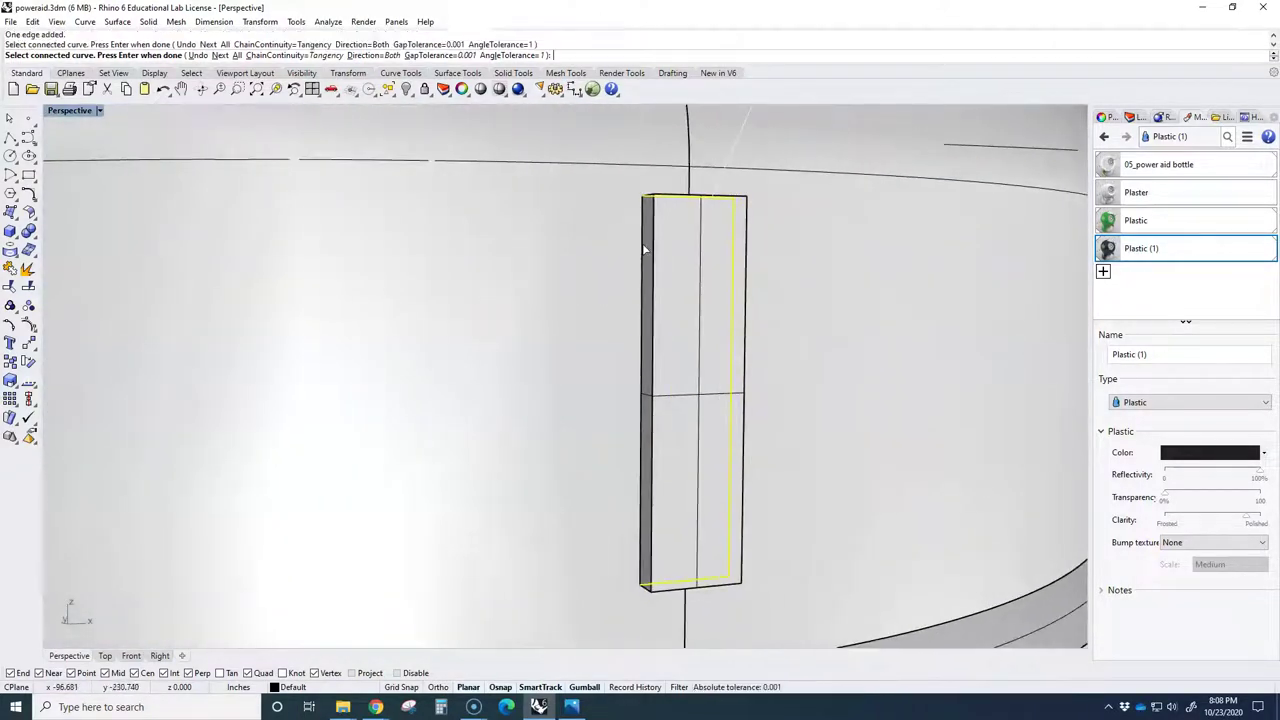
{"action": "left_click", "coordinate": [642, 243]}
{"action": "key", "text": "Return"}
{"action": "scroll", "coordinate": [642, 255], "scroll_direction": "down", "scroll_amount": 5}
{"action": "scroll", "coordinate": [642, 255], "scroll_direction": "down", "scroll_amount": 5}
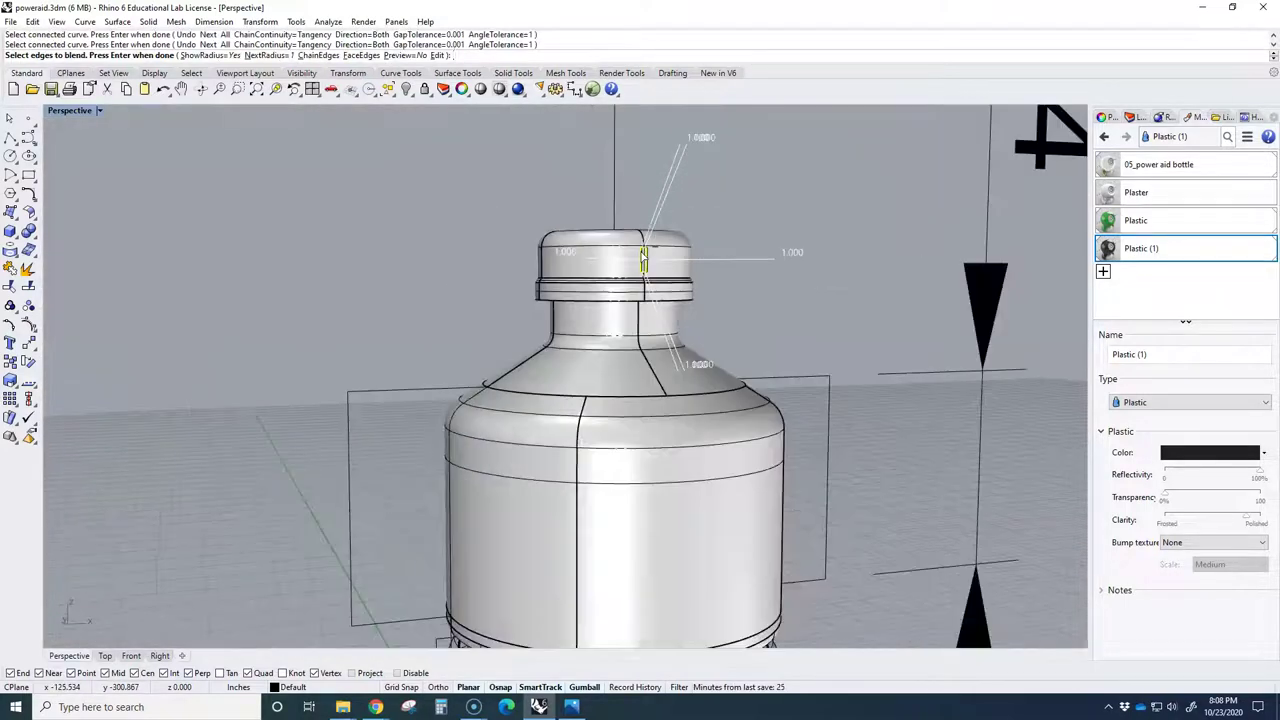
{"action": "key", "text": "Return"}
Reduce the blend handle at the rib's top corner to radius 0.032, and shrink it further to fit within the rib's depth.
{"action": "right_click_drag", "start_coordinate": [651, 257], "coordinate": [707, 305]}
{"action": "scroll", "coordinate": [707, 305], "scroll_direction": "up", "scroll_amount": 10}
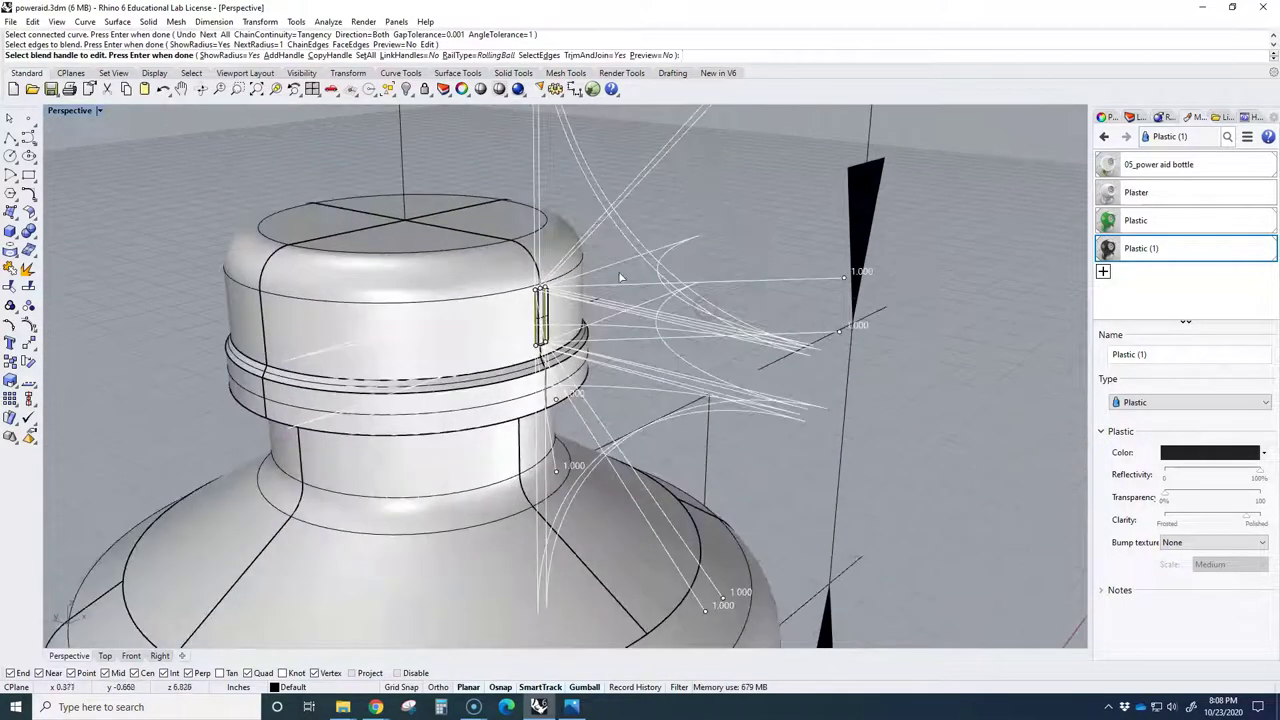
{"action": "right_click_drag", "start_coordinate": [724, 260], "coordinate": [733, 348]}
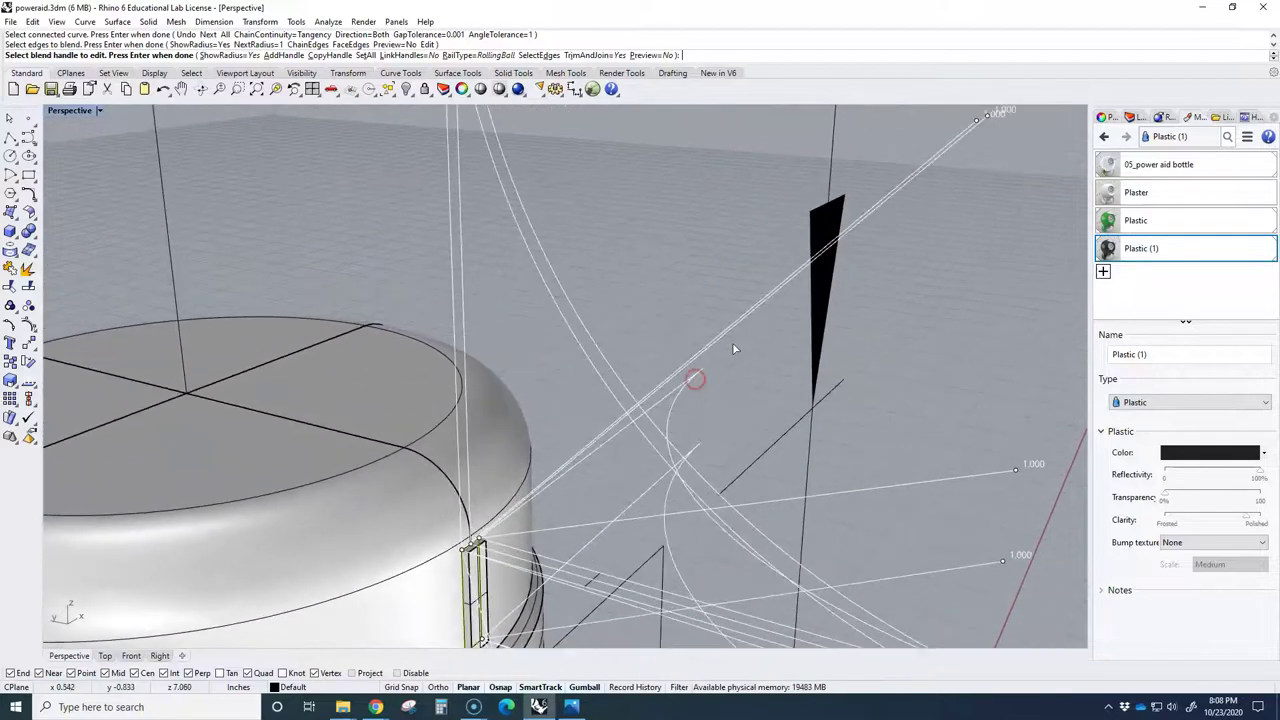
{"action": "left_click", "coordinate": [977, 120]}
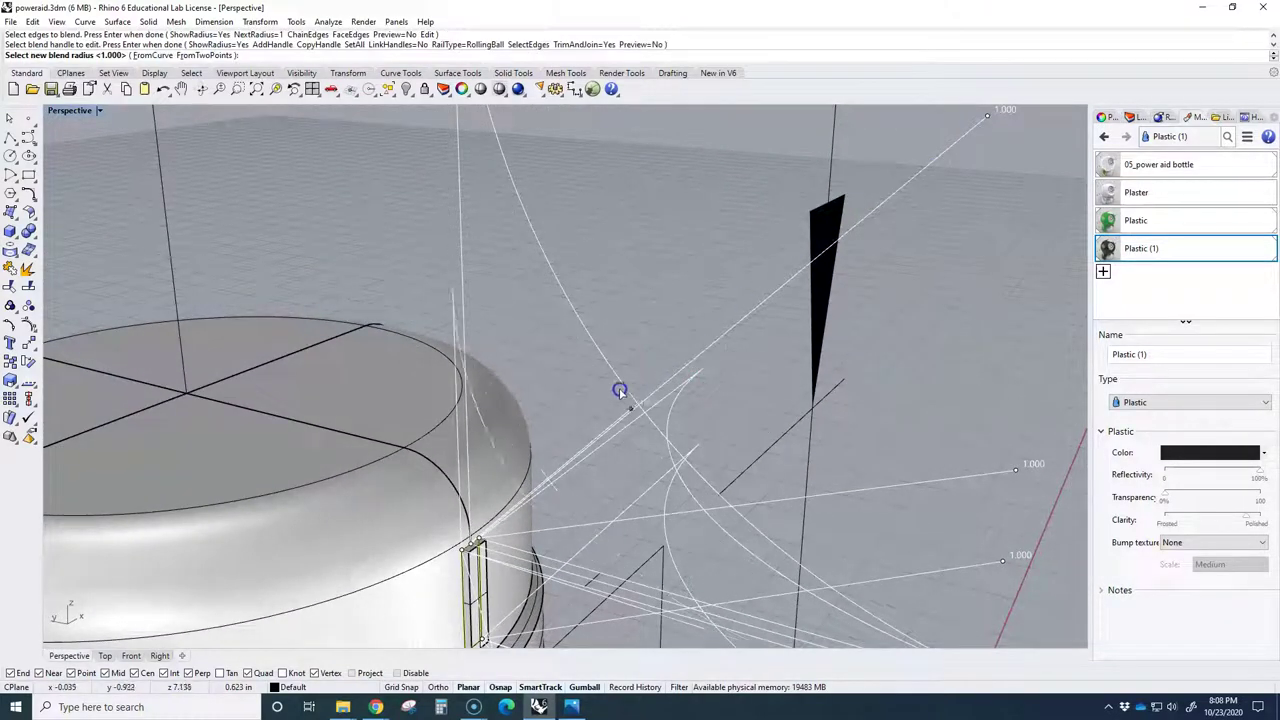
{"action": "left_click", "coordinate": [466, 533]}
{"action": "scroll", "coordinate": [468, 533], "scroll_direction": "up", "scroll_amount": 5}
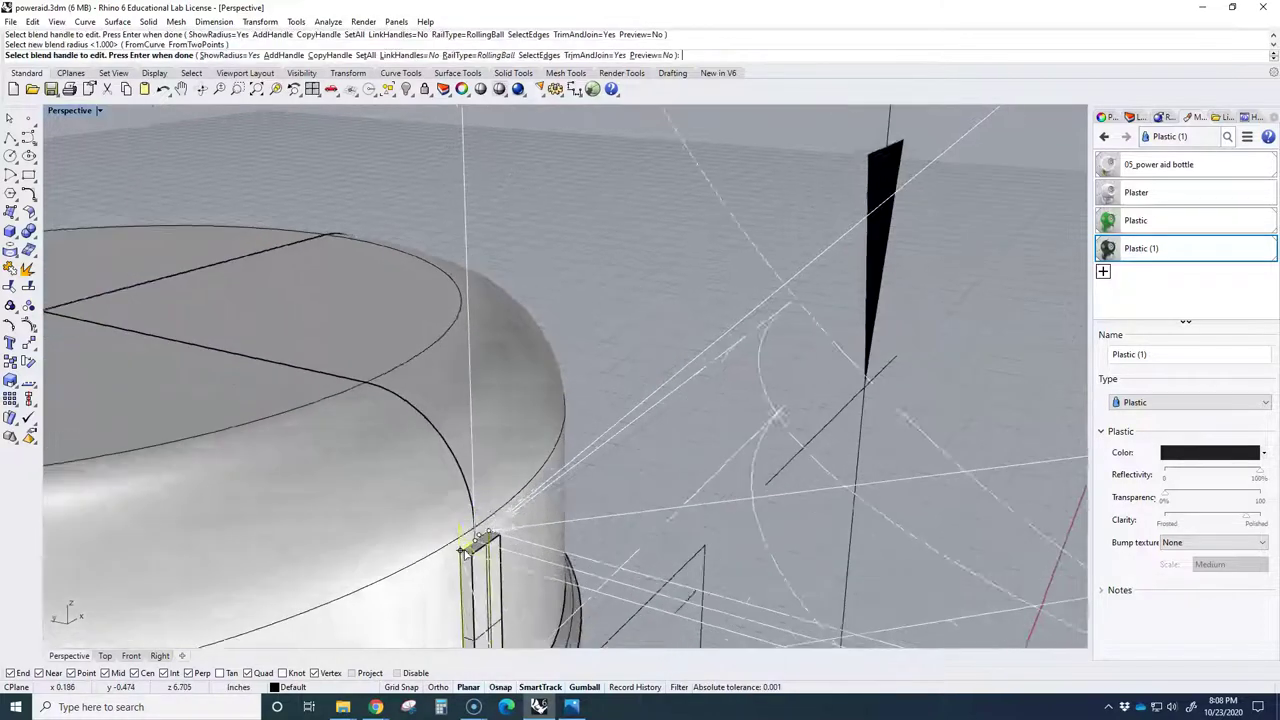
{"action": "left_click", "coordinate": [551, 448]}
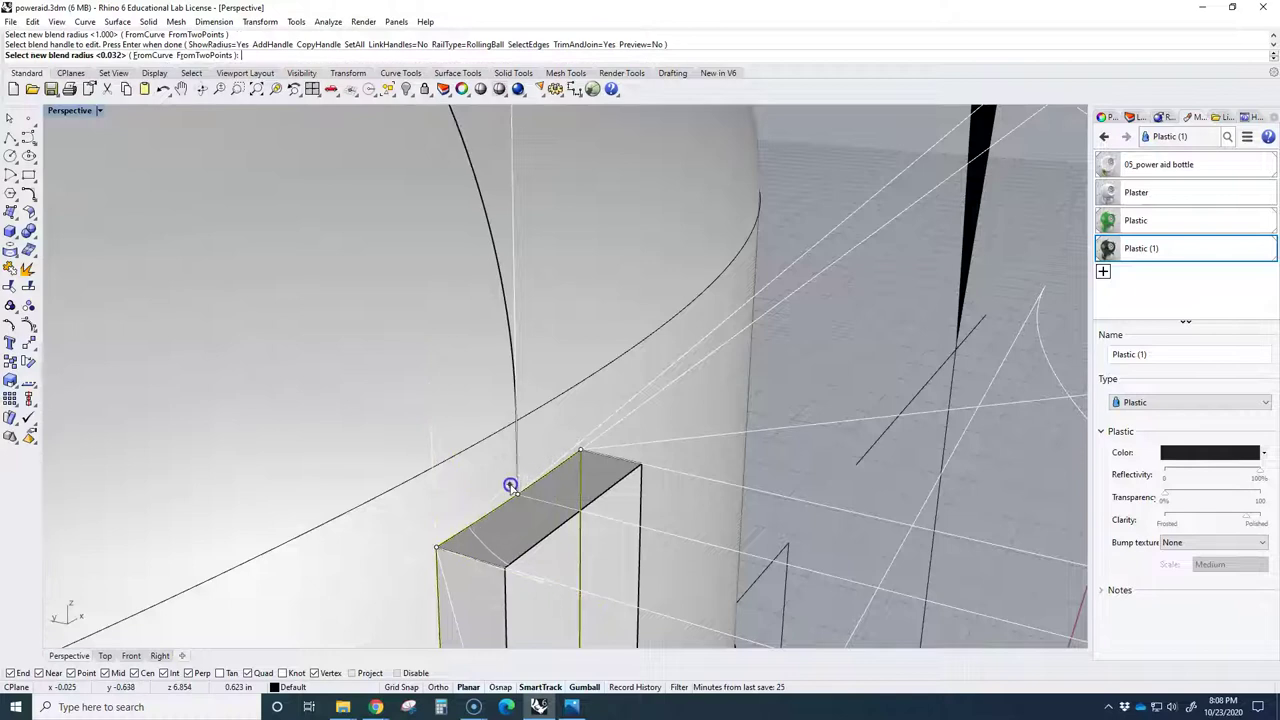
{"action": "left_click", "coordinate": [464, 523]}
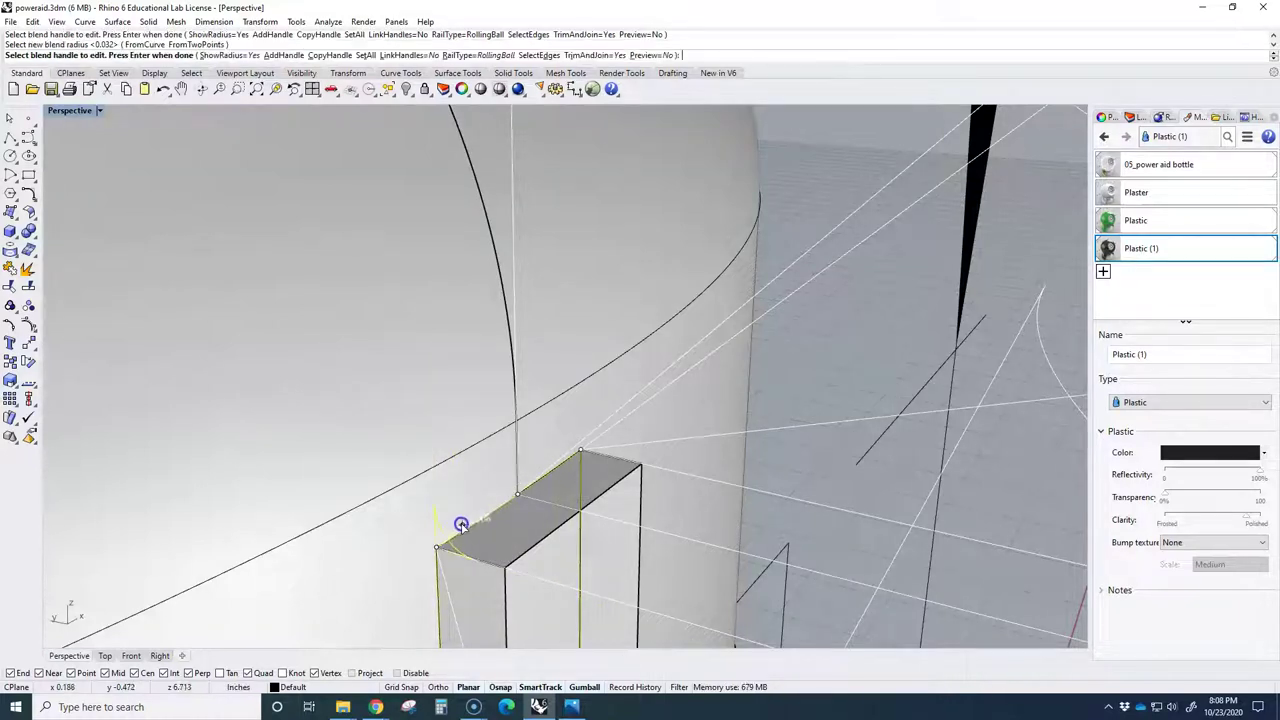
{"action": "scroll", "coordinate": [480, 533], "scroll_direction": "down", "scroll_amount": 2}
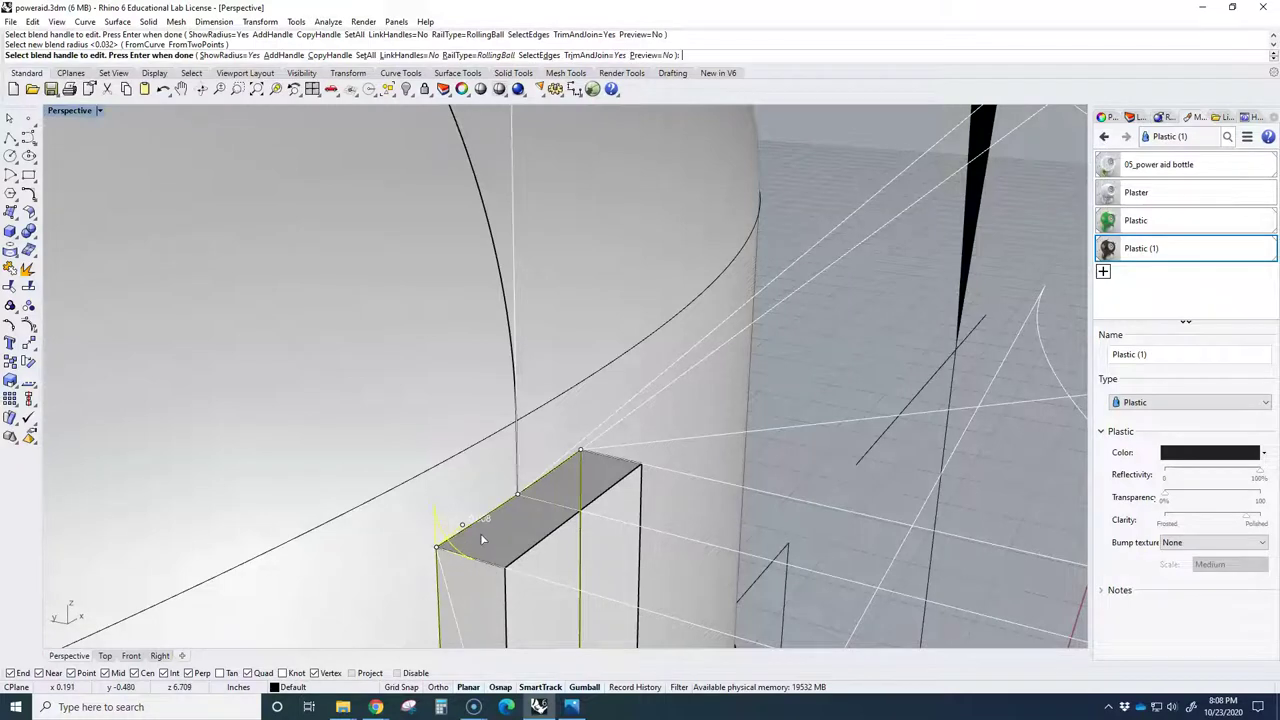
{"action": "scroll", "coordinate": [490, 525], "scroll_direction": "up", "scroll_amount": 5}
{"action": "scroll", "coordinate": [501, 517], "scroll_direction": "down", "scroll_amount": 4}
{"action": "scroll", "coordinate": [510, 375], "scroll_direction": "down", "scroll_amount": 2}
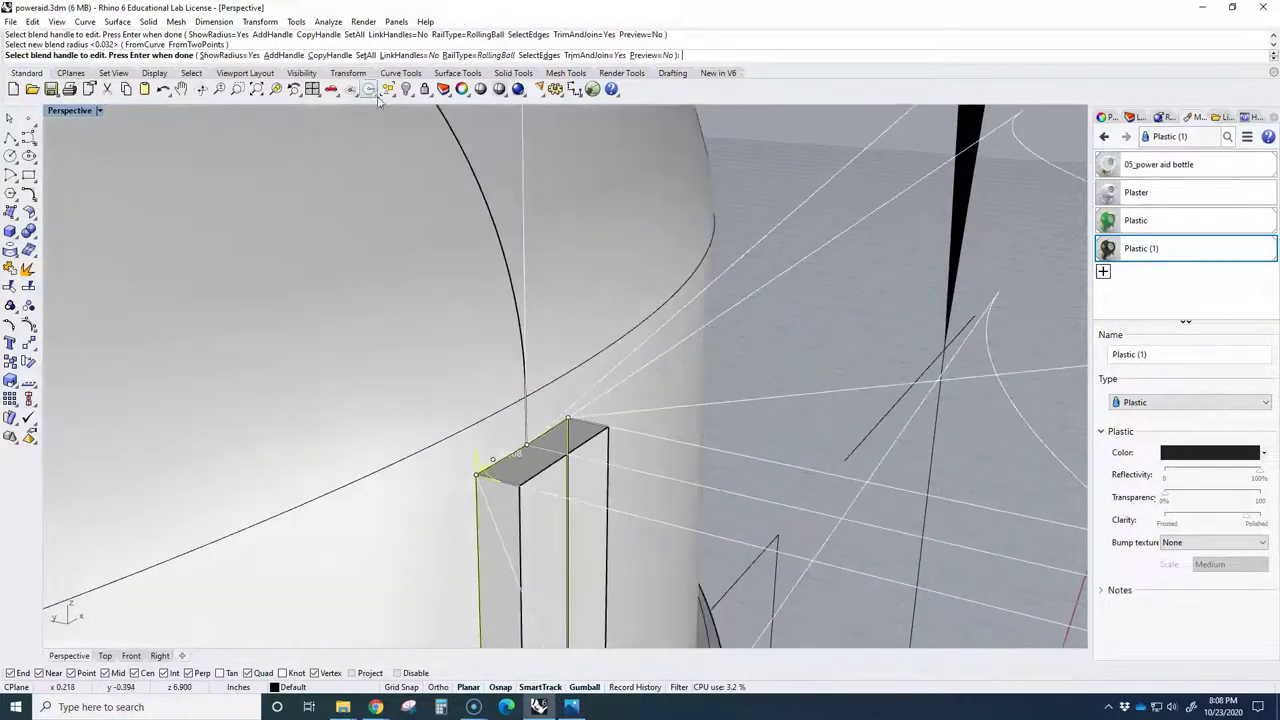
Set all blend handles to radius 0.008 and apply the blend along the rib's base edges.
{"action": "left_click", "coordinate": [366, 55]}
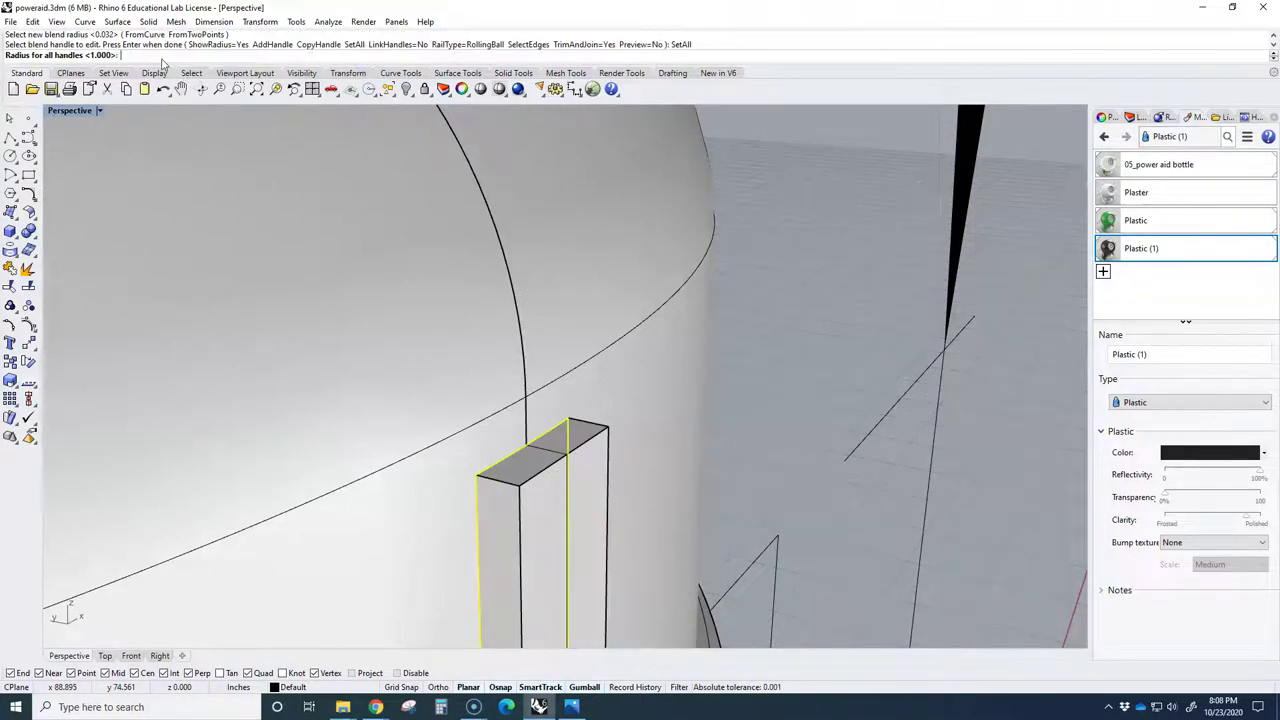
{"action": "type", "text": ".008"}
{"action": "key", "text": "Return"}
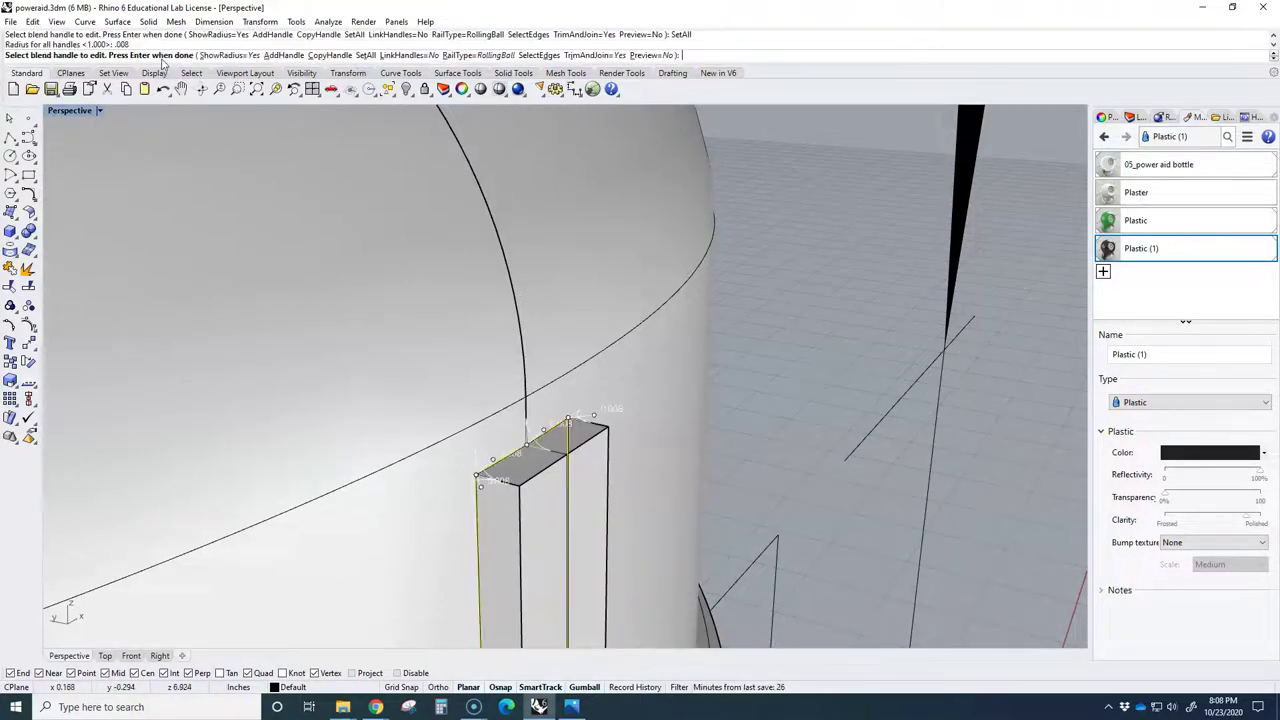
{"action": "key", "text": "Return"}
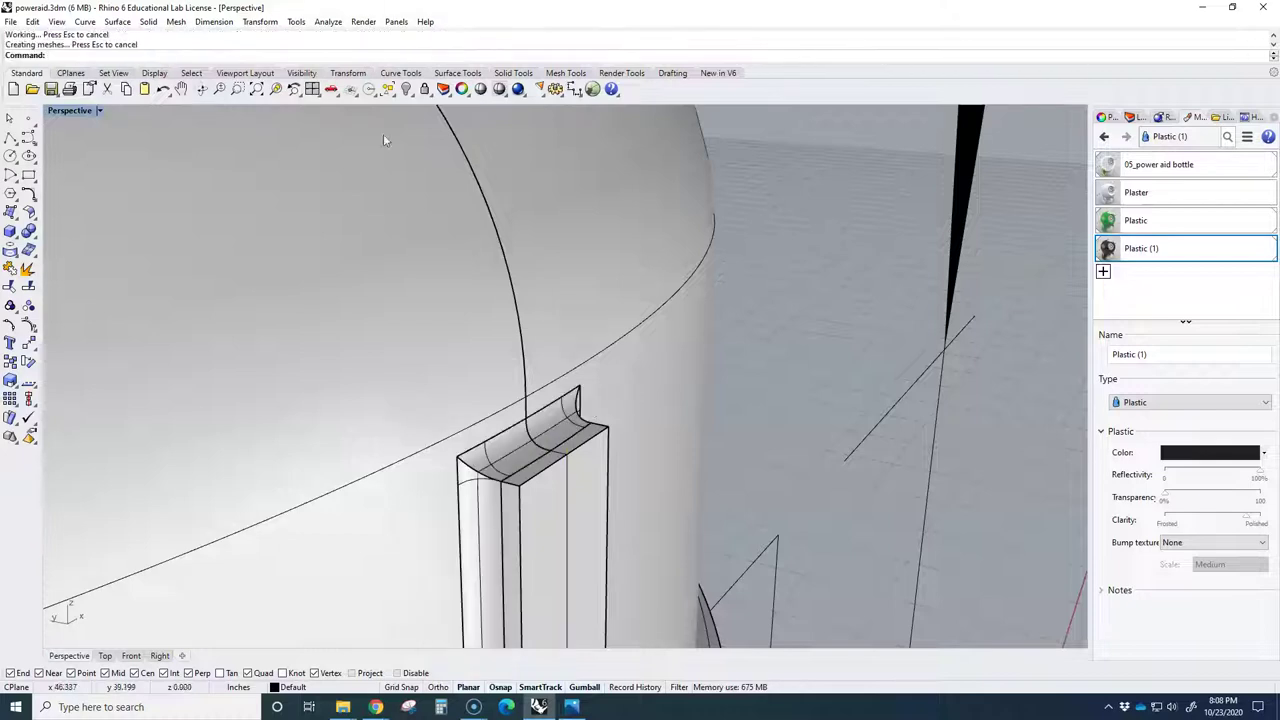
Select the four outer edges of the rib's front face for another BlendEdge.
{"action": "scroll", "coordinate": [694, 391], "scroll_direction": "down", "scroll_amount": 8}
{"action": "right_click_drag", "start_coordinate": [694, 391], "coordinate": [456, 462]}
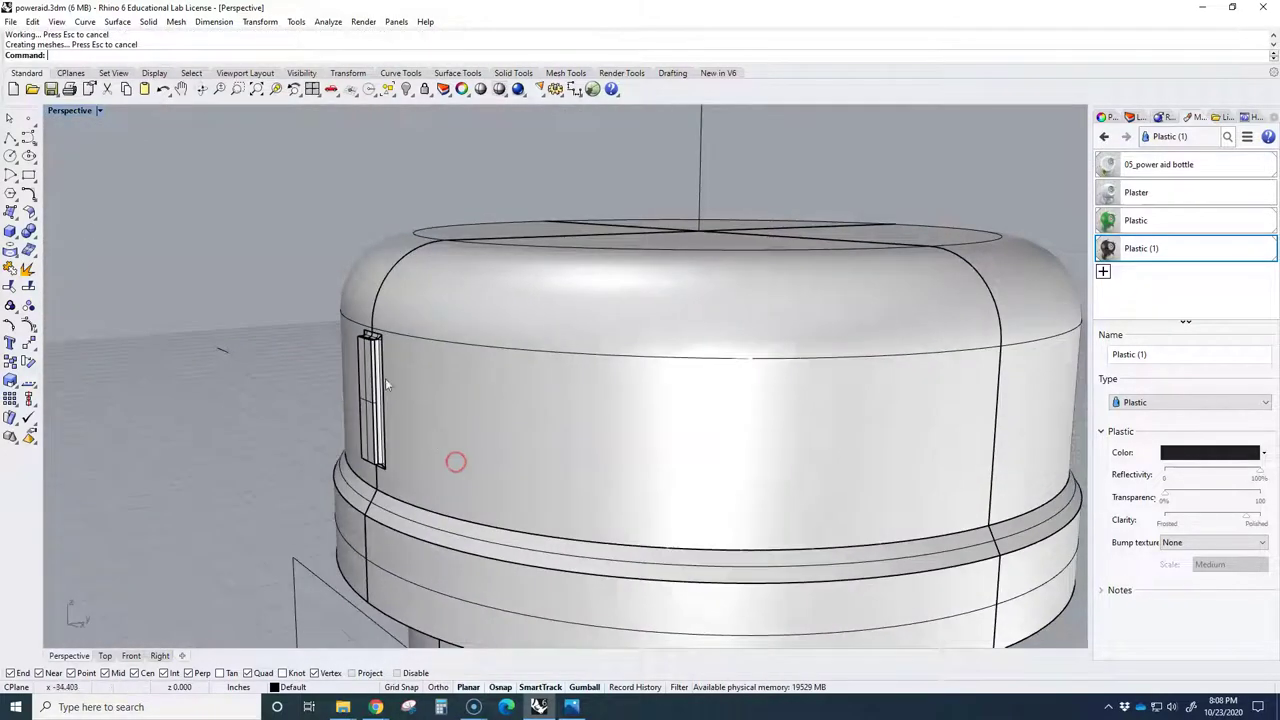
{"action": "scroll", "coordinate": [370, 360], "scroll_direction": "up", "scroll_amount": 6}
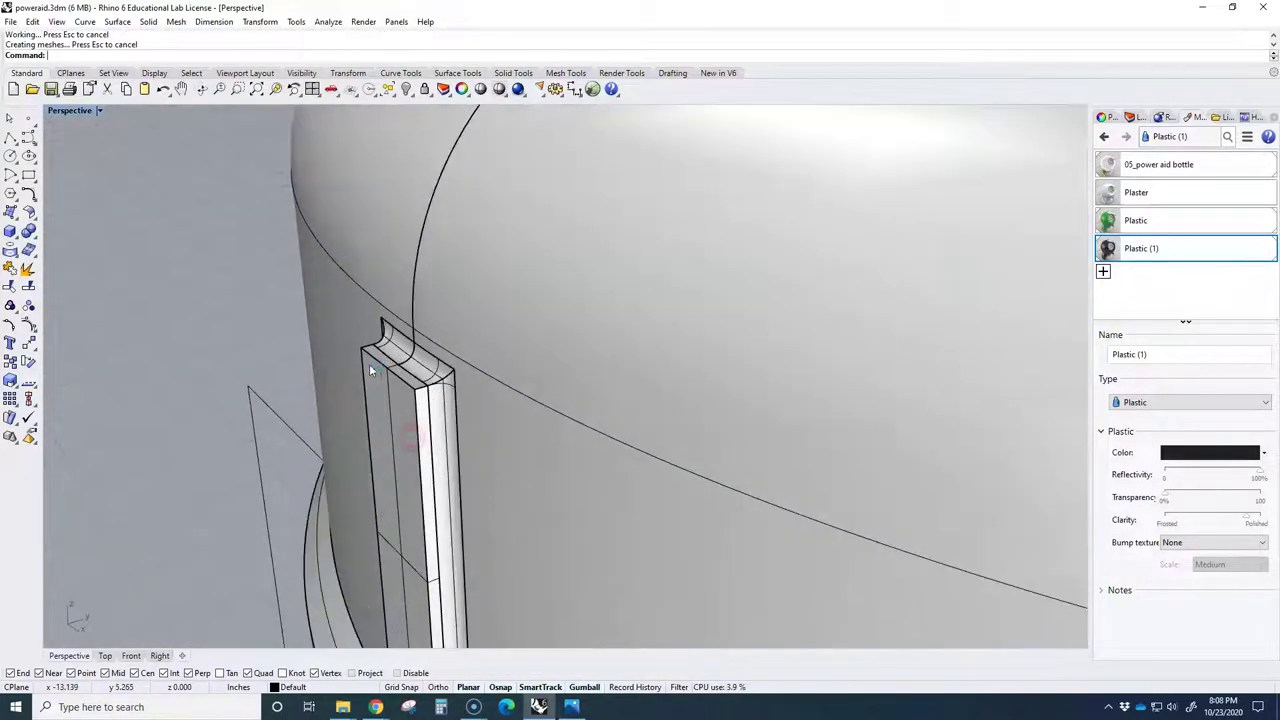
{"action": "scroll", "coordinate": [370, 370], "scroll_direction": "up", "scroll_amount": 2}
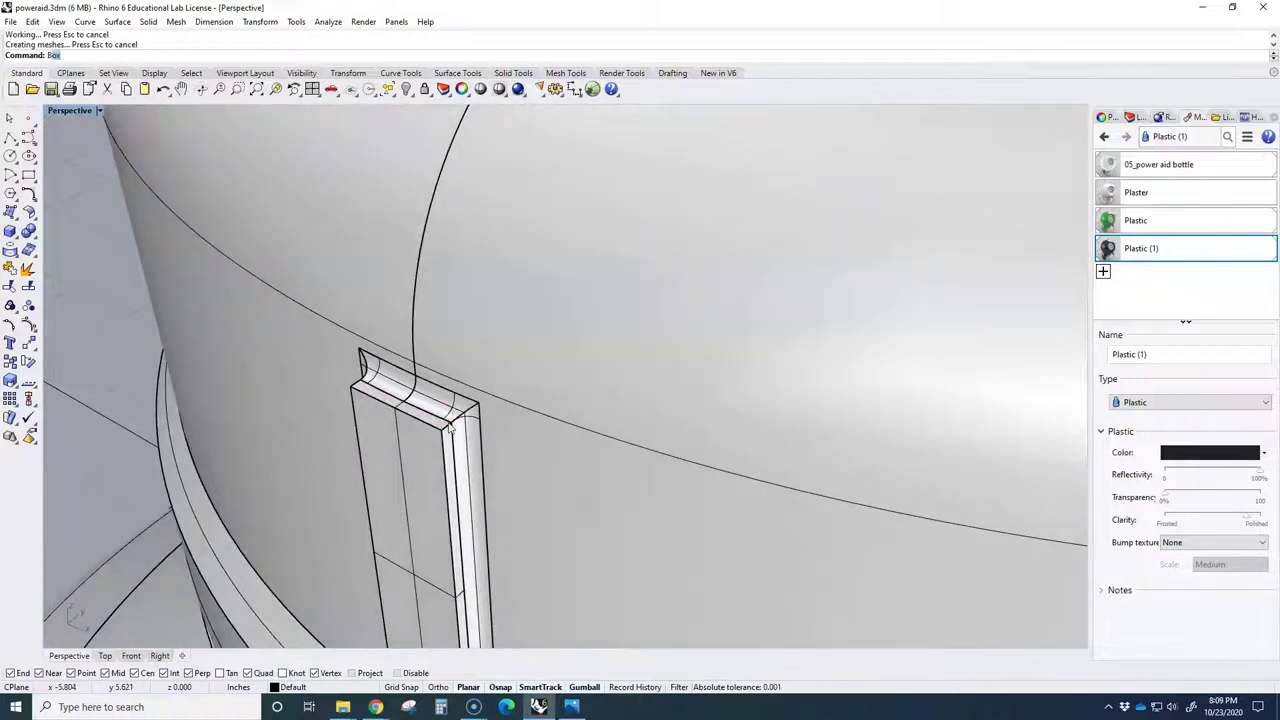
{"action": "type", "text": "lendEdge"}
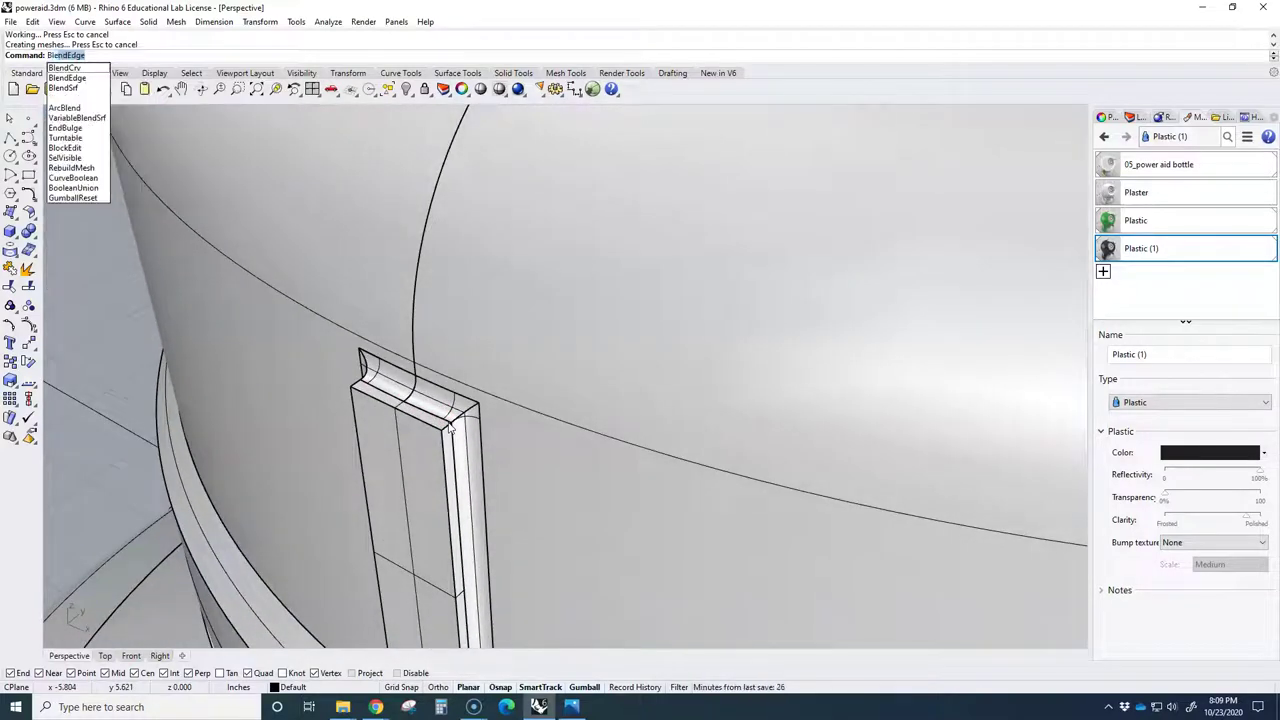
{"action": "left_click", "coordinate": [86, 79]}
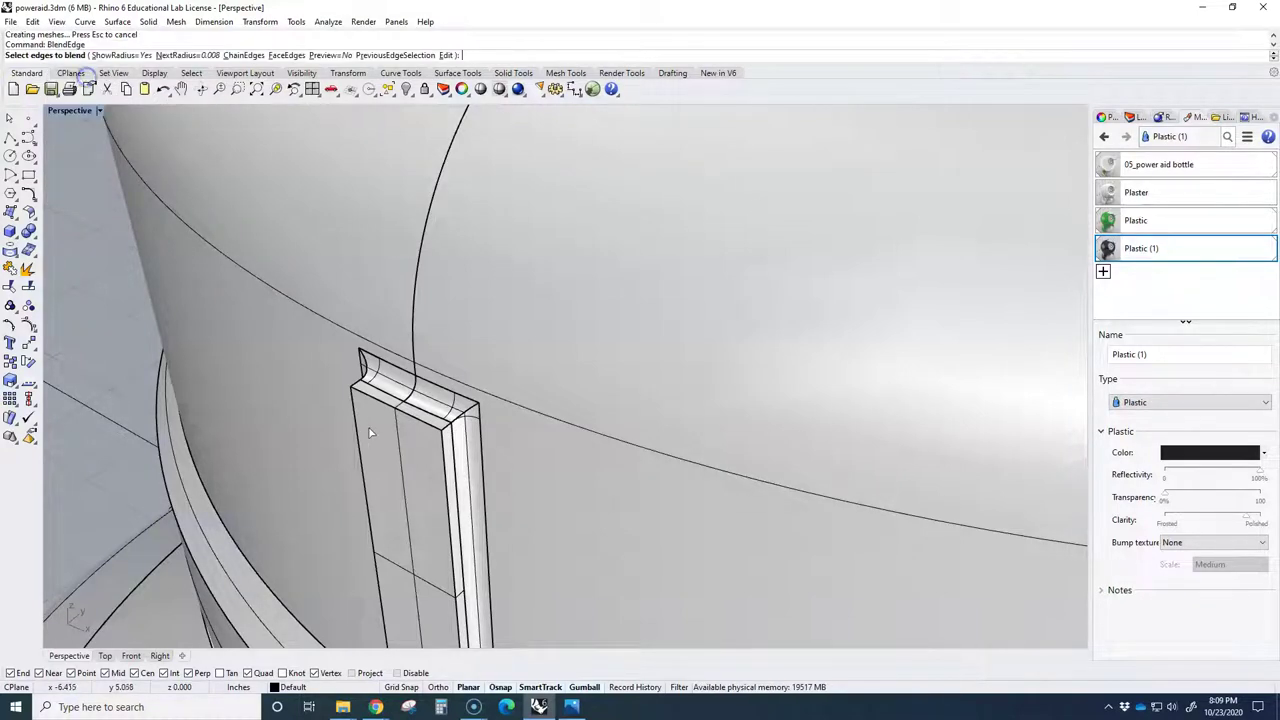
{"action": "left_click", "coordinate": [382, 405]}
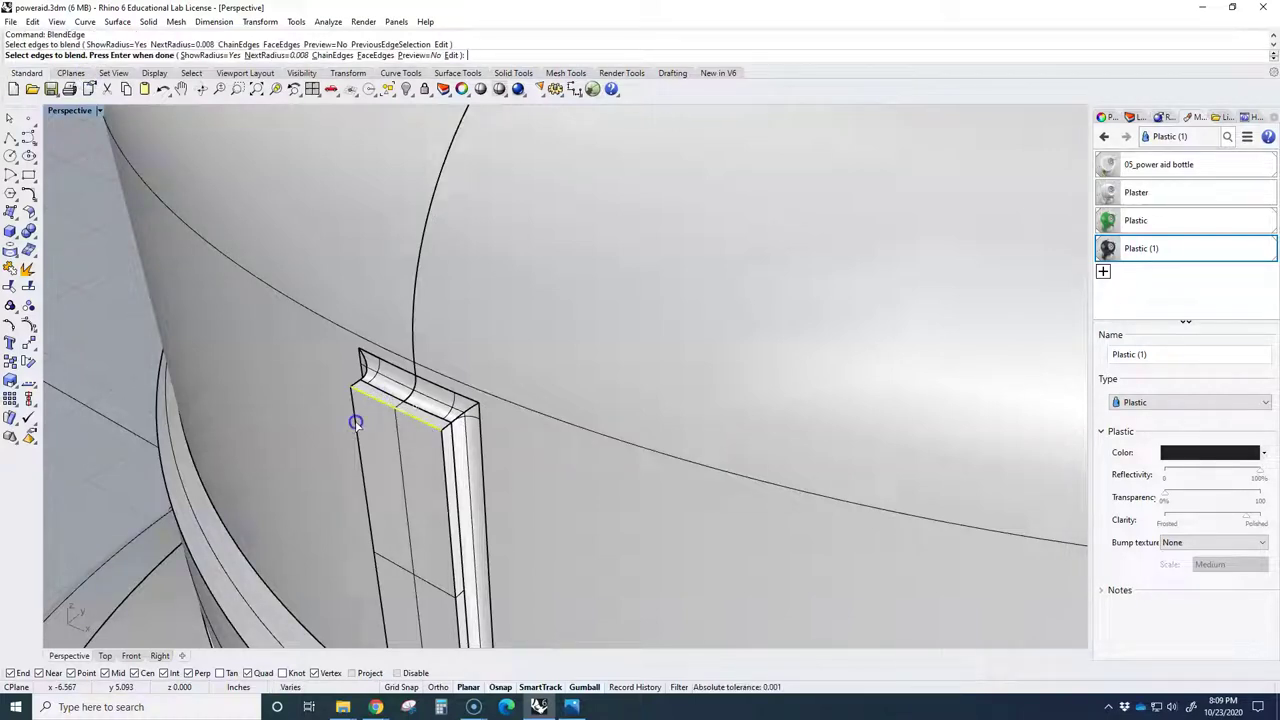
{"action": "left_click", "coordinate": [355, 422]}
{"action": "left_click", "coordinate": [450, 493]}
{"action": "scroll", "coordinate": [449, 494], "scroll_direction": "down", "scroll_amount": 4}
{"action": "right_click_drag", "start_coordinate": [446, 494], "coordinate": [438, 322]}
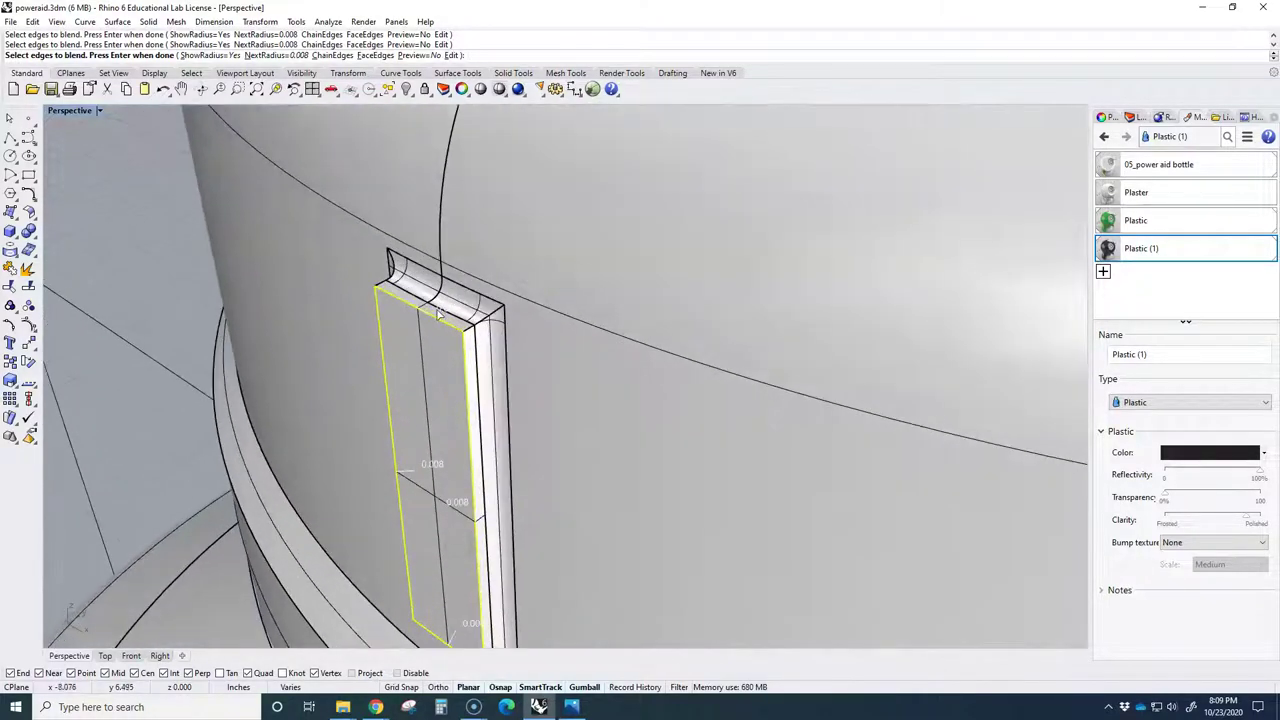
{"action": "scroll", "coordinate": [412, 316], "scroll_direction": "up", "scroll_amount": 2}
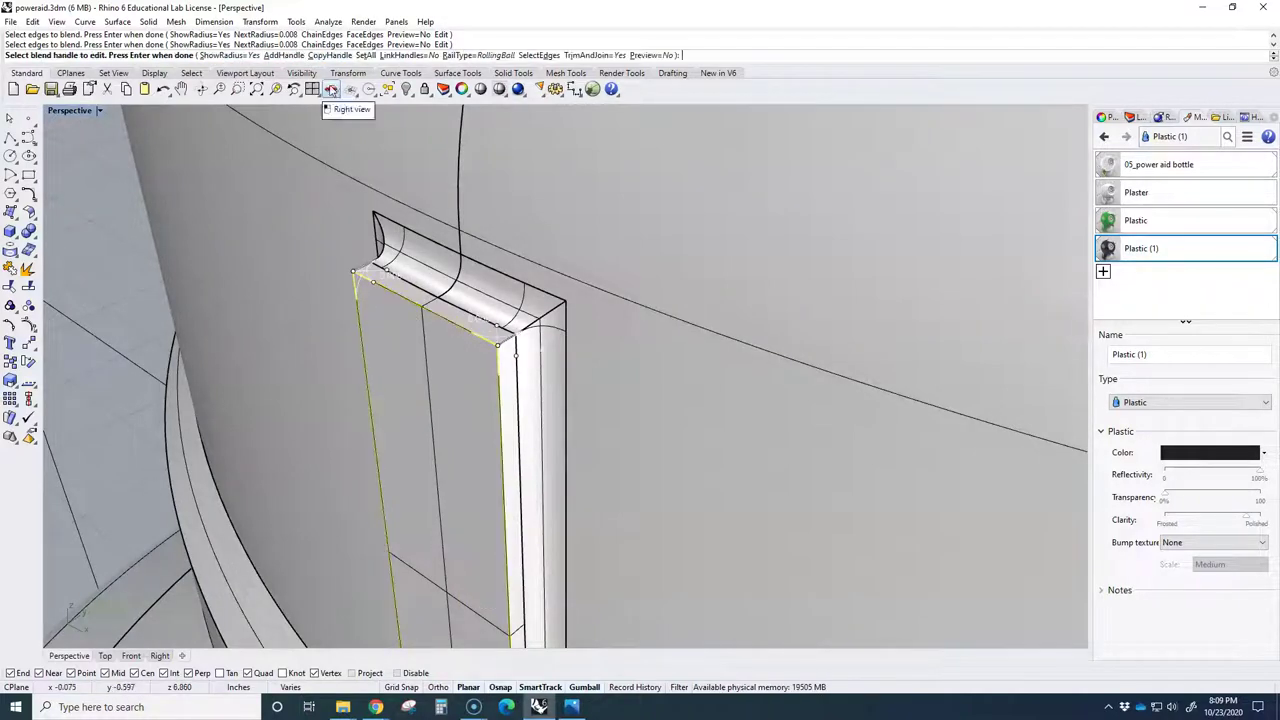
{"action": "key", "text": "Return"}
Set all handles to radius 0.004 and apply the blend around the rib's front face.
{"action": "left_click", "coordinate": [362, 54]}
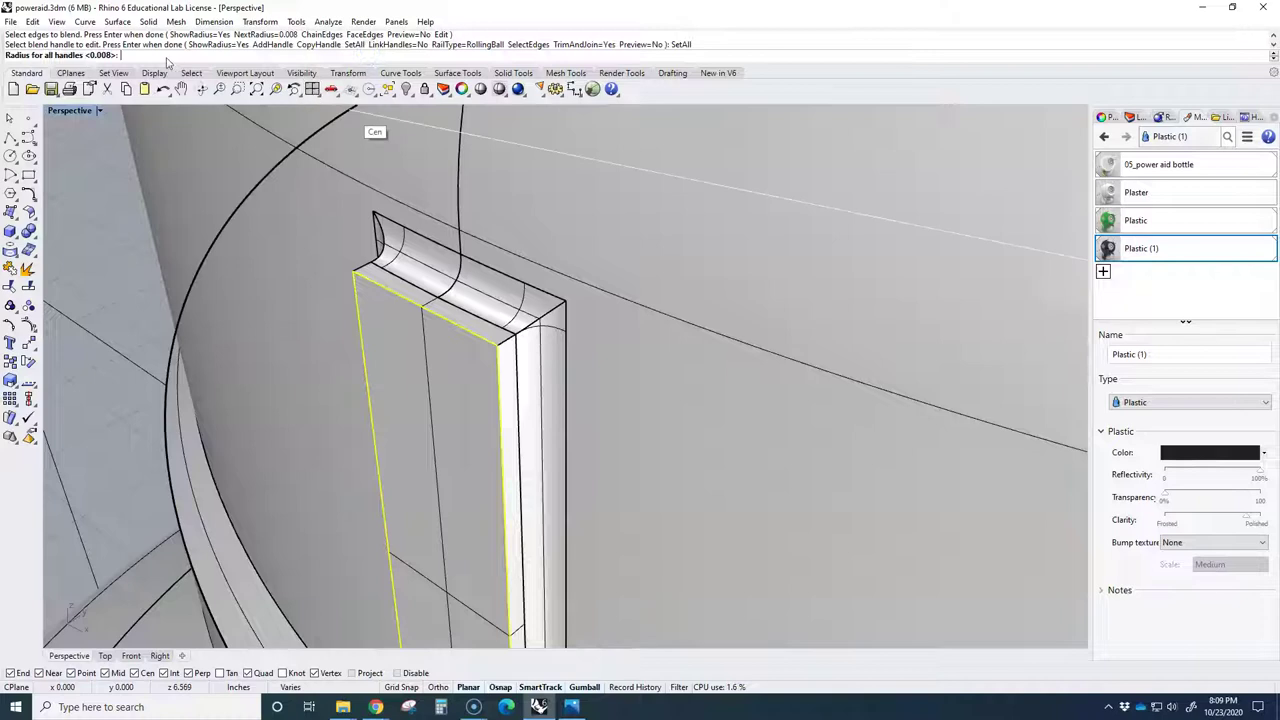
{"action": "type", "text": ".004"}
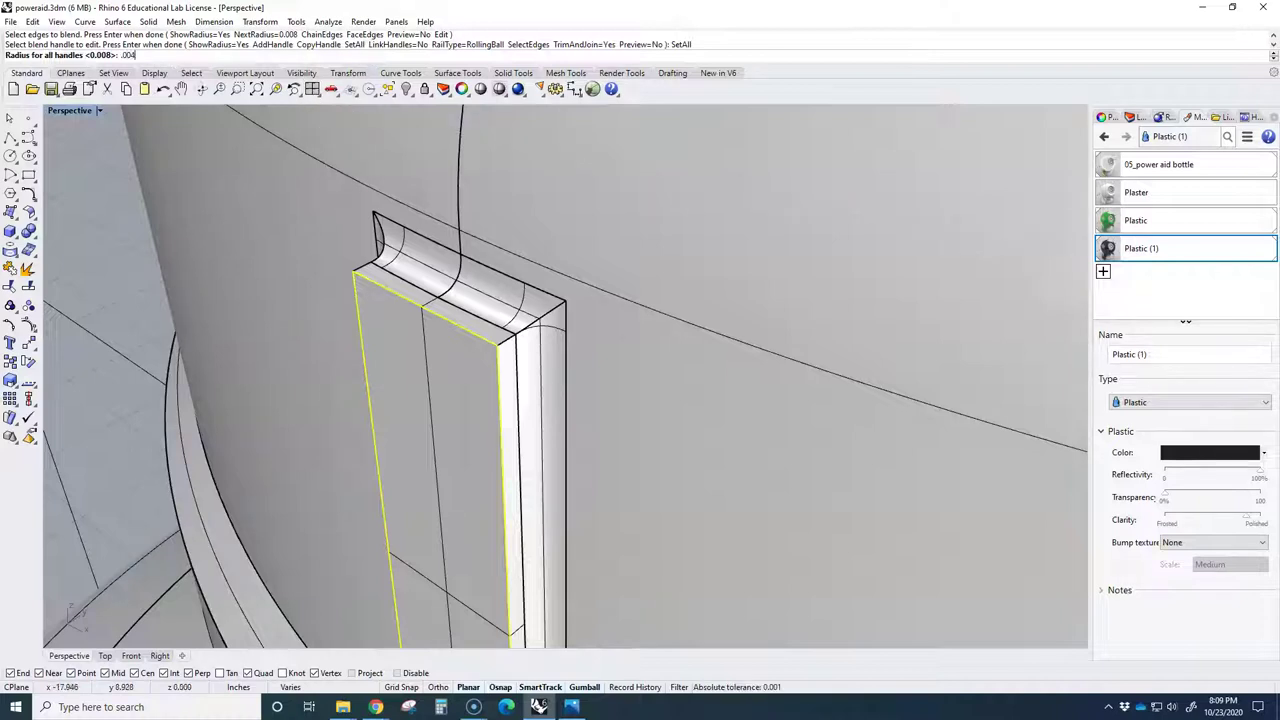
{"action": "key", "text": "Return"}
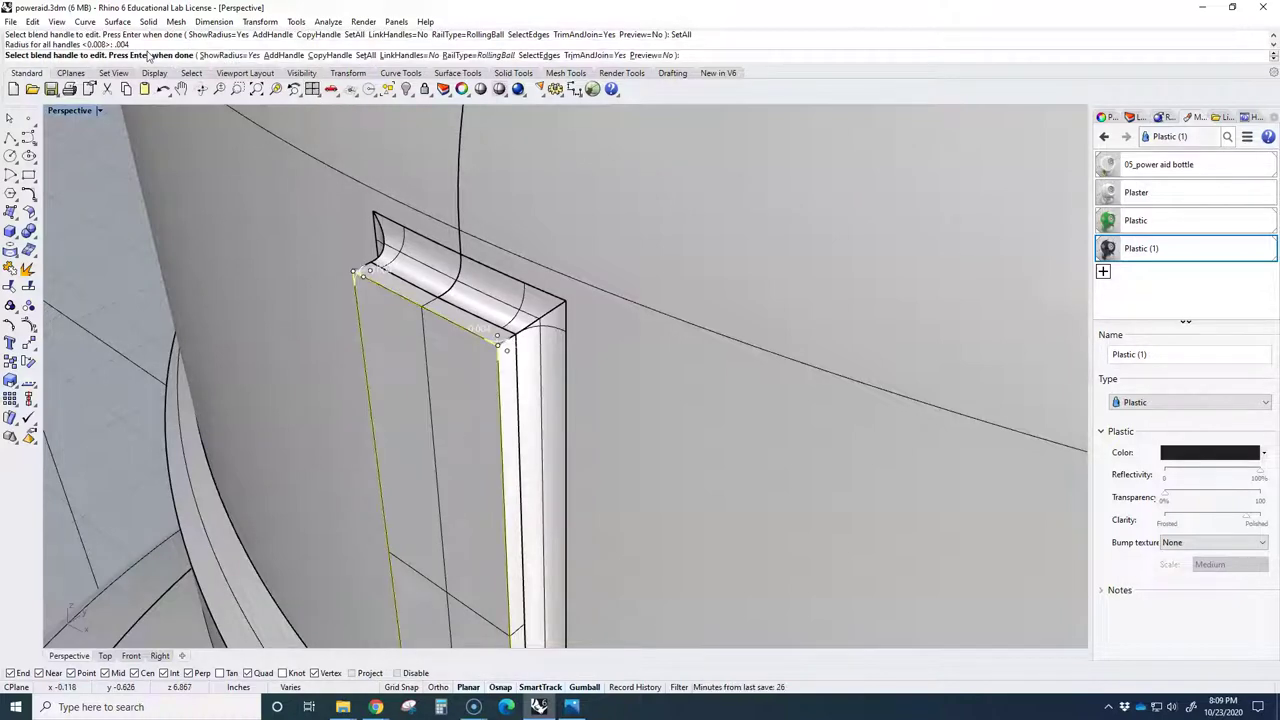
{"action": "key", "text": "Return"}
Explode the merged cap into surfaces, and join the rib's surfaces with their blends into one separate polysurface.
{"action": "scroll", "coordinate": [626, 355], "scroll_direction": "down", "scroll_amount": 18}
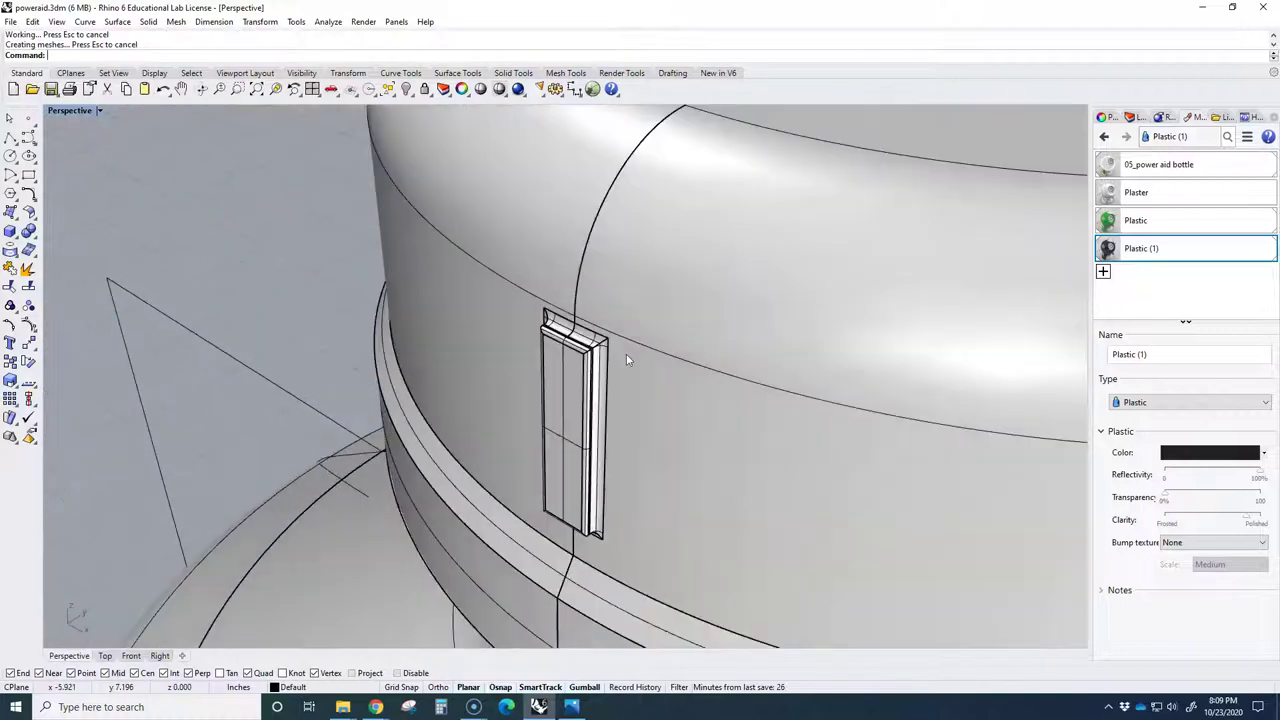
{"action": "right_click_drag", "start_coordinate": [648, 409], "coordinate": [823, 363]}
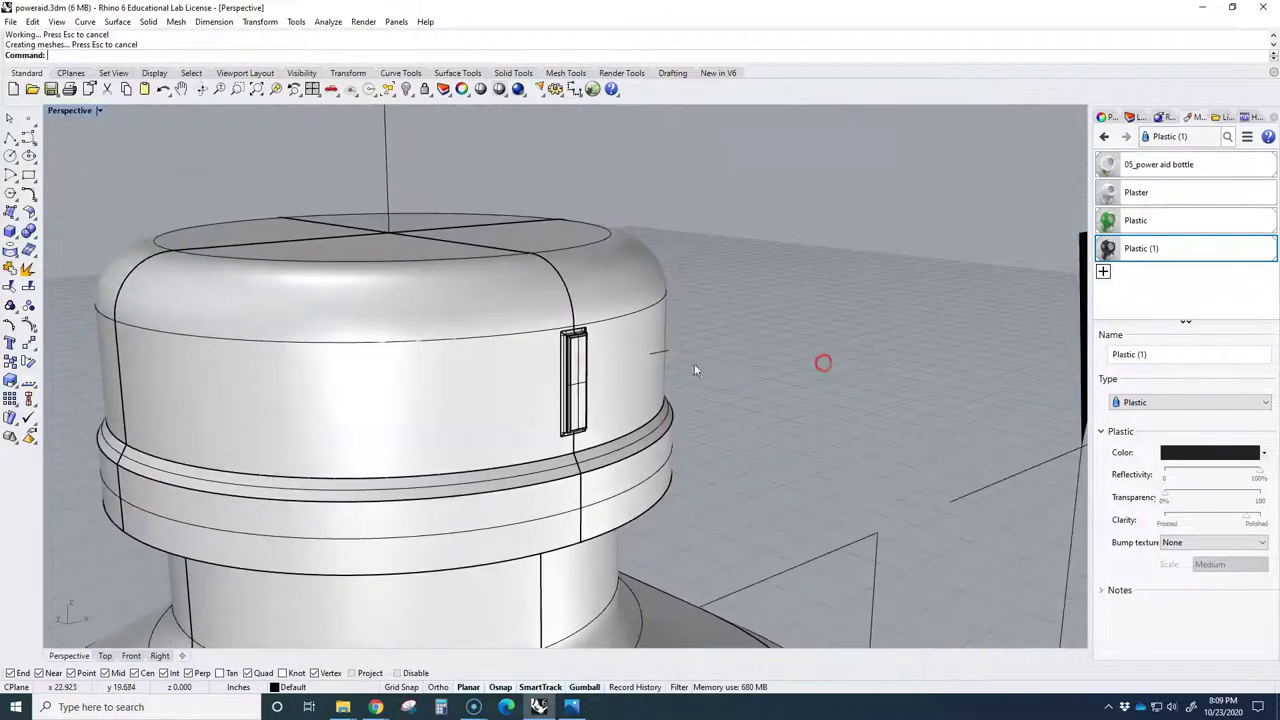
{"action": "scroll", "coordinate": [694, 366], "scroll_direction": "up", "scroll_amount": 4}
{"action": "right_click_drag", "start_coordinate": [609, 374], "coordinate": [652, 350]}
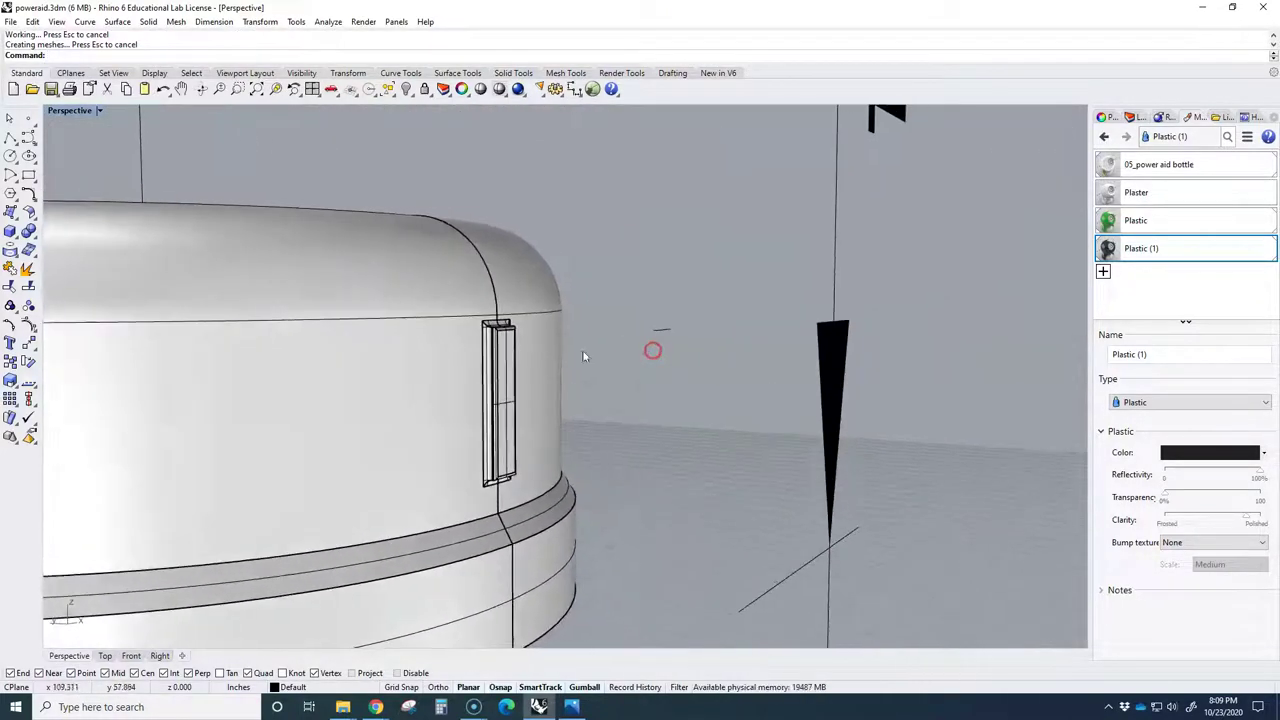
{"action": "left_click", "coordinate": [503, 331]}
{"action": "key", "text": "Escape"}
{"action": "right_click_drag", "start_coordinate": [575, 346], "coordinate": [586, 343]}
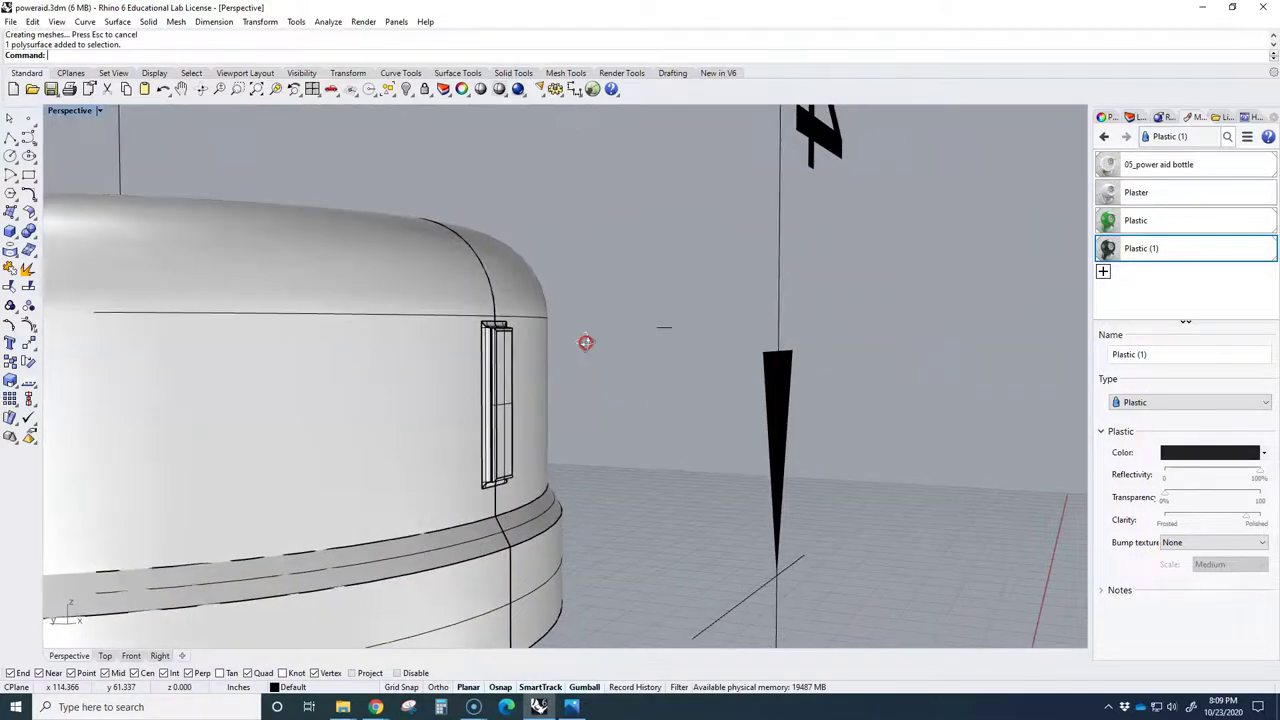
{"action": "left_click", "coordinate": [537, 326]}
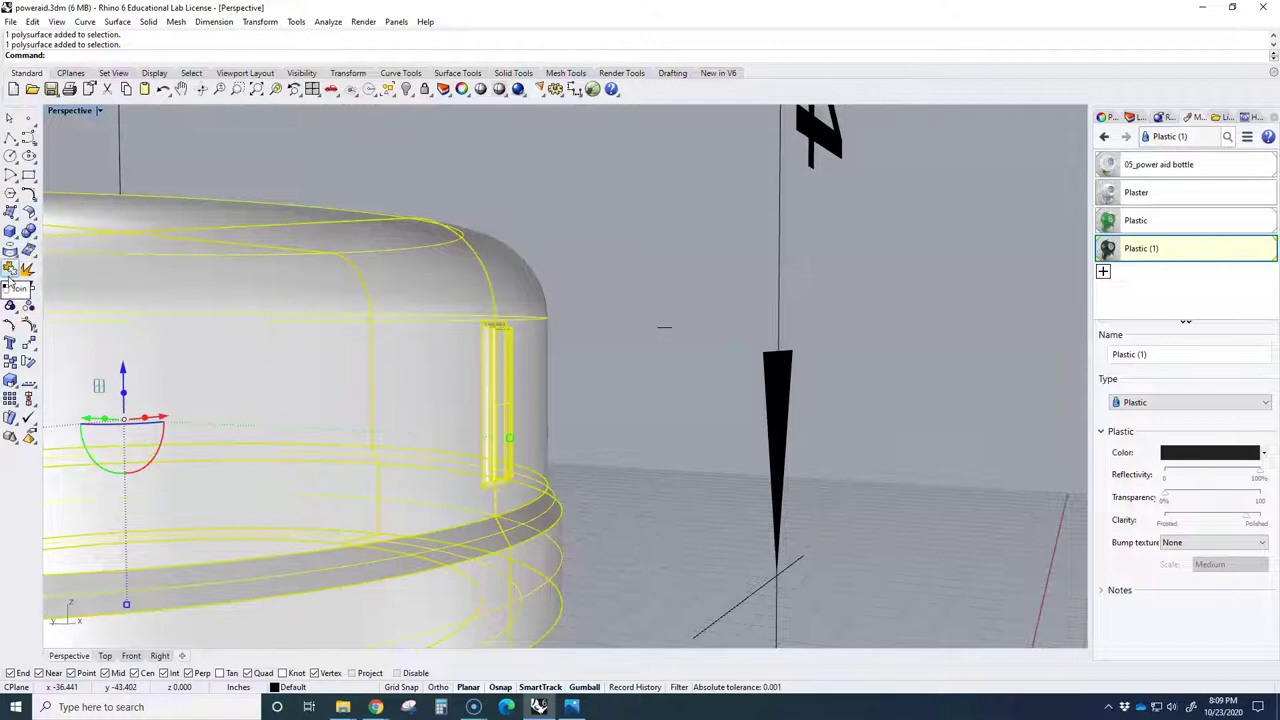
{"action": "left_click", "coordinate": [27, 268]}
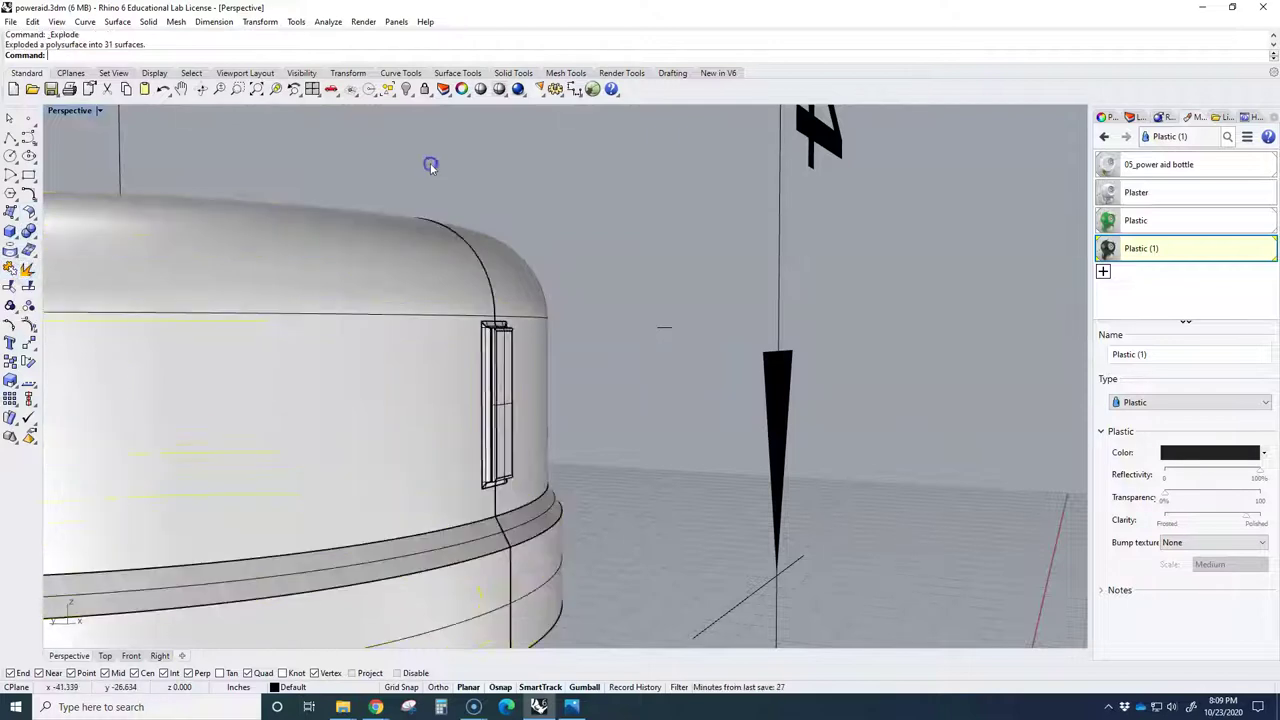
{"action": "left_click_drag", "start_coordinate": [427, 155], "coordinate": [545, 514]}
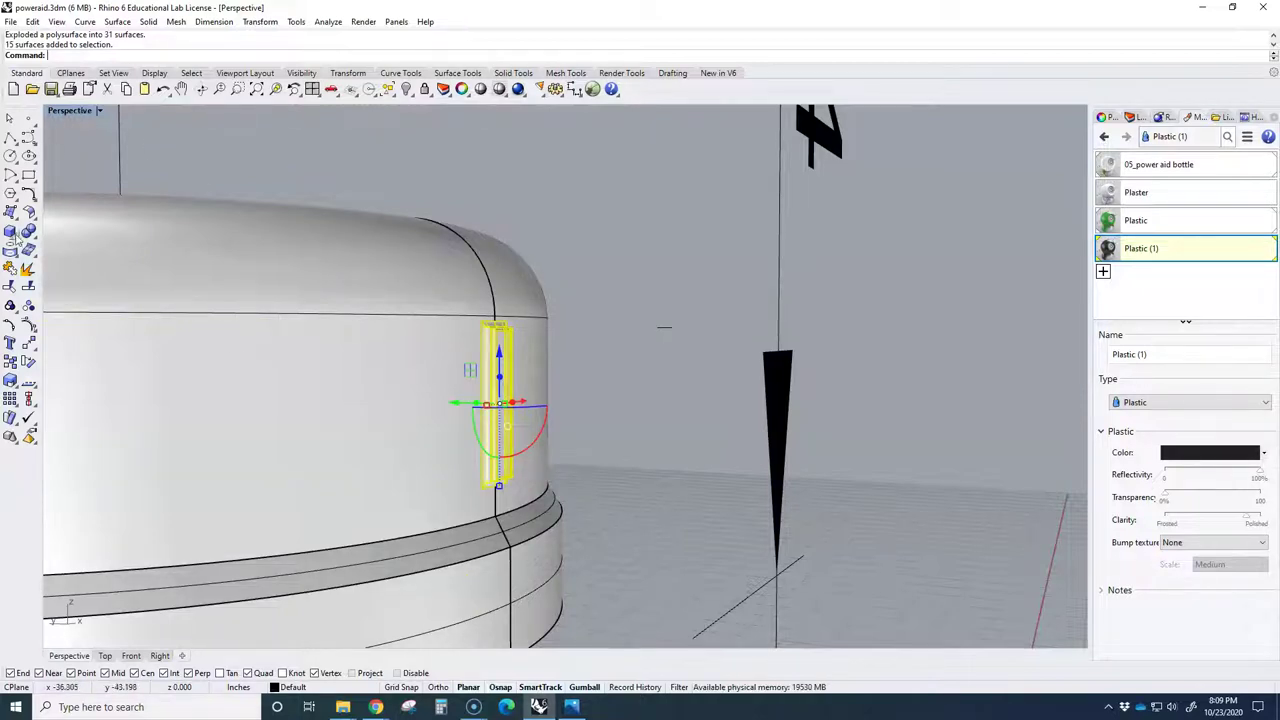
{"action": "left_click", "coordinate": [10, 268]}
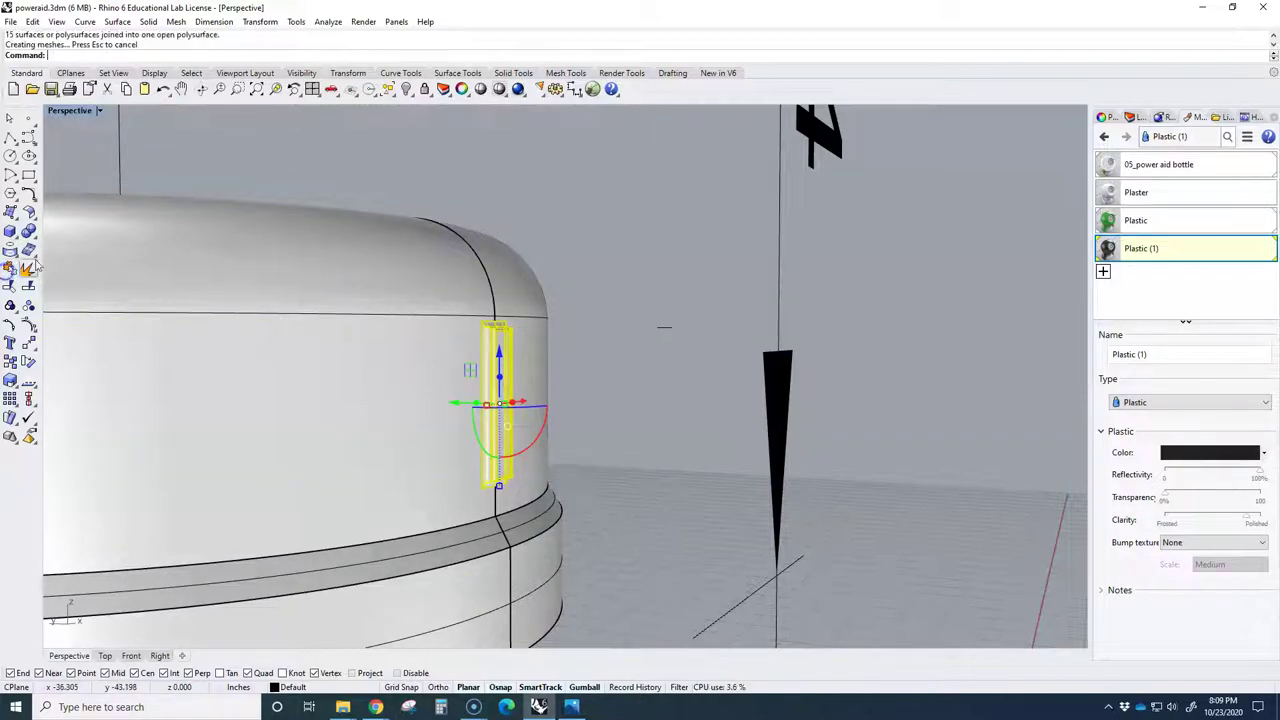
Create a polar array of the rib polysurface in the Top view, 31 items over 360 degrees around the cap's center.
{"action": "double_click", "coordinate": [66, 111]}
{"action": "double_click", "coordinate": [55, 111]}
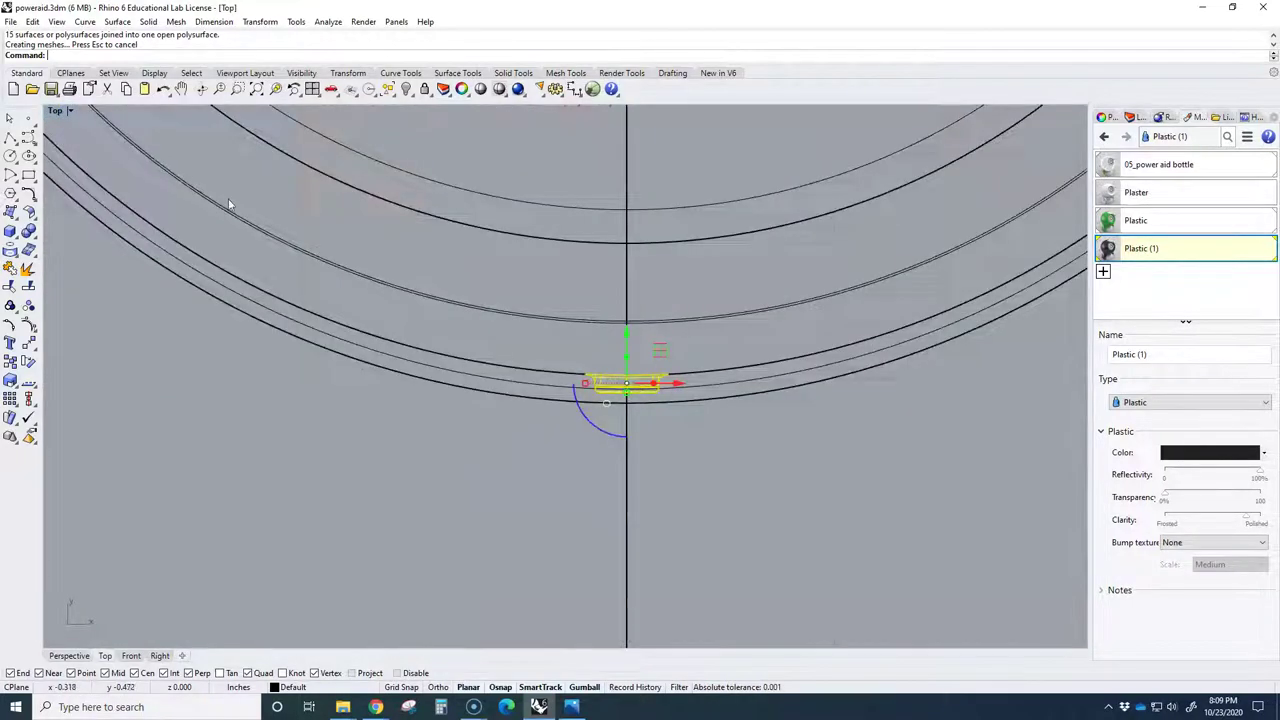
{"action": "scroll", "coordinate": [440, 450], "scroll_direction": "down", "scroll_amount": 5}
{"action": "key", "text": "Escape"}
{"action": "right_click_drag", "start_coordinate": [472, 367], "coordinate": [483, 430]}
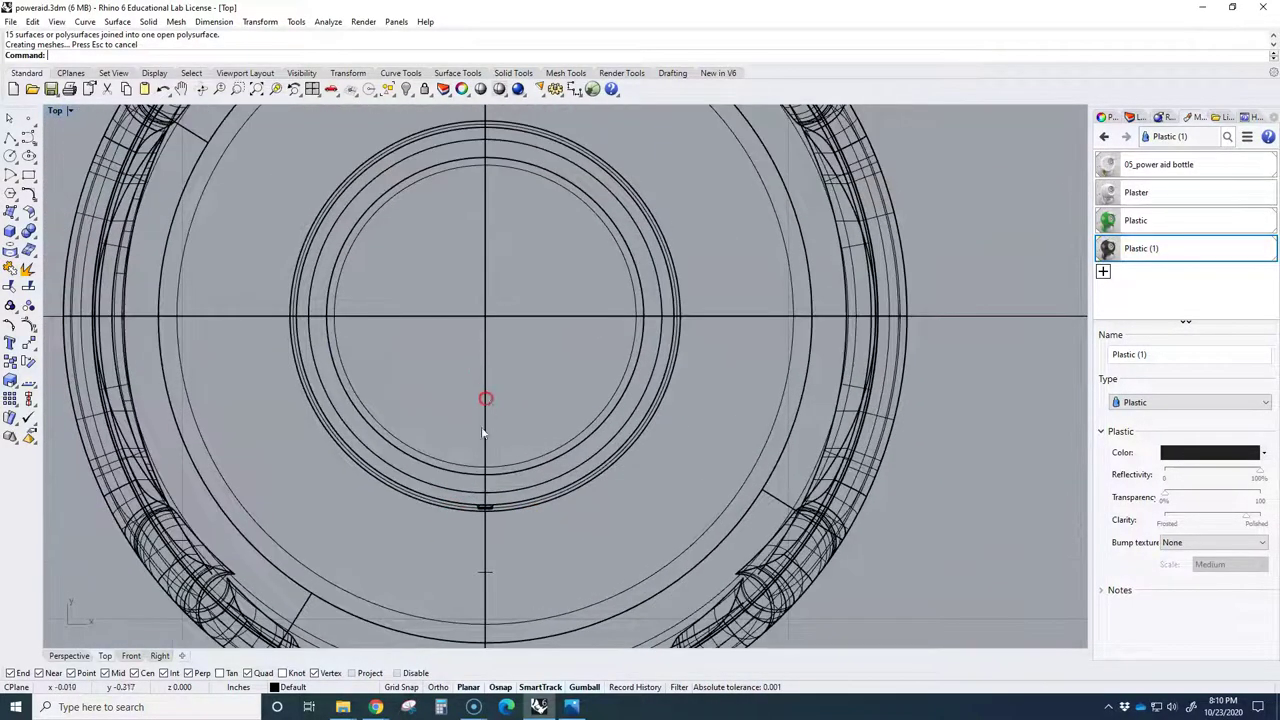
{"action": "left_click_drag", "start_coordinate": [459, 433], "coordinate": [534, 535]}
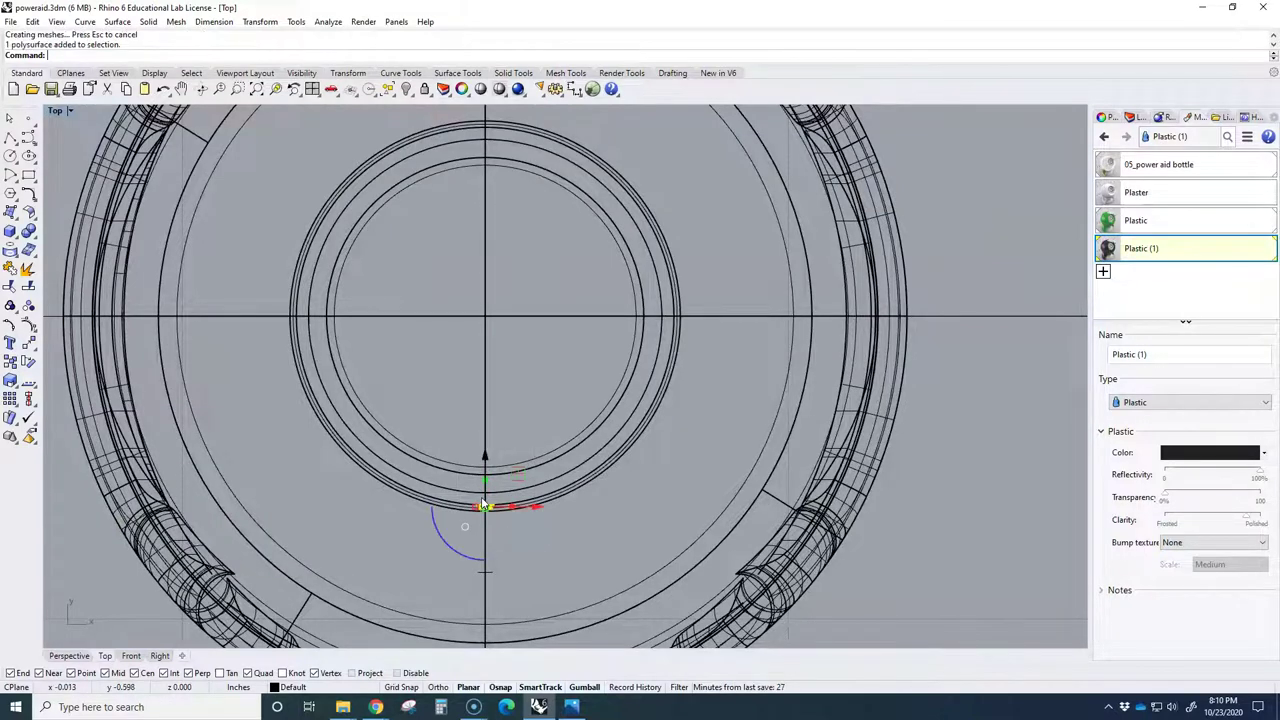
{"action": "scroll", "coordinate": [486, 510], "scroll_direction": "up", "scroll_amount": 3}
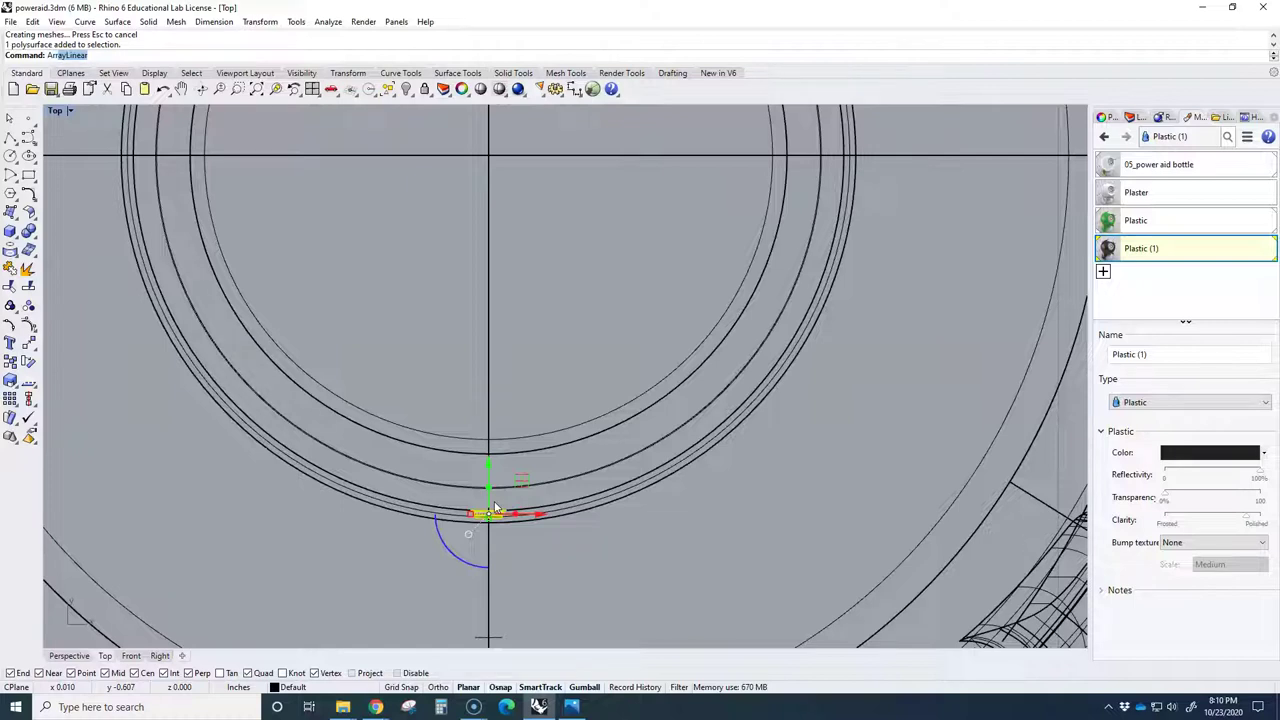
{"action": "type", "text": "Array"}
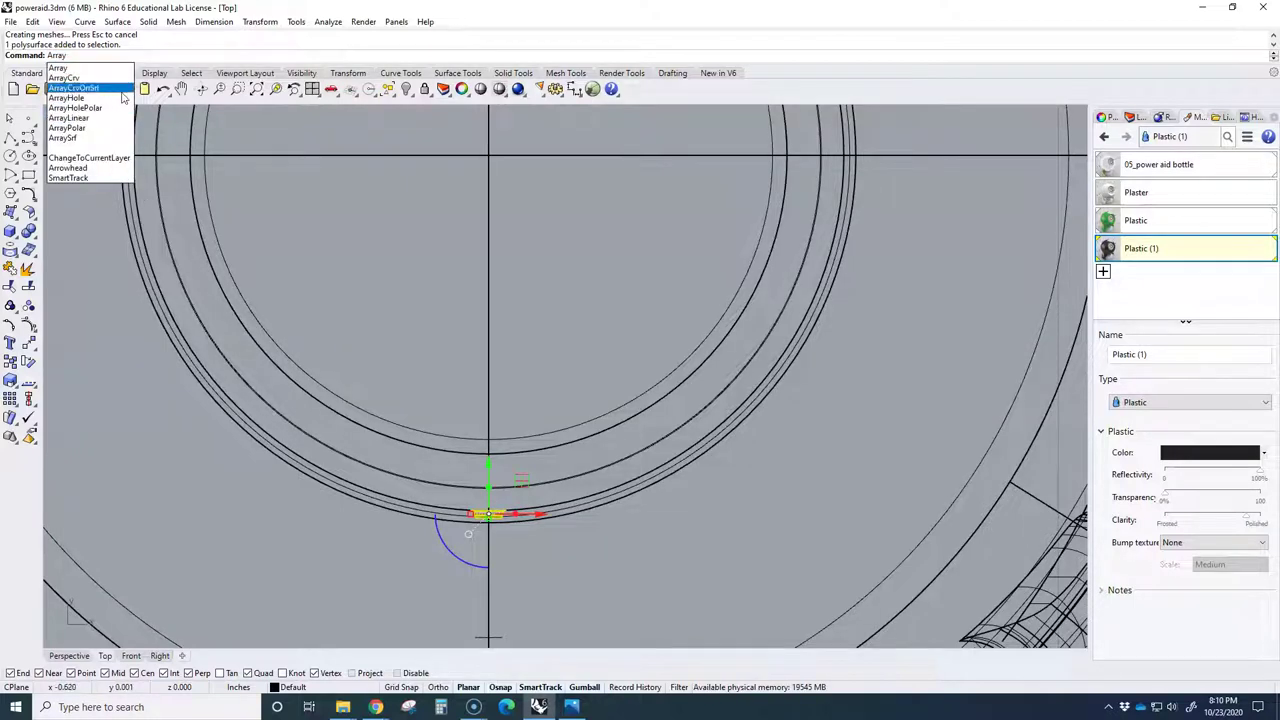
{"action": "left_click", "coordinate": [87, 133]}
{"action": "scroll", "coordinate": [314, 386], "scroll_direction": "down", "scroll_amount": 3}
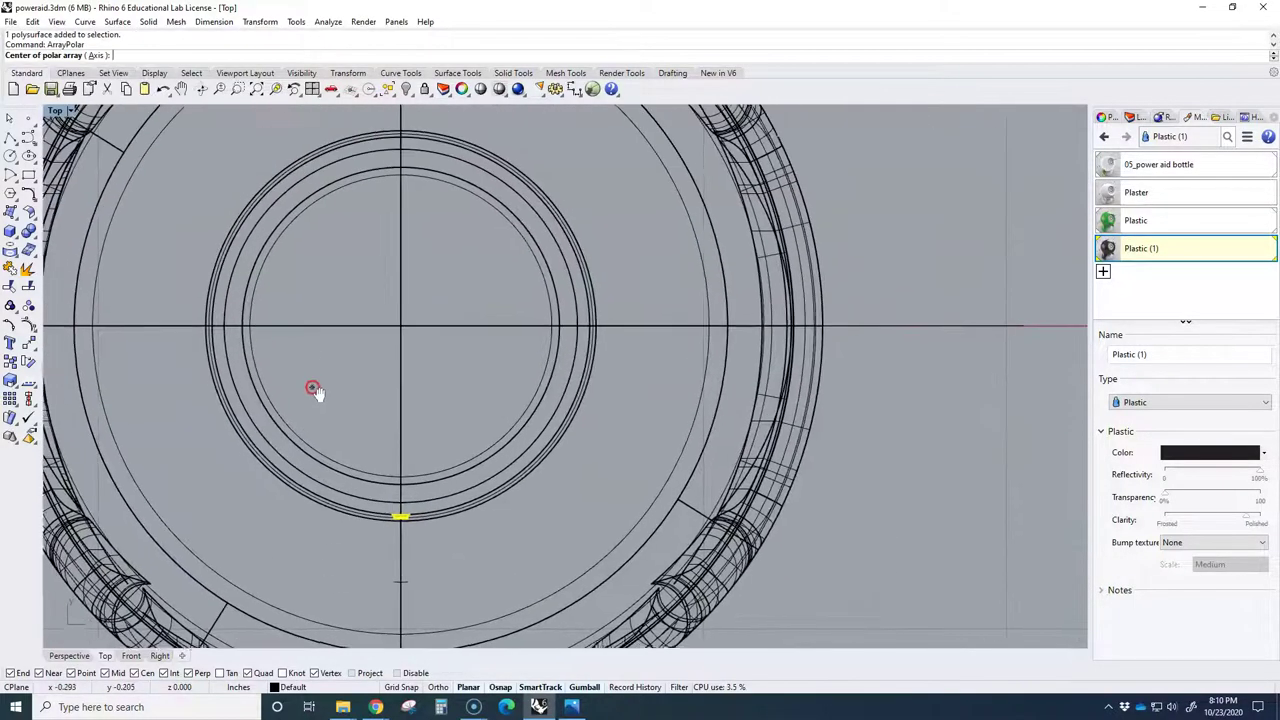
{"action": "left_click", "coordinate": [401, 324]}
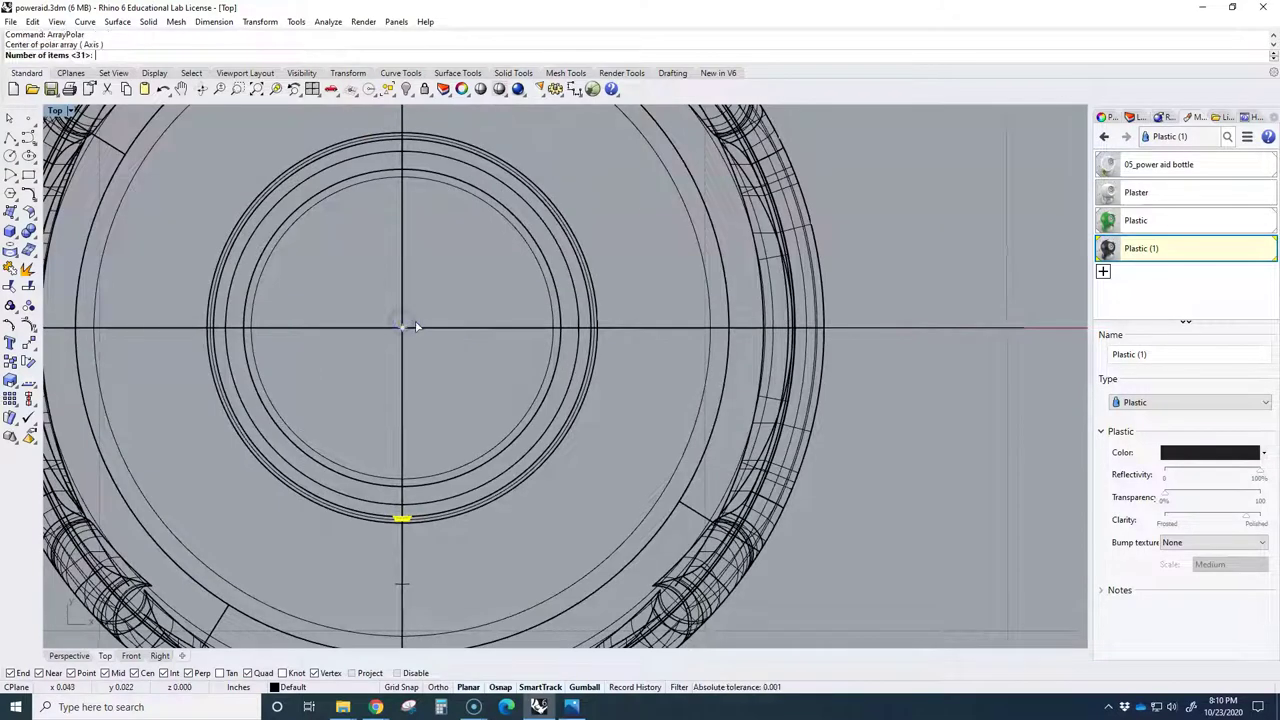
{"action": "key", "text": "Return"}
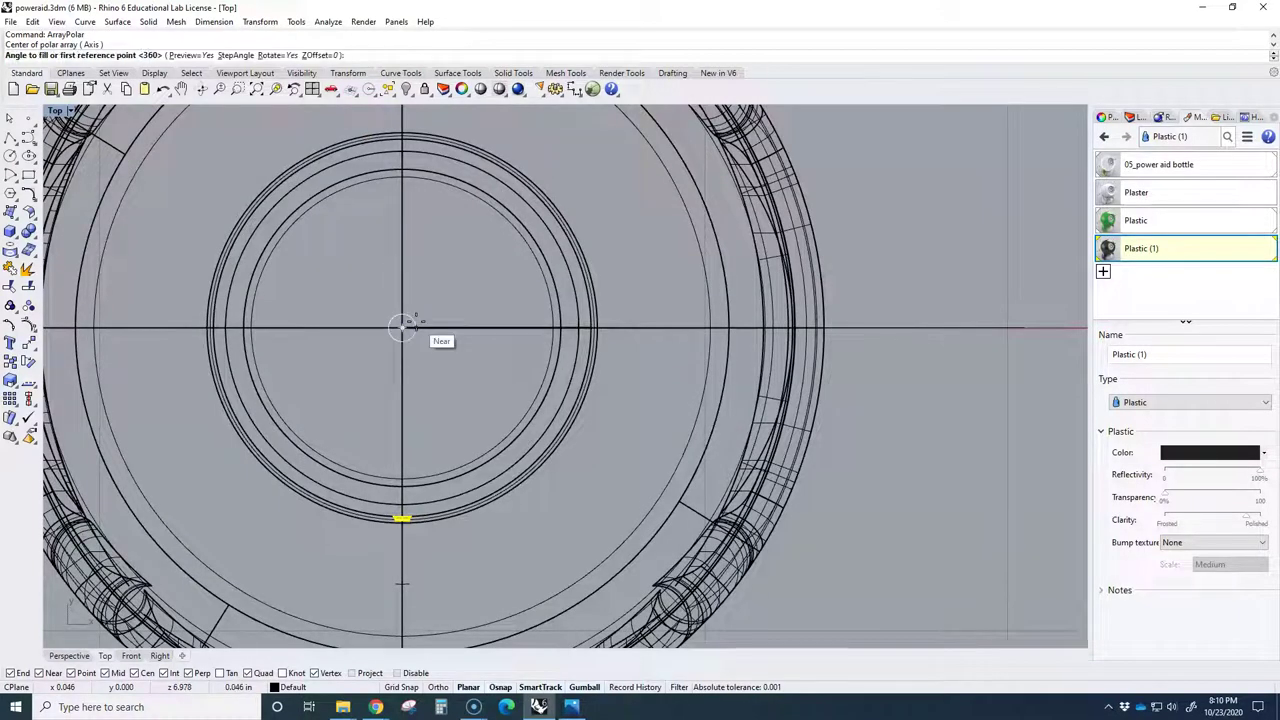
{"action": "key", "text": "Return"}
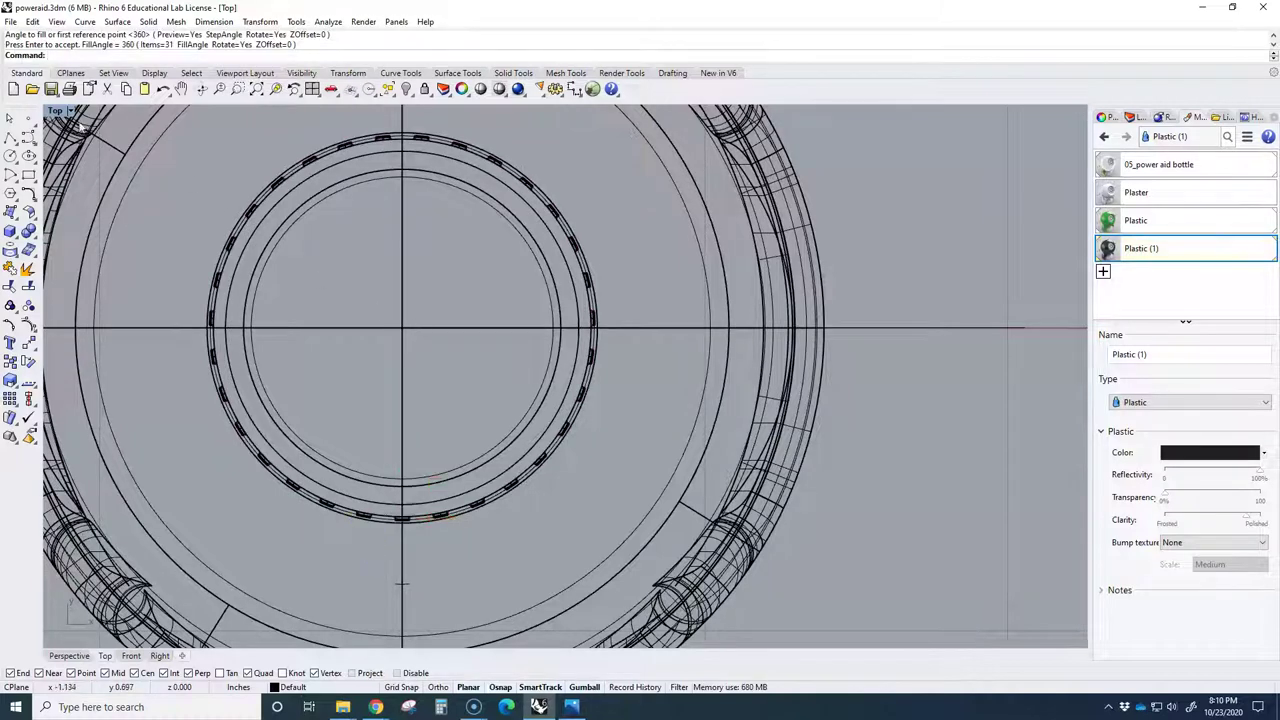
Return to the Perspective view and set it to Rendered display to examine the cap's ribs and the whole bottle.
{"action": "double_click", "coordinate": [55, 110]}
{"action": "double_click", "coordinate": [584, 112]}
{"action": "scroll", "coordinate": [631, 252], "scroll_direction": "down", "scroll_amount": 8}
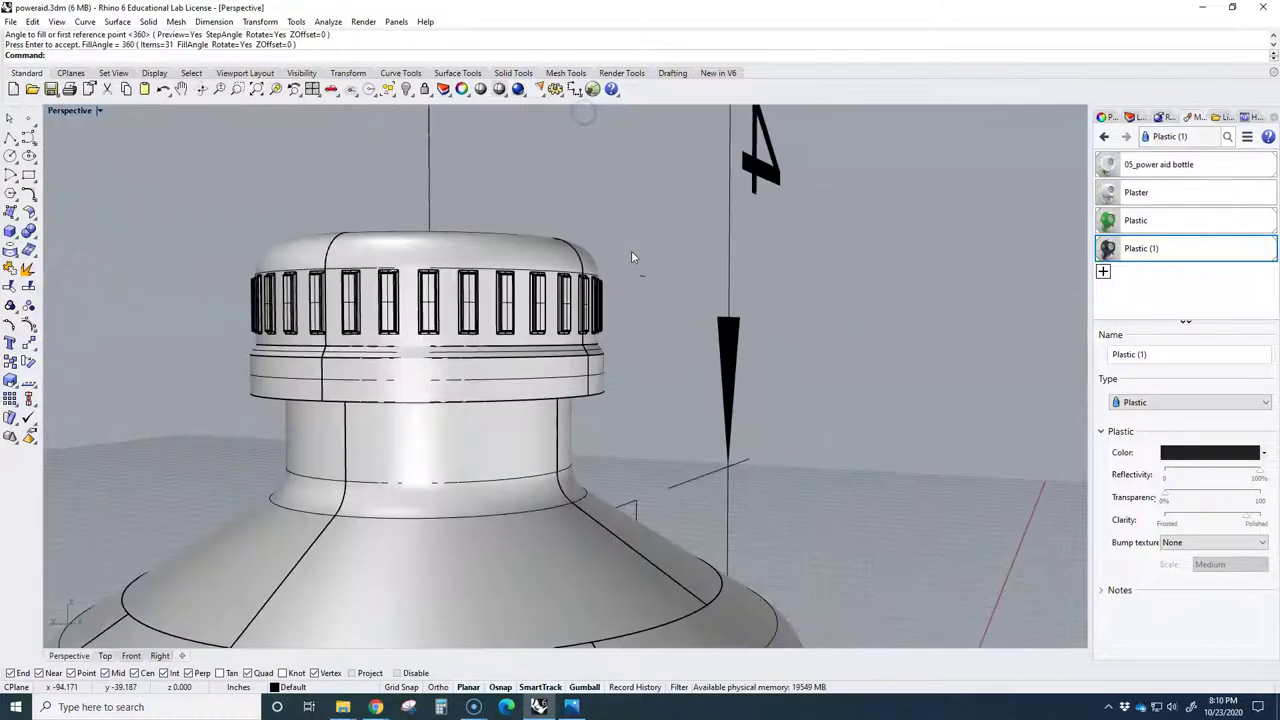
{"action": "scroll", "coordinate": [631, 251], "scroll_direction": "down", "scroll_amount": 7}
{"action": "right_click_drag", "start_coordinate": [654, 329], "coordinate": [743, 381]}
{"action": "scroll", "coordinate": [651, 389], "scroll_direction": "down", "scroll_amount": 4}
{"action": "left_click", "coordinate": [99, 111]}
{"action": "left_click", "coordinate": [102, 178]}
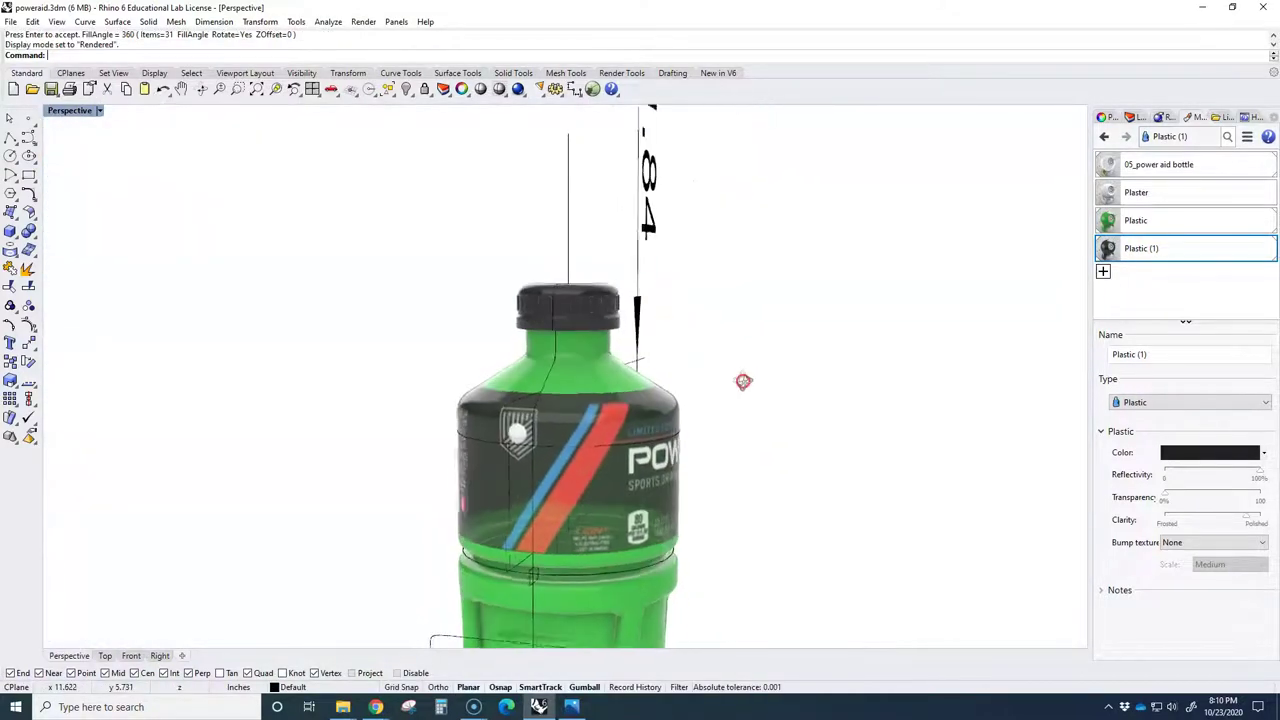
{"action": "scroll", "coordinate": [780, 371], "scroll_direction": "up", "scroll_amount": 8}
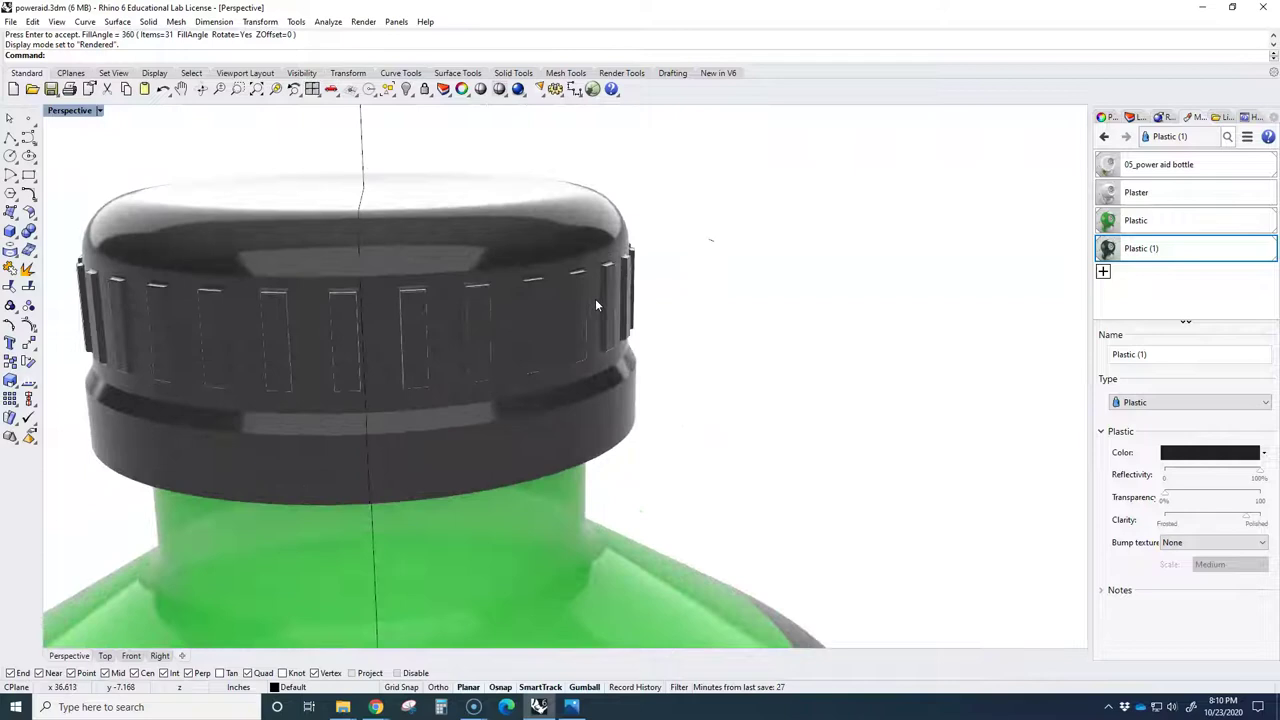
{"action": "right_click_drag", "start_coordinate": [595, 305], "coordinate": [485, 333]}
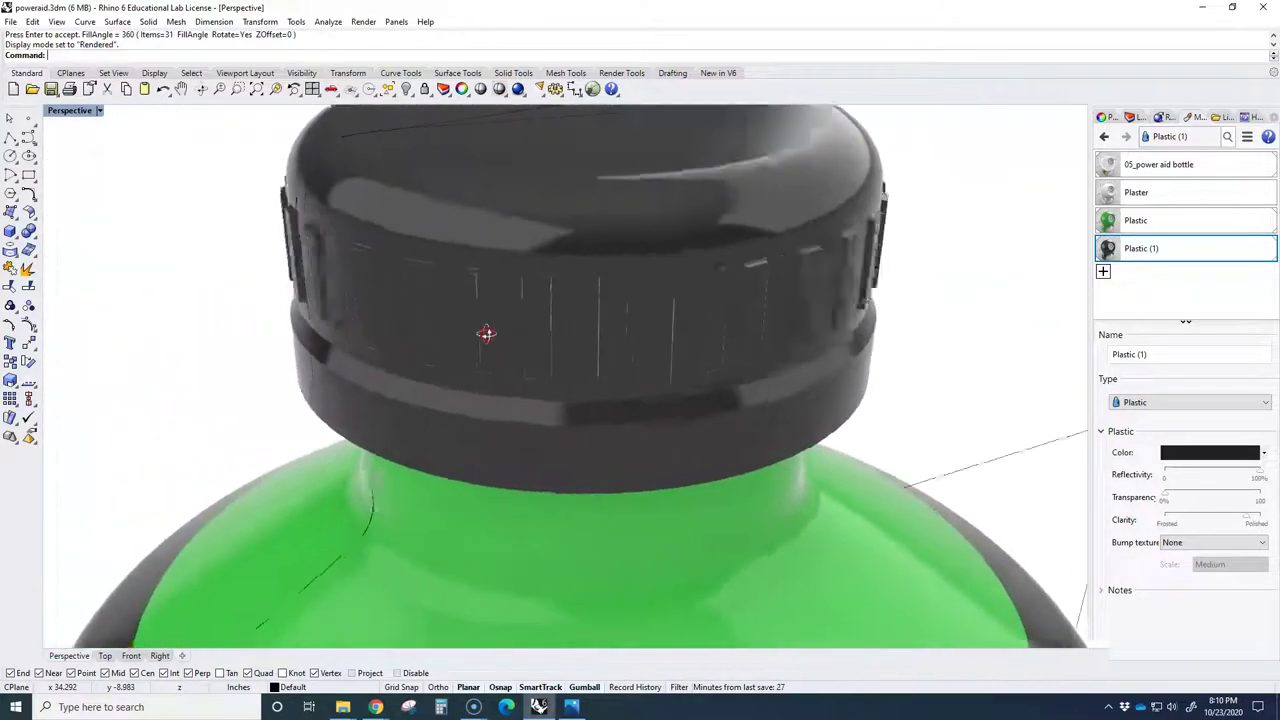
{"action": "scroll", "coordinate": [485, 333], "scroll_direction": "down", "scroll_amount": 8}
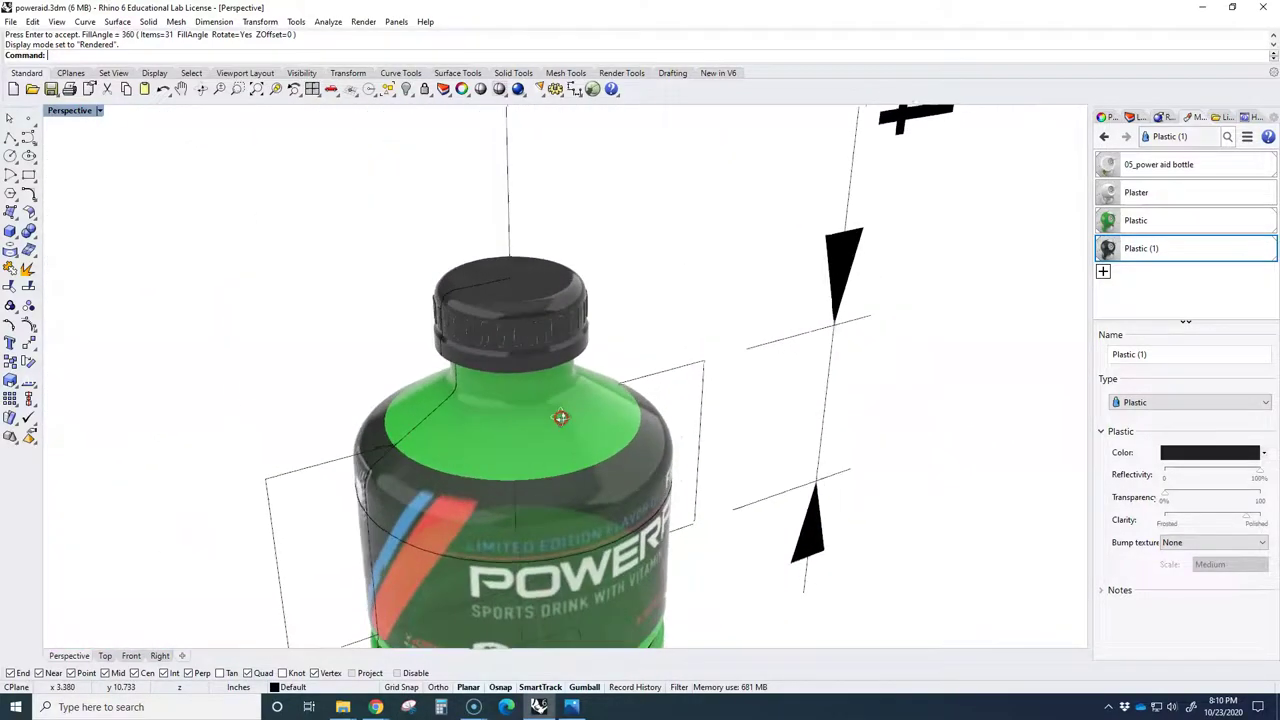
{"action": "scroll", "coordinate": [560, 417], "scroll_direction": "down", "scroll_amount": 8}
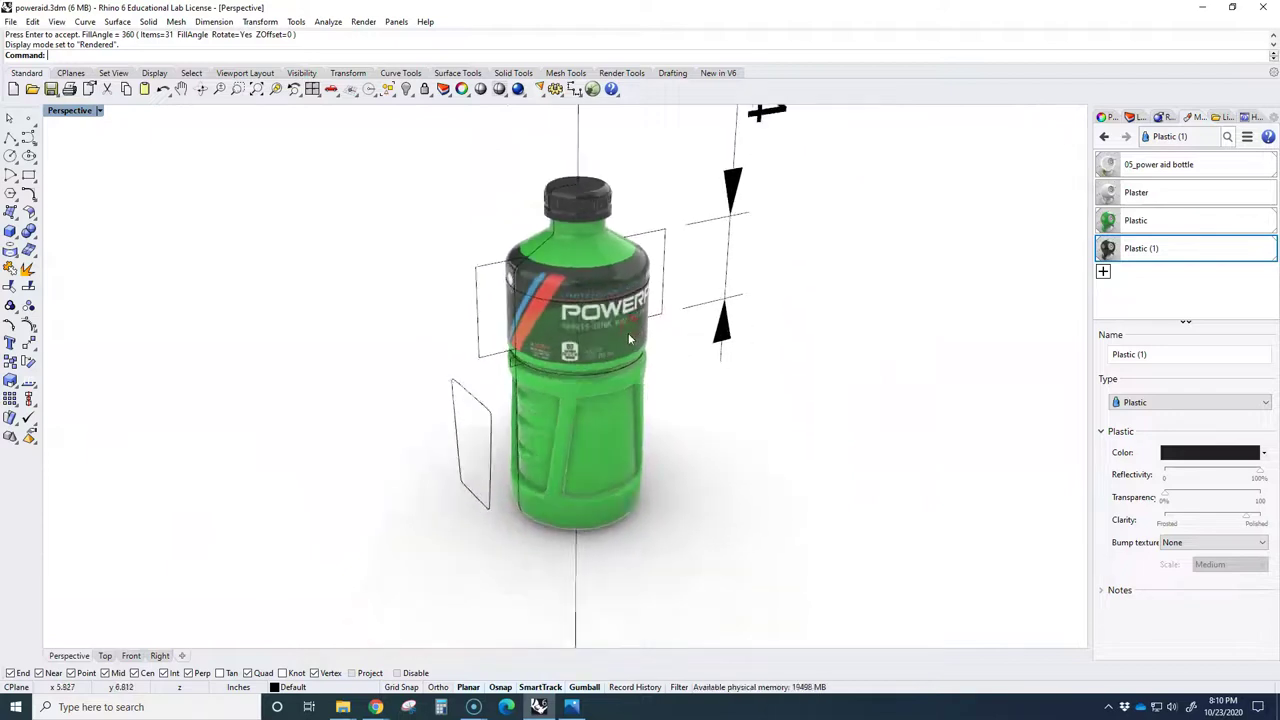
{"action": "scroll", "coordinate": [610, 316], "scroll_direction": "up", "scroll_amount": 2}
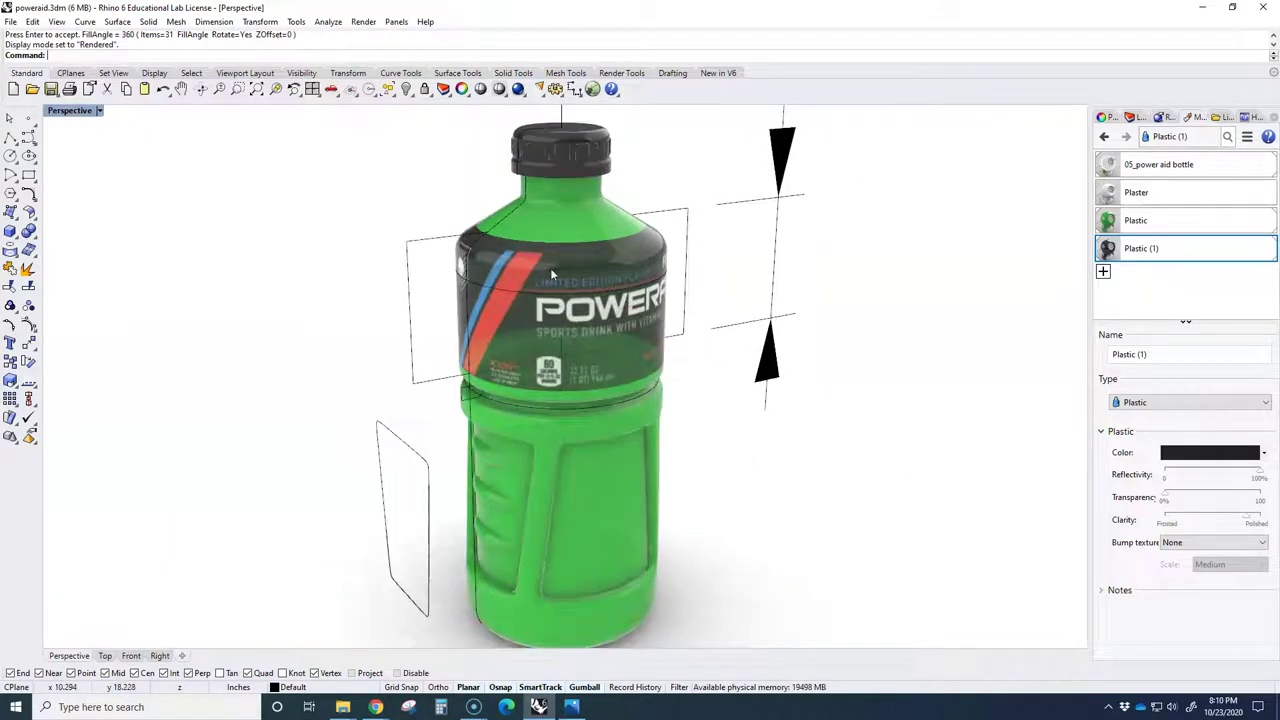